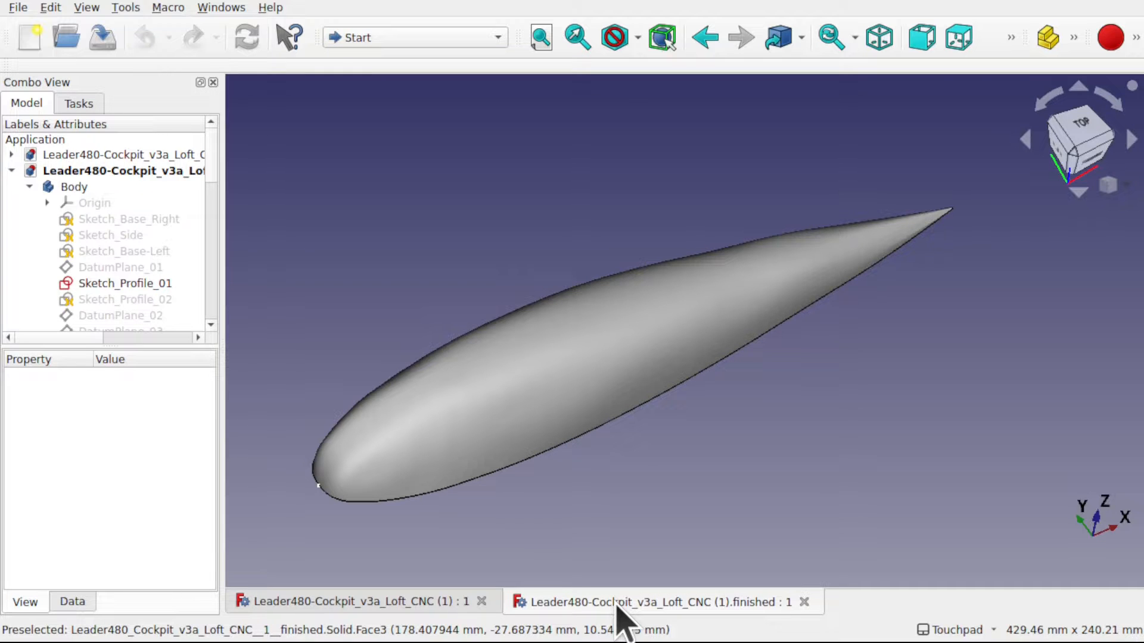
- Compare the cockpit loft surface in the original document with the one in the finished document from several angles
click(396, 601)
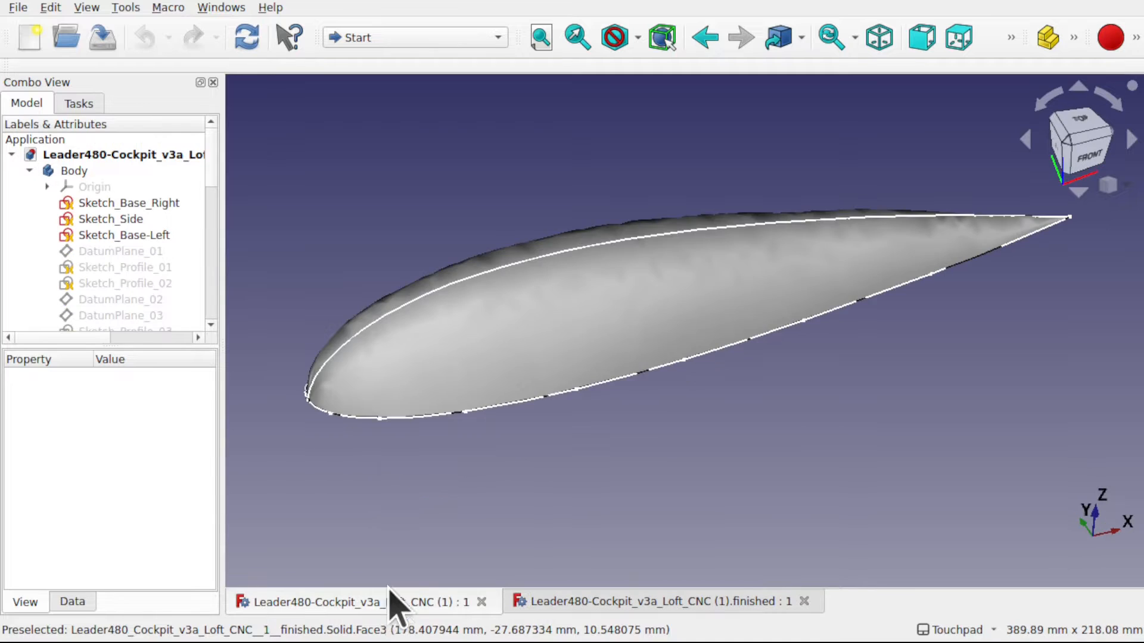
alt+drag(646, 353, 685, 352)
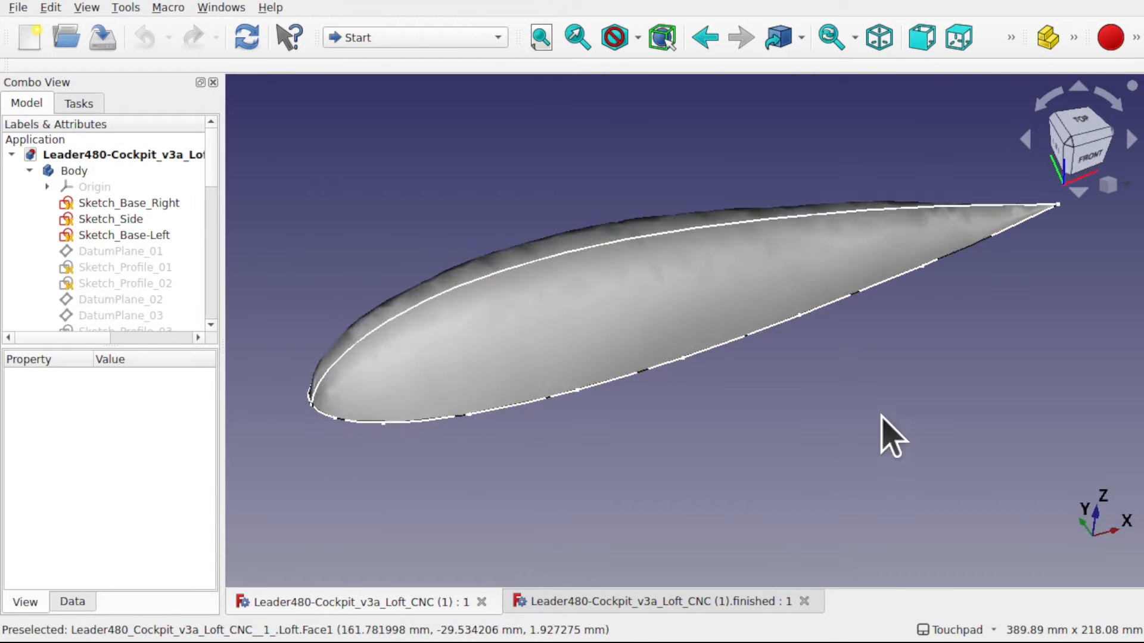
alt+drag(864, 382, 935, 409)
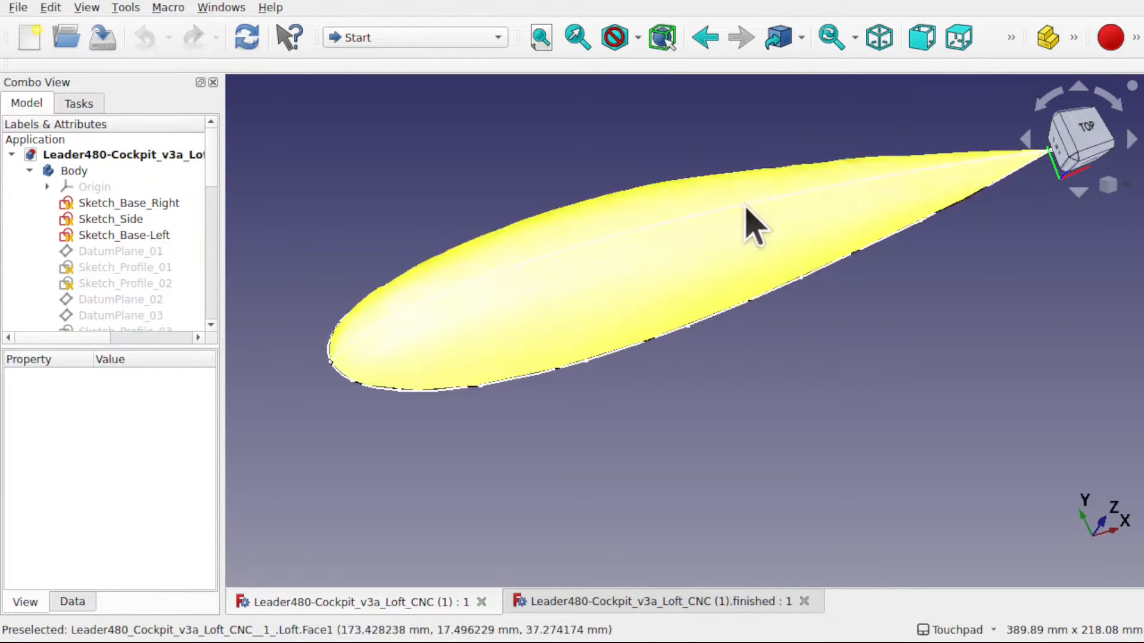
alt+drag(756, 223, 787, 367)
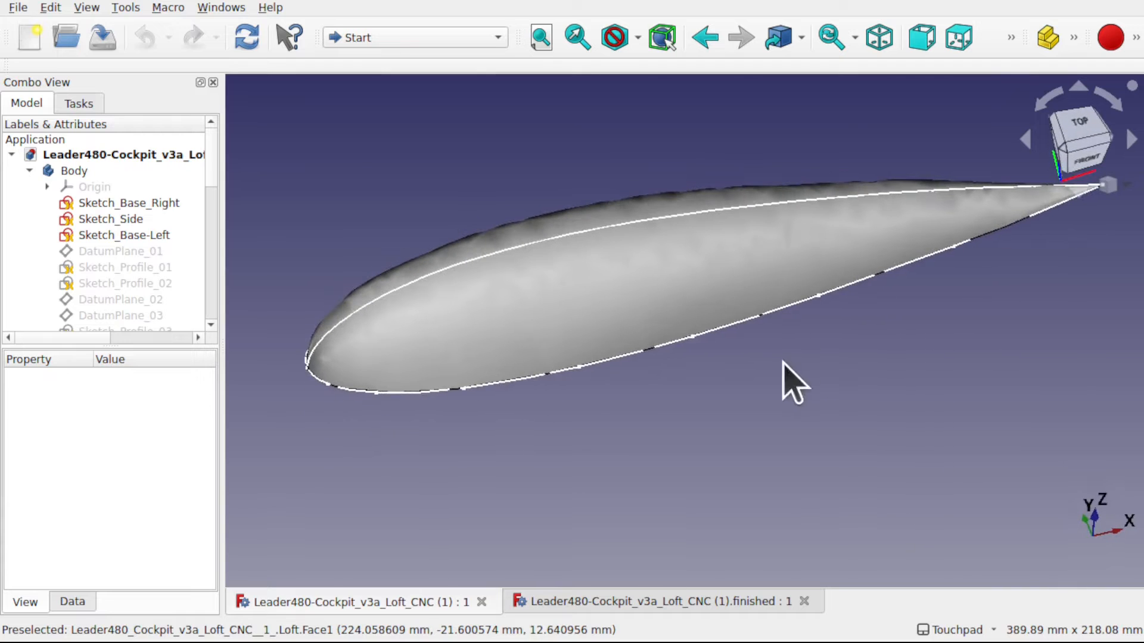
click(559, 602)
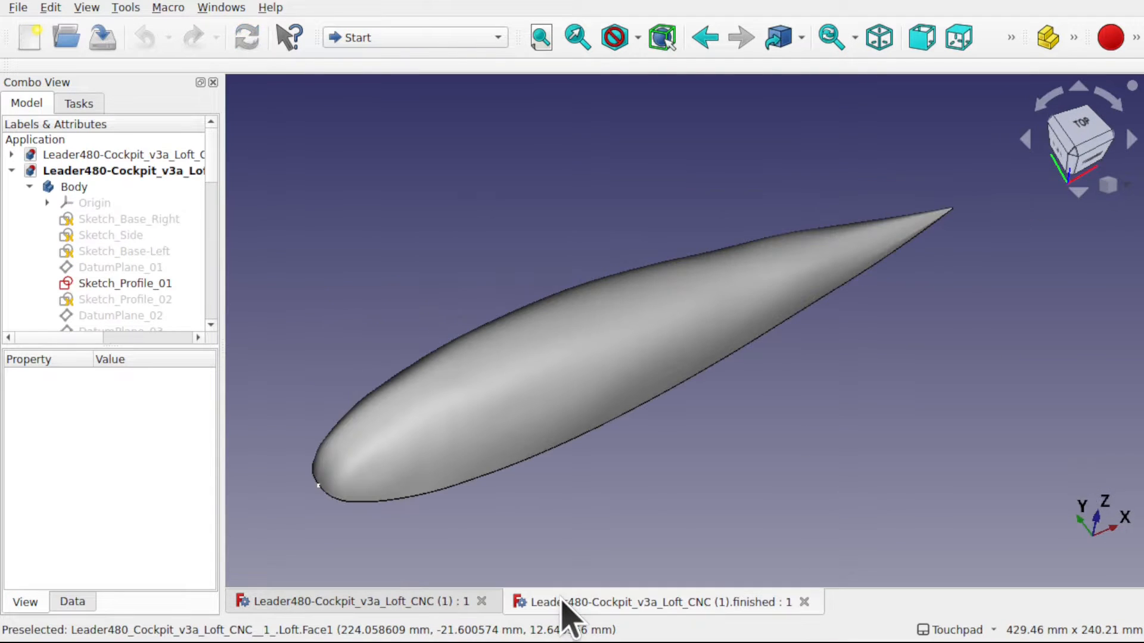
alt+drag(656, 495, 577, 508)
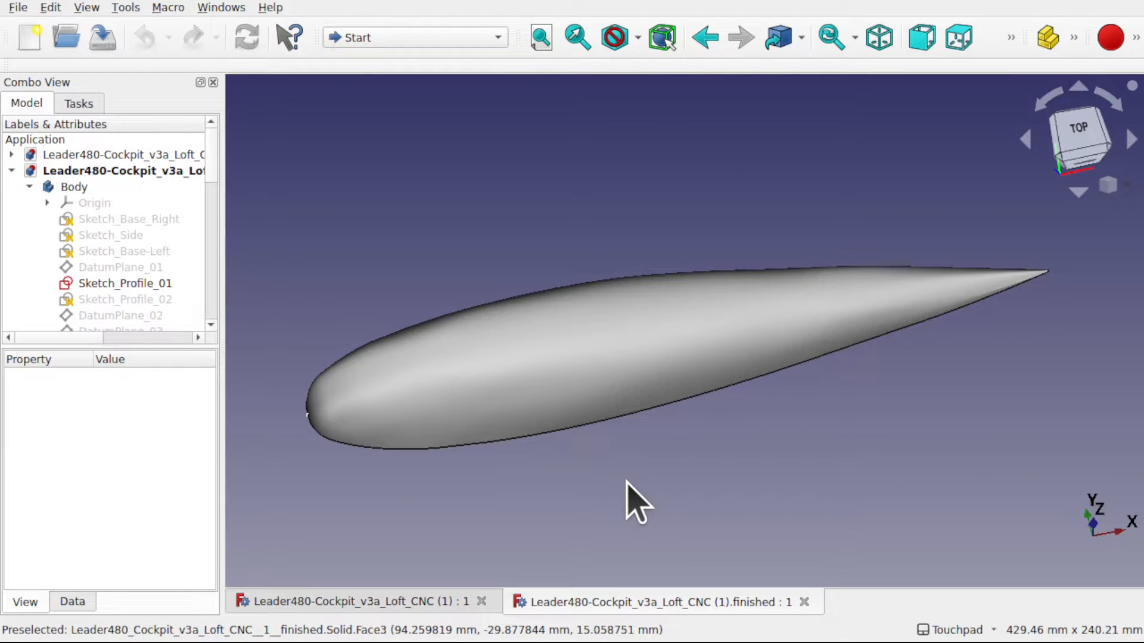
alt+drag(627, 483, 674, 466)
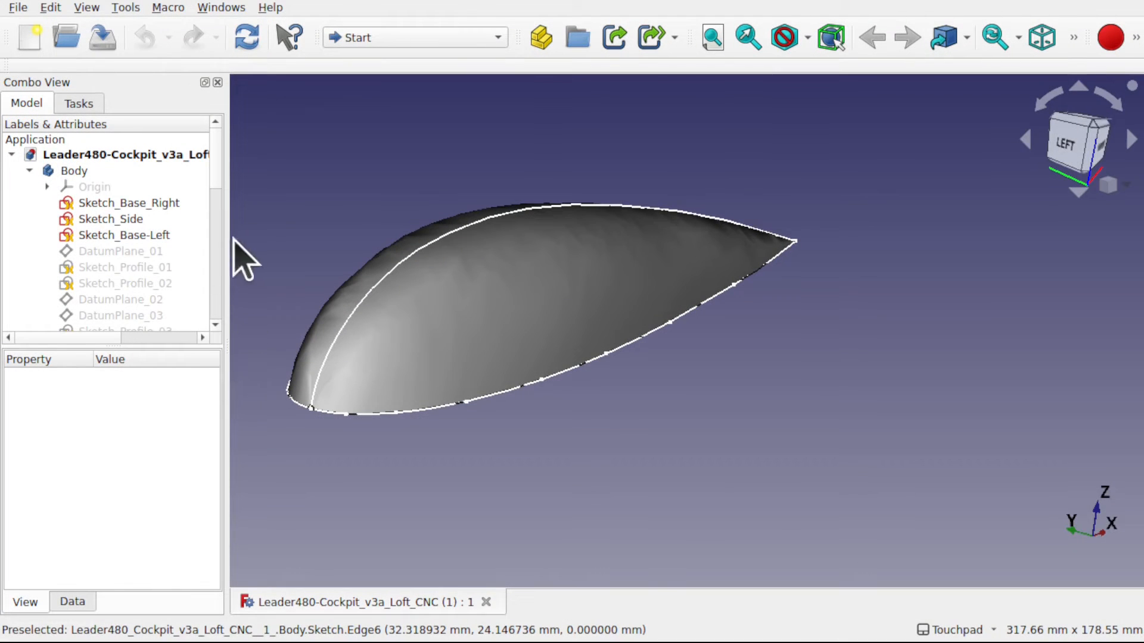
- Hide the Loft so that only the guide sketches are displayed
alt+drag(601, 416, 682, 492)
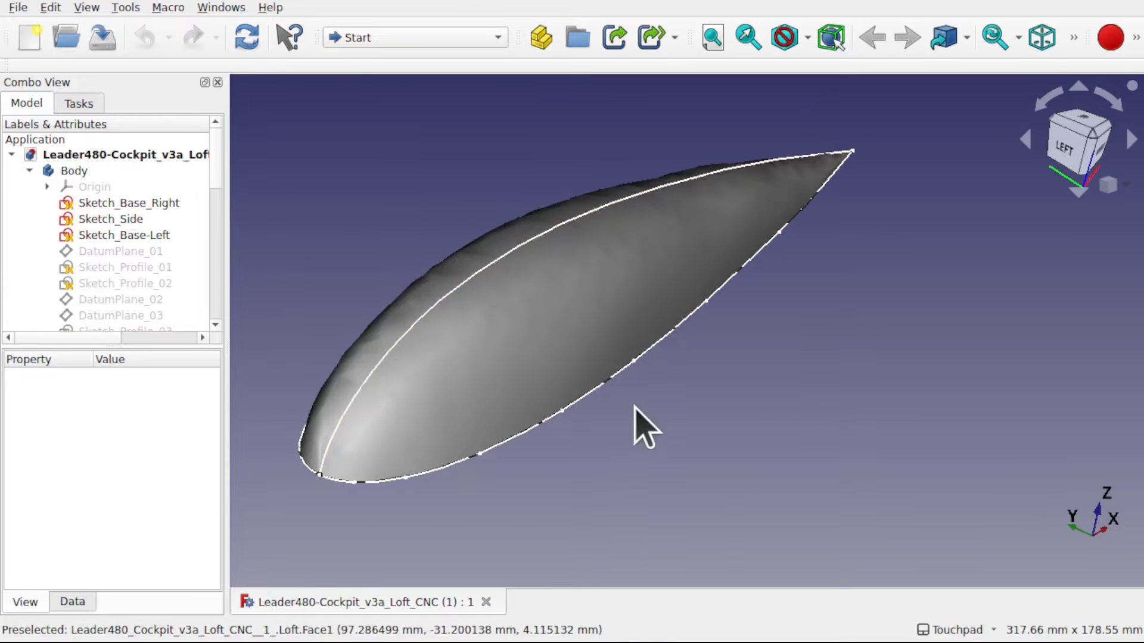
click(598, 299)
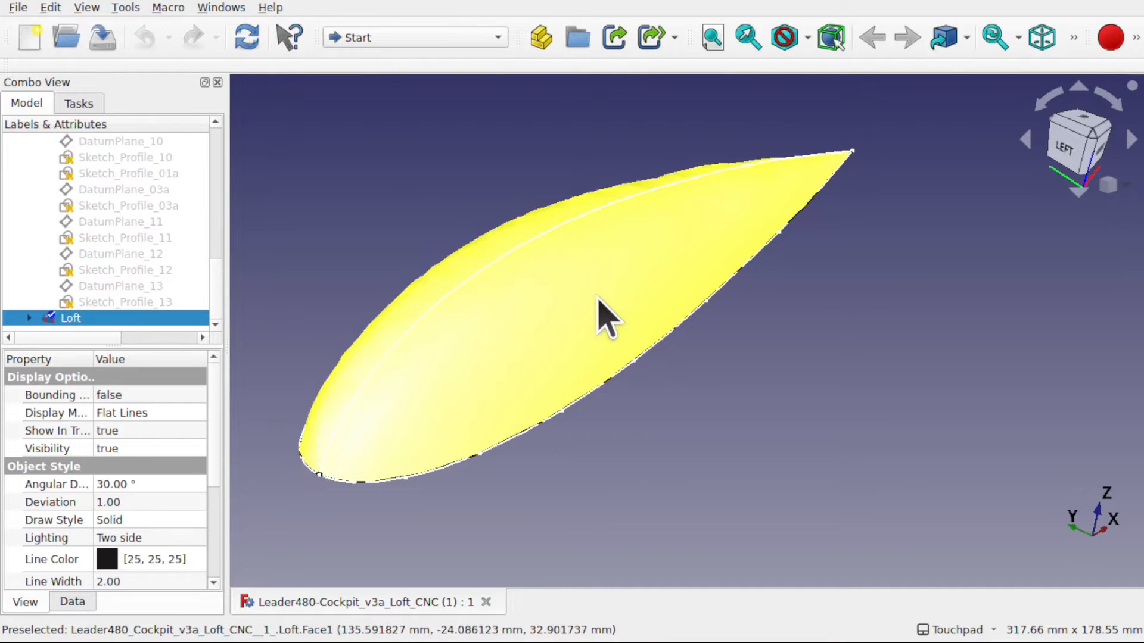
key(space)
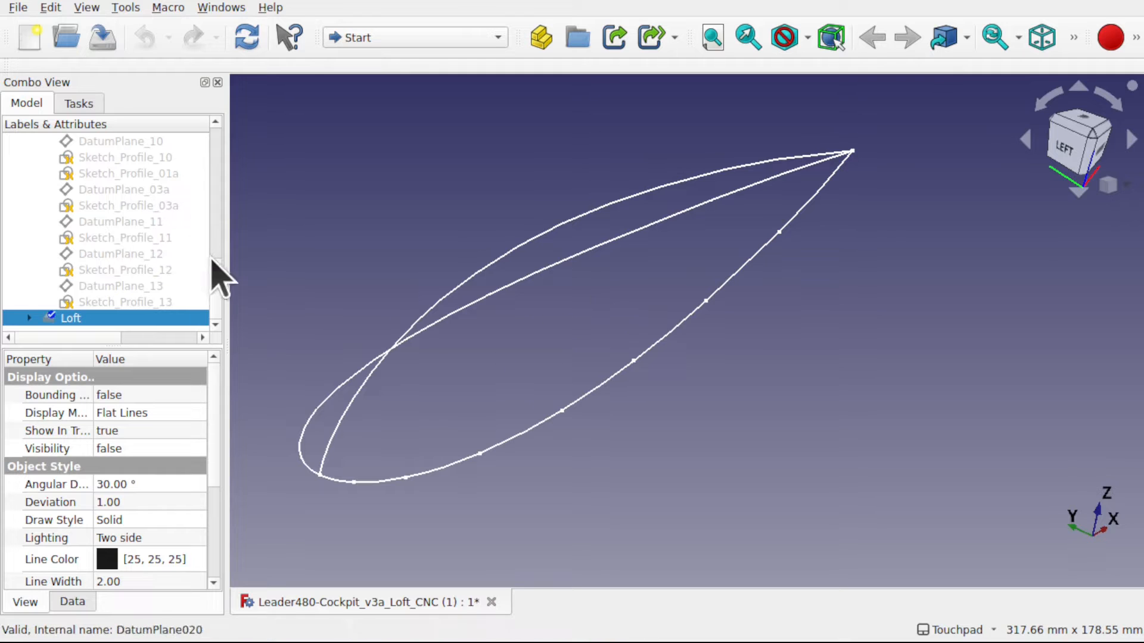
- Examine the Sketch_Base_Right, Sketch_Side and Sketch_Base-Left curves one after another in the 3D view
scroll(220, 279, up, 1)
drag(217, 280, 209, 145)
click(134, 203)
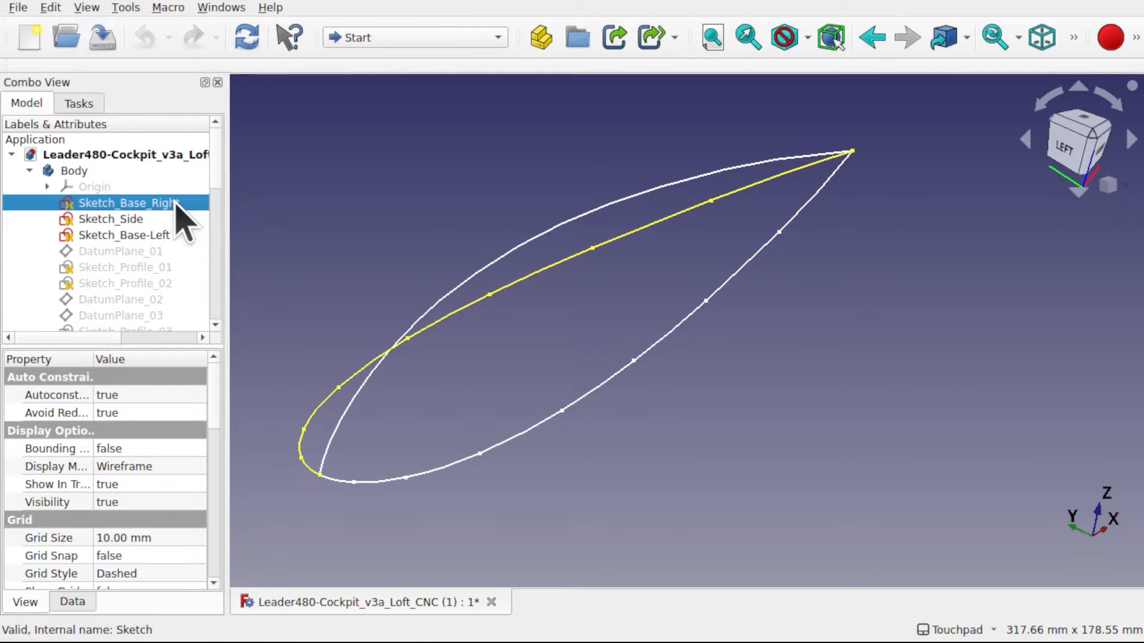
shift+drag(335, 209, 427, 230)
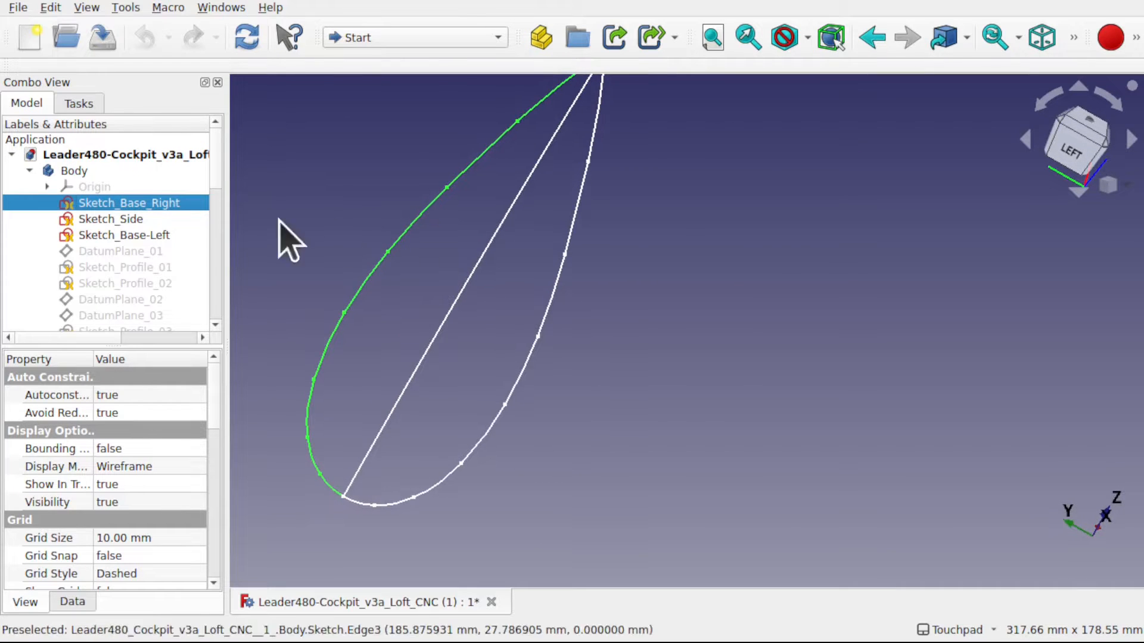
click(112, 219)
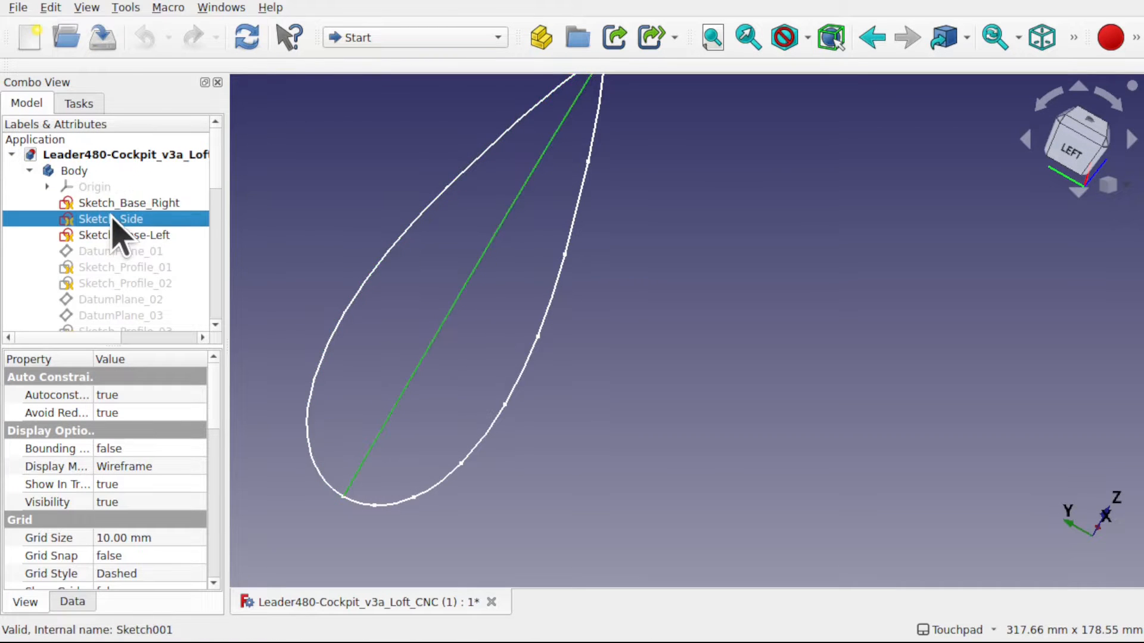
mouse_move(598, 345)
alt+mouse_down()
mouse_move(560, 306)
mouse_move(539, 315)
mouse_move(591, 344)
mouse_move(434, 339)
alt+mouse_up()
click(156, 235)
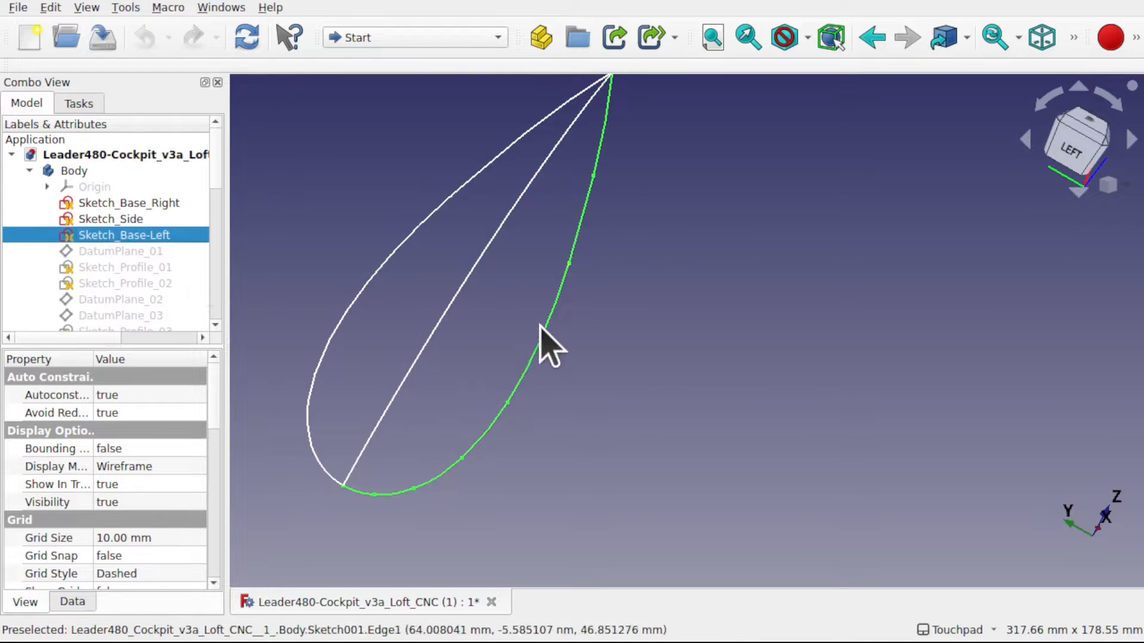
alt+drag(539, 325, 567, 345)
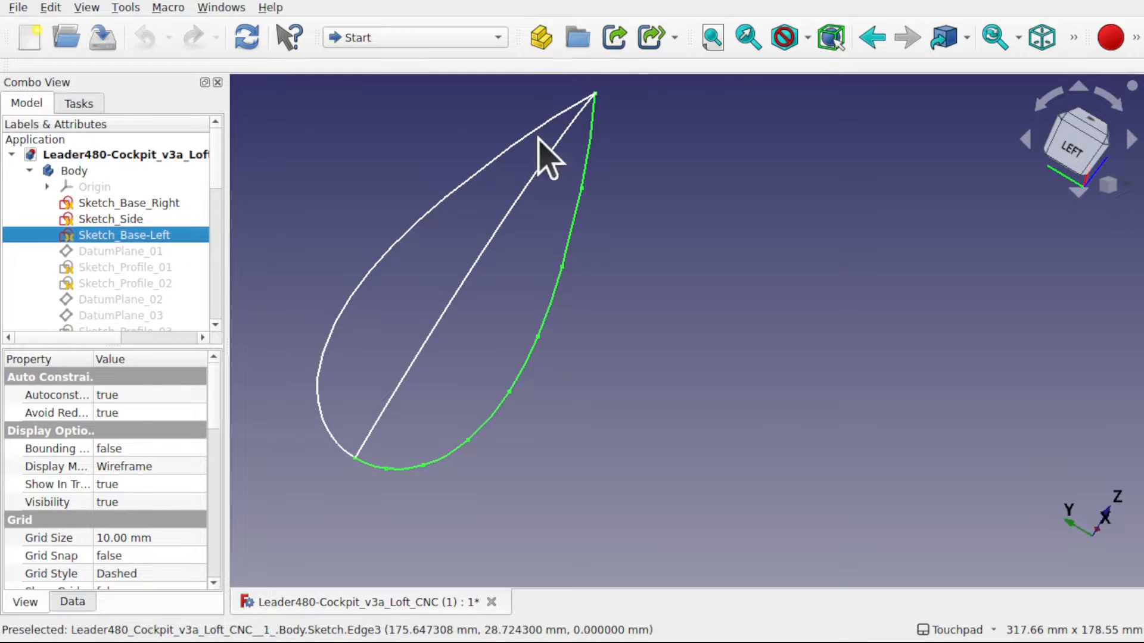
- Show the datum planes DatumPlane_01, DatumPlane_02 and DatumPlane_03
click(119, 251)
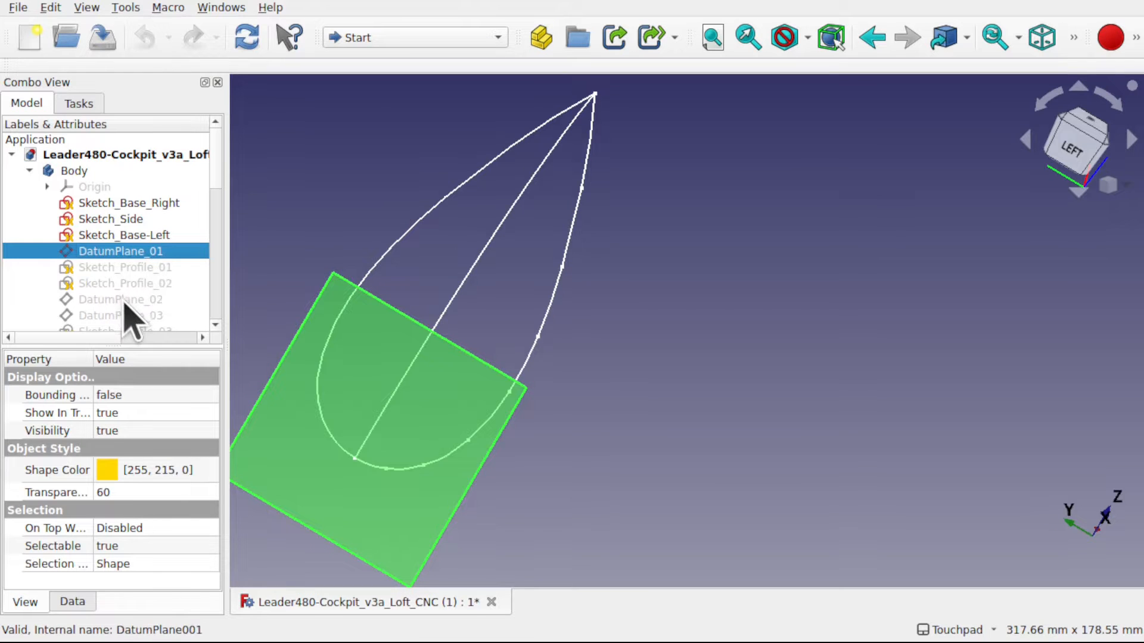
click(128, 300)
click(128, 316)
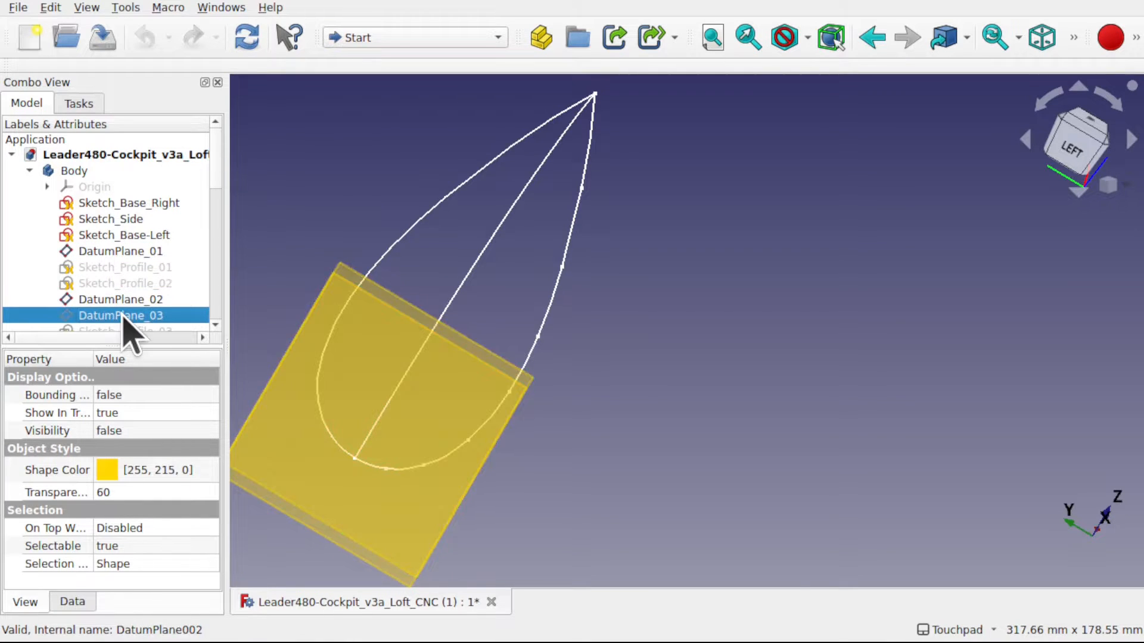
- Select Sketch_Profile_01 and enable the Selection view
click(152, 268)
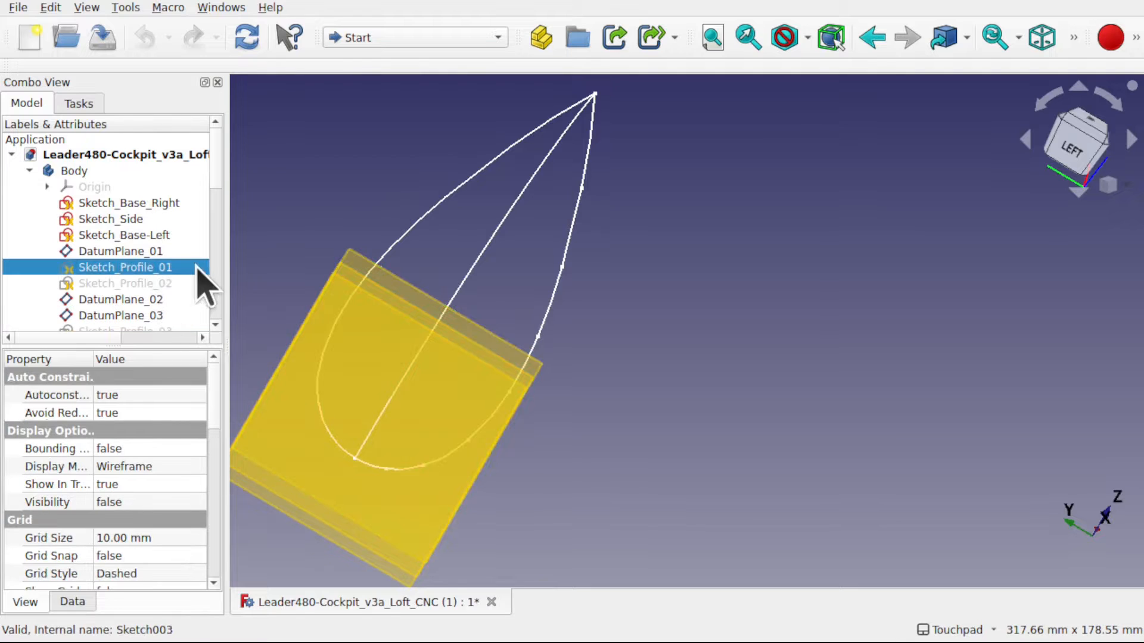
click(88, 8)
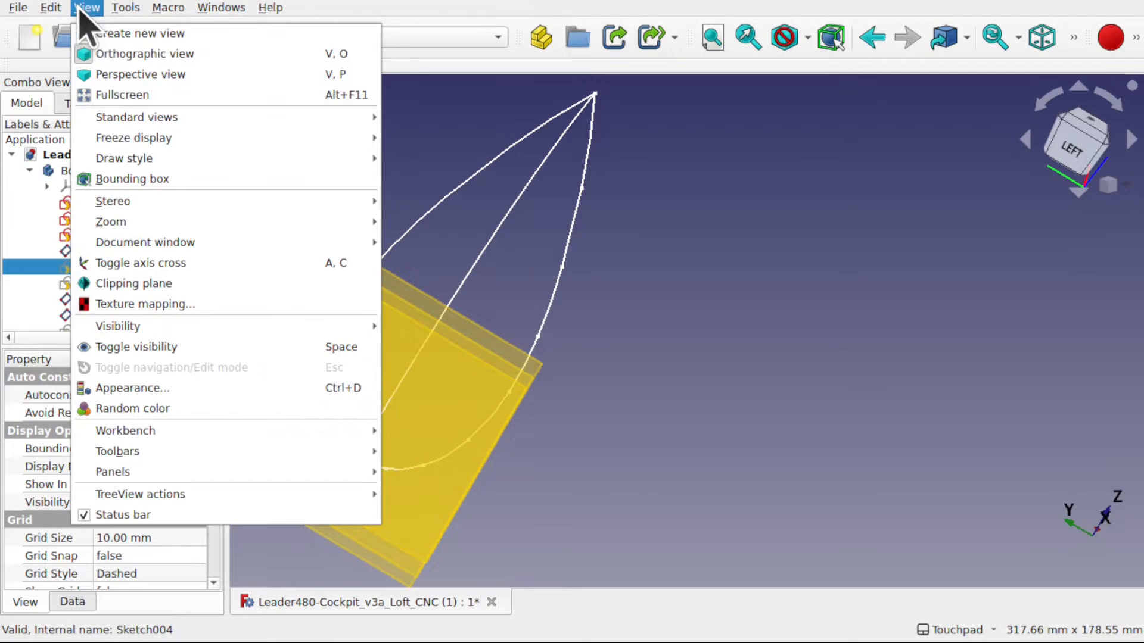
mouse_move(203, 471)
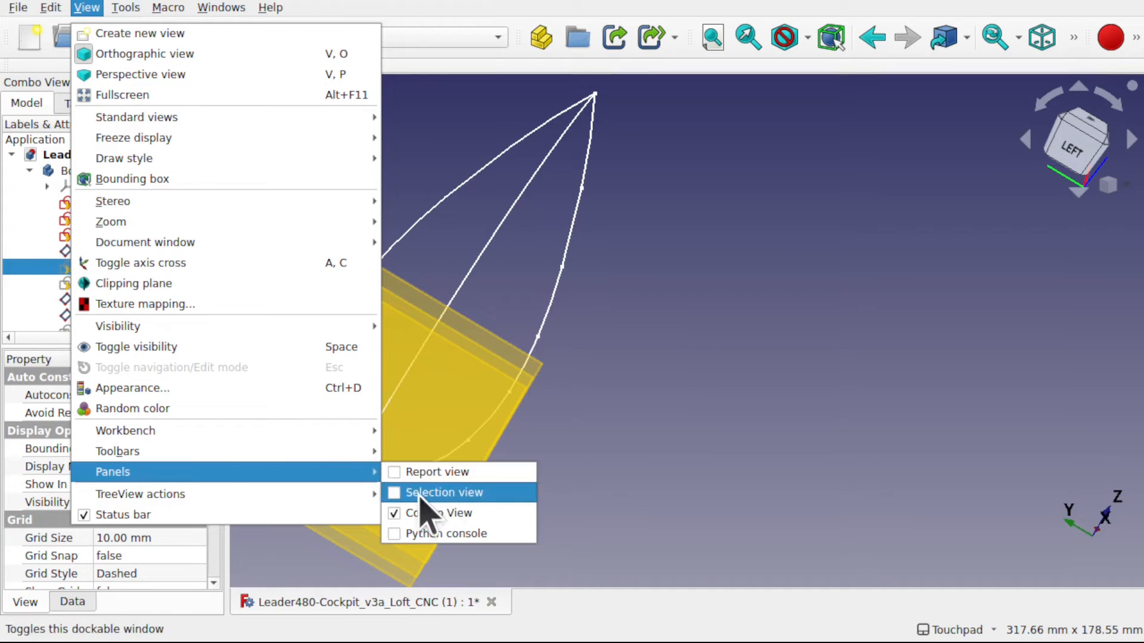
click(394, 498)
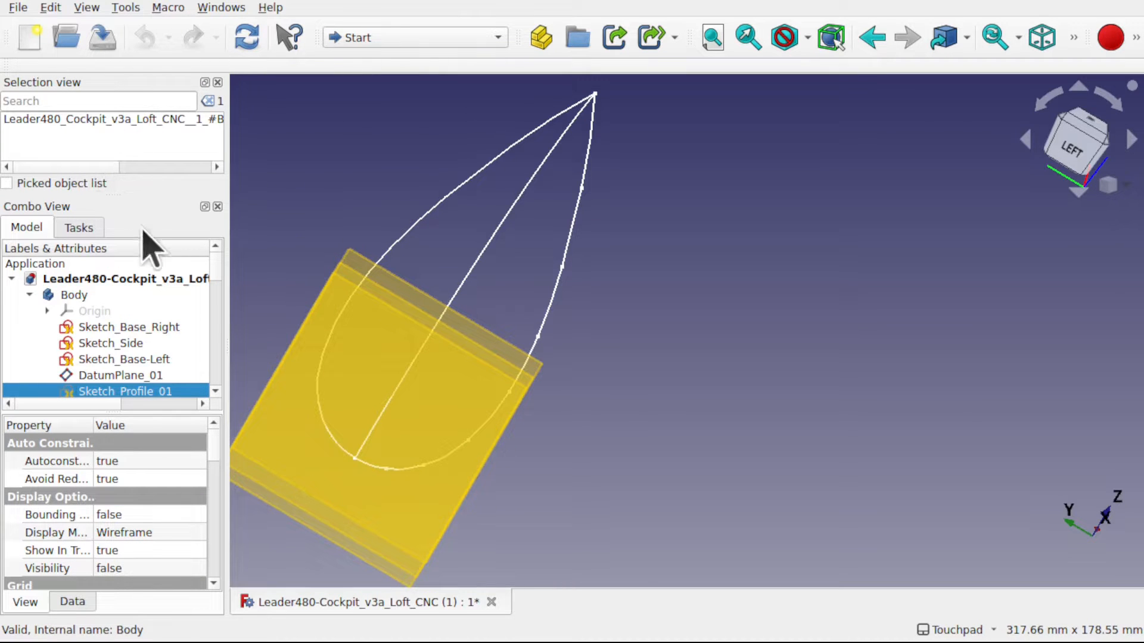
- Hide DatumPlane_01, DatumPlane_02 and DatumPlane_03 again
click(156, 376)
scroll(178, 357, down, 3)
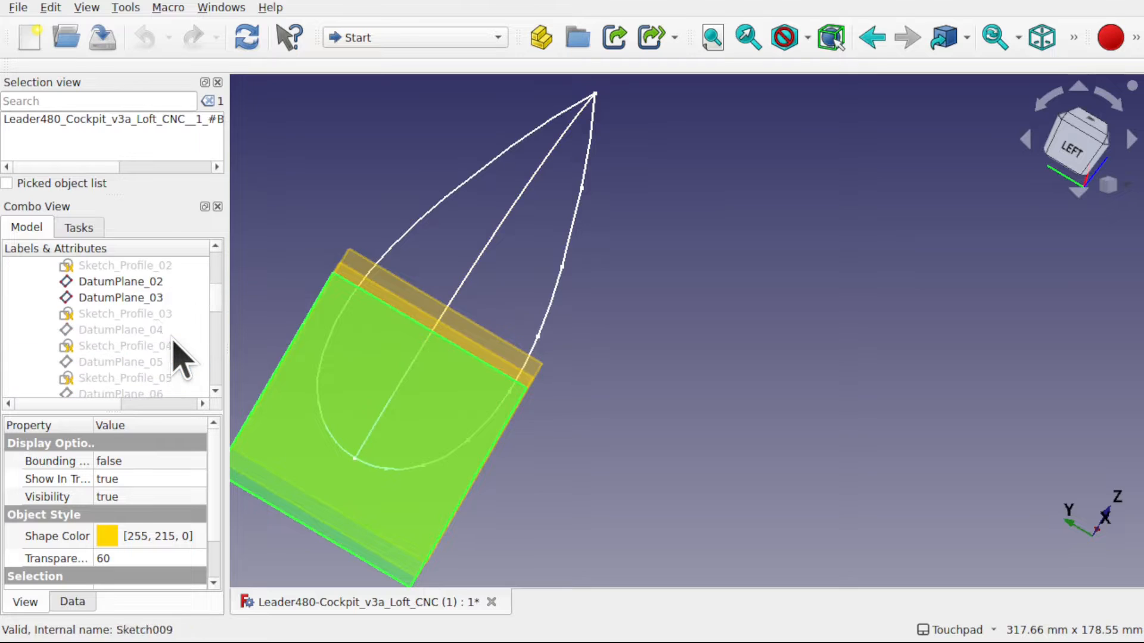
click(128, 282)
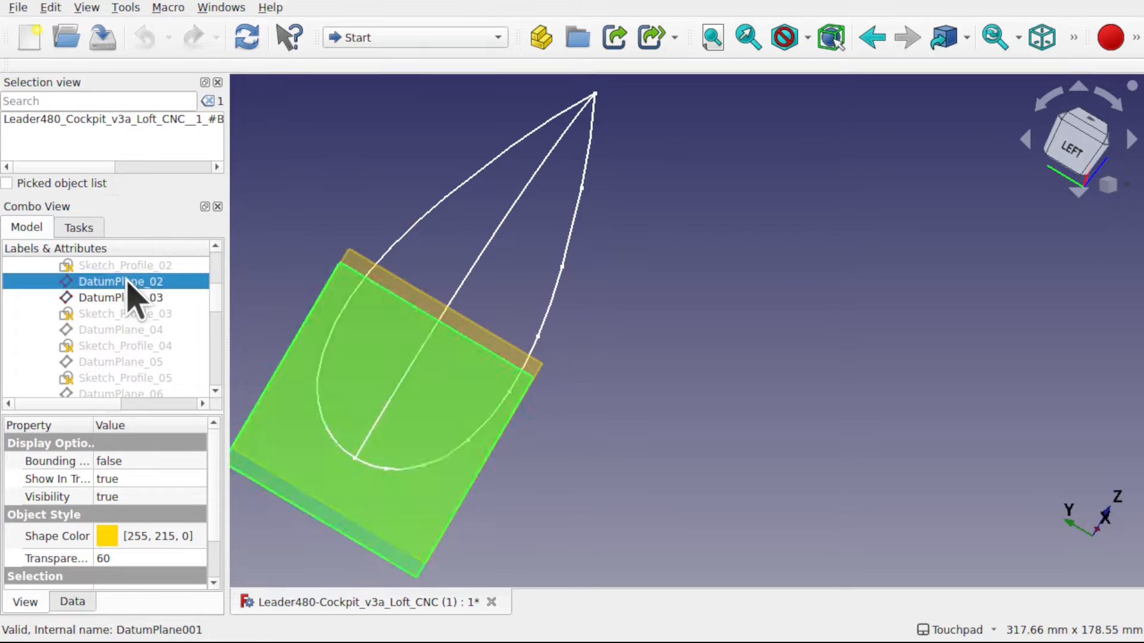
click(135, 297)
scroll(217, 294, up, 4)
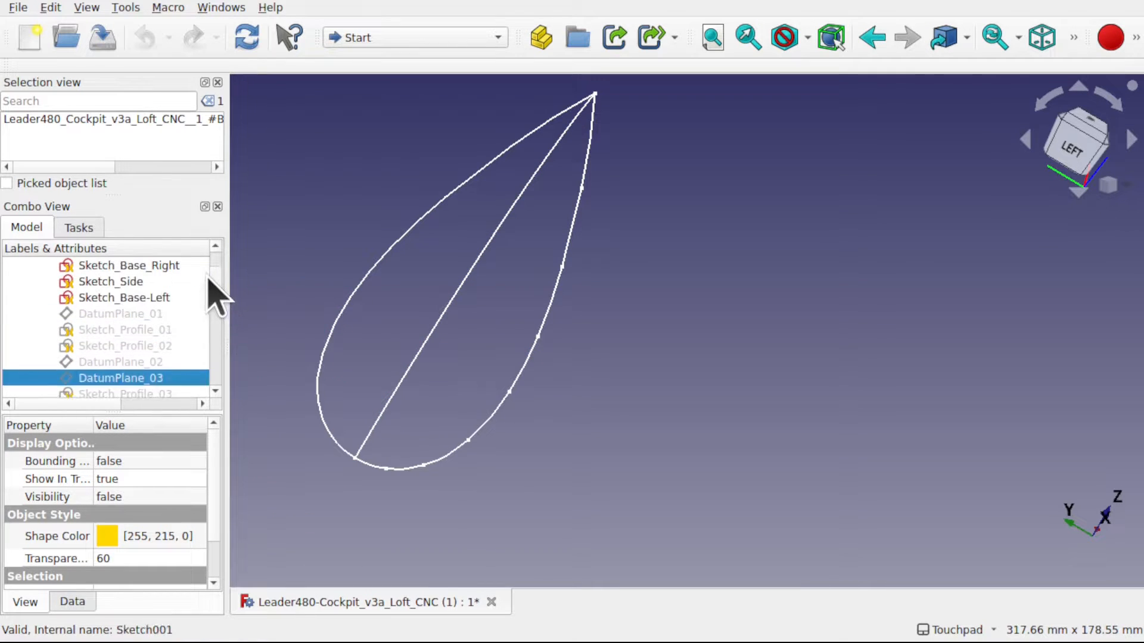
- Select Sketch_Base_Right, Sketch_Side and Sketch_Base-Left together and hide them
click(157, 327)
shift+click(156, 359)
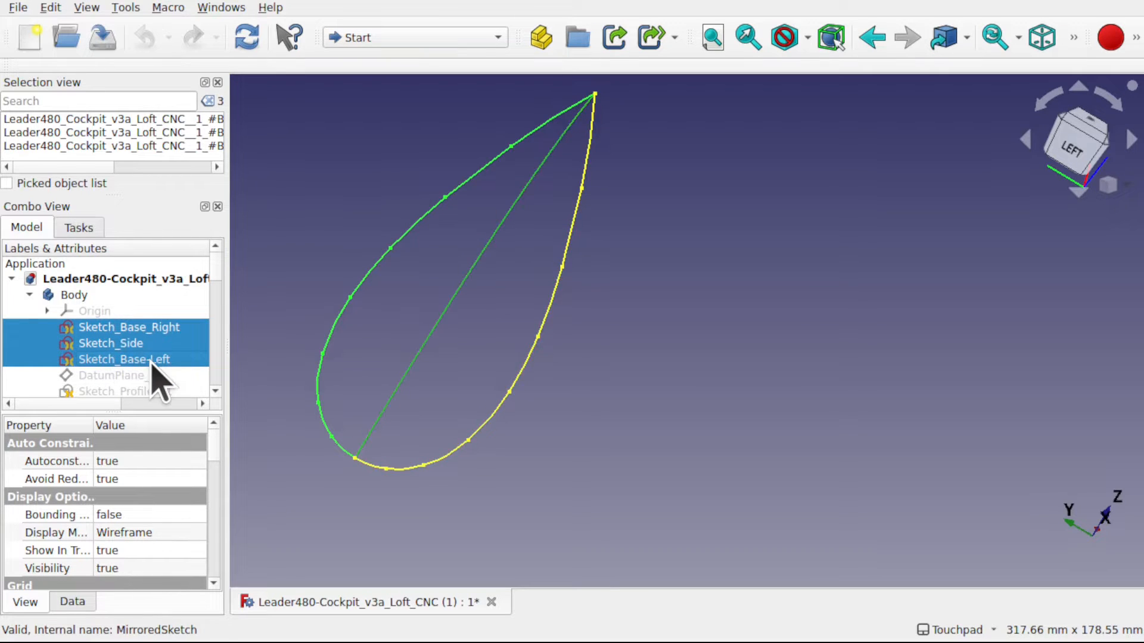
key(space)
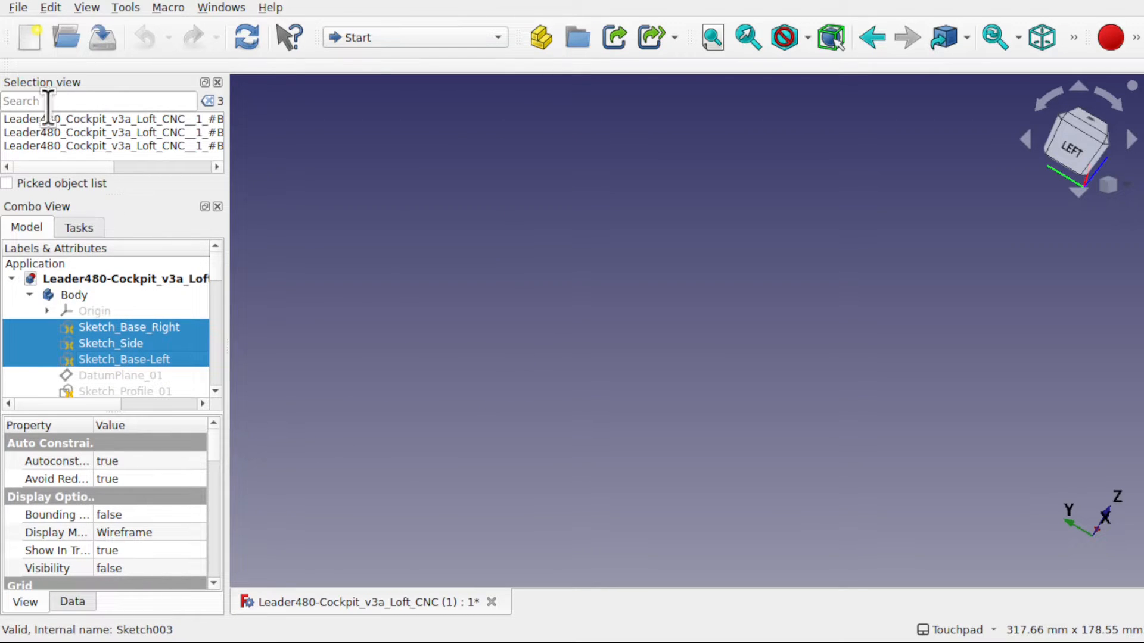
- Clear the selection, search the Selection view for "sketc" and select all matching sketches
click(61, 102)
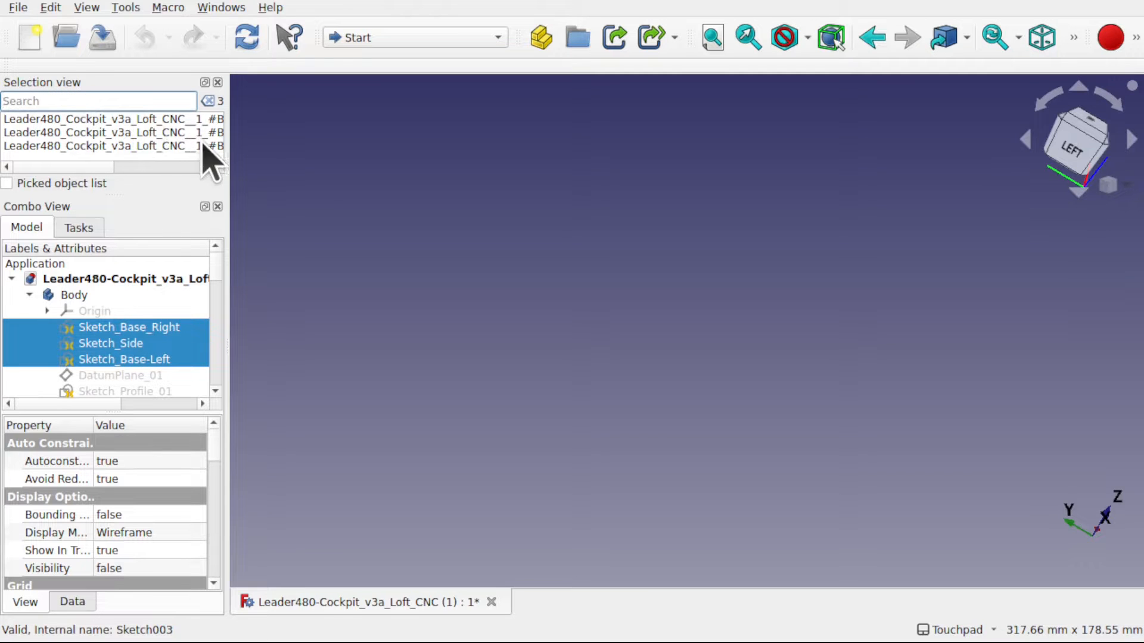
drag(227, 153, 365, 158)
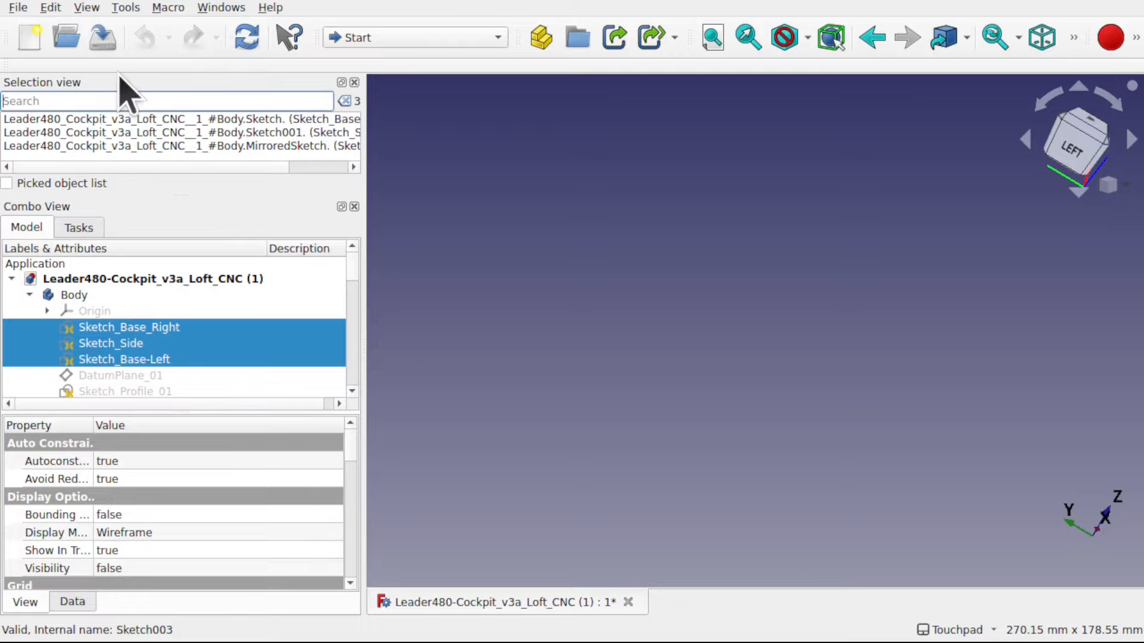
click(434, 247)
click(62, 99)
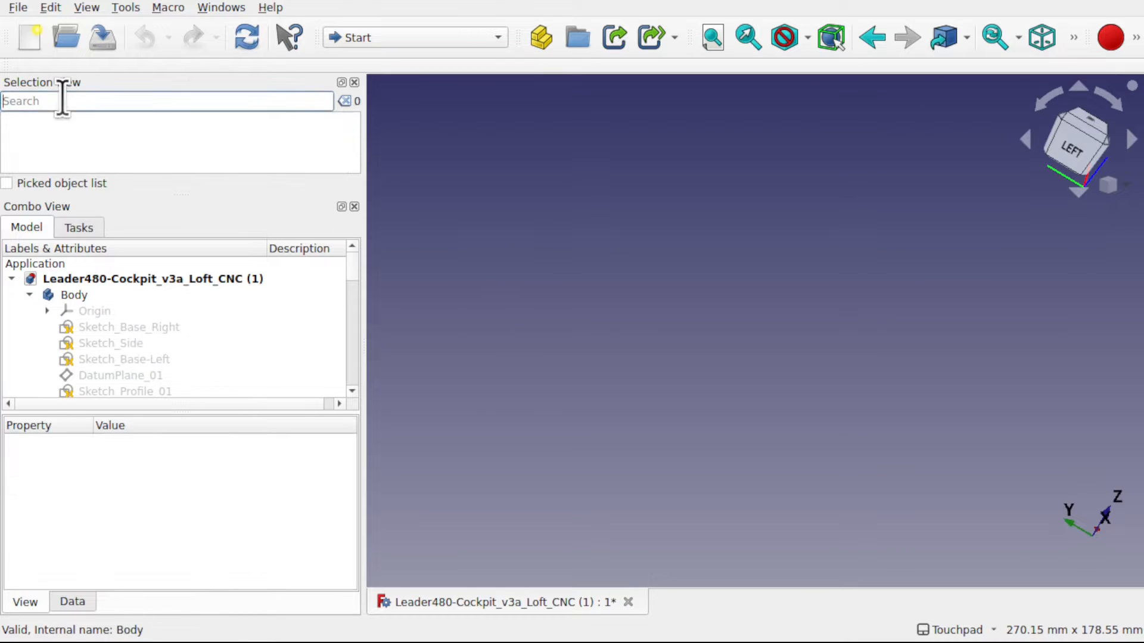
text(sketc)
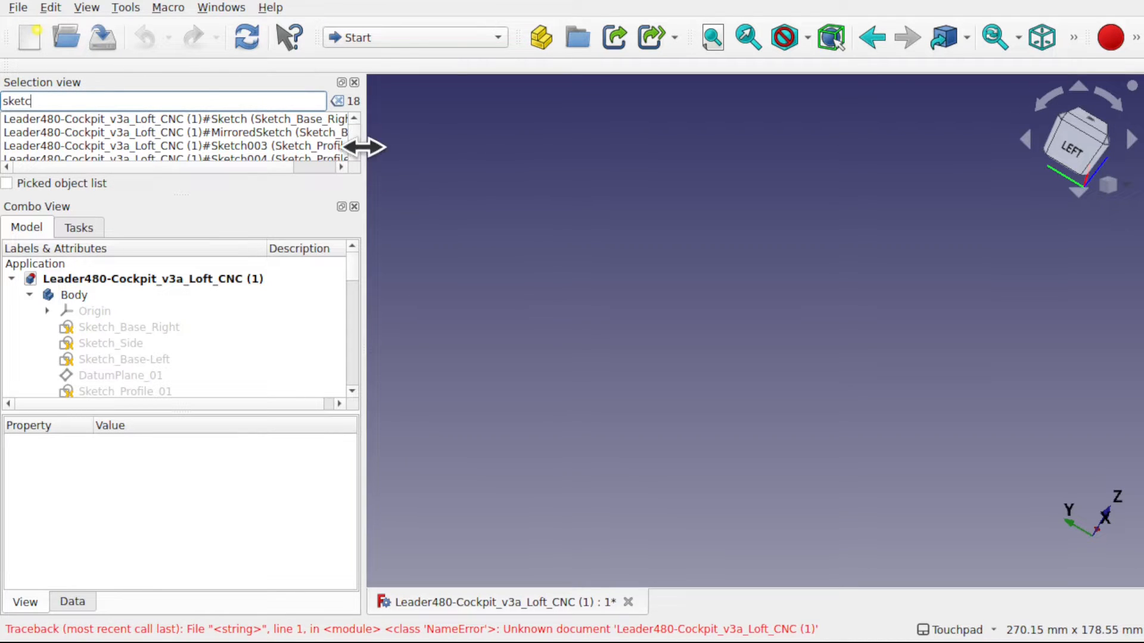
drag(363, 147, 589, 158)
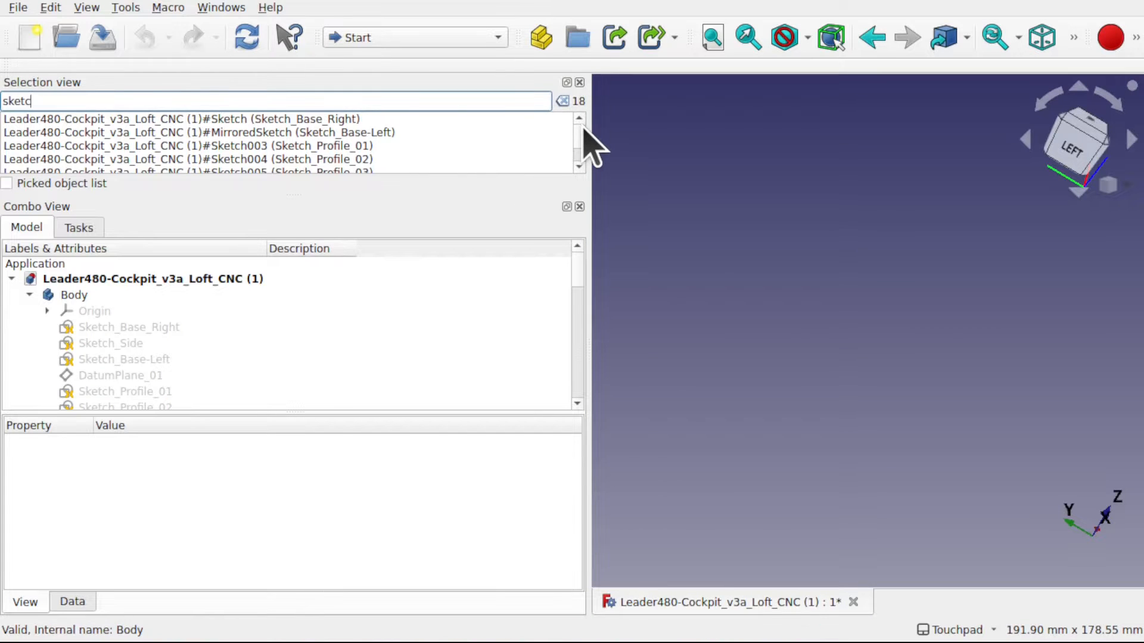
key(Return)
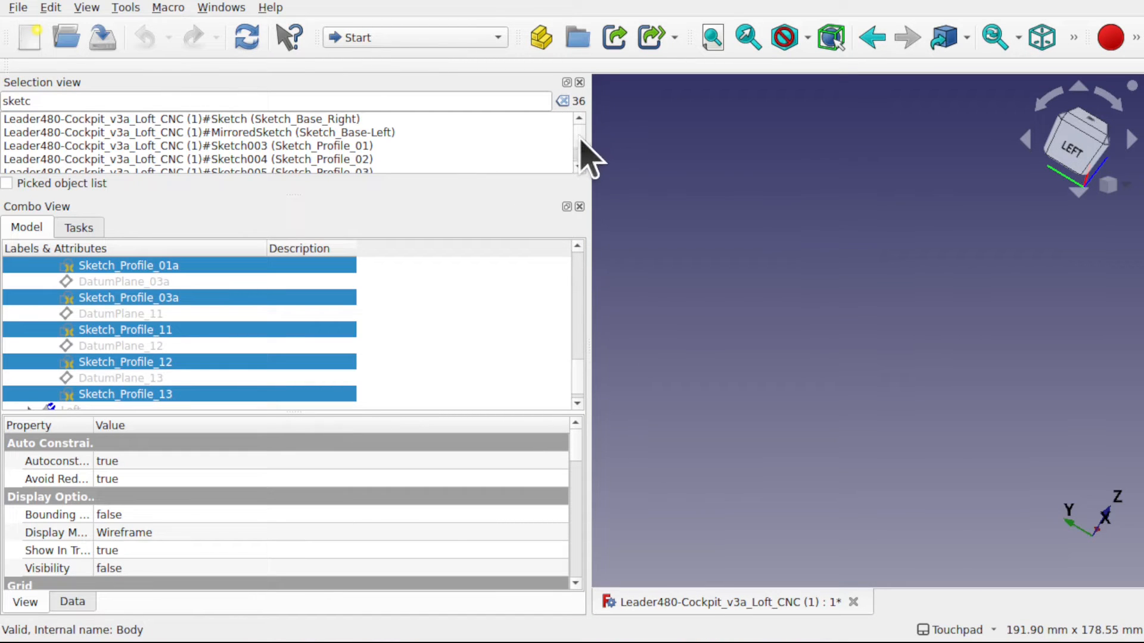
- Make all the selected base, side and profile sketches visible and enlarge the 3D view area
drag(581, 138, 583, 174)
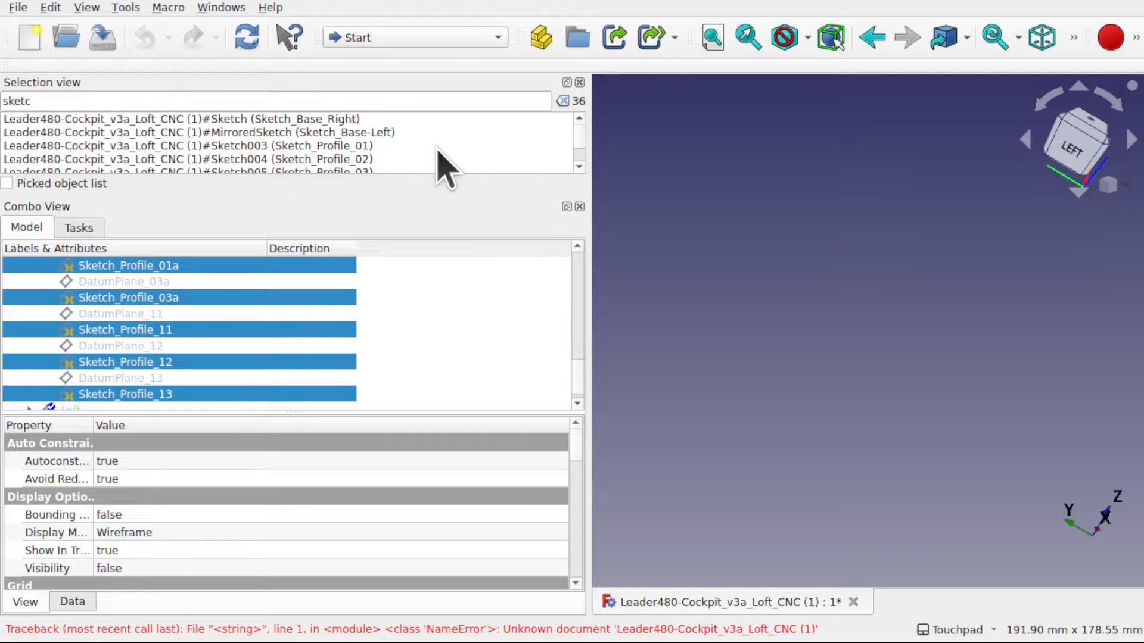
click(437, 146)
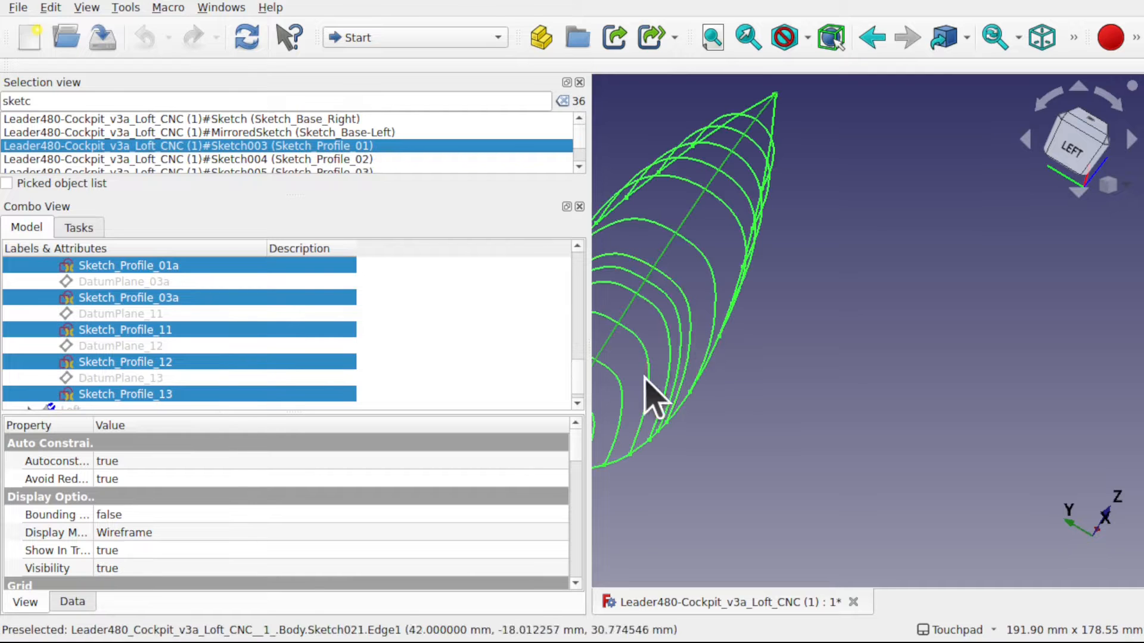
drag(587, 319, 335, 319)
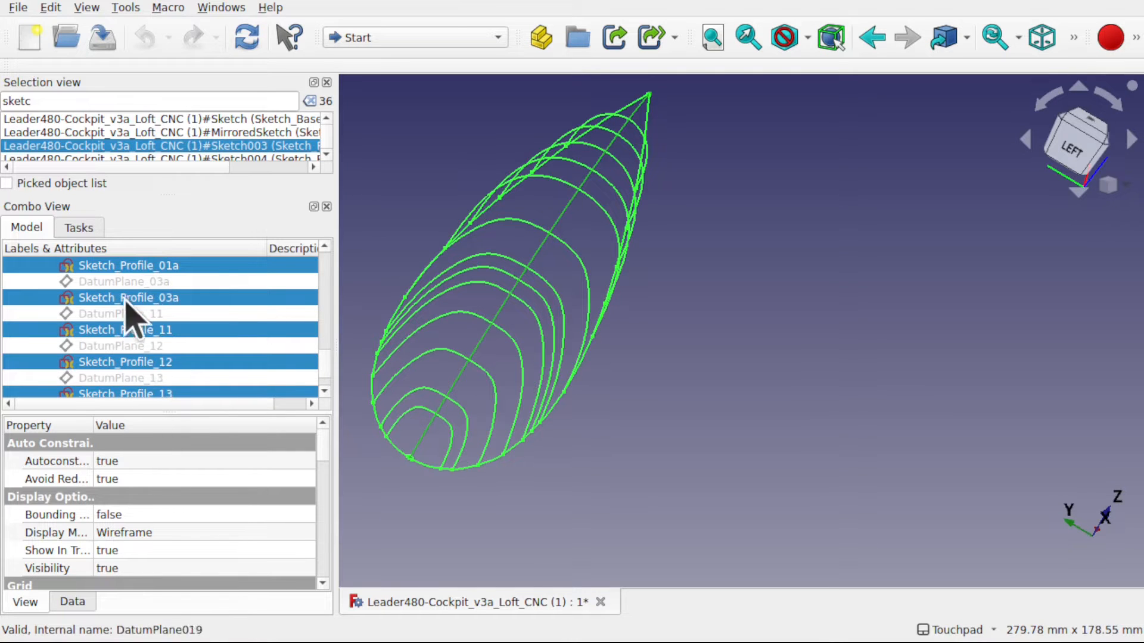
- Try a point size of 5.00 on the selected sketches and return it to 2.00
scroll(332, 477, down, 2)
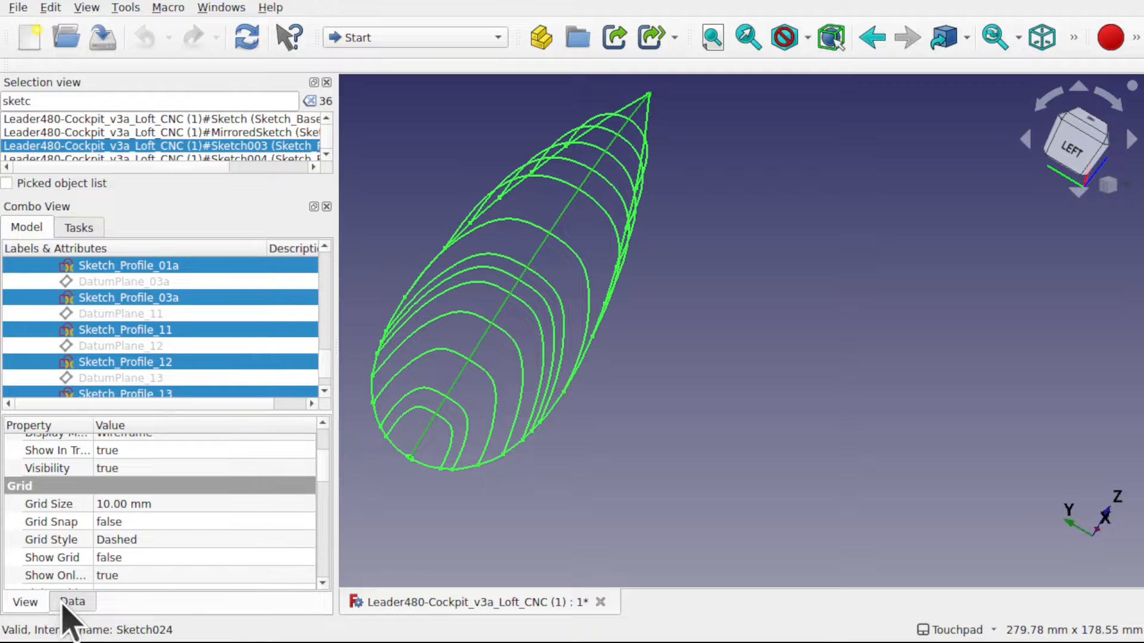
mouse_move(326, 468)
mouse_down()
mouse_move(327, 526)
mouse_move(331, 514)
mouse_up()
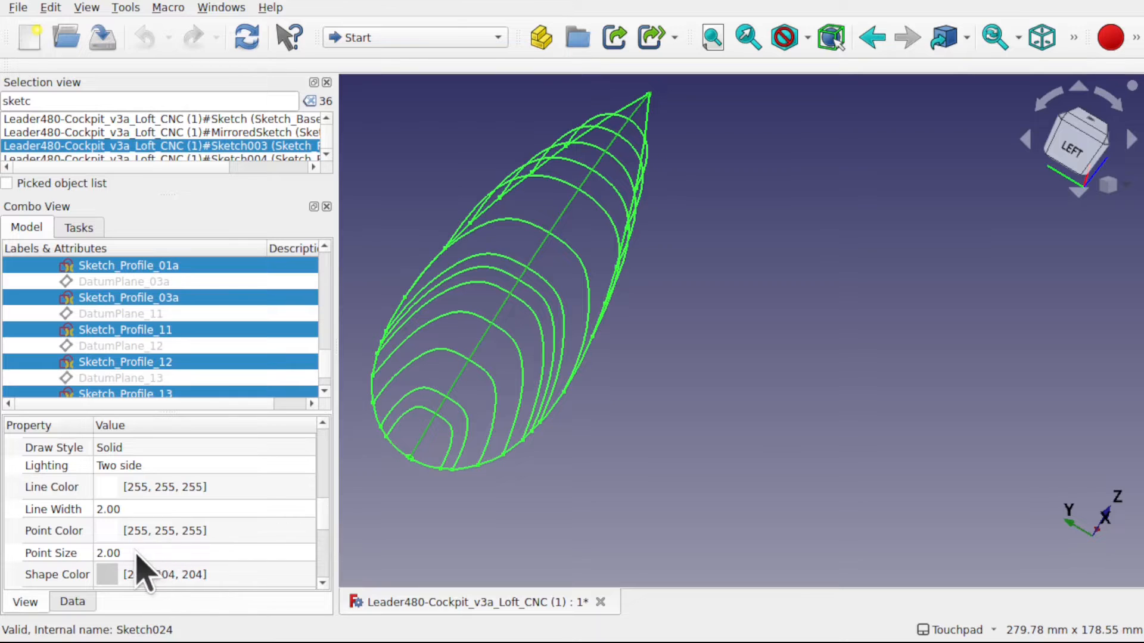
click(136, 553)
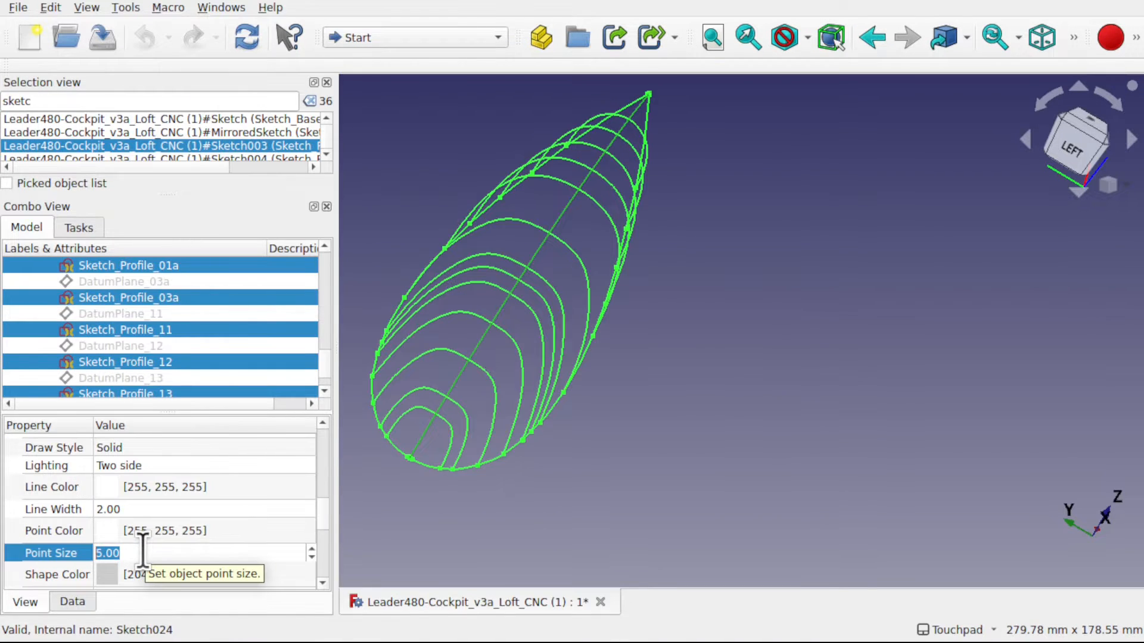
key(Down)
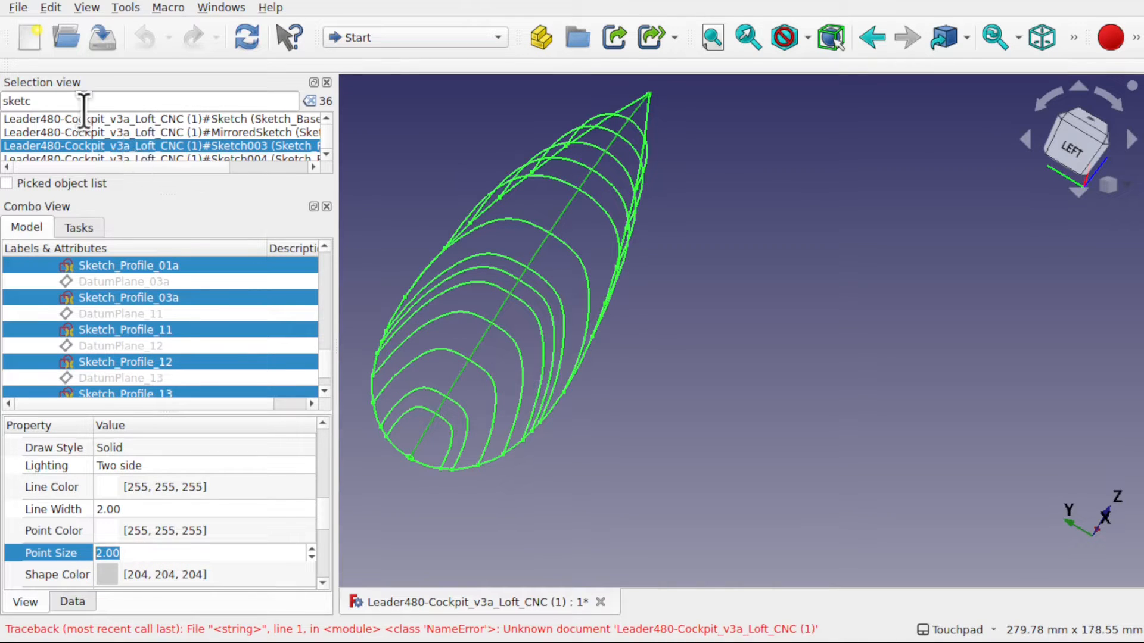
- Widen the 3D view, deselect all sketches and examine the cockpit's profile and base wireframe from several sides
drag(337, 176, 229, 213)
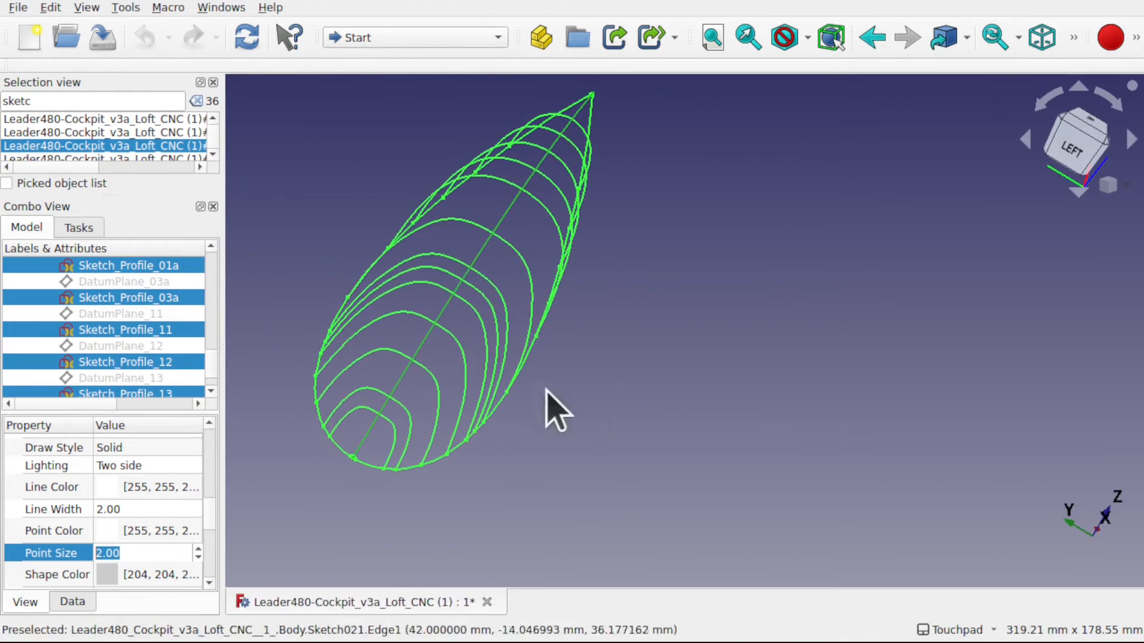
click(607, 401)
shift+drag(581, 379, 636, 210)
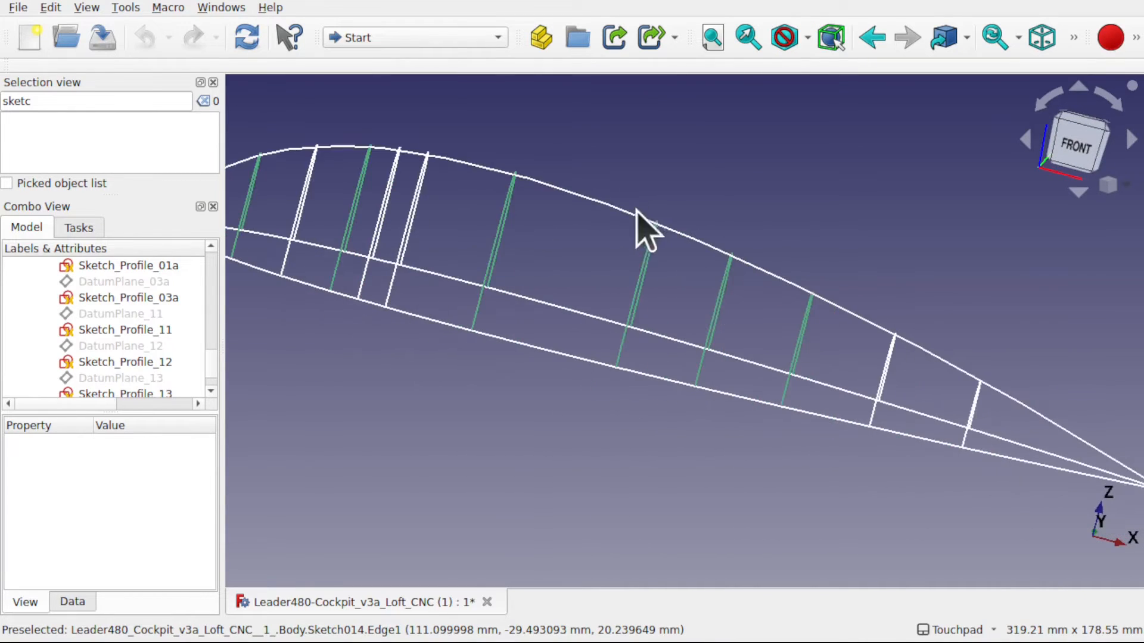
mouse_move(620, 307)
shift+mouse_down()
mouse_move(726, 394)
mouse_move(812, 419)
mouse_move(613, 360)
mouse_move(894, 472)
mouse_move(832, 464)
shift+mouse_up()
scroll(643, 413, up, 2)
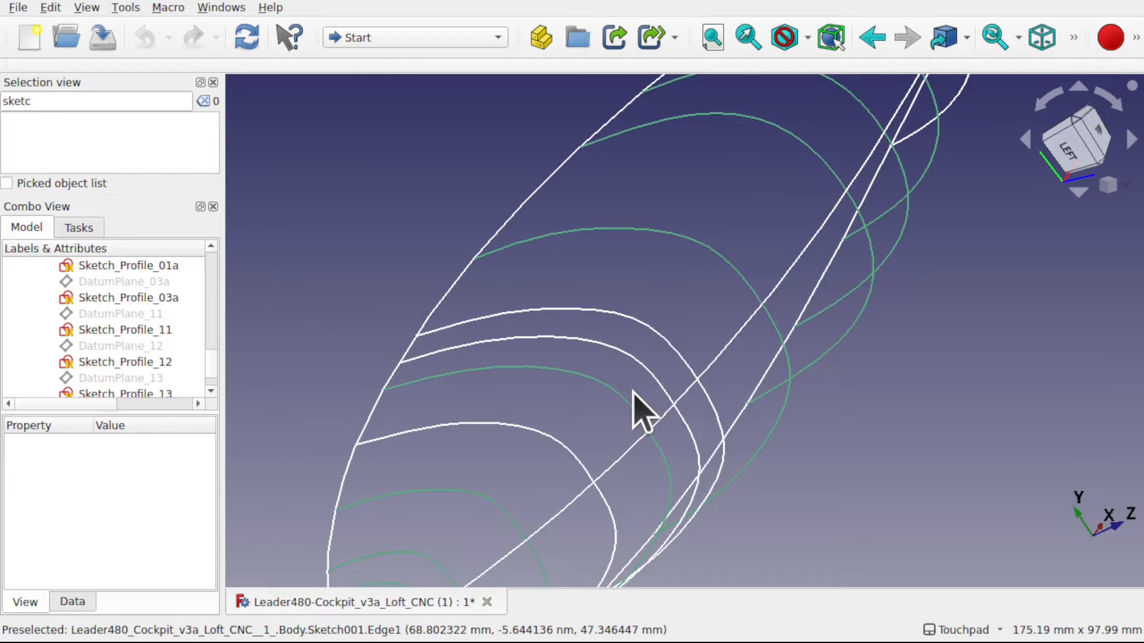
mouse_move(531, 391)
shift+mouse_down()
mouse_move(677, 373)
mouse_move(681, 355)
mouse_move(459, 323)
shift+mouse_up()
scroll(455, 324, up, 1)
scroll(443, 327, down, 6)
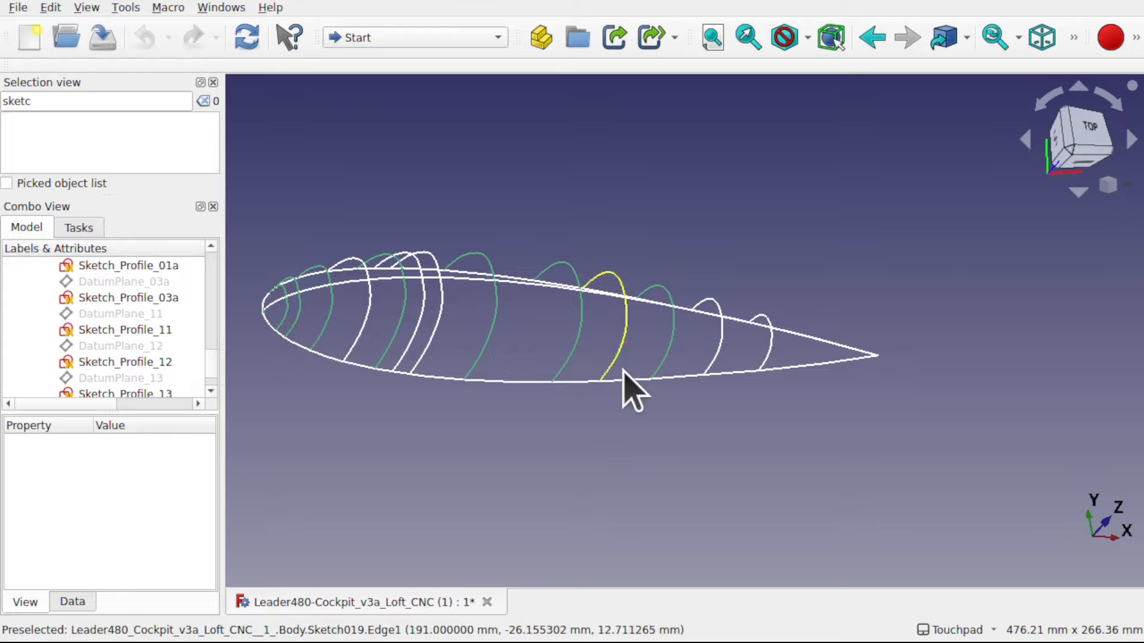
- Examine how the Sketch_Base-Left curve segments meet the profile sketches, also checking Sketch_Profile_01 and DatumPlane_02
click(502, 381)
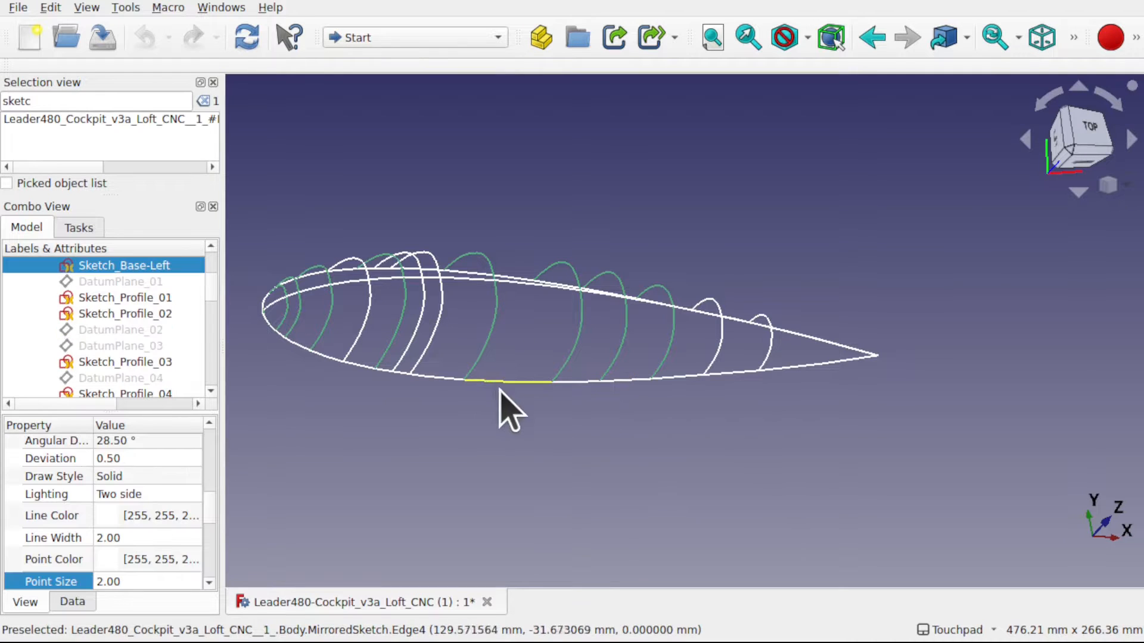
click(168, 298)
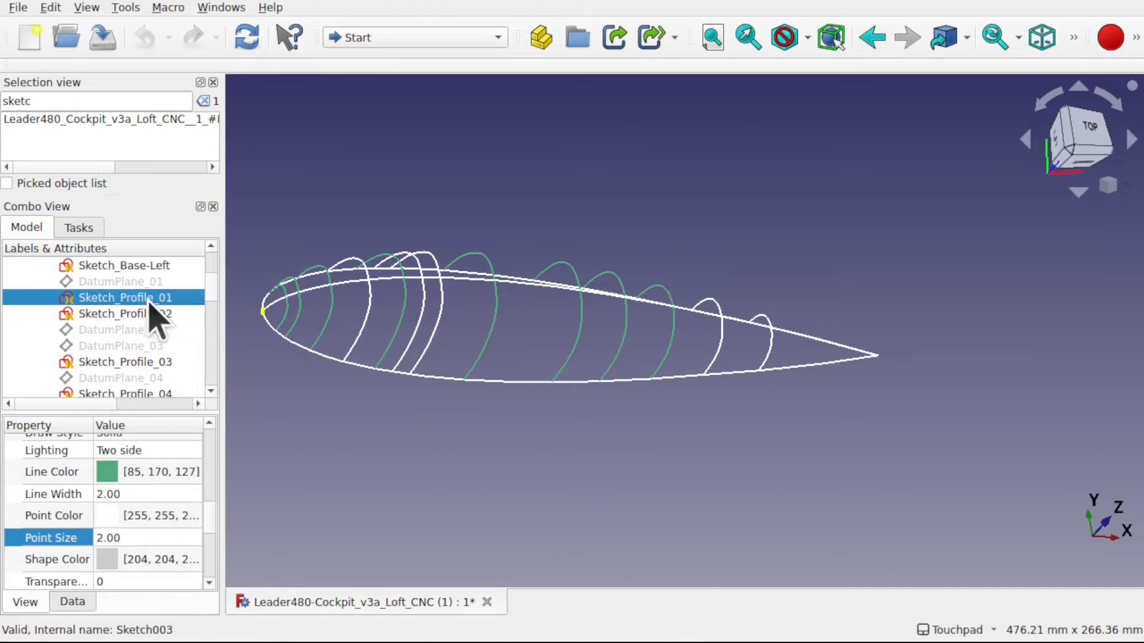
click(143, 331)
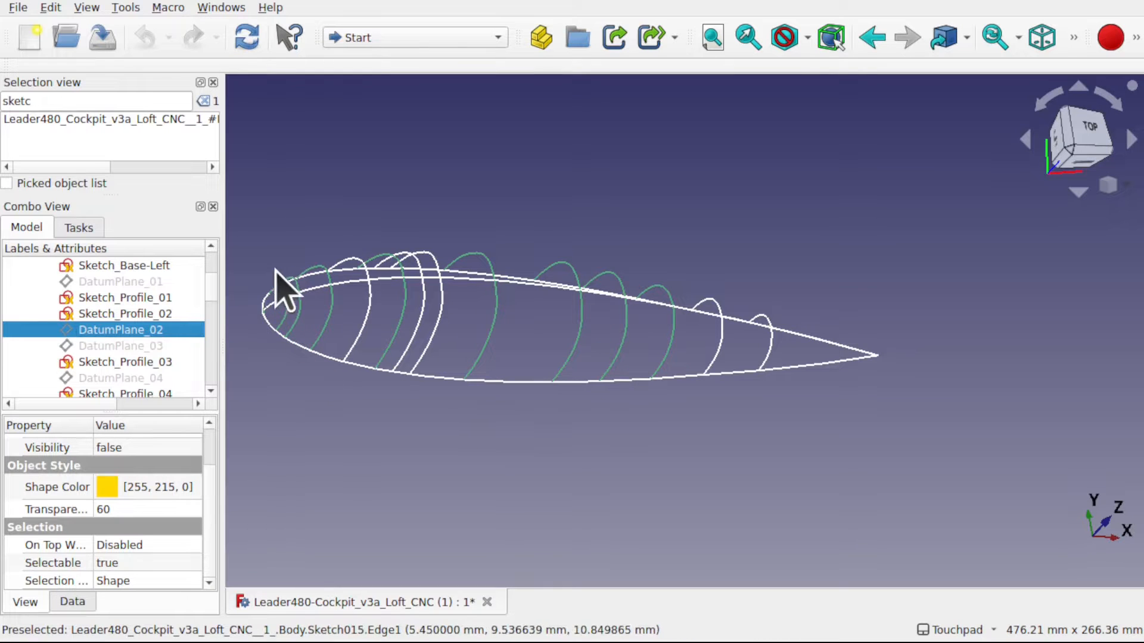
scroll(337, 343, down, 1)
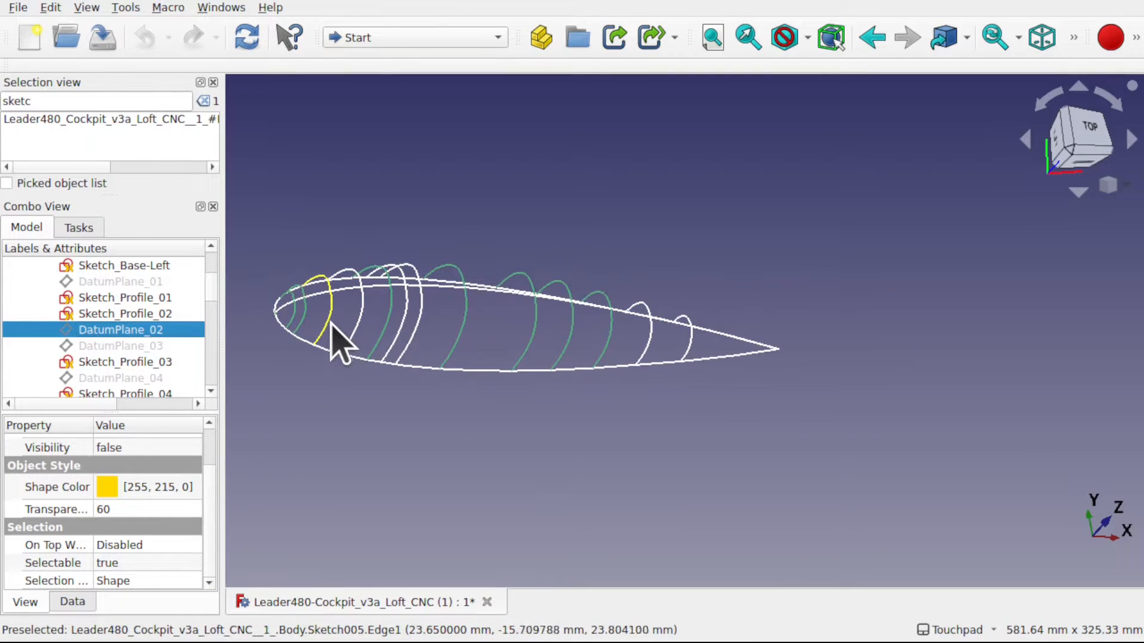
scroll(334, 351, up, 3)
scroll(321, 366, up, 4)
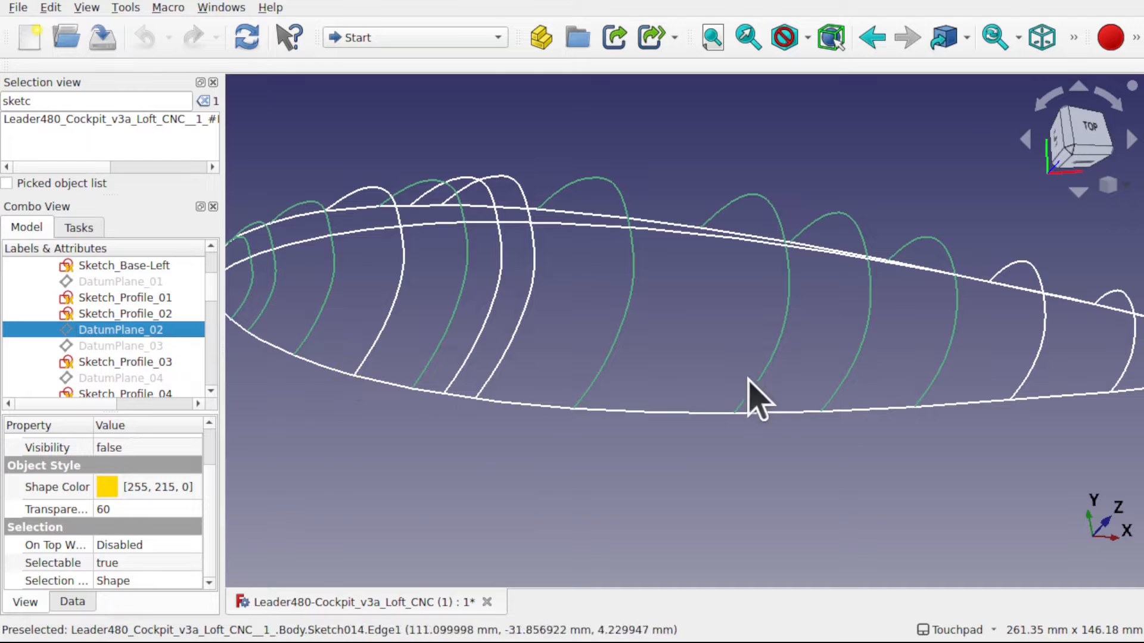
click(524, 405)
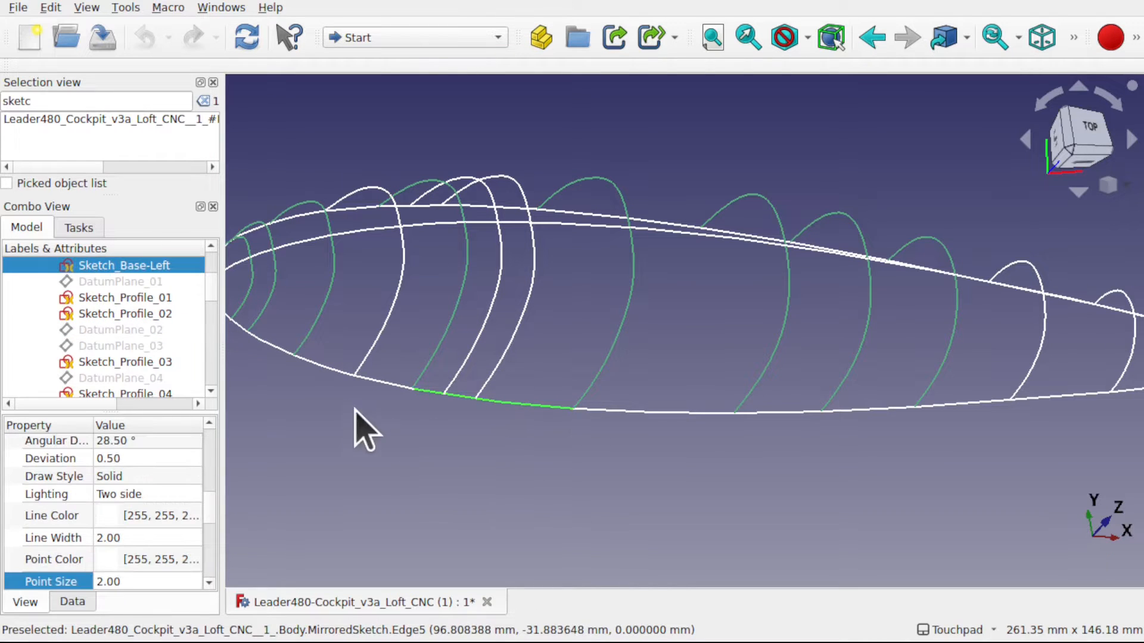
click(382, 383)
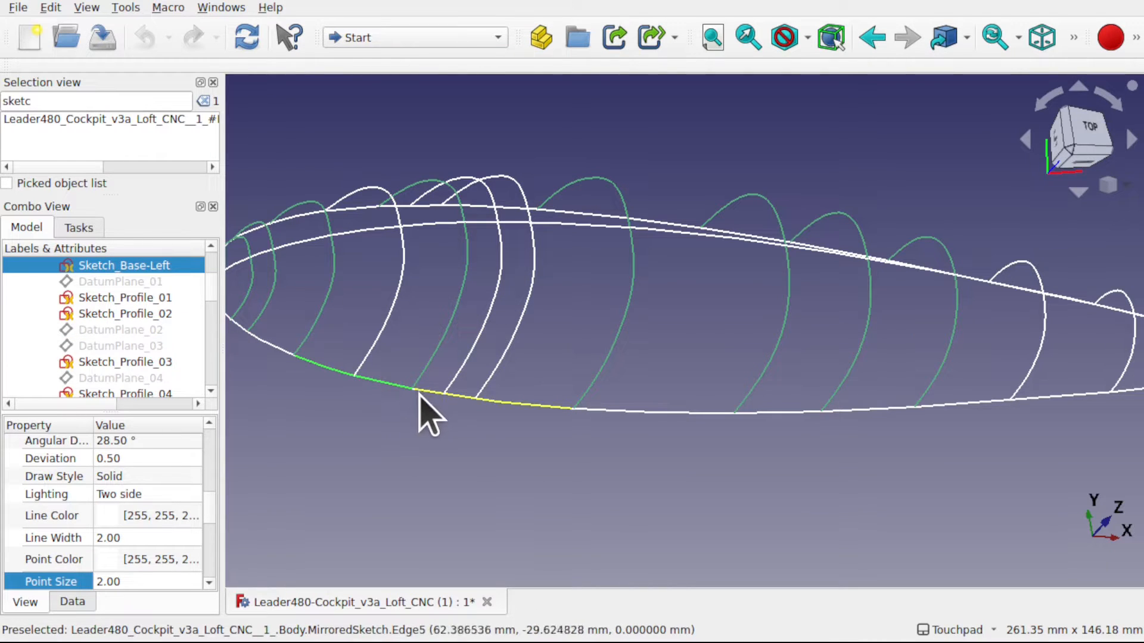
scroll(429, 390, up, 2)
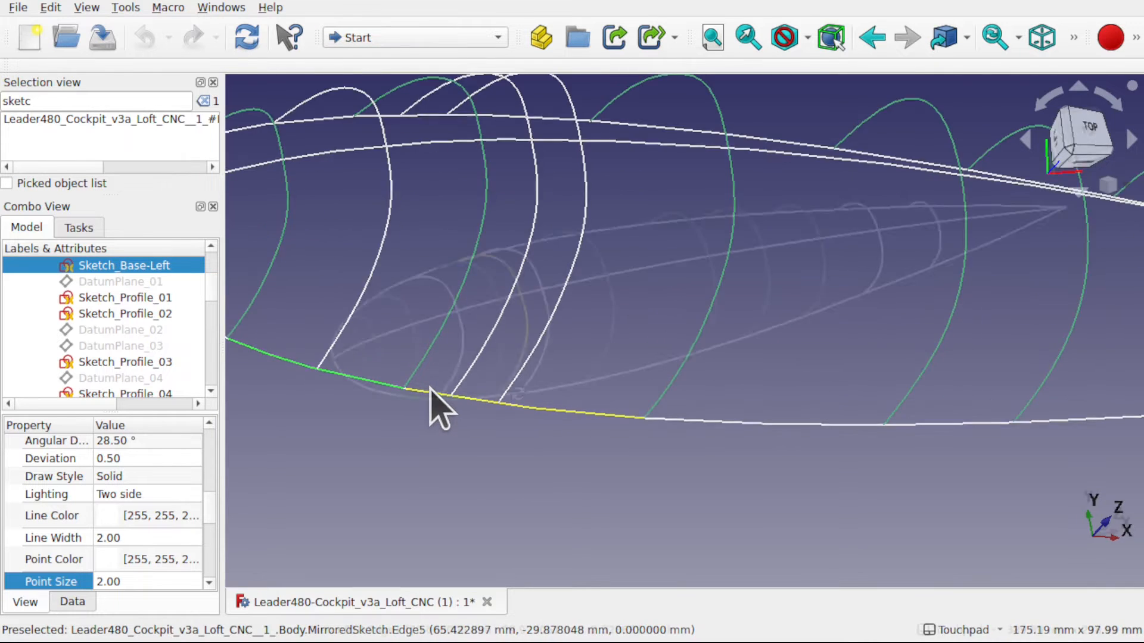
middle_drag(477, 390, 526, 418)
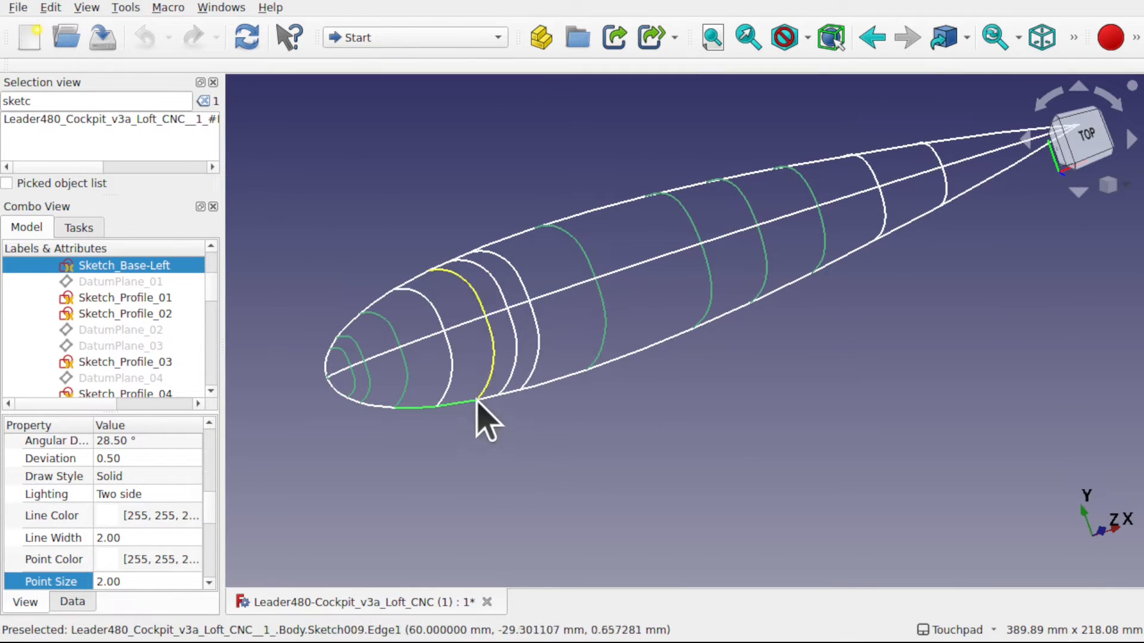
- Open Sketch_Profile_01 at the nose for a look and close it
click(128, 297)
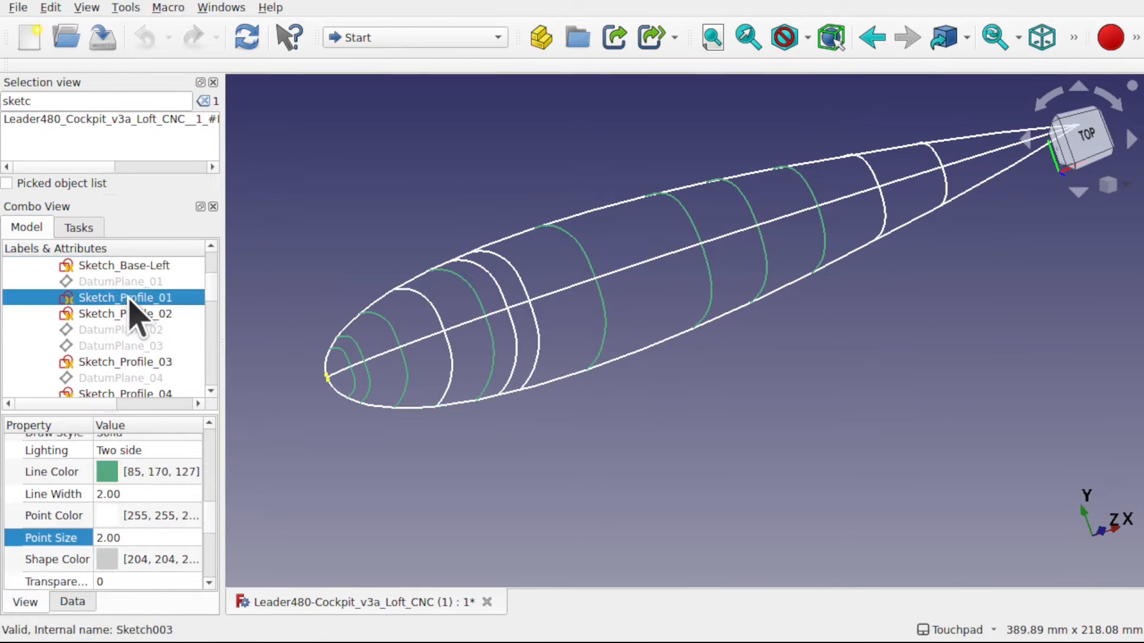
double_click(540, 385)
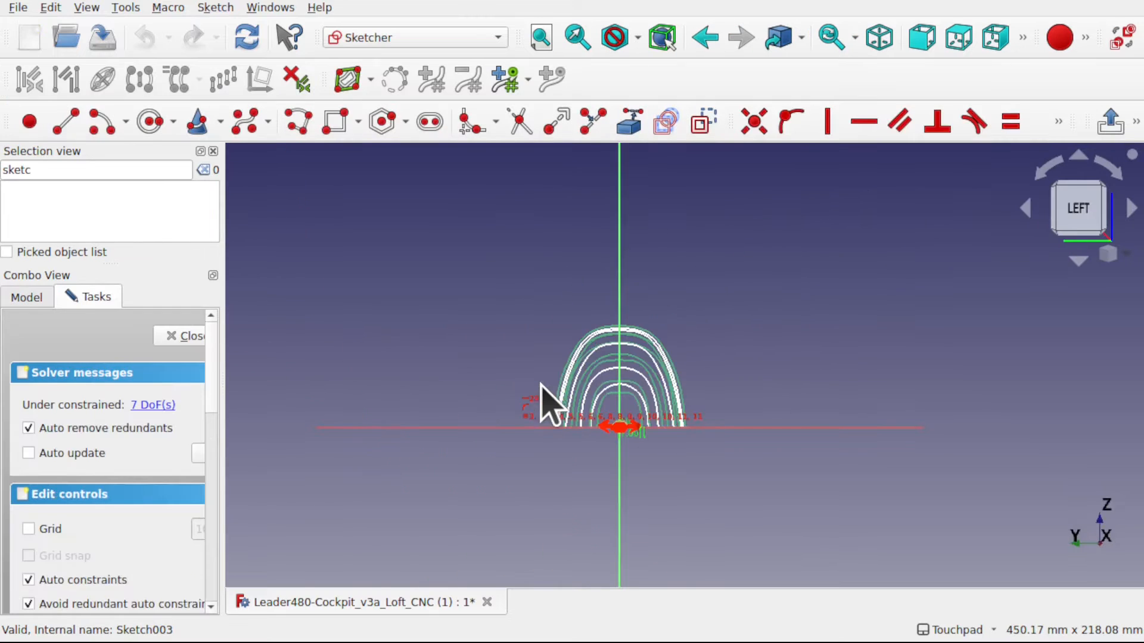
click(180, 336)
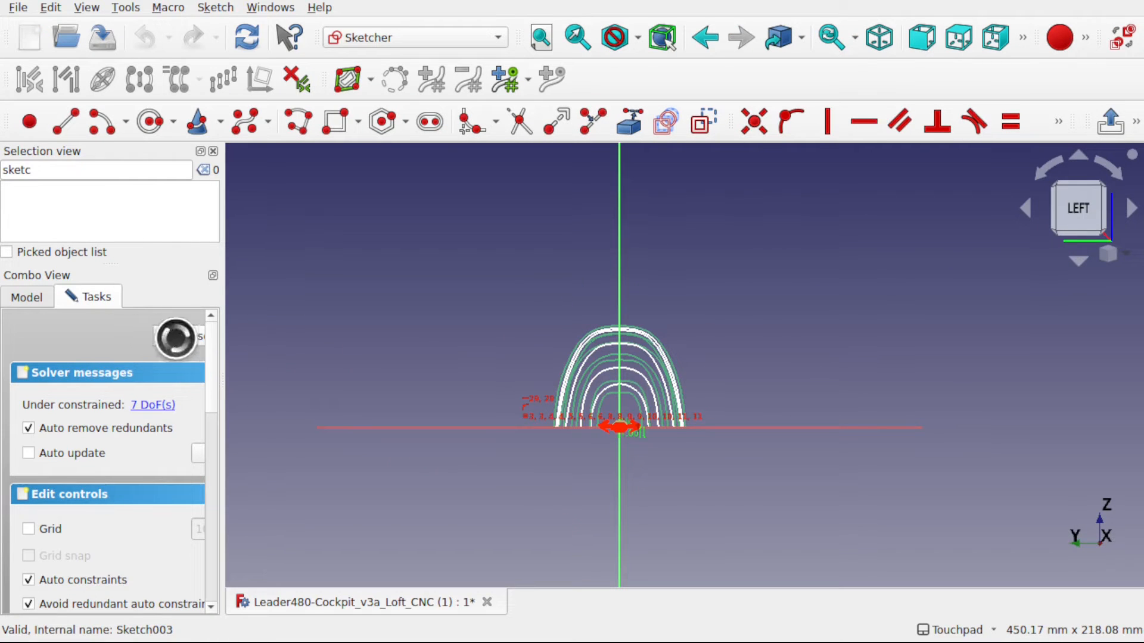
- Open Sketch_Profile_03 for editing, try raising a side control point of its B-spline, and undo the move
double_click(113, 381)
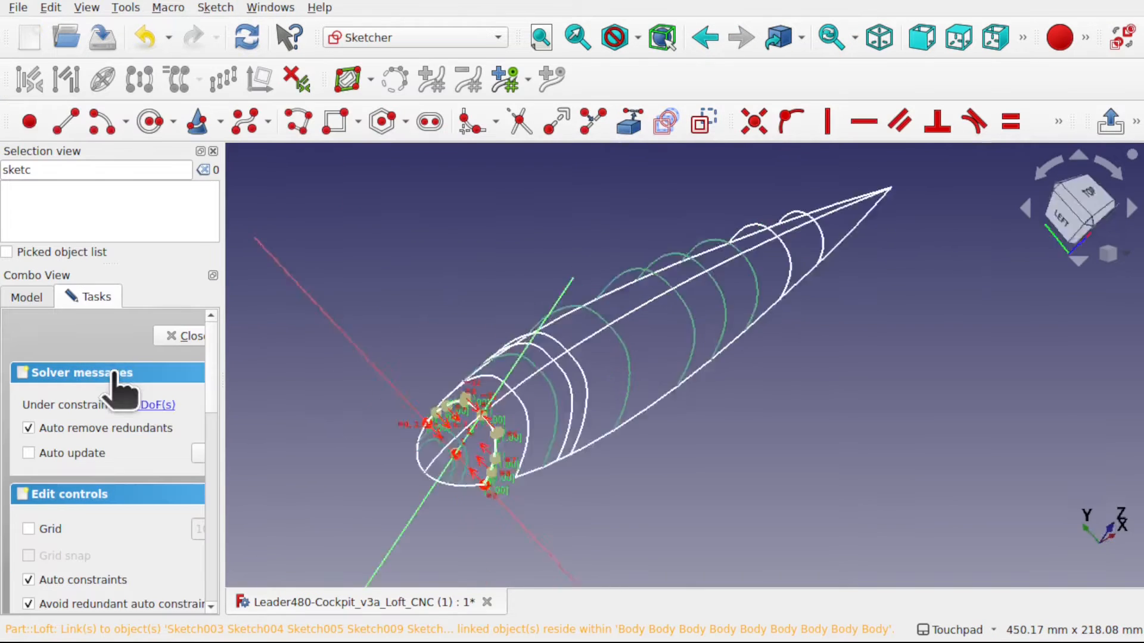
scroll(625, 421, up, 2)
scroll(620, 421, down, 3)
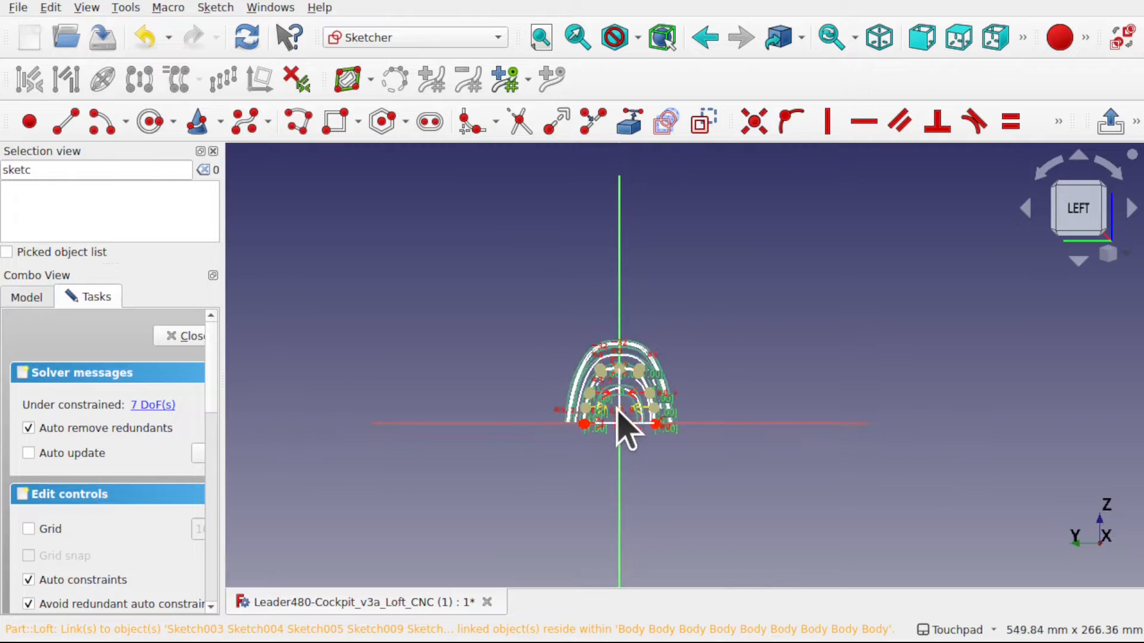
scroll(603, 420, up, 8)
alt+middle_drag(632, 380, 595, 439)
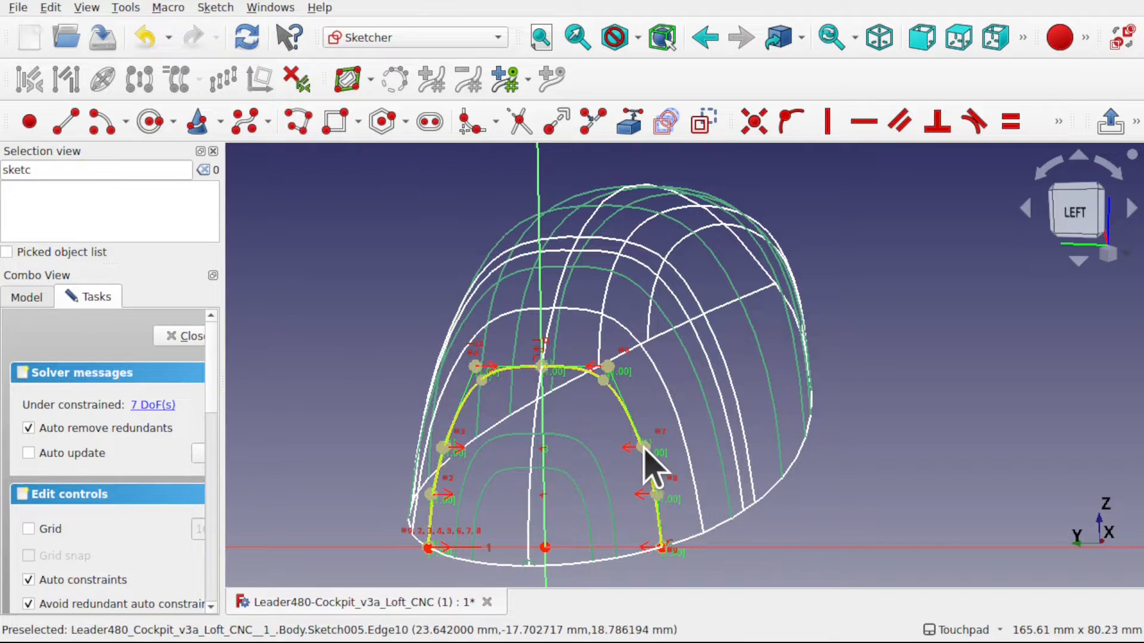
mouse_move(642, 447)
mouse_down()
mouse_move(576, 446)
mouse_move(659, 445)
mouse_move(544, 444)
mouse_move(651, 435)
mouse_move(543, 429)
mouse_move(653, 433)
mouse_move(543, 434)
mouse_move(637, 432)
mouse_up()
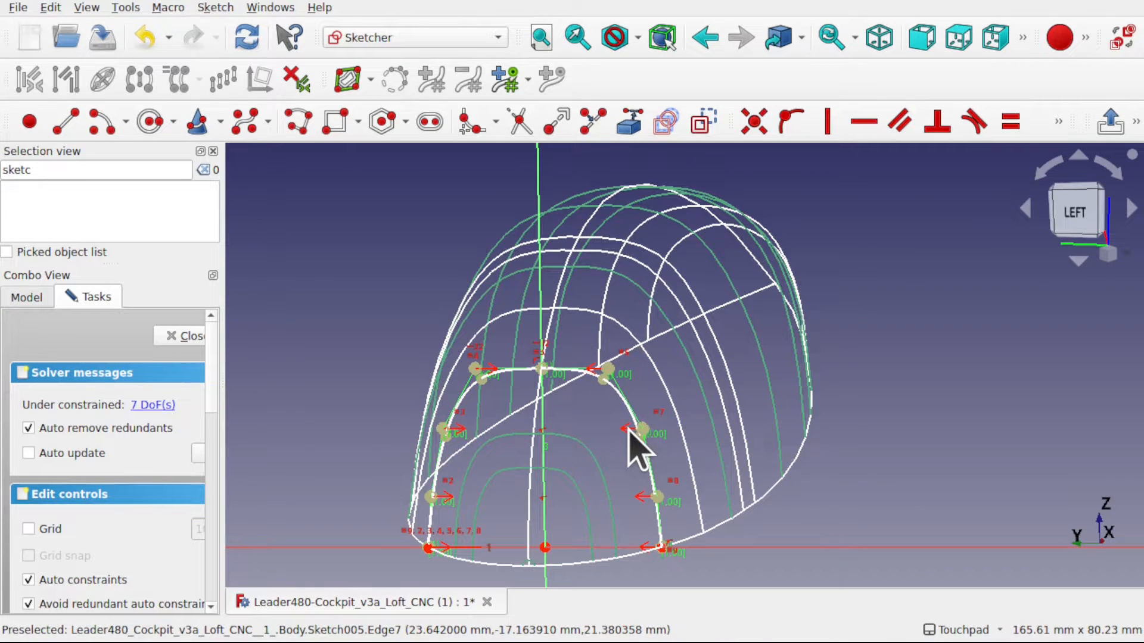
key(ctrl+z)
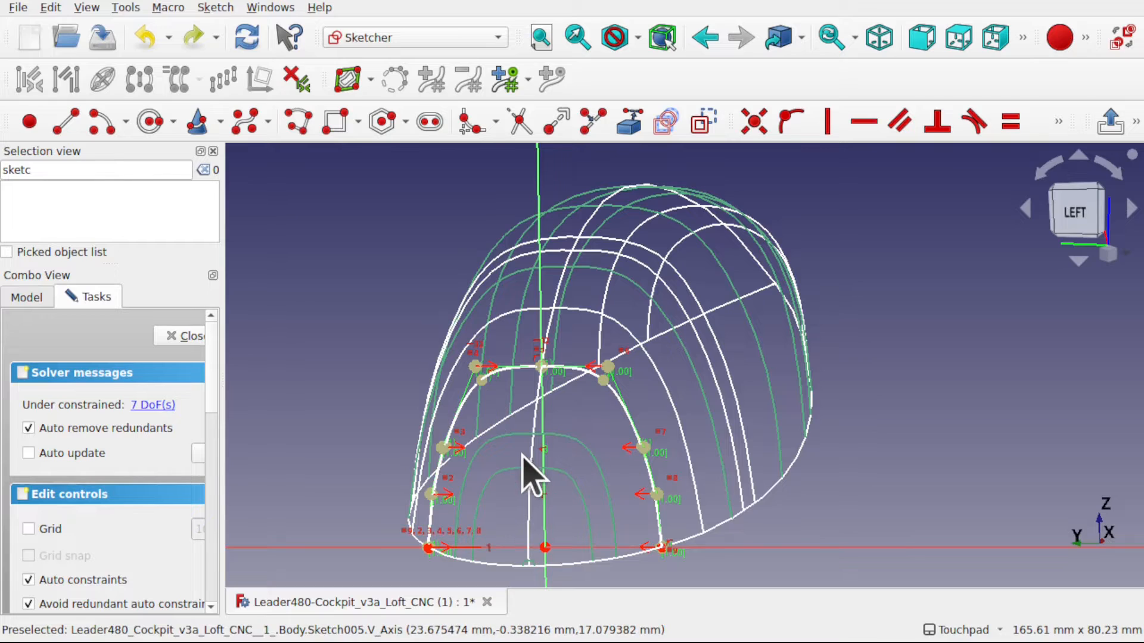
- Inspect the Sketch_Profile_03 spline against the neighbouring profiles and base curves from several angles, and close the sketch
alt+drag(542, 462, 736, 518)
alt+drag(377, 437, 669, 340)
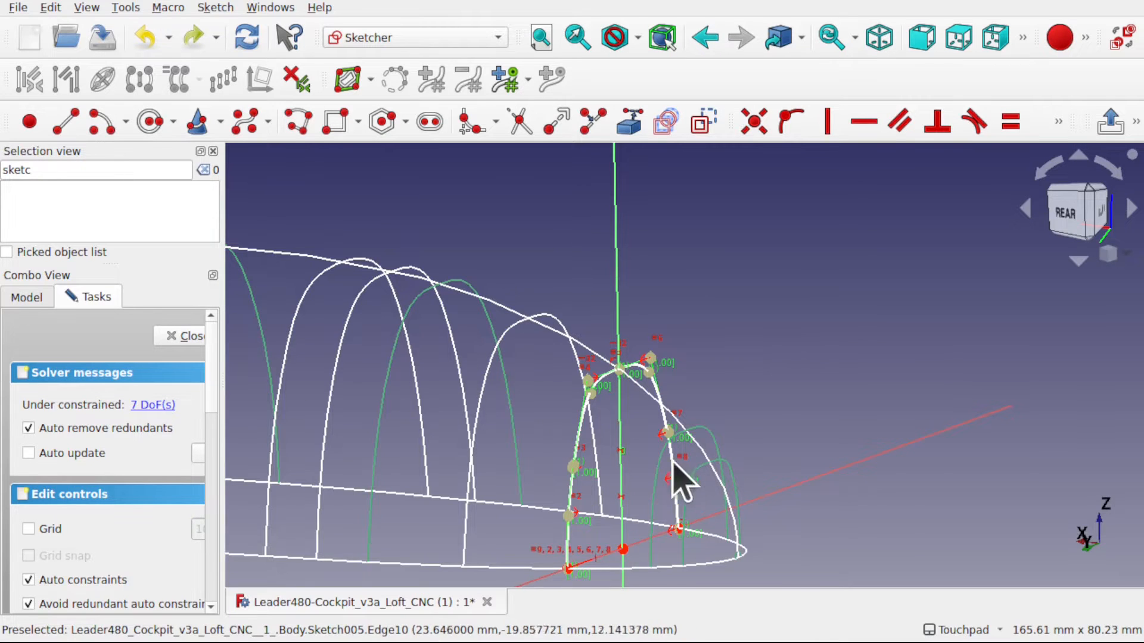
alt+drag(677, 467, 626, 413)
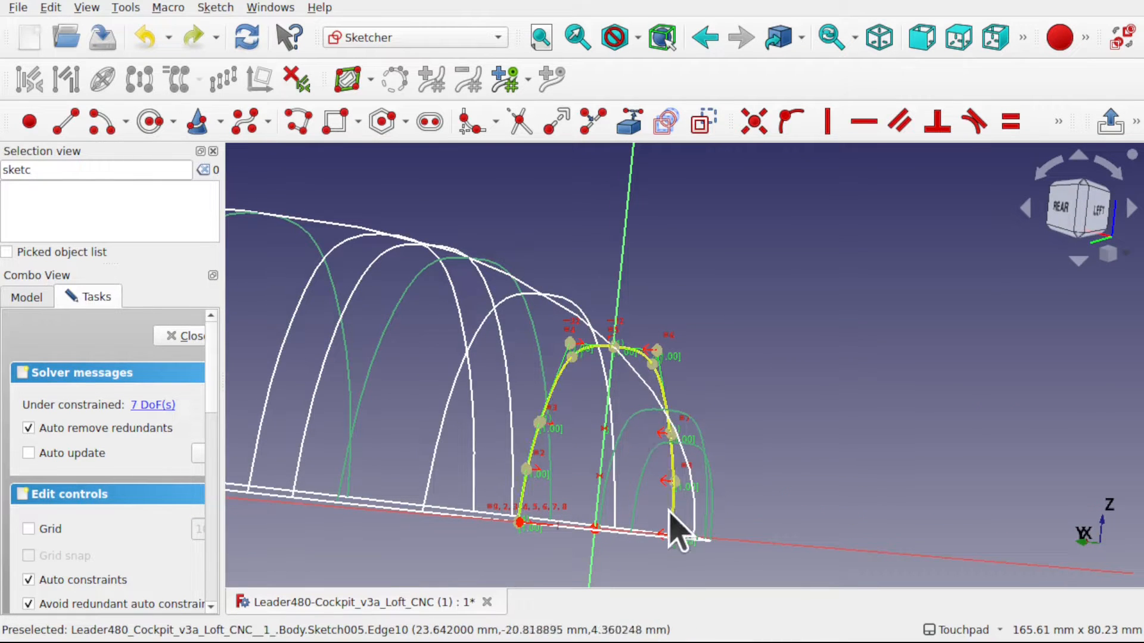
mouse_move(666, 512)
alt+mouse_down()
mouse_move(595, 429)
mouse_move(659, 455)
mouse_move(608, 424)
mouse_move(689, 421)
alt+mouse_up()
scroll(598, 424, up, 3)
scroll(598, 424, down, 6)
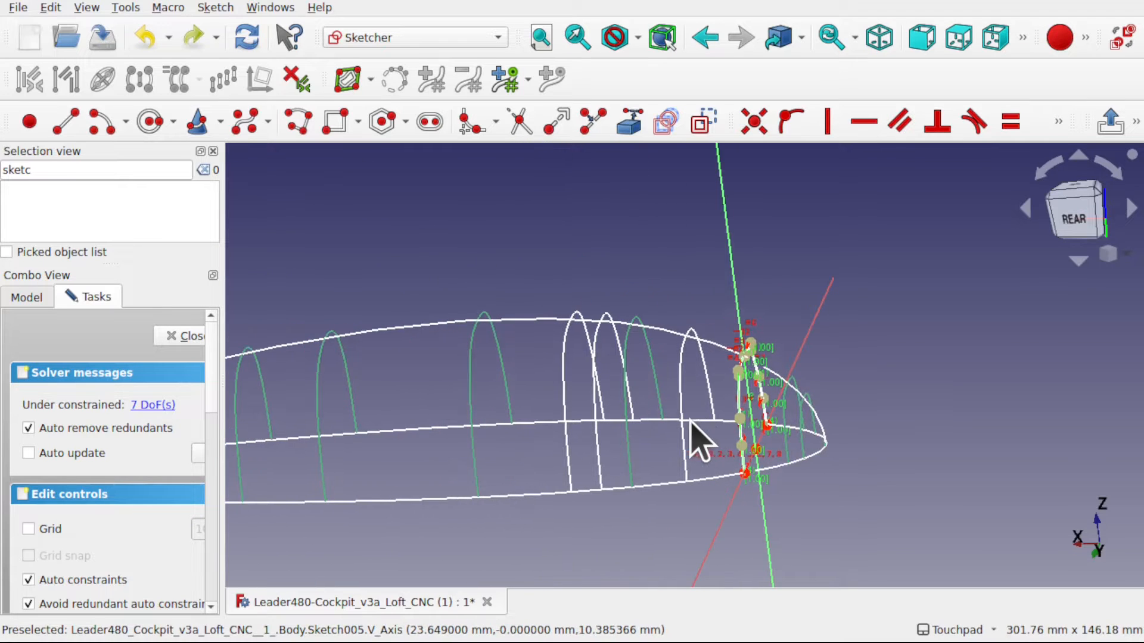
scroll(649, 411, down, 2)
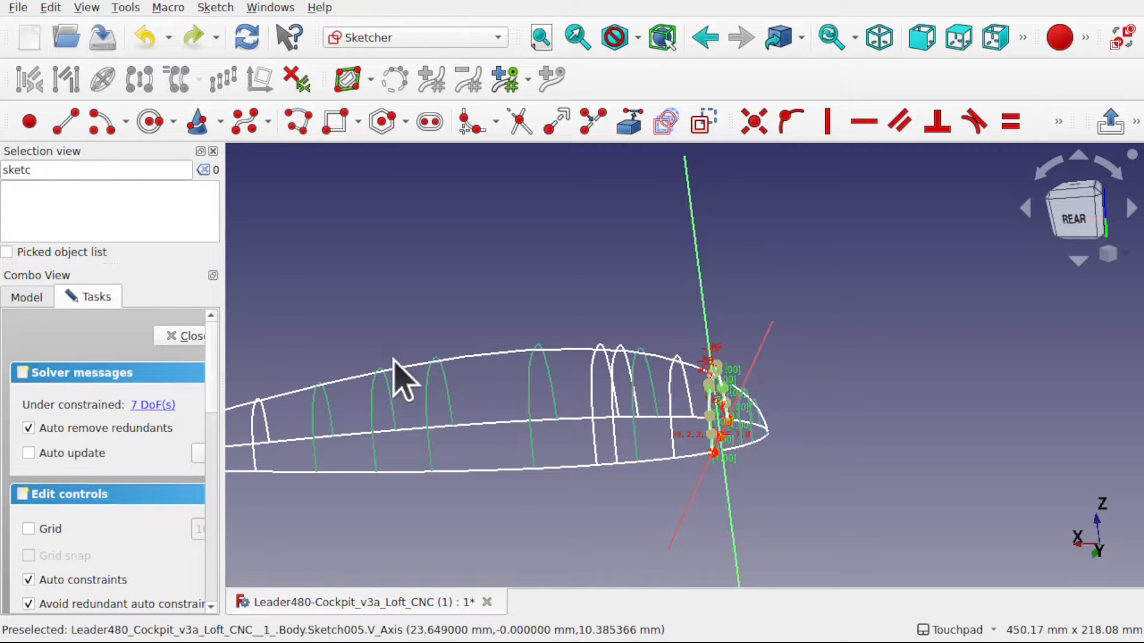
mouse_move(674, 409)
alt+mouse_down()
mouse_move(462, 425)
mouse_move(685, 411)
mouse_move(659, 417)
alt+mouse_up()
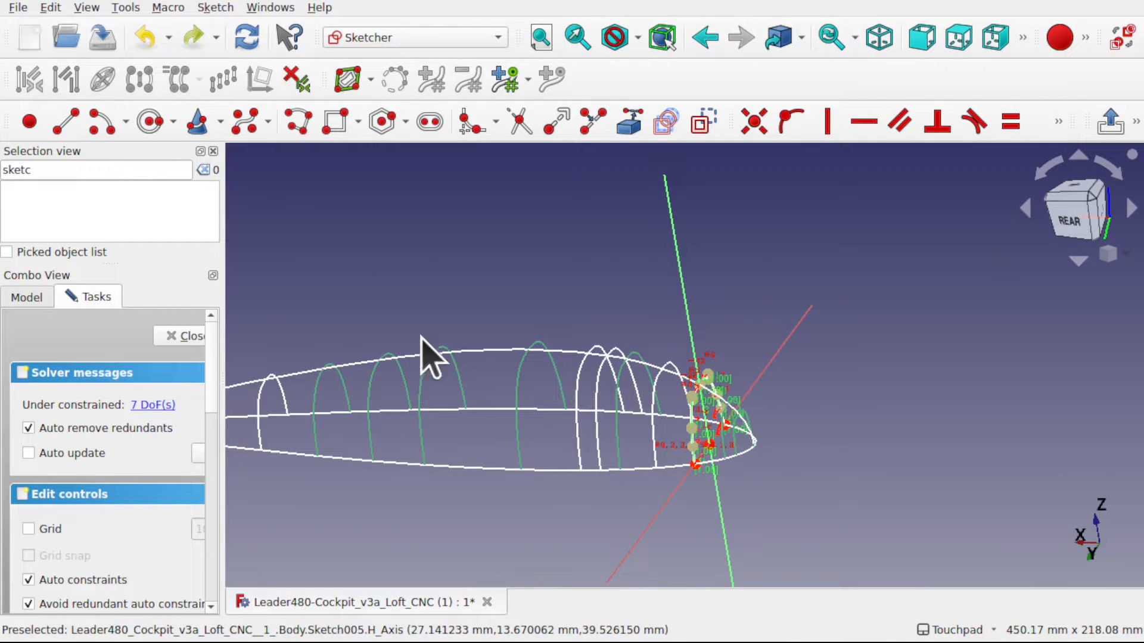
mouse_move(422, 337)
alt+mouse_down()
mouse_move(523, 400)
mouse_move(501, 409)
mouse_move(476, 392)
alt+mouse_up()
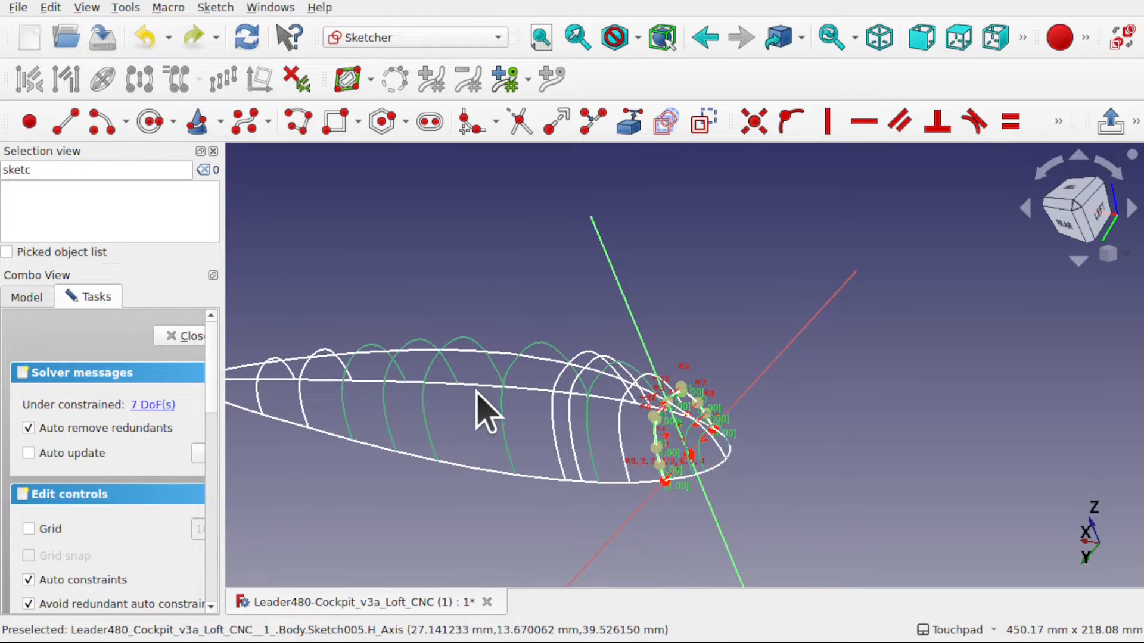
scroll(651, 460, up, 5)
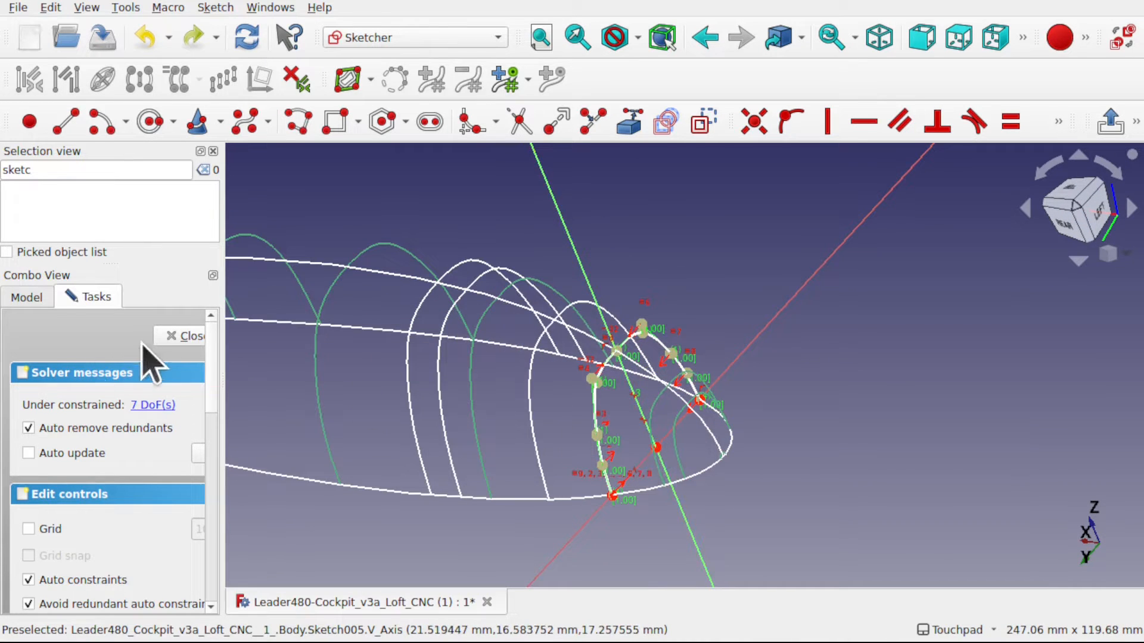
click(173, 336)
- Make the Loft visible together with the sketches and close the Selection view
mouse_move(209, 307)
mouse_down()
mouse_move(209, 327)
mouse_move(210, 271)
mouse_move(213, 394)
mouse_up()
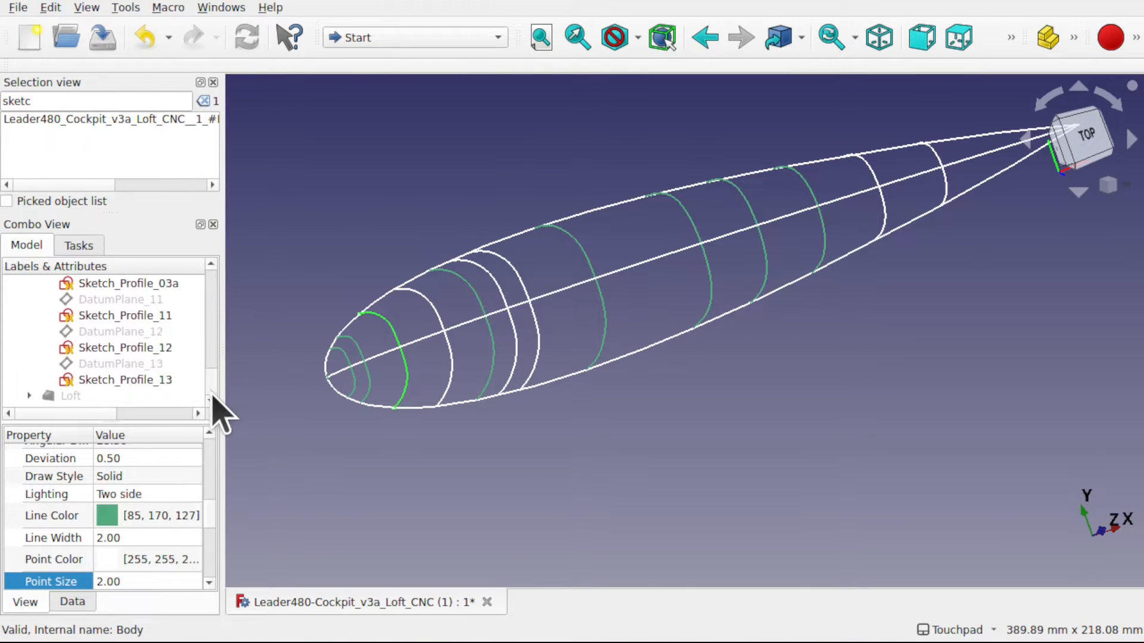
click(79, 396)
key(space)
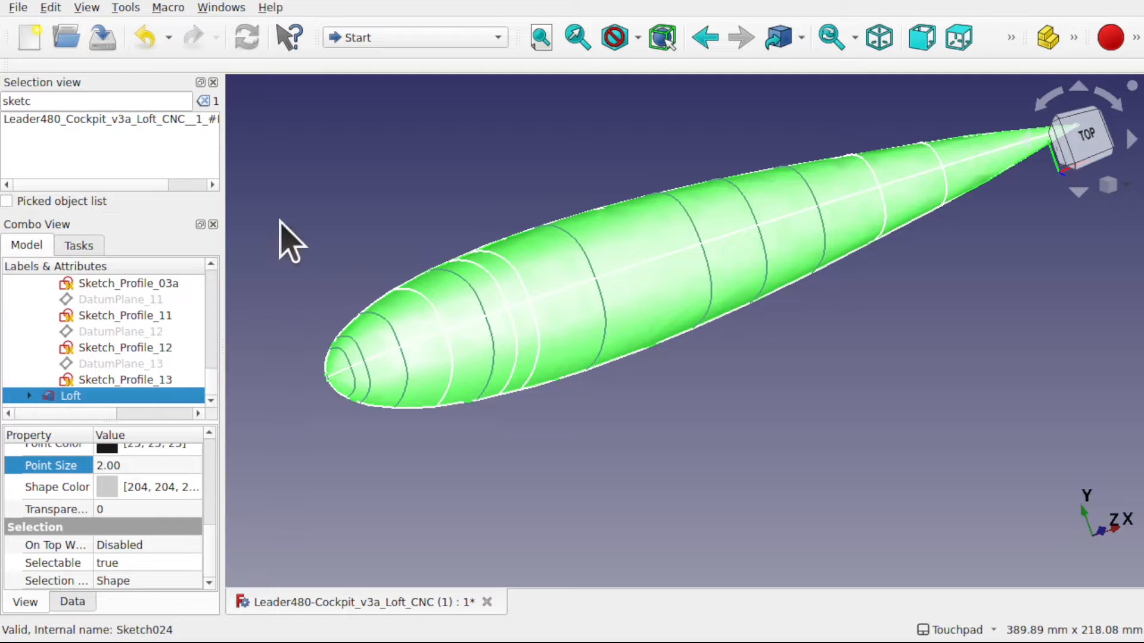
click(213, 83)
- Deselect the Loft and examine its surface around the profile sketches from the side and the nose
click(547, 414)
alt+drag(546, 414, 586, 310)
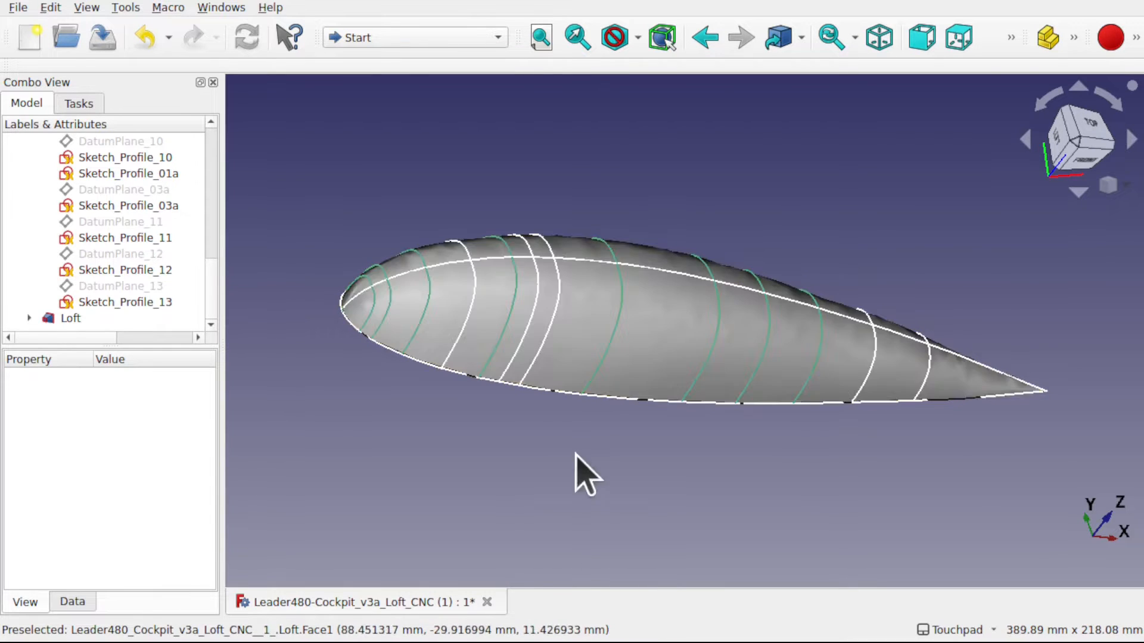
alt+drag(577, 467, 753, 458)
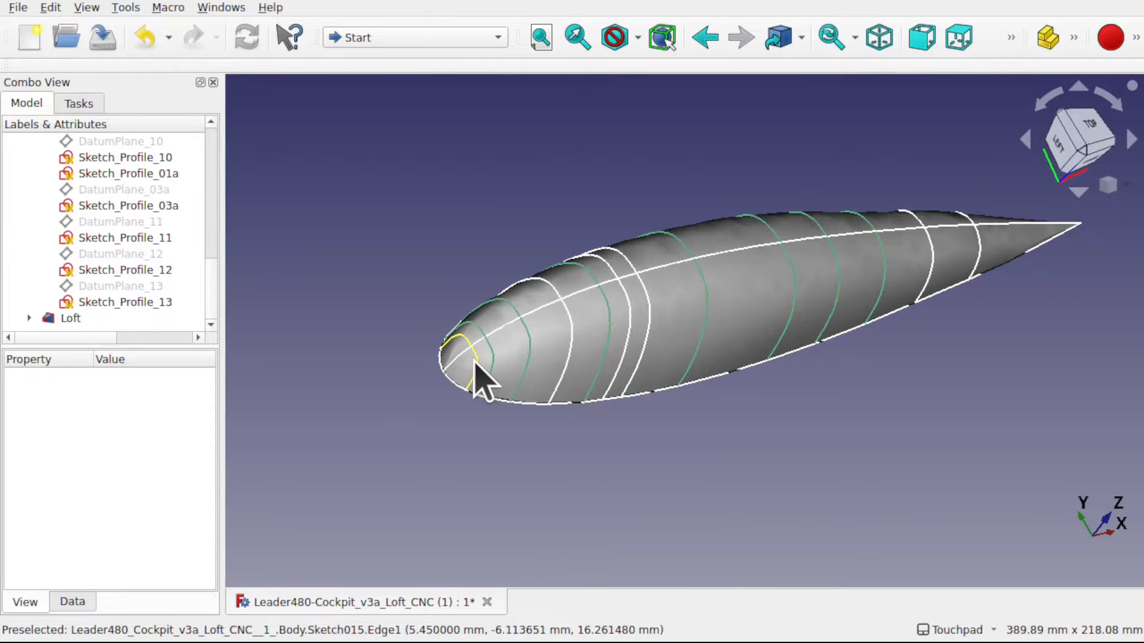
- Examine the Loft surface between the foremost profile sketches at the nose, close up and from slightly different angles
scroll(455, 374, down, 1)
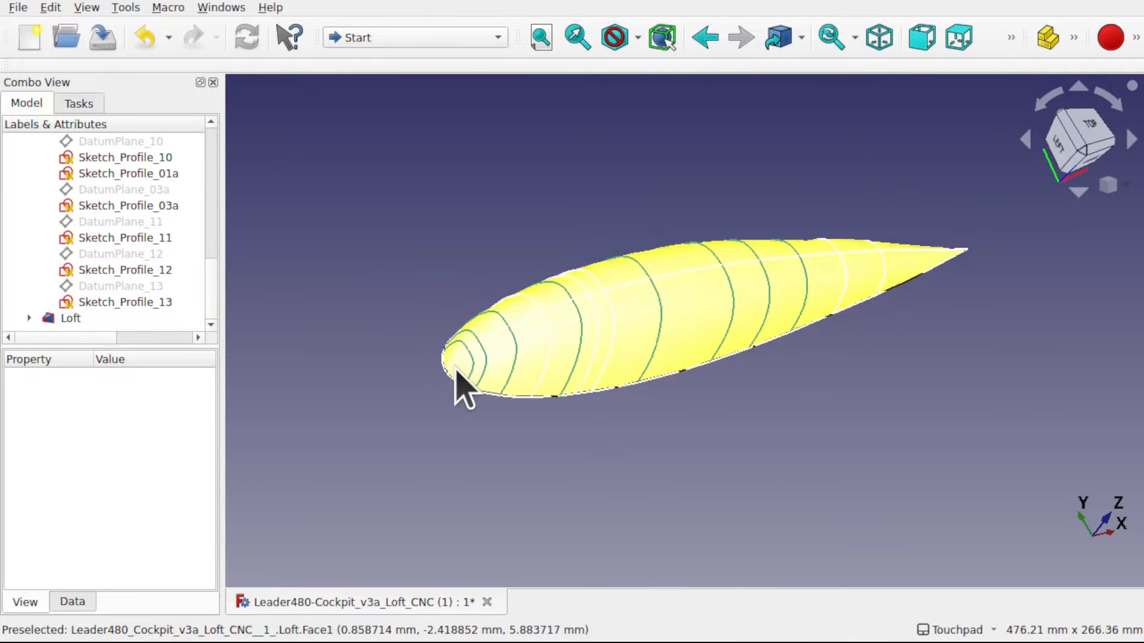
scroll(457, 378, up, 4)
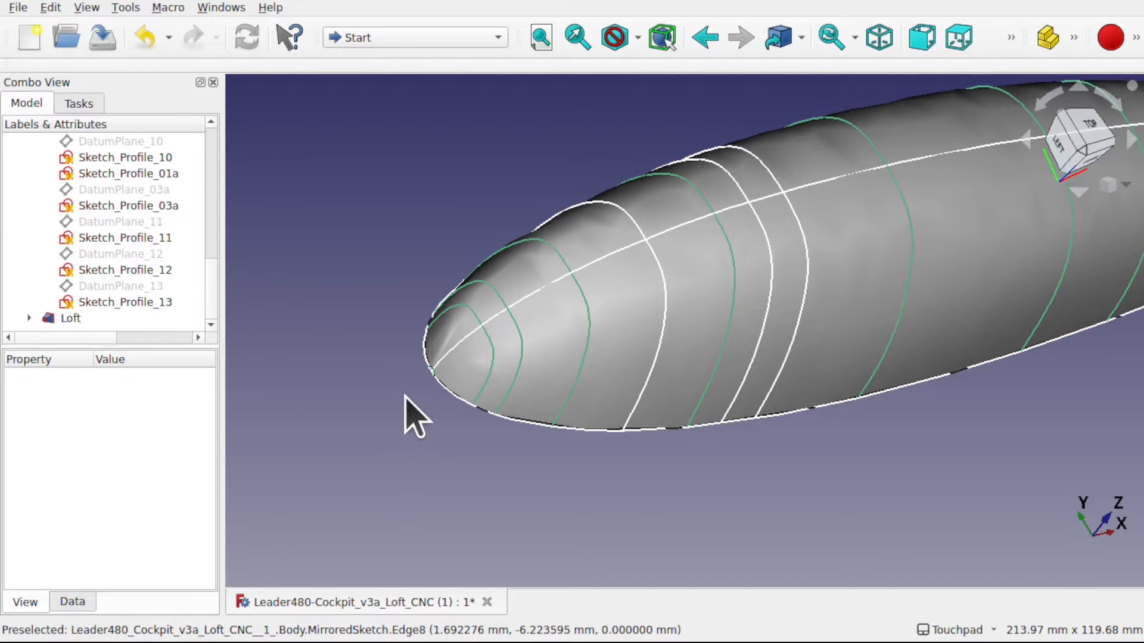
shift+drag(405, 396, 458, 378)
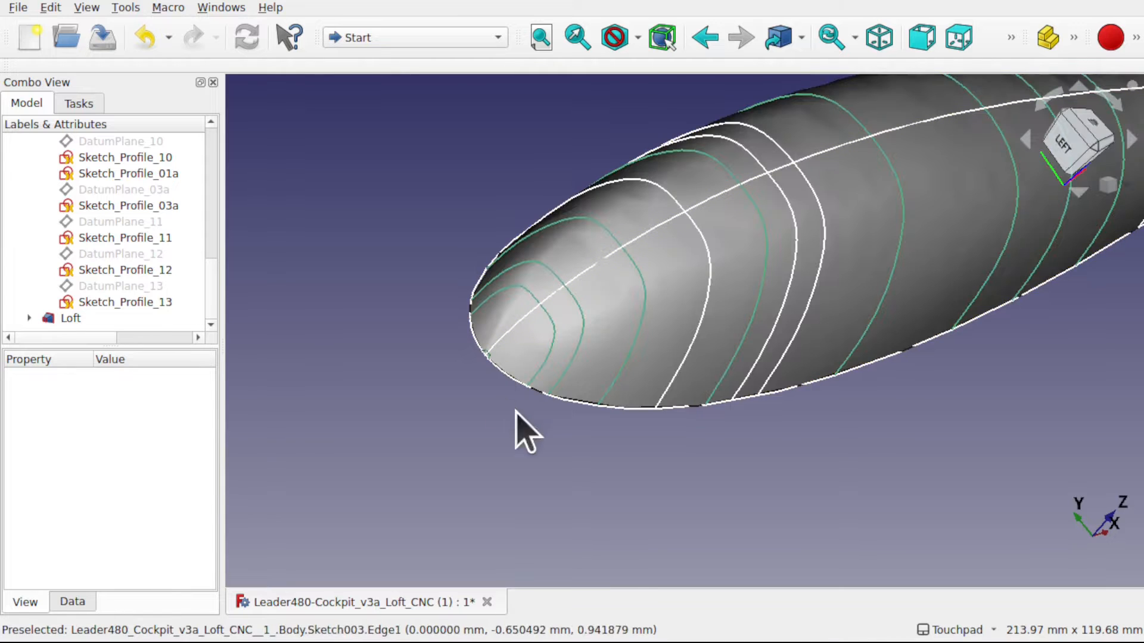
alt+drag(520, 409, 454, 393)
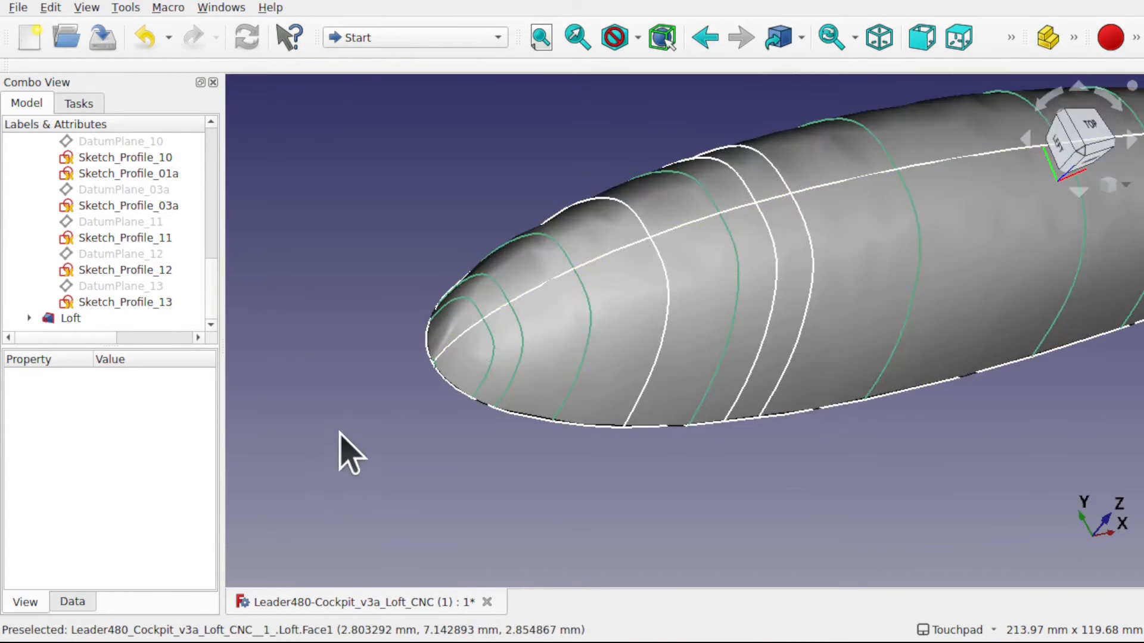
scroll(393, 405, up, 4)
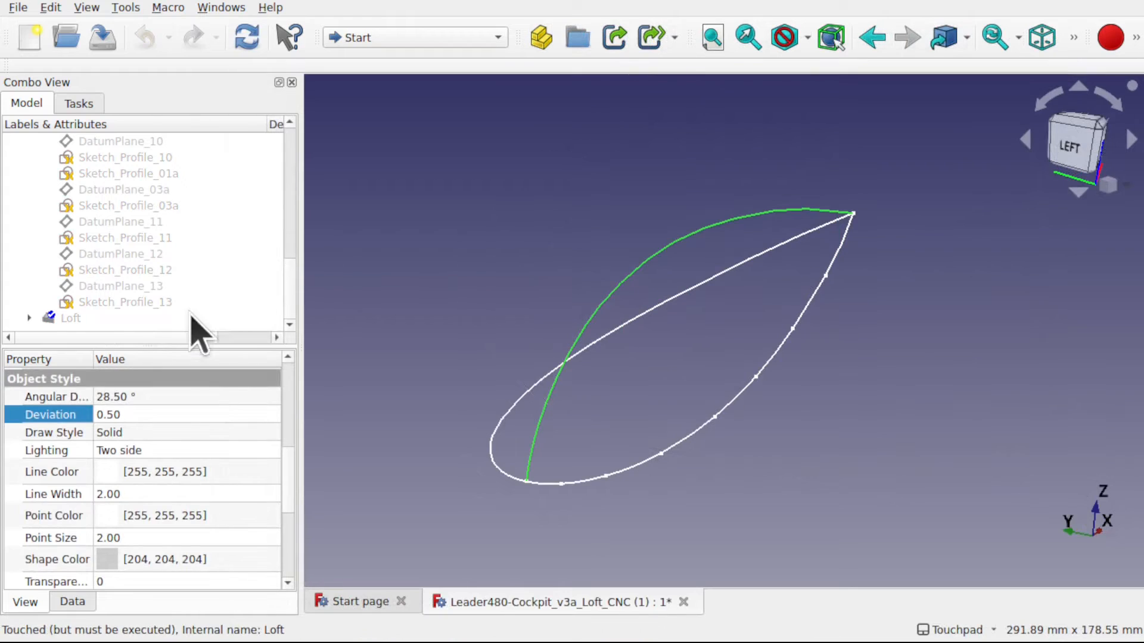
- Make the Loft visible over the base curves while the profile sketches are hidden, and clear the selection
click(68, 318)
key(space)
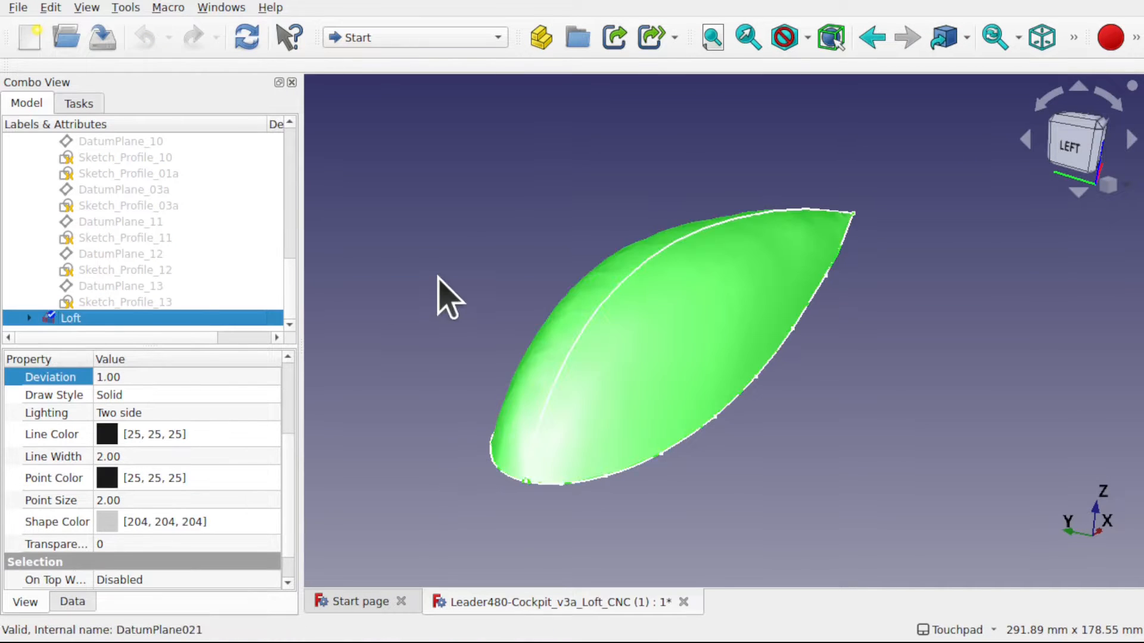
click(456, 300)
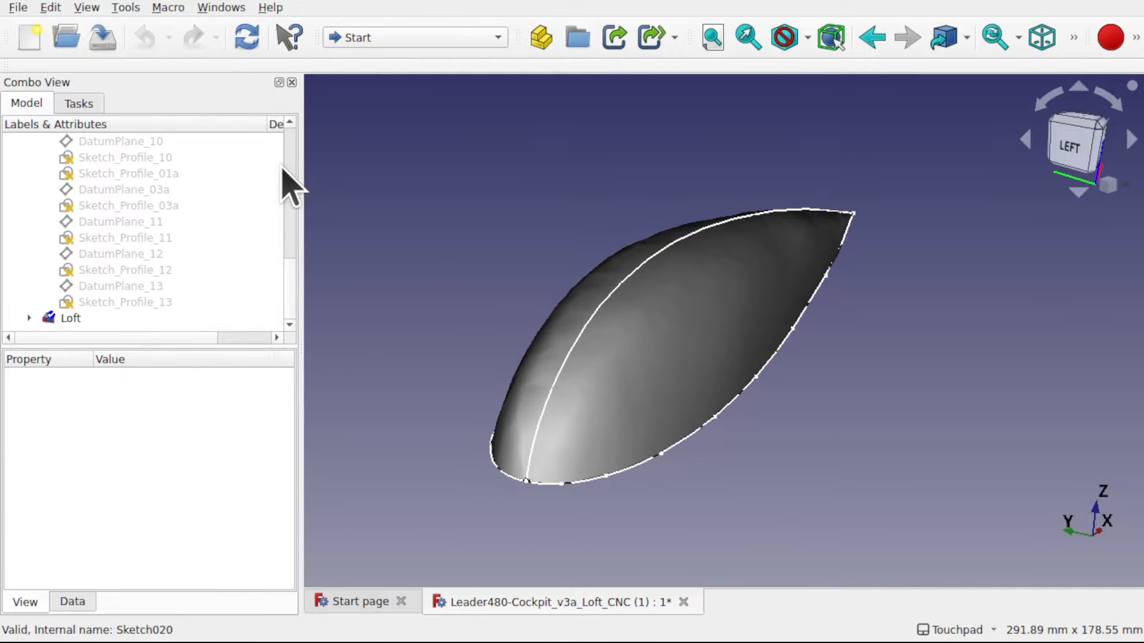
- Inspect the Loft with the Curves workbench's zebra stripes from the side and the nose, and quit the Zebra Tool
click(396, 38)
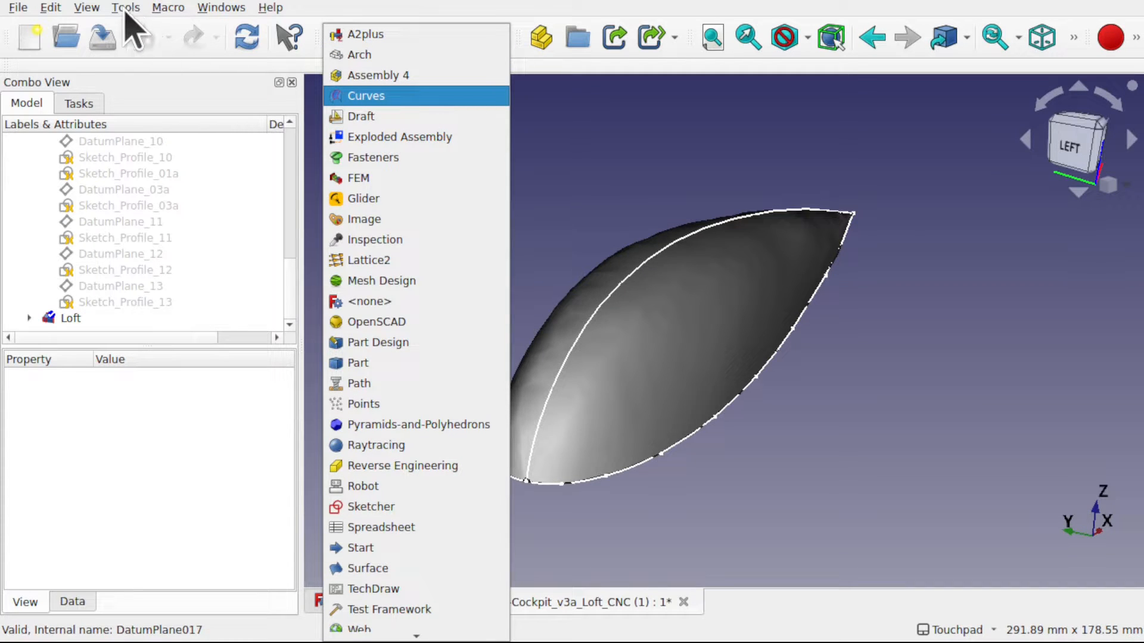
click(358, 97)
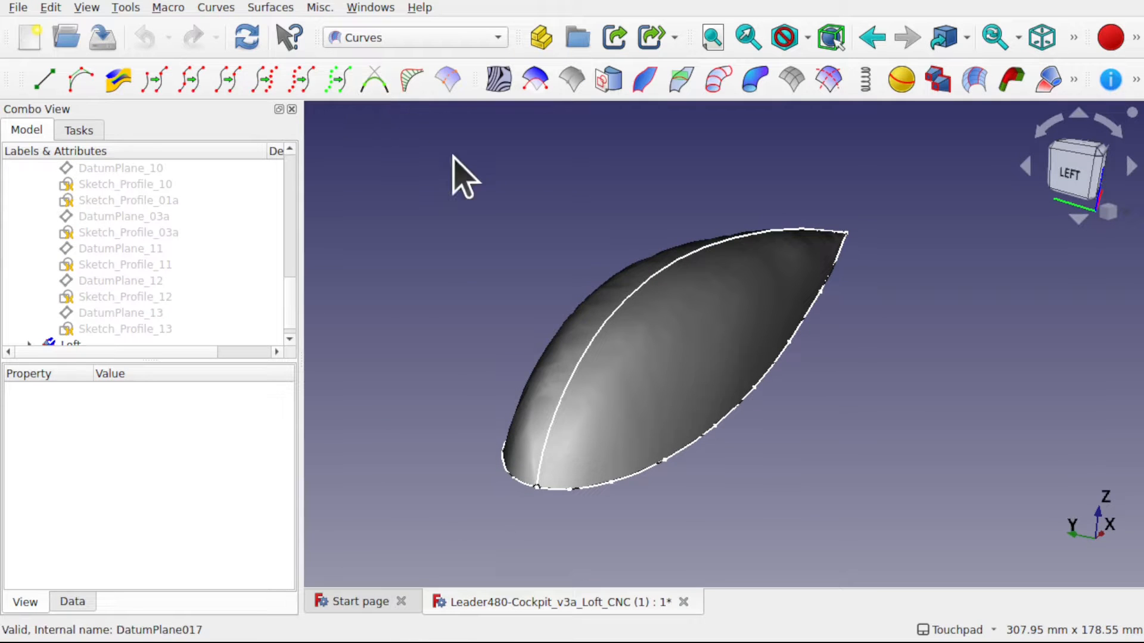
click(498, 80)
alt+drag(545, 280, 442, 240)
alt+drag(631, 220, 694, 283)
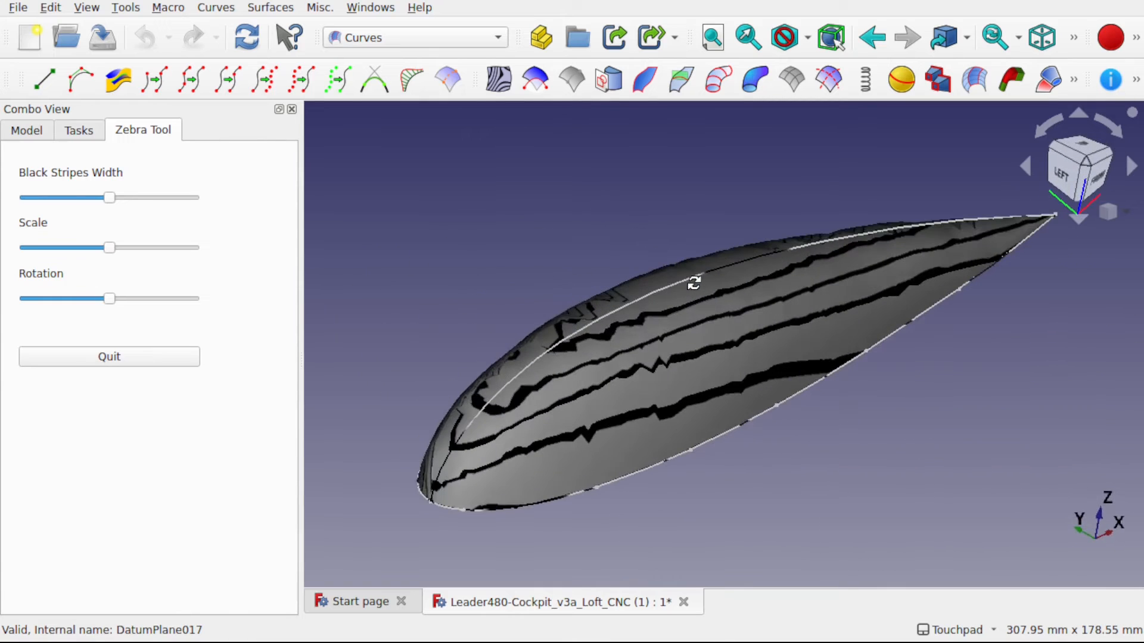
alt+drag(860, 432, 784, 393)
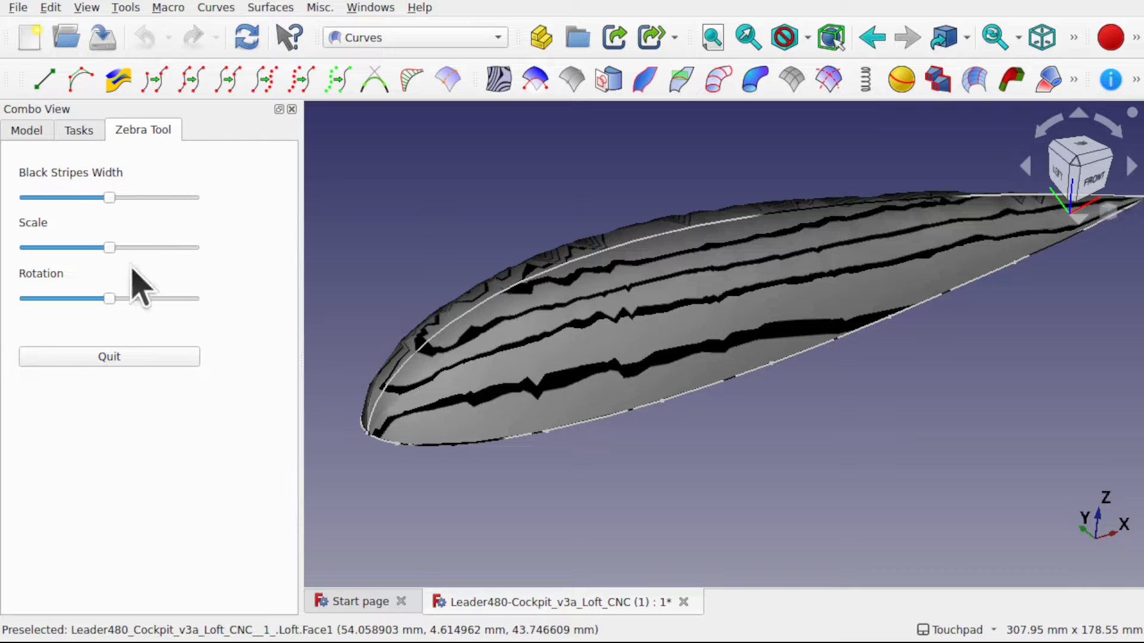
click(109, 357)
click(27, 131)
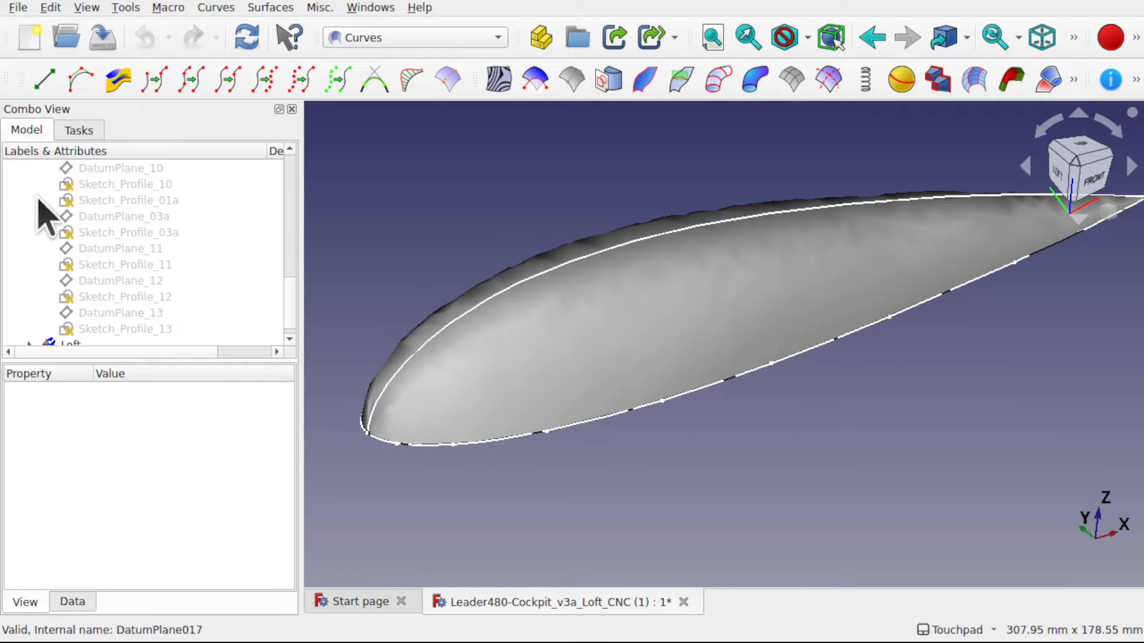
- Try a Max Degree of 4 on the Loft and examine the recomputed shape
drag(288, 293, 289, 316)
middle_drag(633, 434, 629, 452)
click(53, 330)
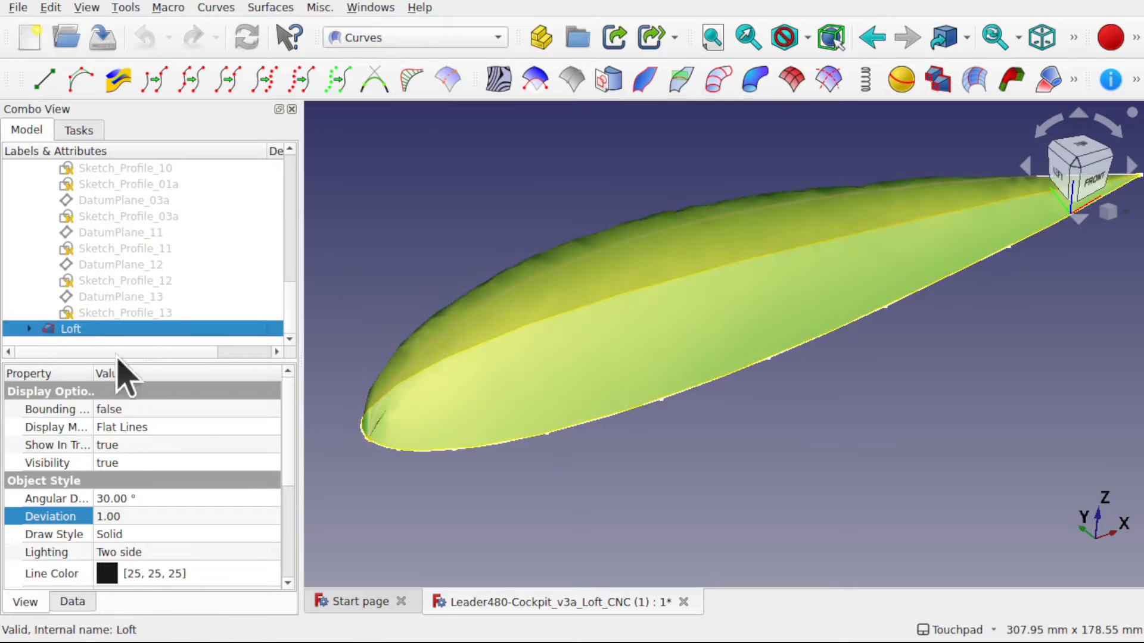
click(73, 602)
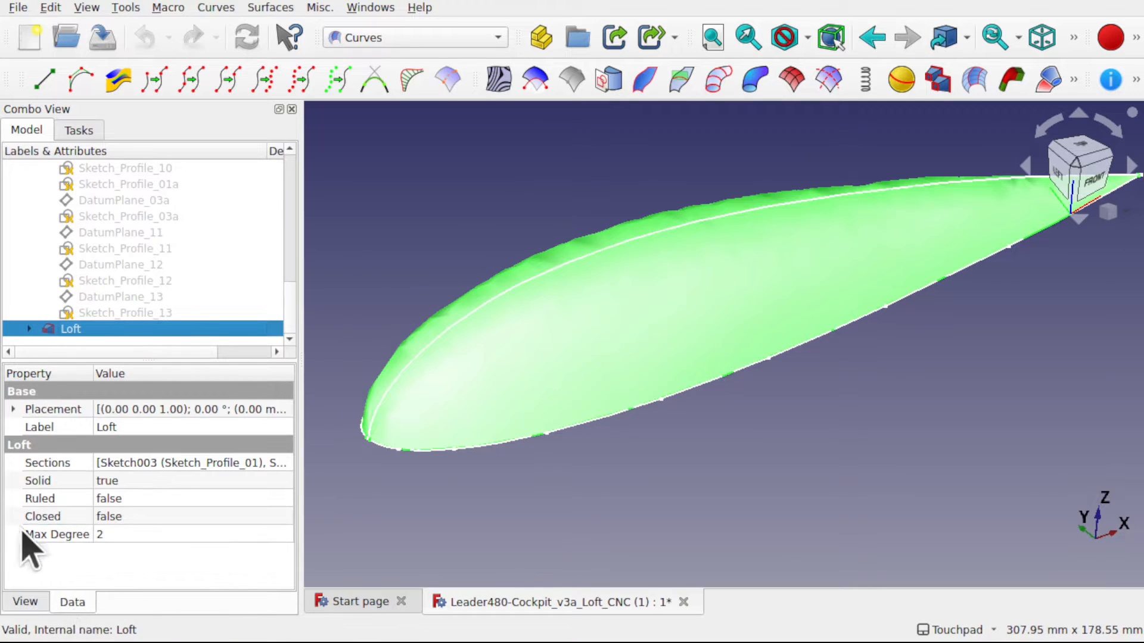
click(128, 534)
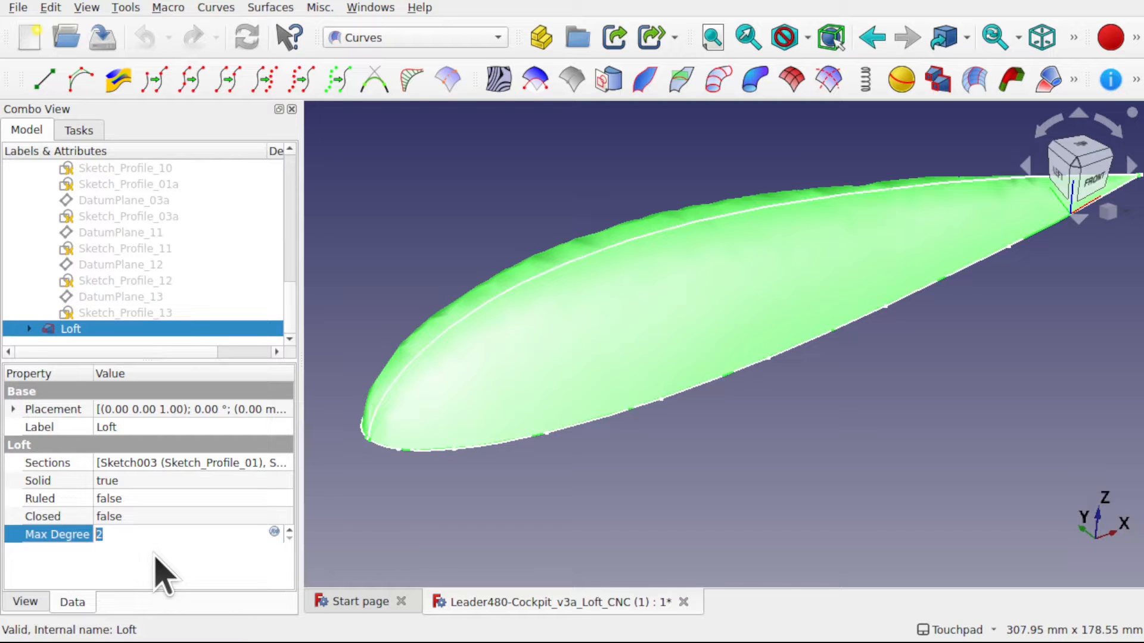
text(4)
click(473, 512)
shift+drag(833, 370, 822, 422)
shift+drag(825, 309, 881, 383)
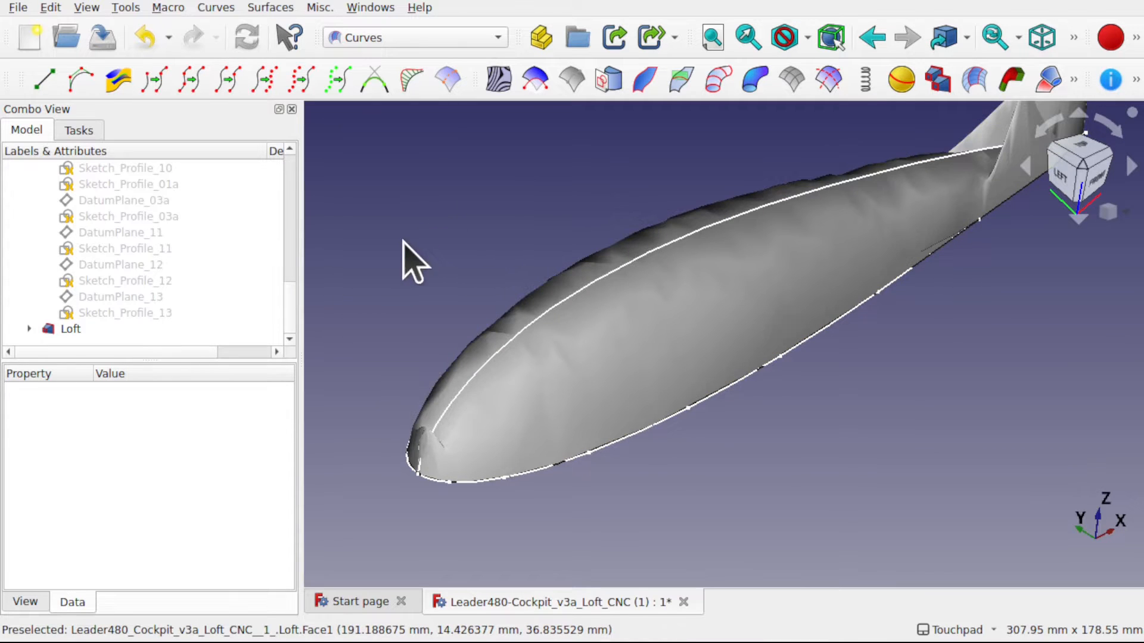
mouse_move(403, 240)
shift+mouse_down()
mouse_move(562, 232)
mouse_move(538, 242)
mouse_move(417, 223)
shift+mouse_up()
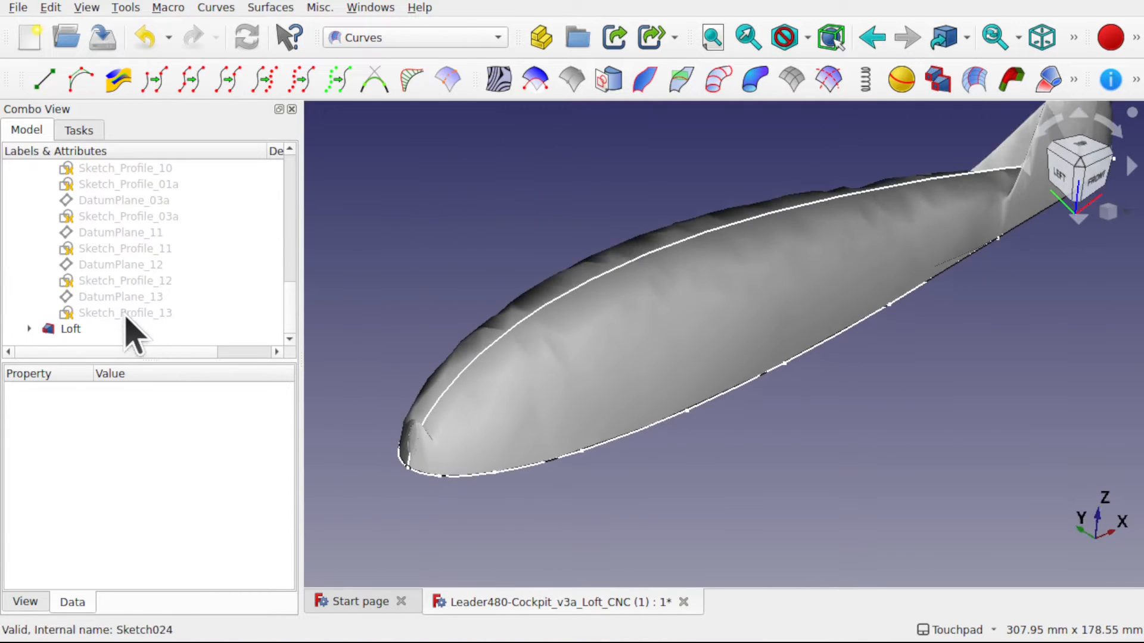
- Set the Loft's Max Degree back to 2 and deselect it
click(70, 328)
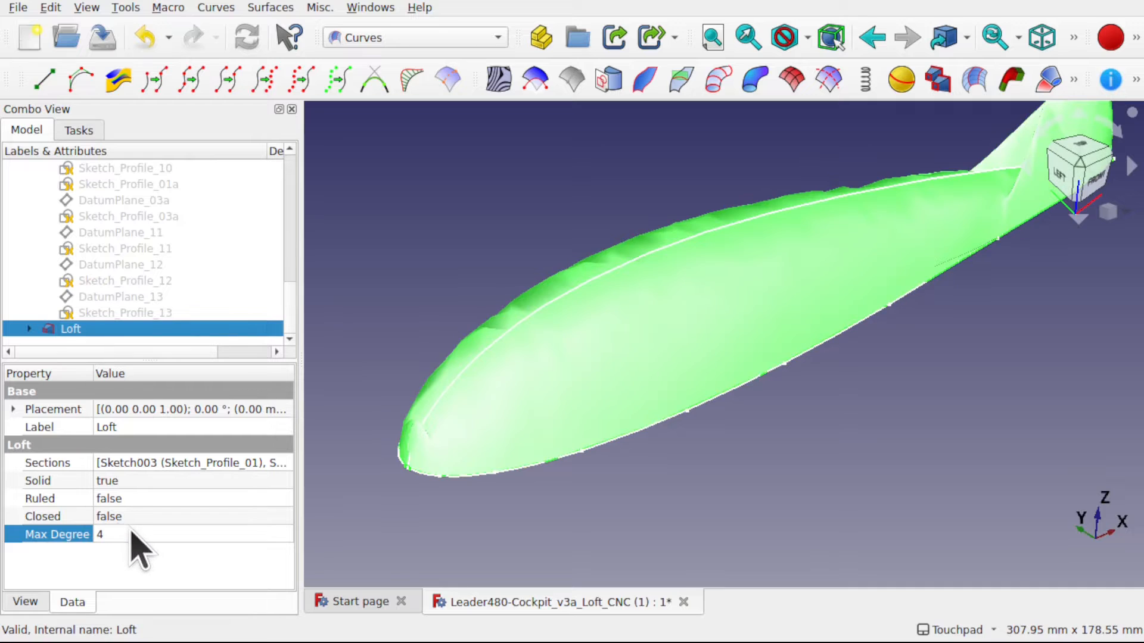
click(131, 533)
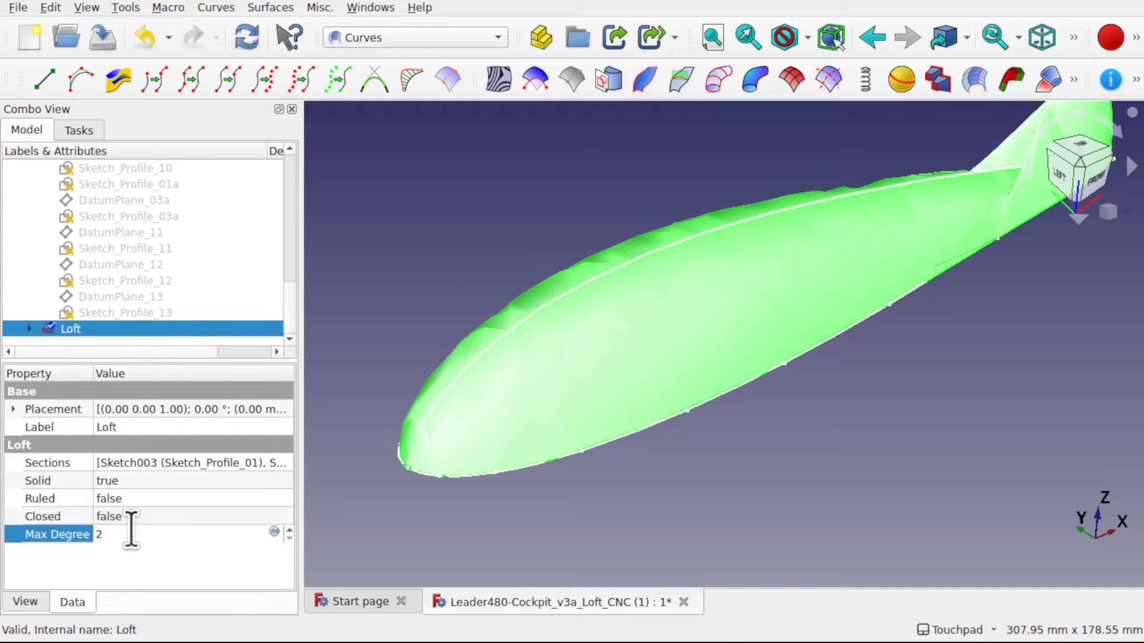
key(Return)
click(479, 581)
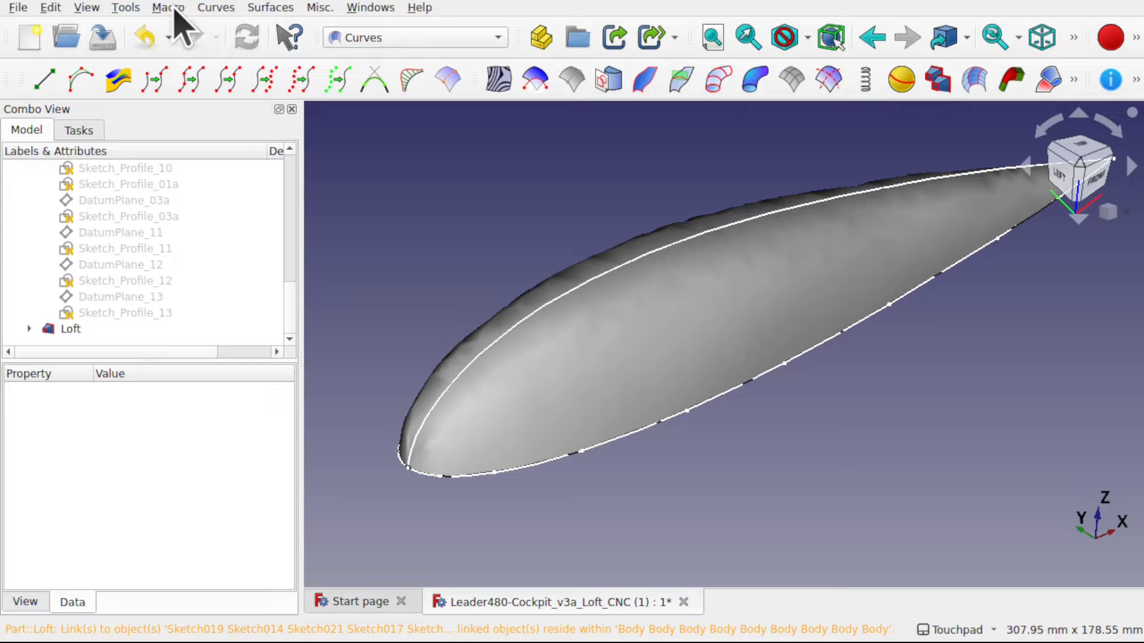
- Disable preselection highlighting in the display colour preferences
click(50, 8)
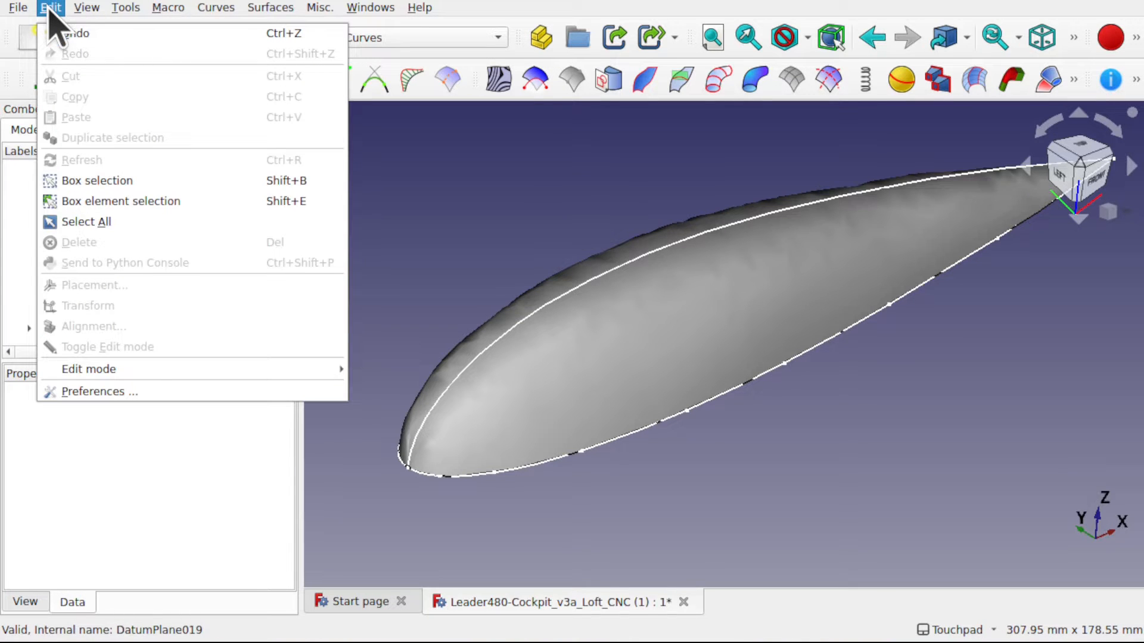
click(193, 392)
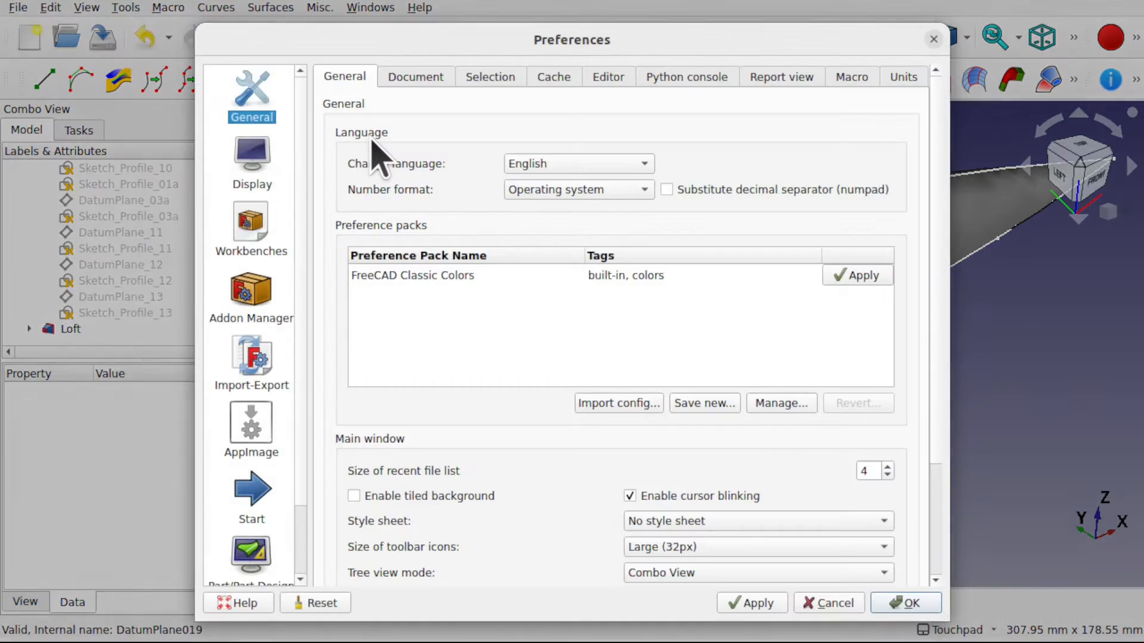
click(264, 171)
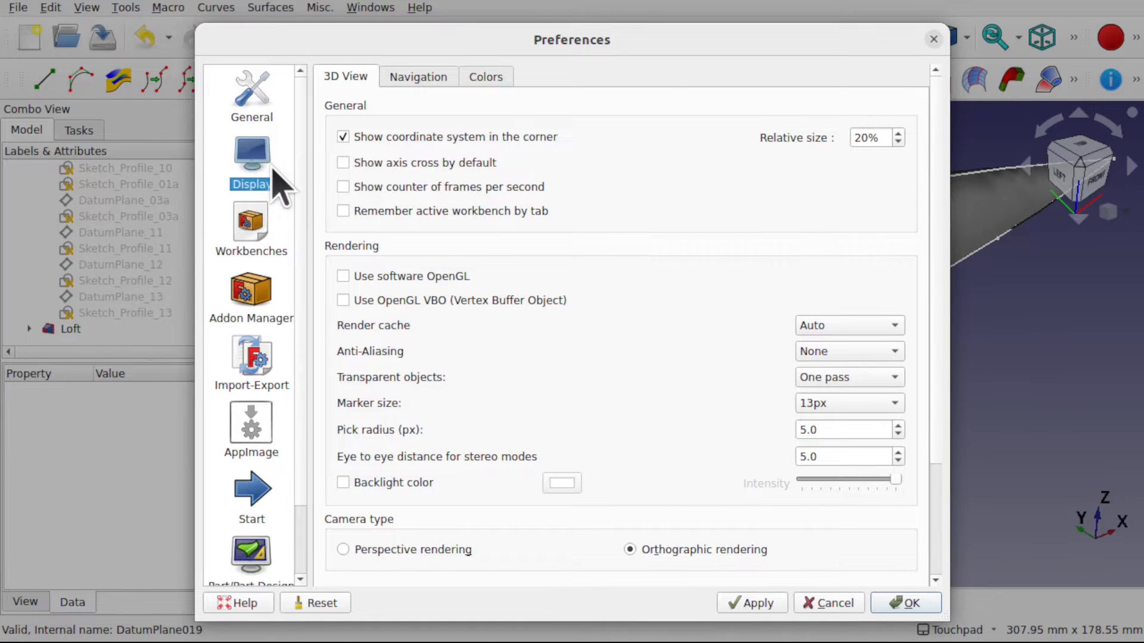
click(486, 81)
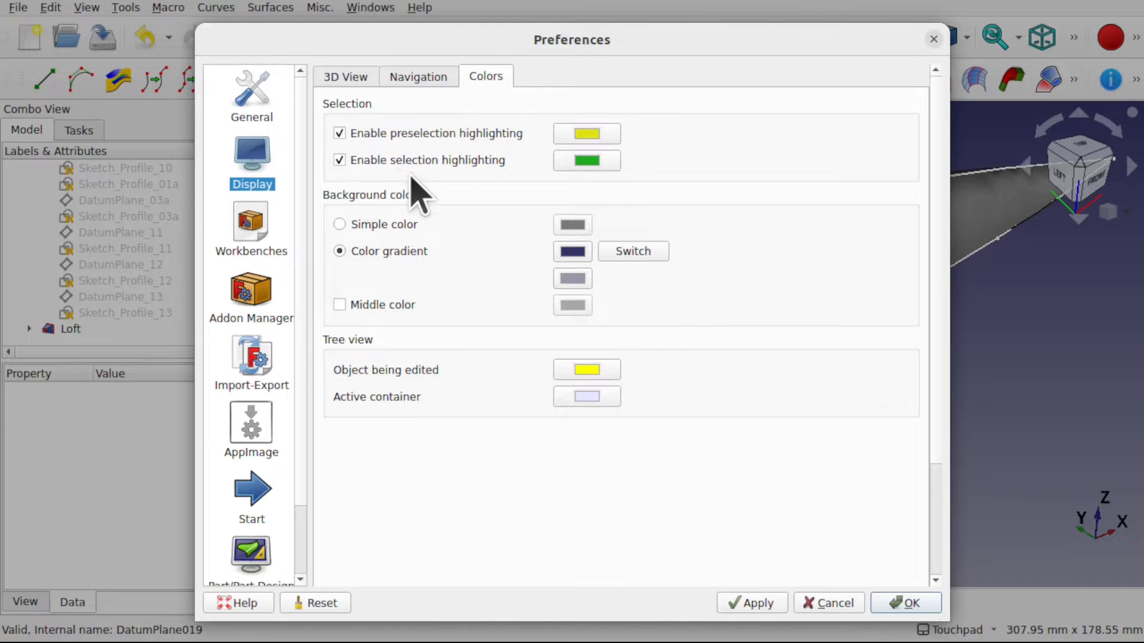
click(339, 133)
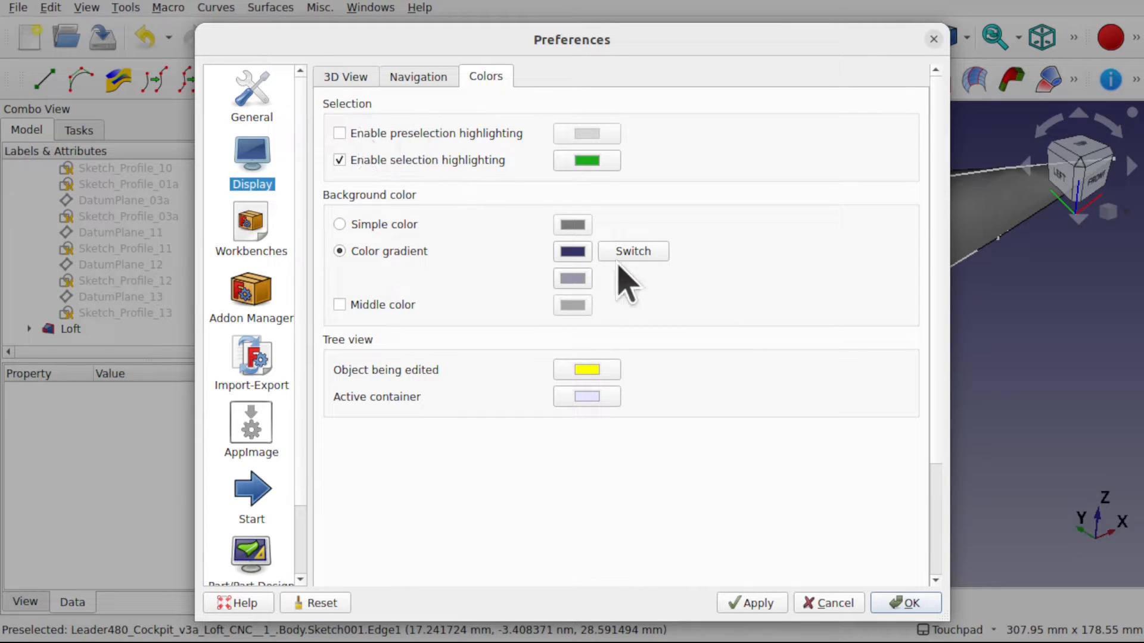
click(808, 603)
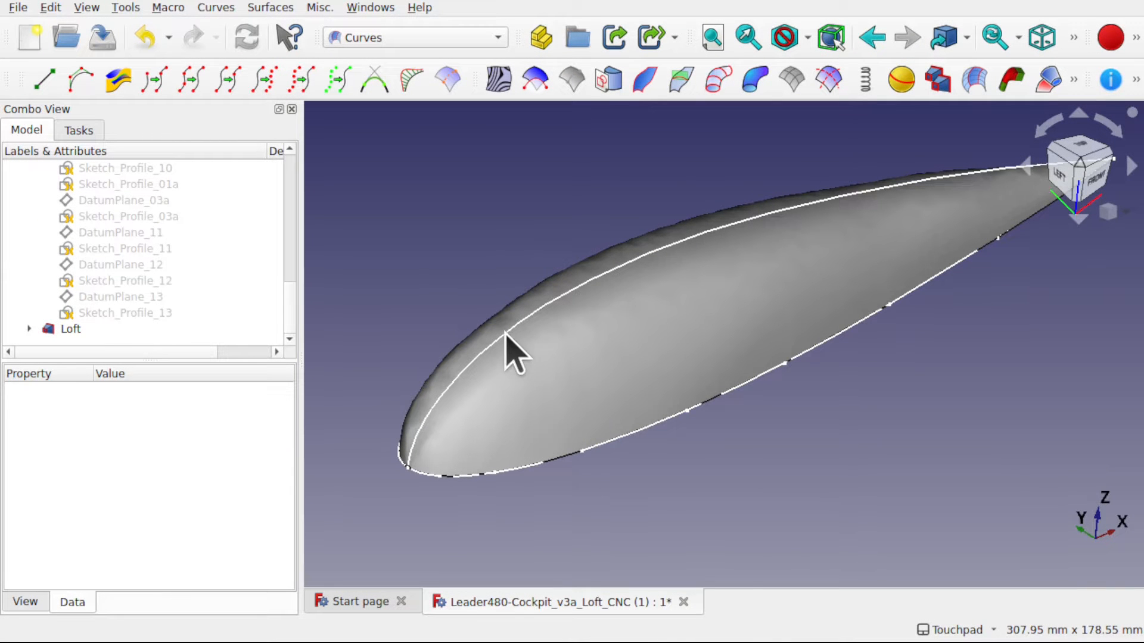
- Check the highlighting by selecting the Sketch_Side curve and the Loft face, clear the selection, and view the surface from the side
click(512, 349)
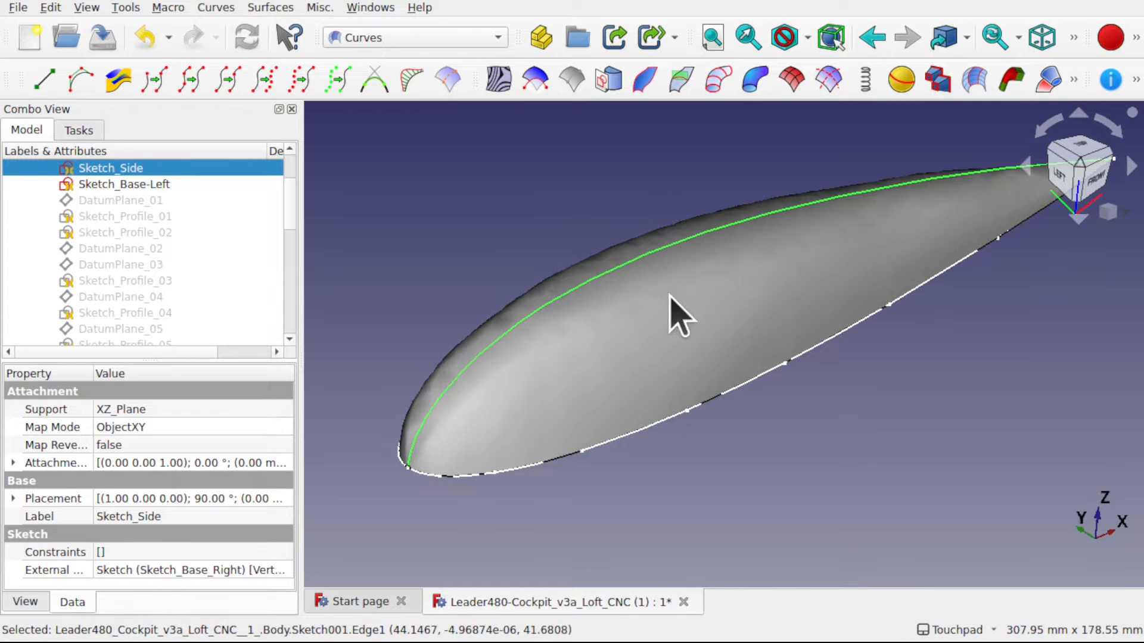
ctrl+click(636, 338)
click(917, 366)
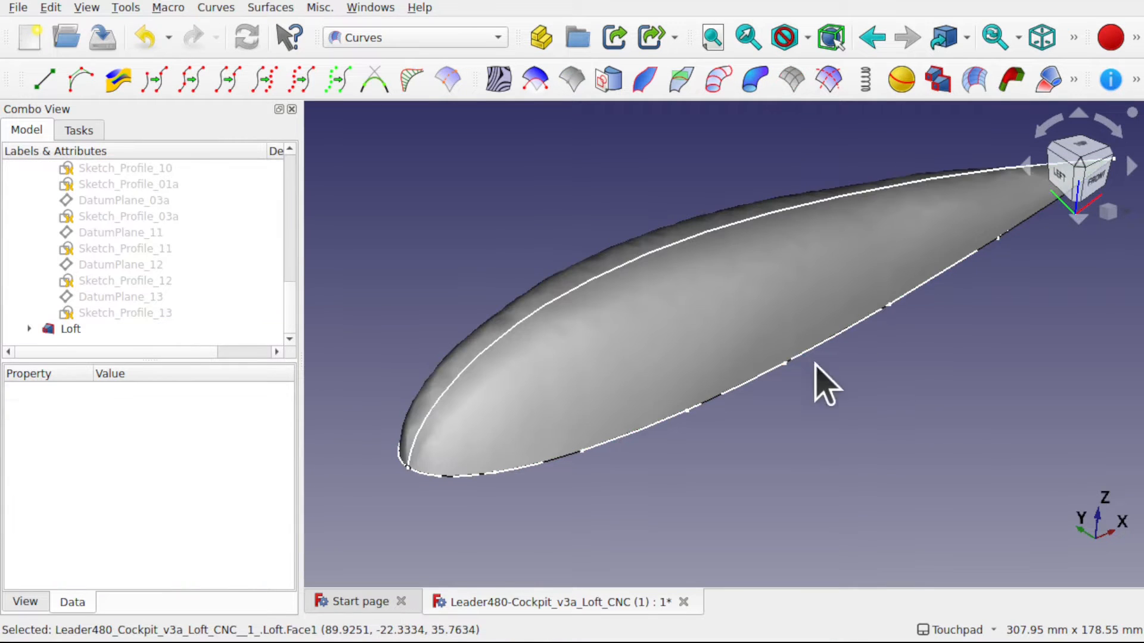
alt+drag(723, 294, 670, 319)
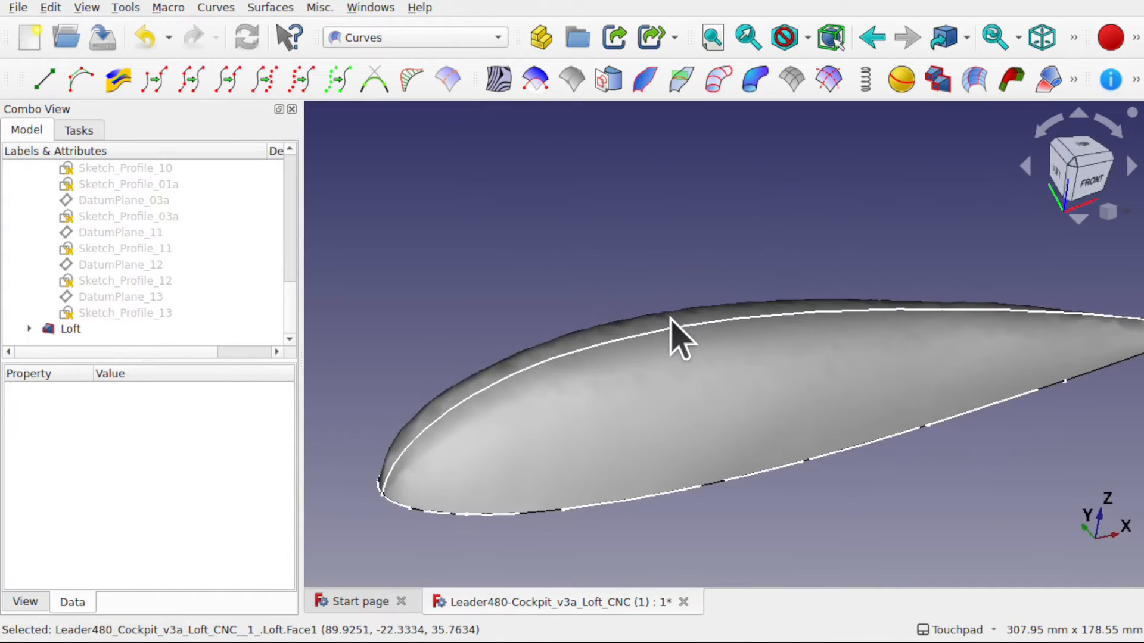
shift+drag(509, 219, 486, 205)
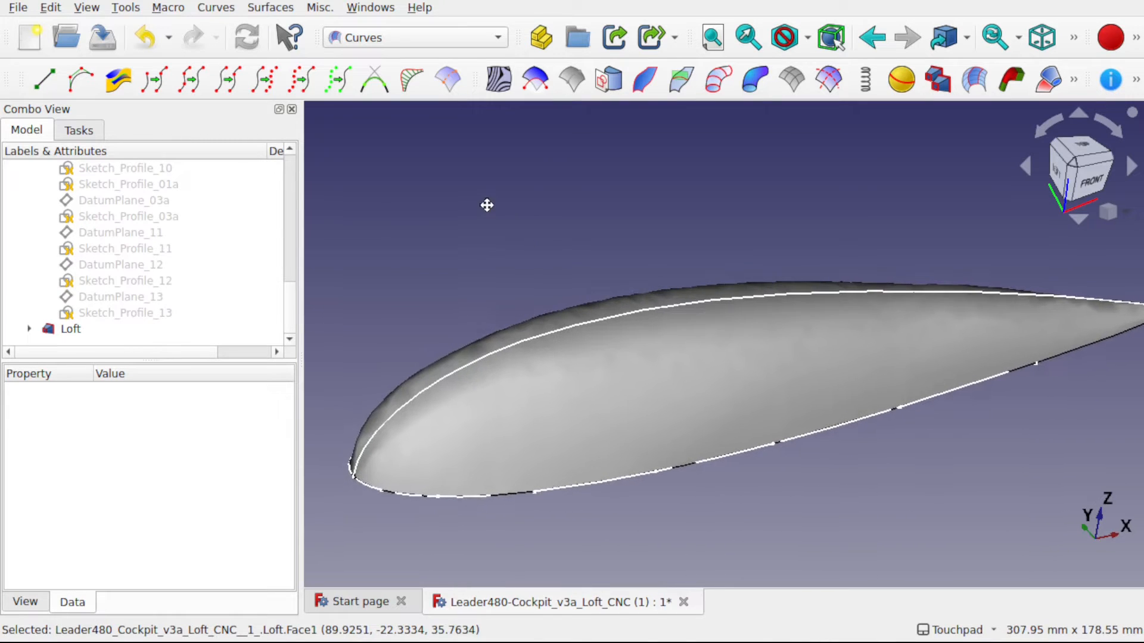
- Set the Loft's display Deviation to 0.05 and deselect it
click(48, 329)
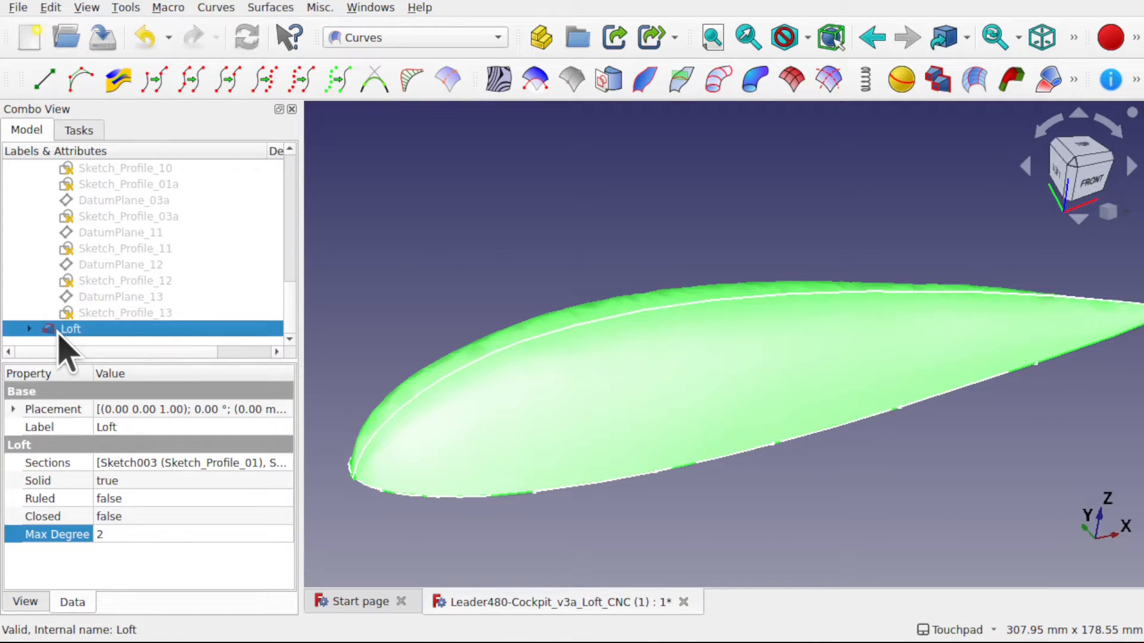
click(25, 602)
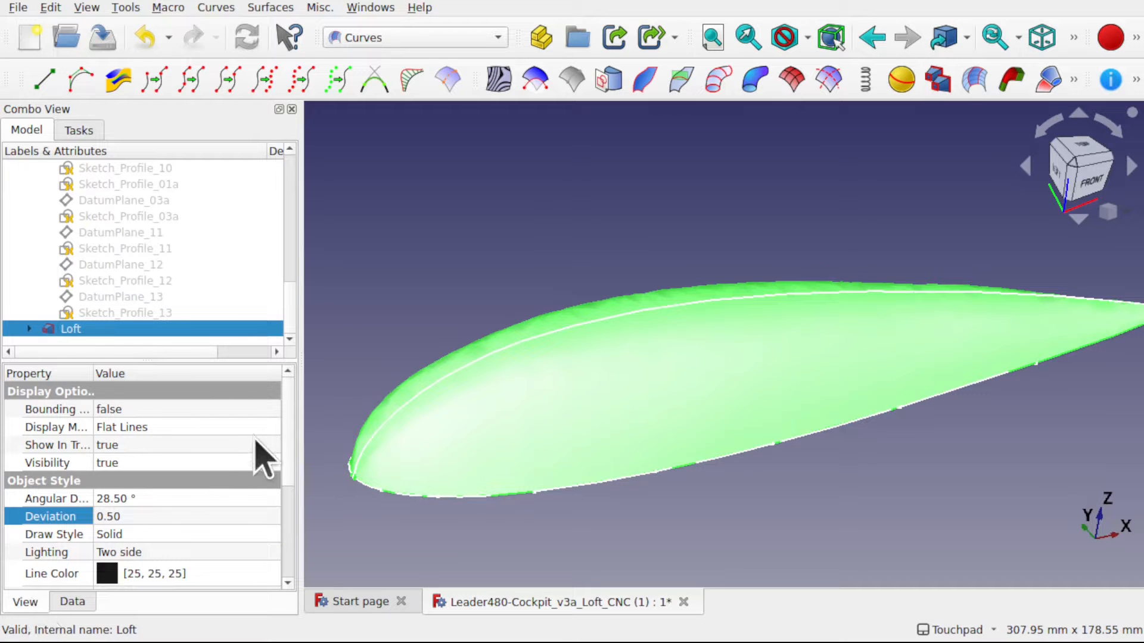
drag(287, 422, 292, 446)
scroll(292, 452, down, 1)
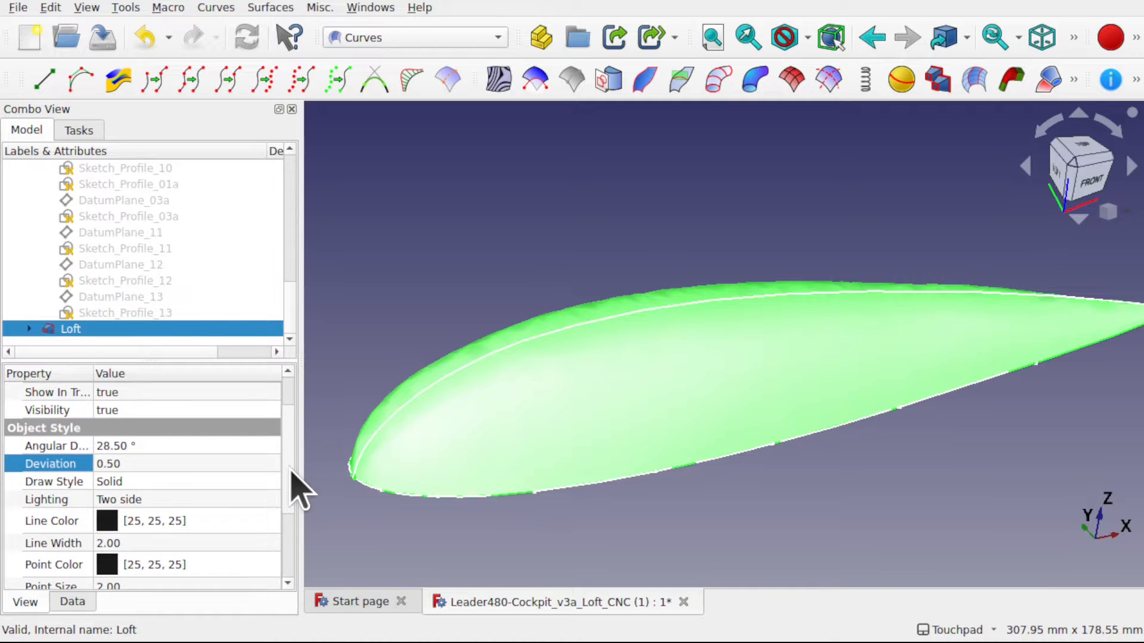
click(137, 462)
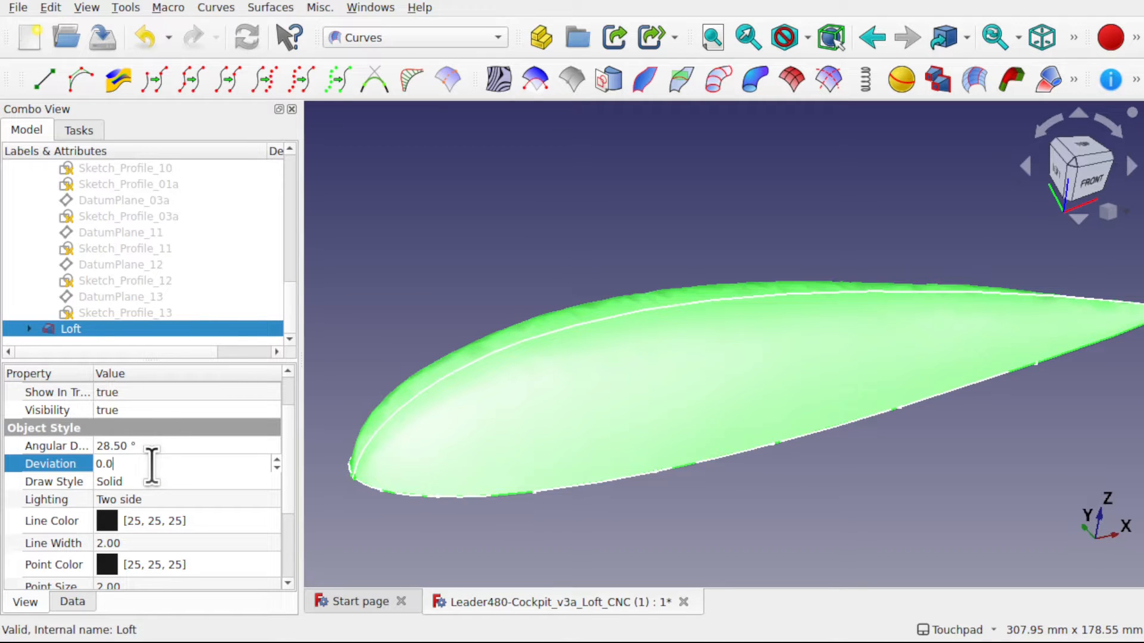
text(5)
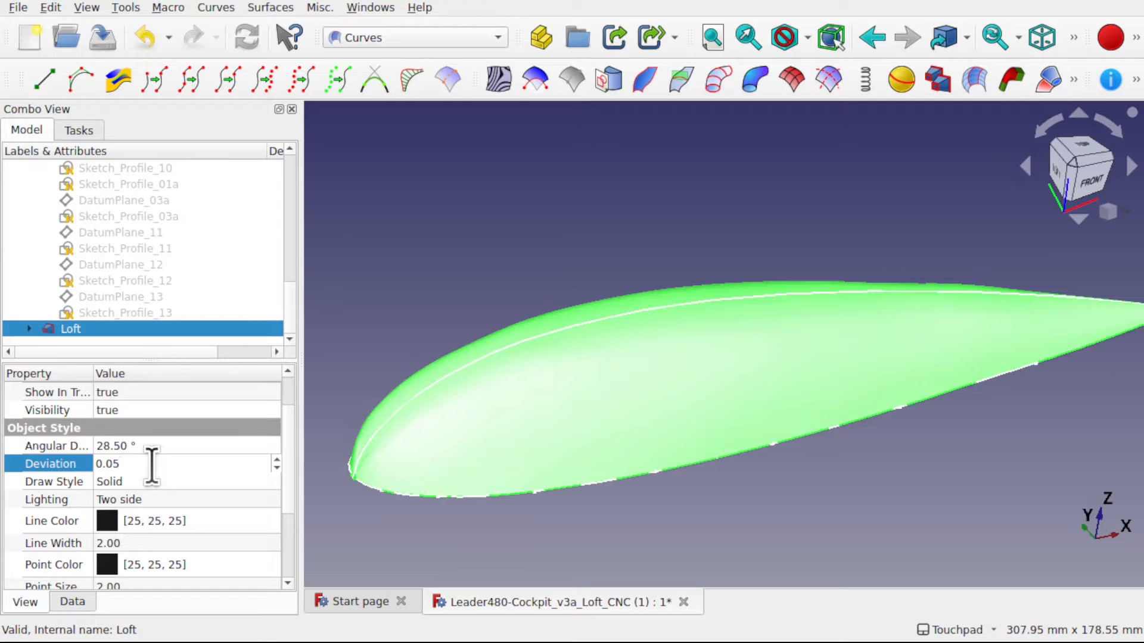
click(404, 322)
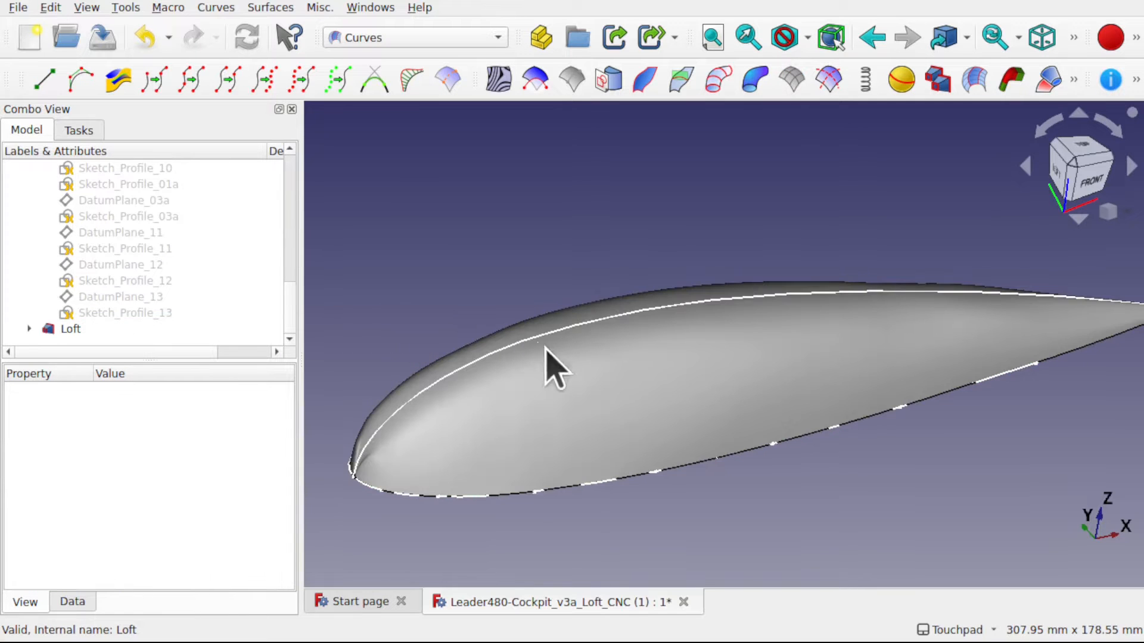
- Check the Loft surface with zebra stripes from several angles, then quit the zebra tool
alt+drag(630, 406, 653, 411)
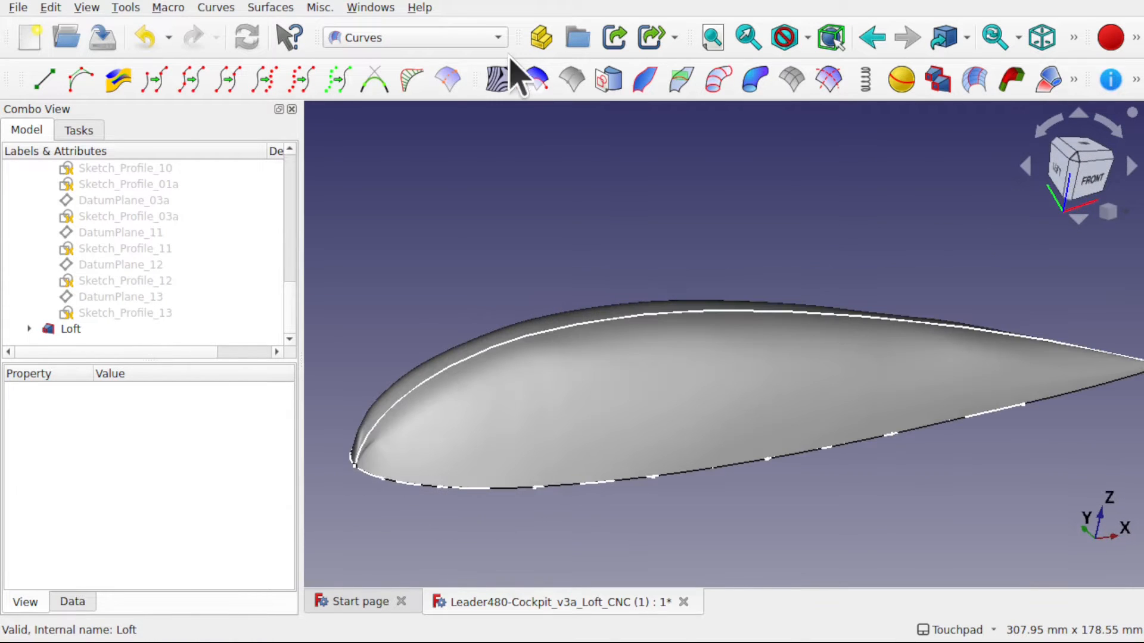
click(498, 79)
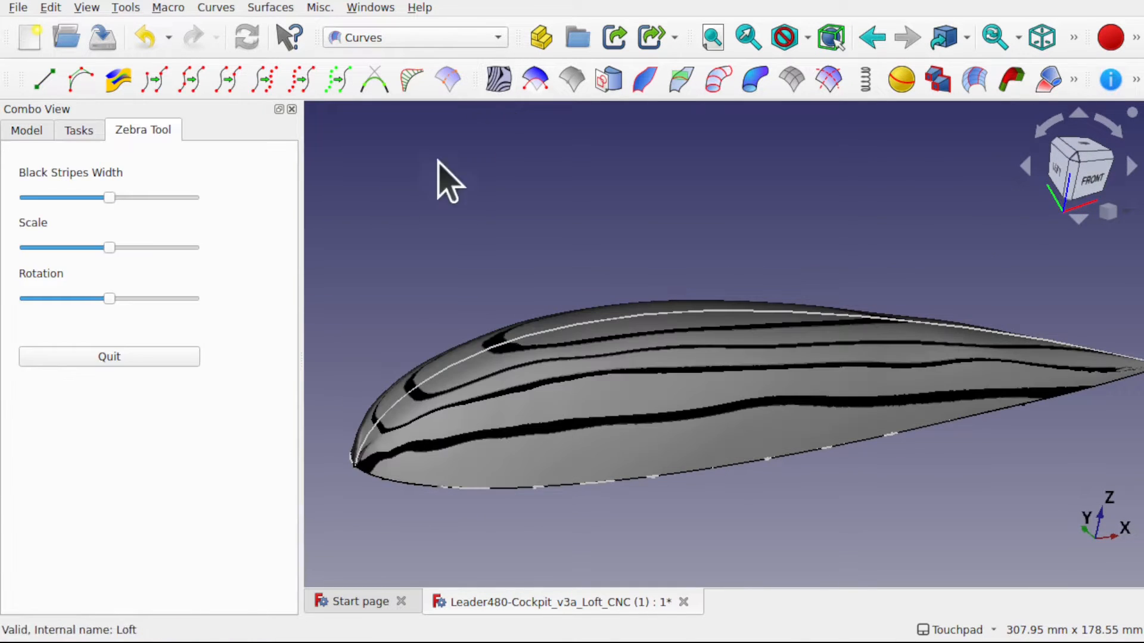
mouse_move(635, 235)
alt+mouse_down()
mouse_move(679, 294)
mouse_move(735, 334)
mouse_move(630, 263)
mouse_move(559, 155)
mouse_move(650, 246)
alt+mouse_up()
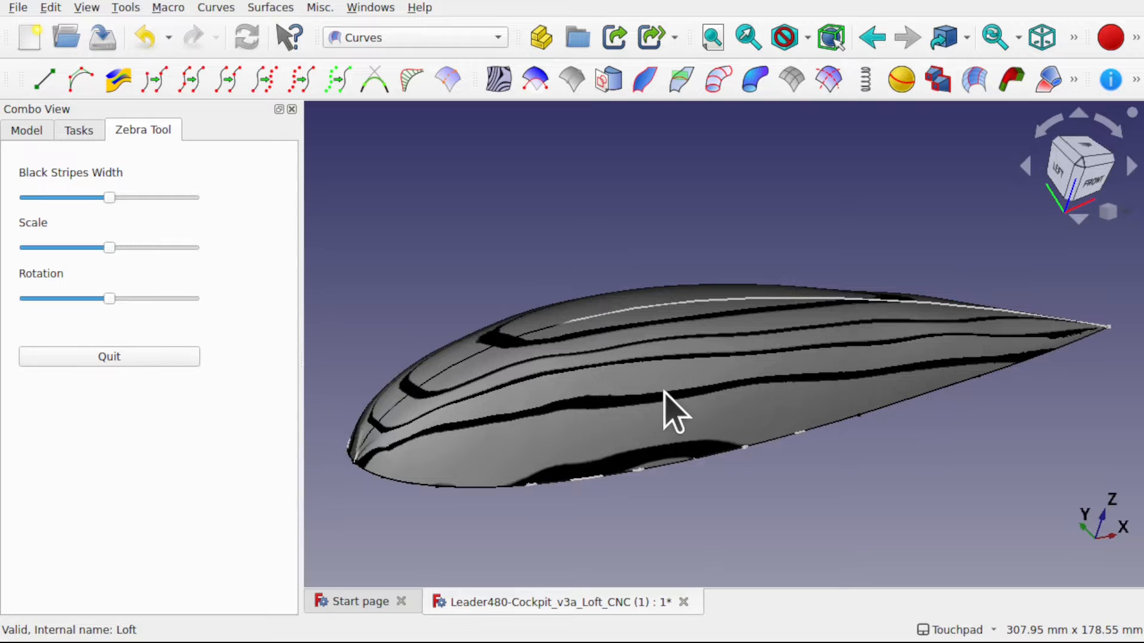
alt+drag(797, 375, 852, 378)
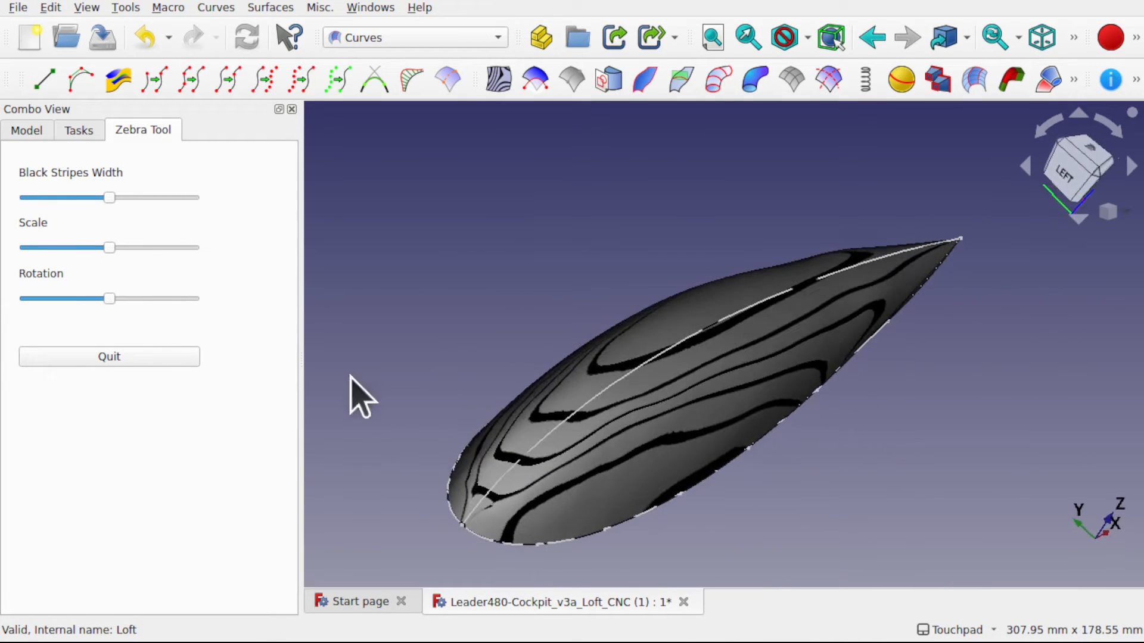
click(169, 357)
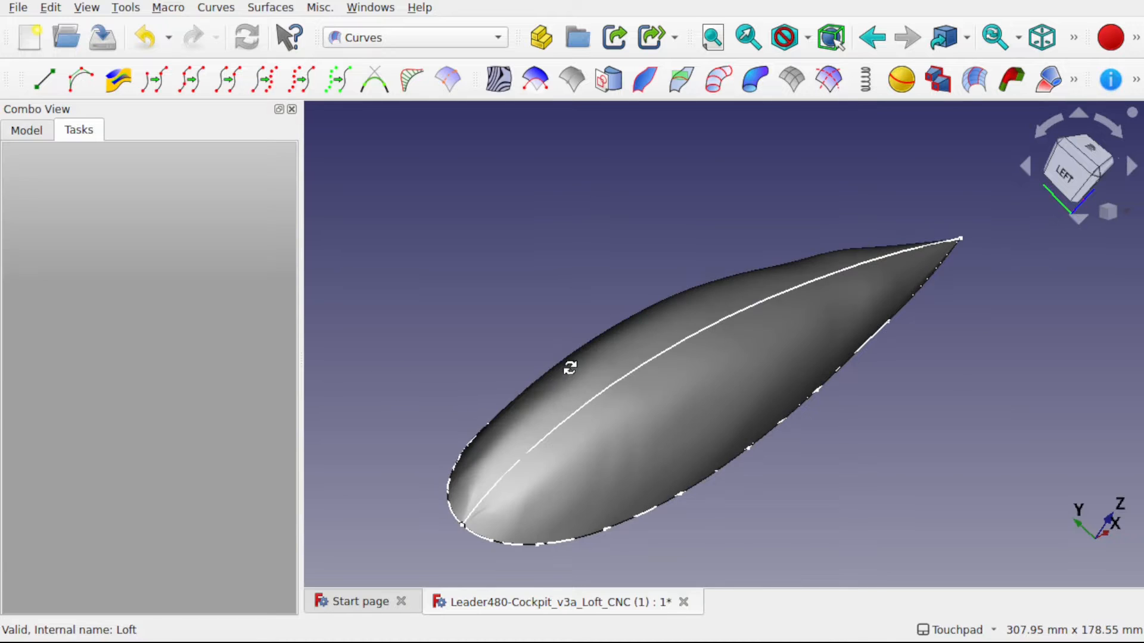
- Examine the Loft's plain shading along the side and up close at the nose
alt+drag(570, 368, 501, 356)
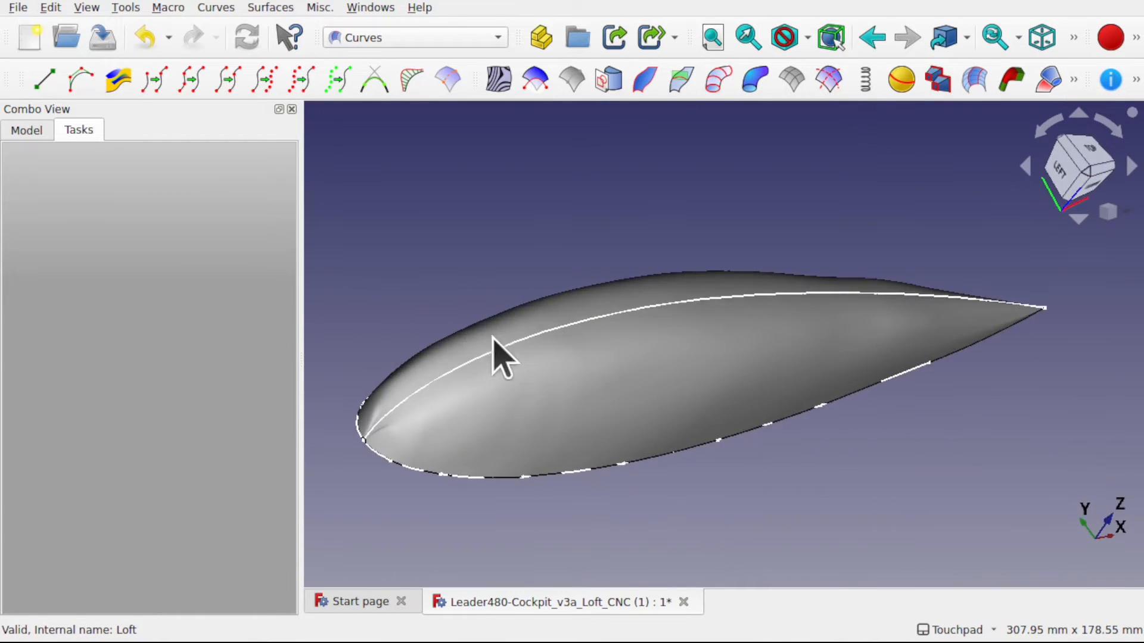
alt+drag(748, 298, 539, 430)
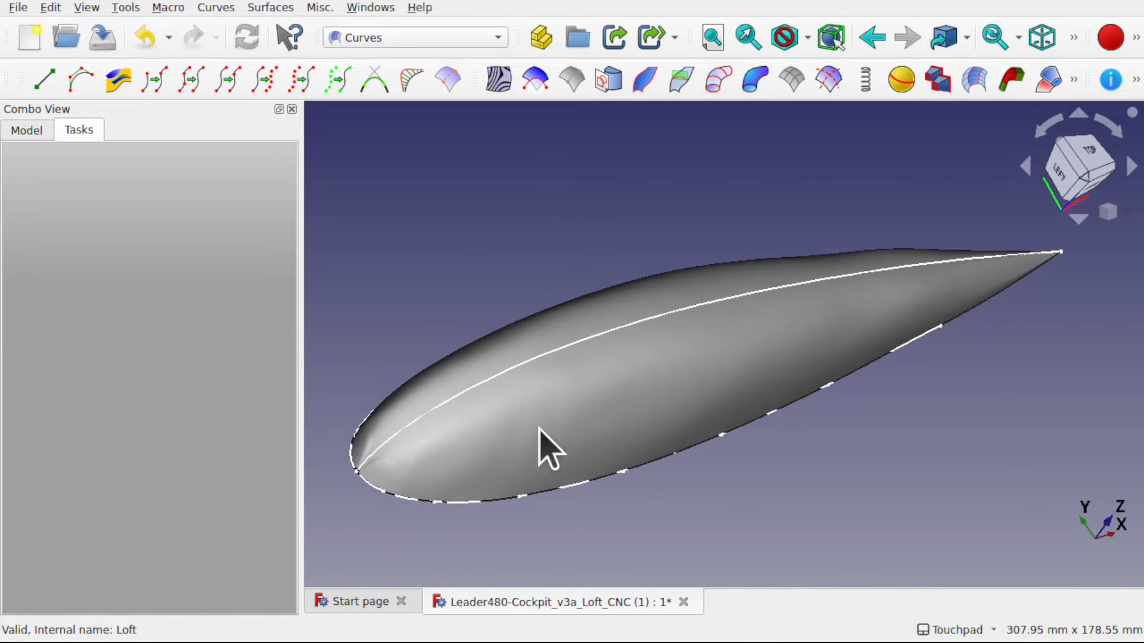
scroll(361, 480, up, 4)
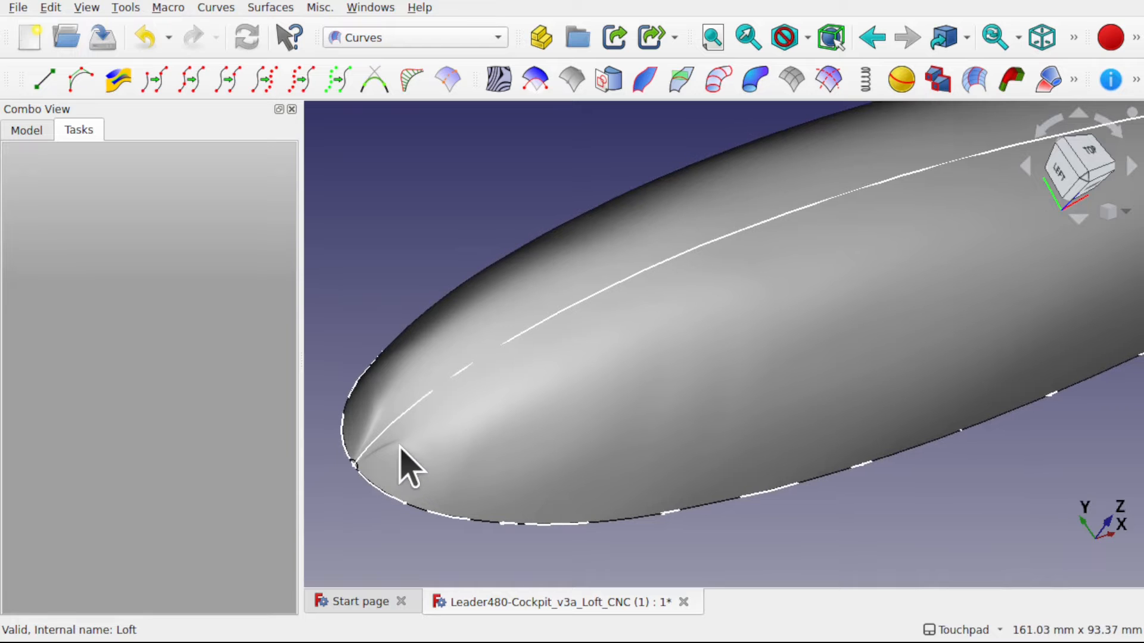
alt+drag(416, 451, 503, 355)
scroll(620, 357, down, 5)
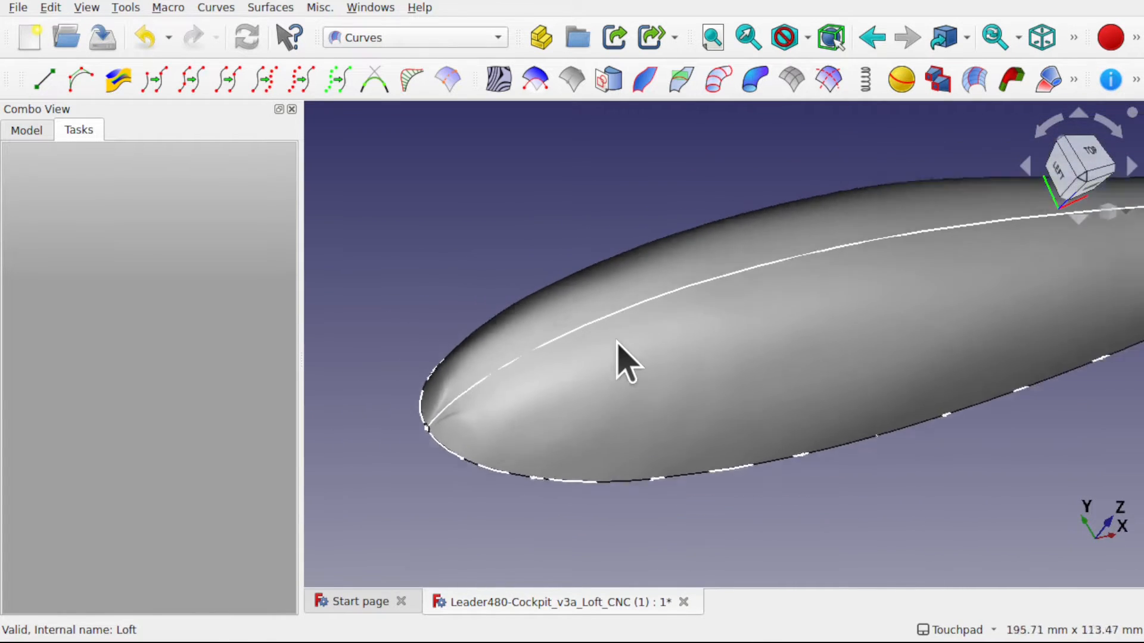
- Create an IsoCurve grid from the Loft face and view its lines from above and from the front
click(756, 360)
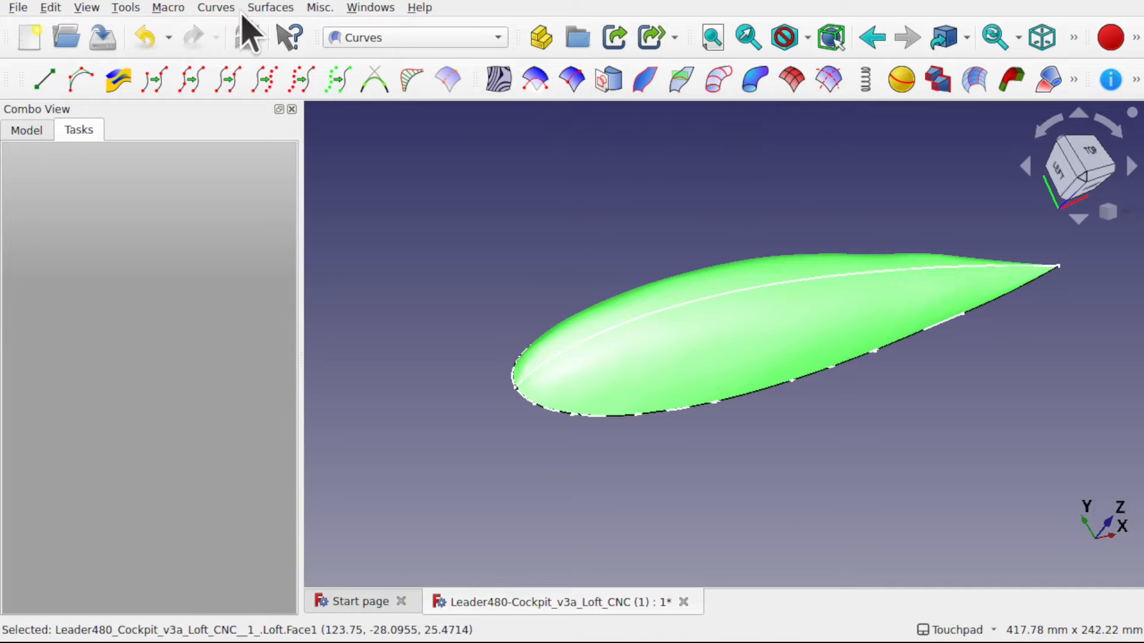
click(274, 7)
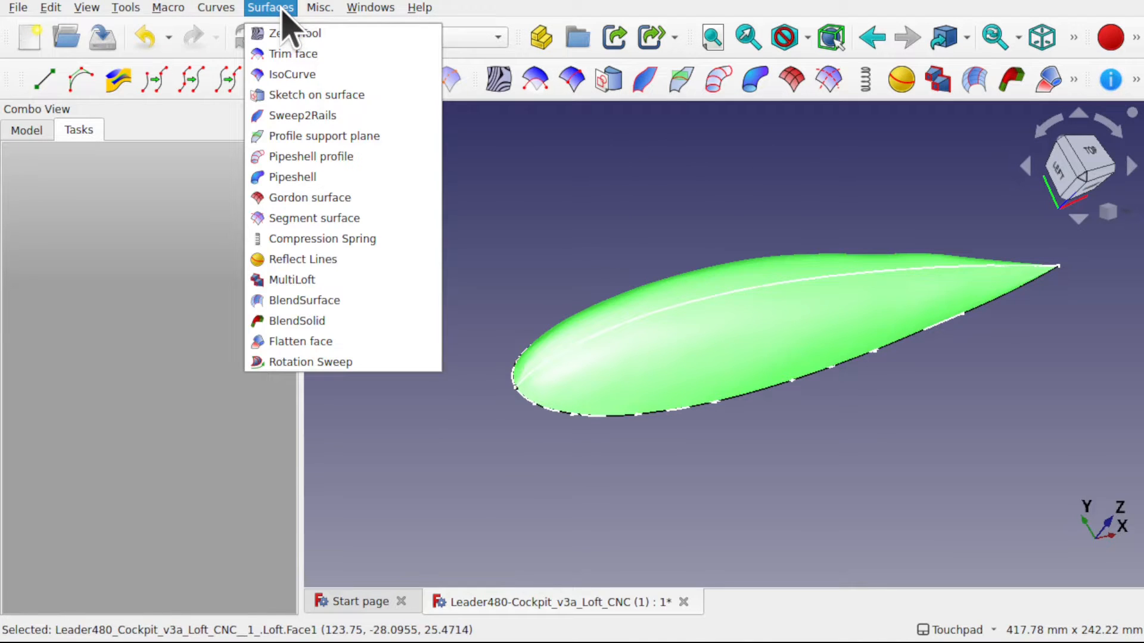
click(314, 77)
middle_drag(847, 357, 792, 388)
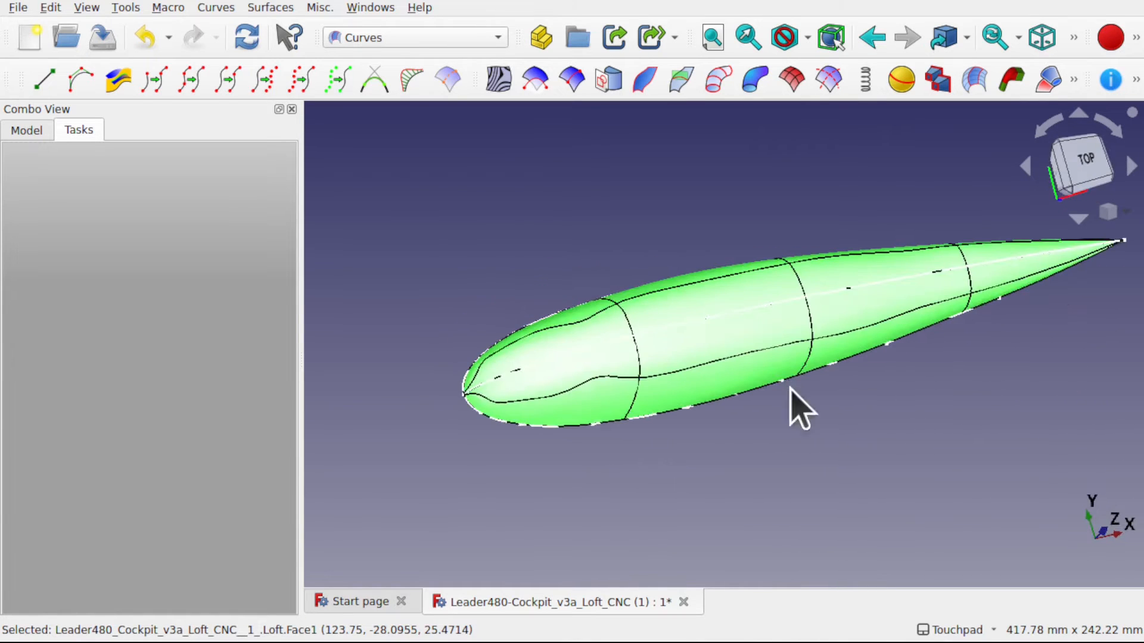
middle_drag(740, 325, 733, 372)
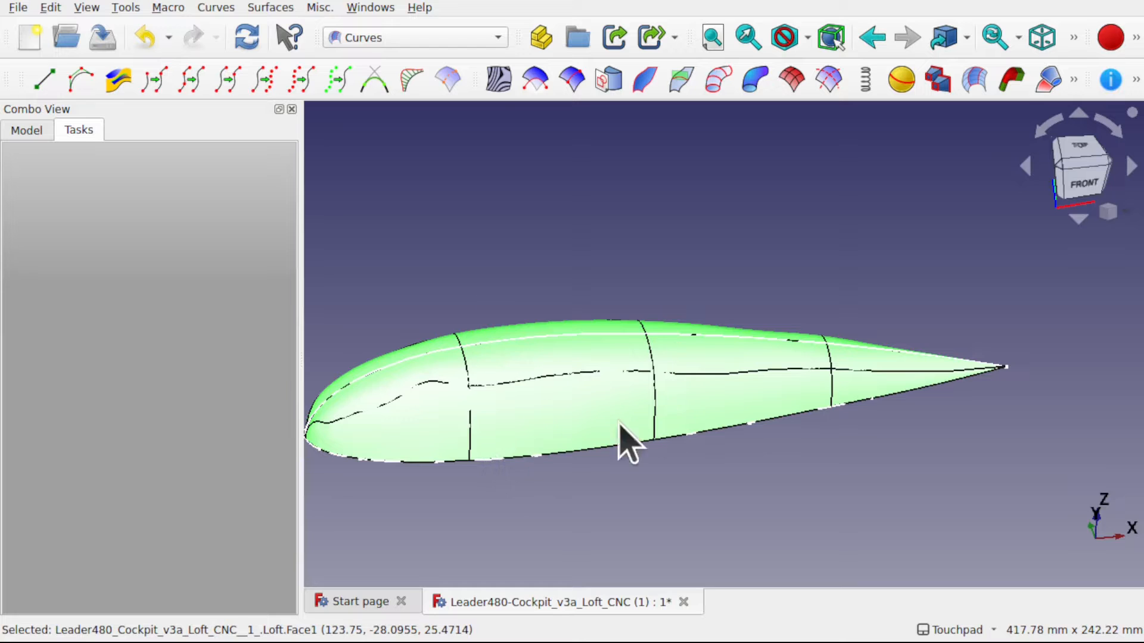
middle_drag(445, 459, 518, 411)
middle_drag(575, 386, 496, 417)
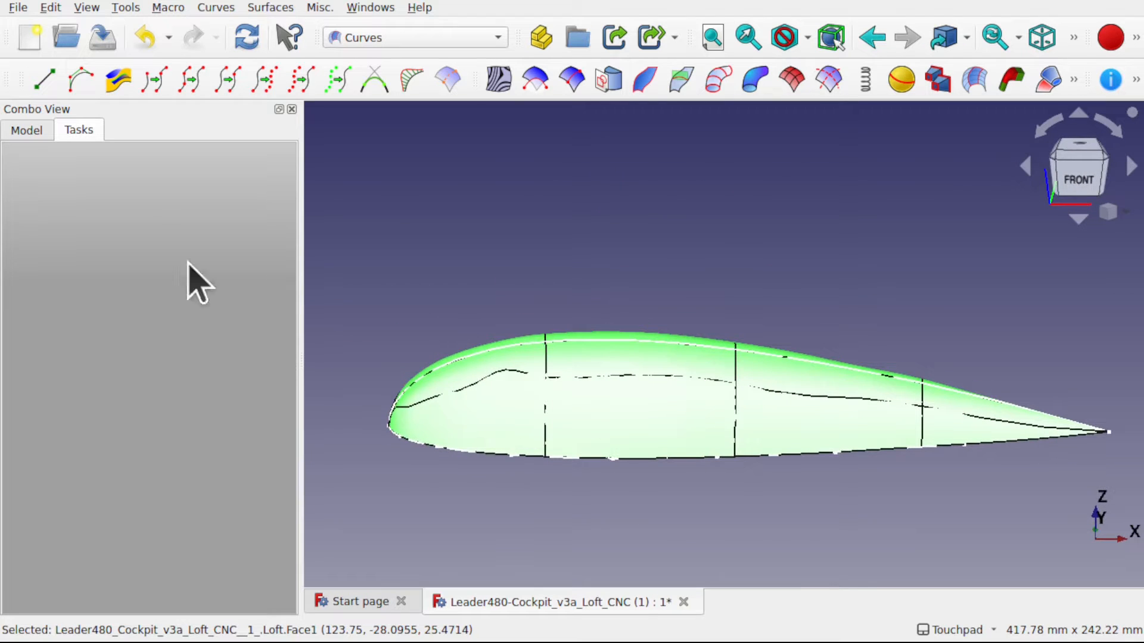
- Increase the IsoCurve's Number U beyond 7 and clear the selection
click(21, 135)
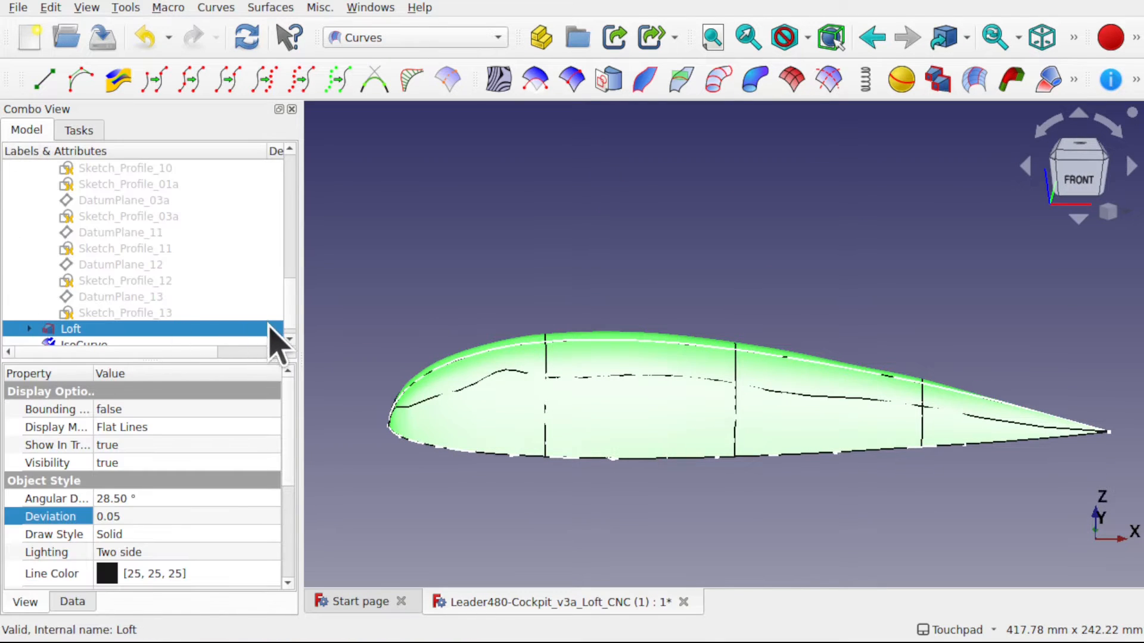
scroll(293, 311, down, 1)
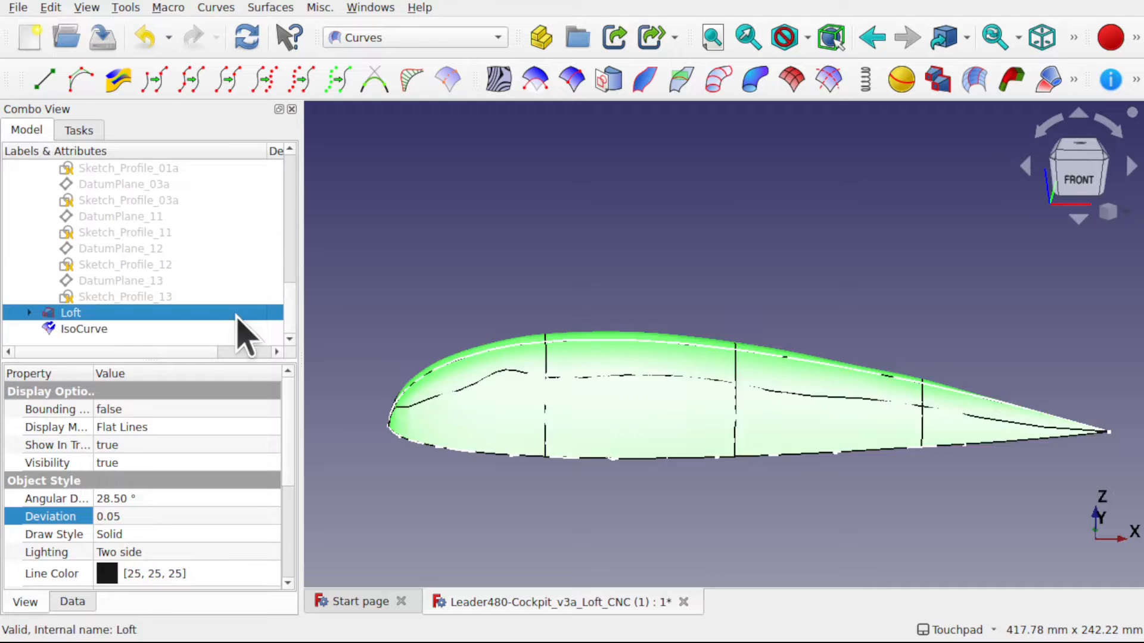
click(132, 330)
click(70, 603)
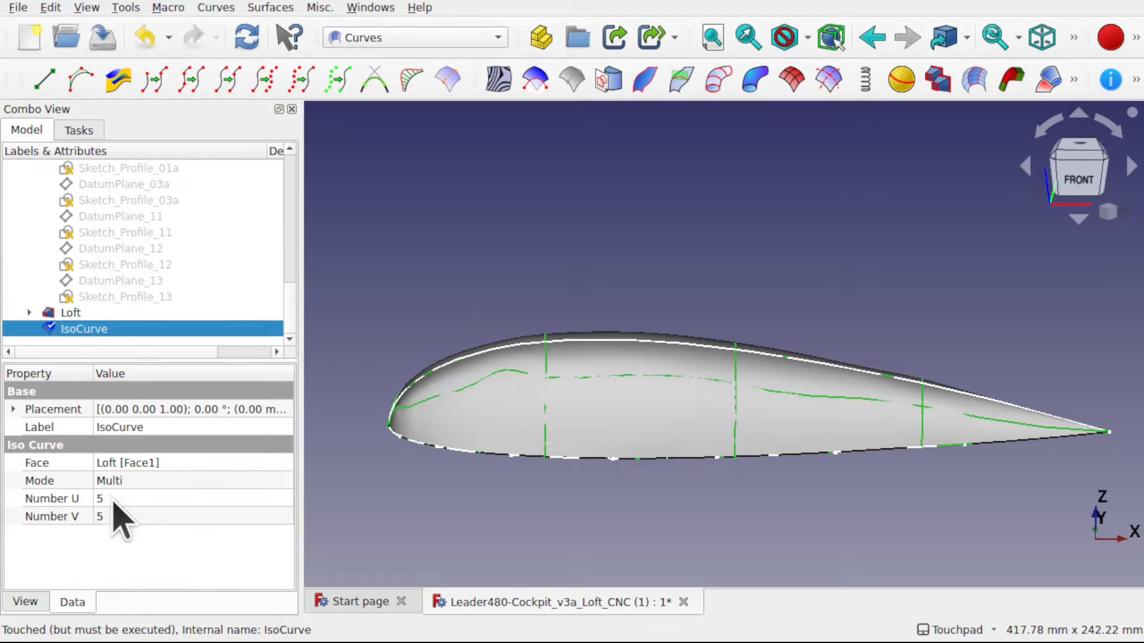
click(152, 498)
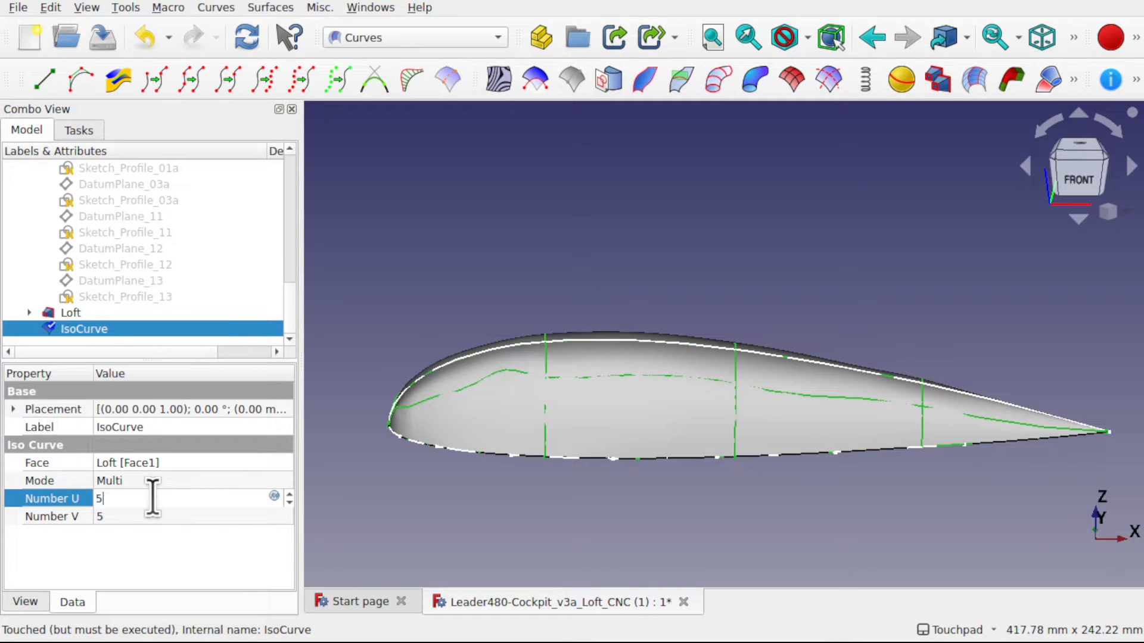
scroll(149, 505, up, 2)
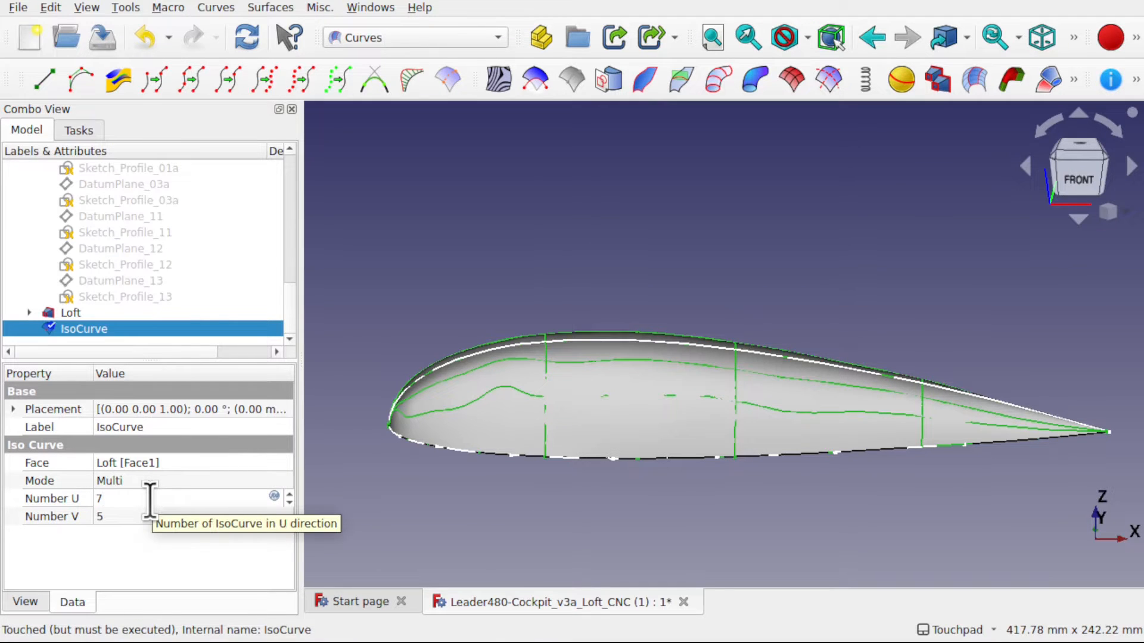
scroll(150, 500, up, 1)
click(631, 491)
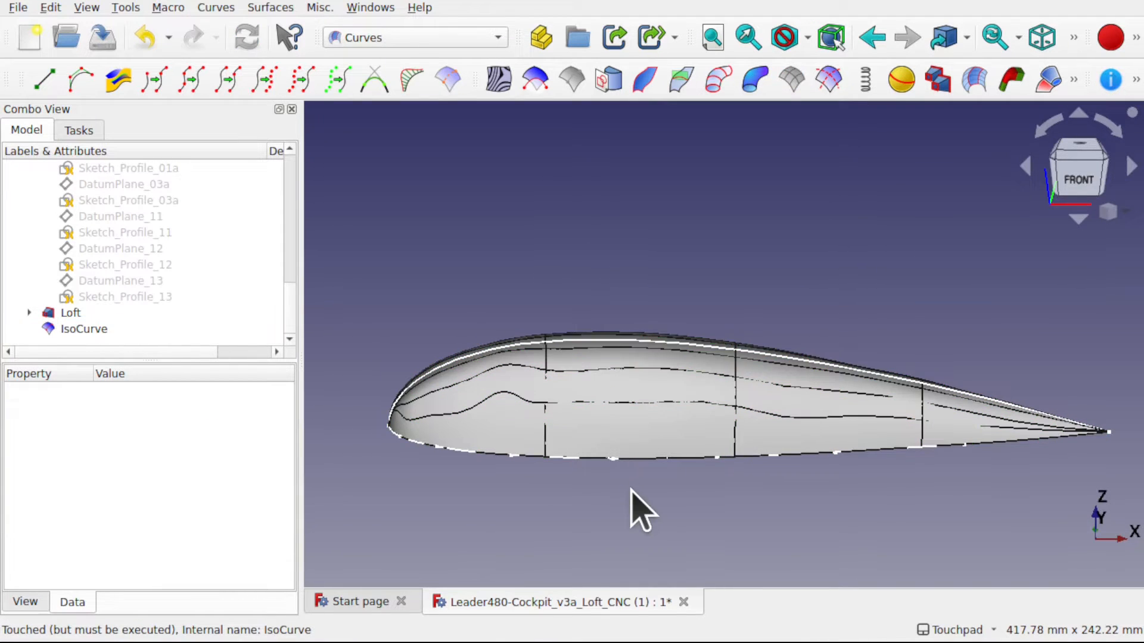
- Examine how the iso curves run along the cockpit and converge at the small first profile on the nose tip
shift+drag(687, 412, 792, 443)
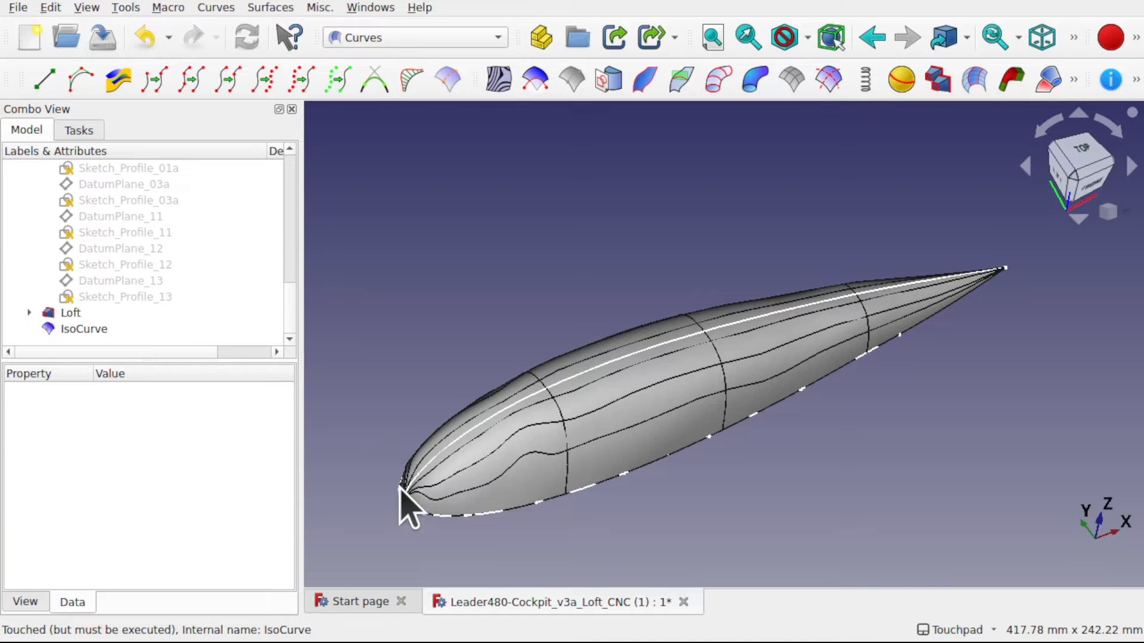
shift+drag(464, 459, 566, 468)
scroll(421, 527, up, 2)
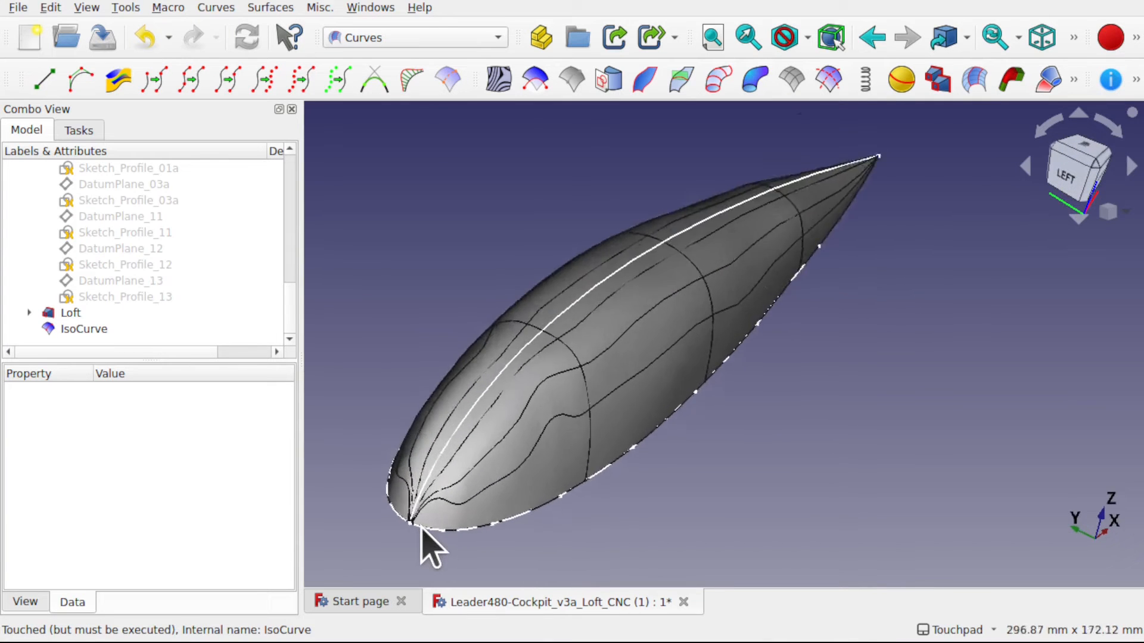
scroll(421, 527, up, 3)
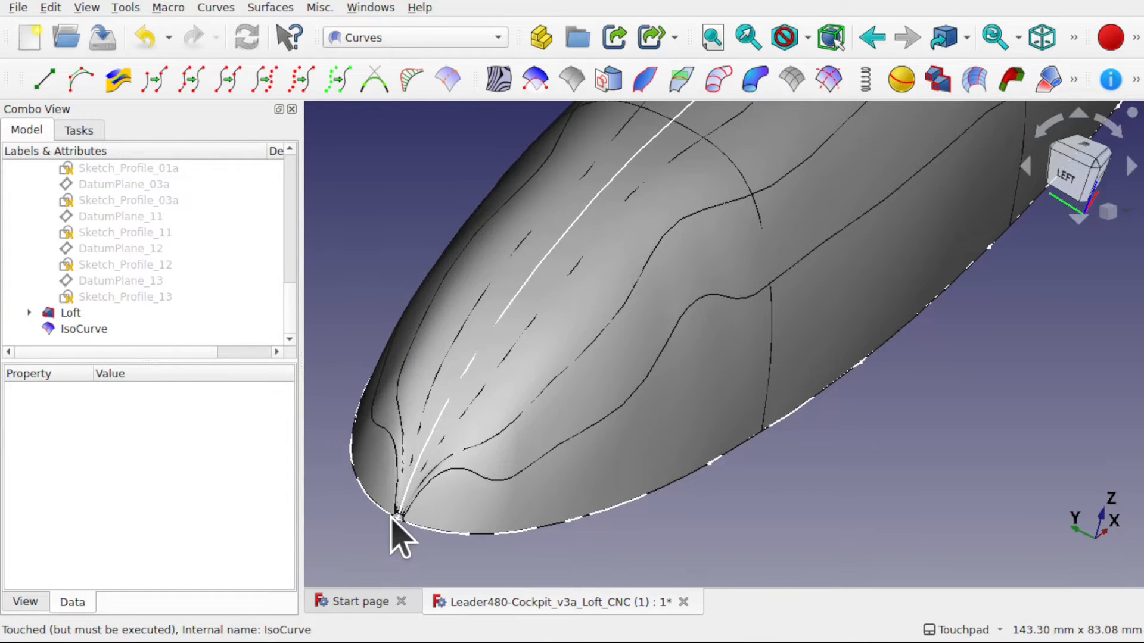
scroll(398, 536, up, 8)
scroll(398, 536, down, 4)
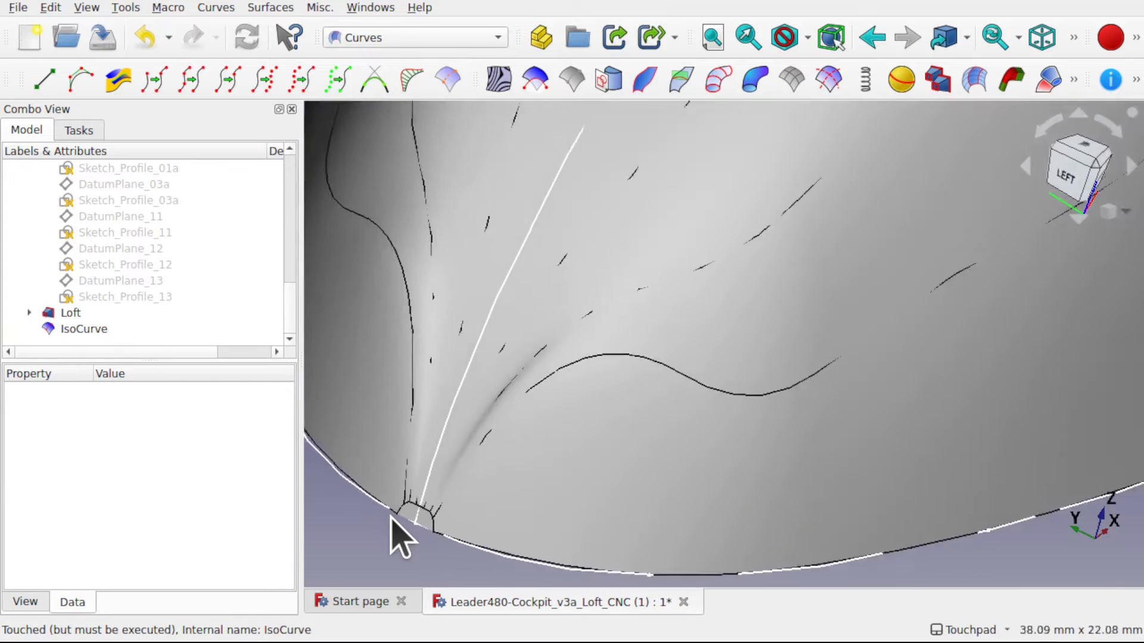
scroll(391, 517, down, 5)
scroll(391, 517, up, 1)
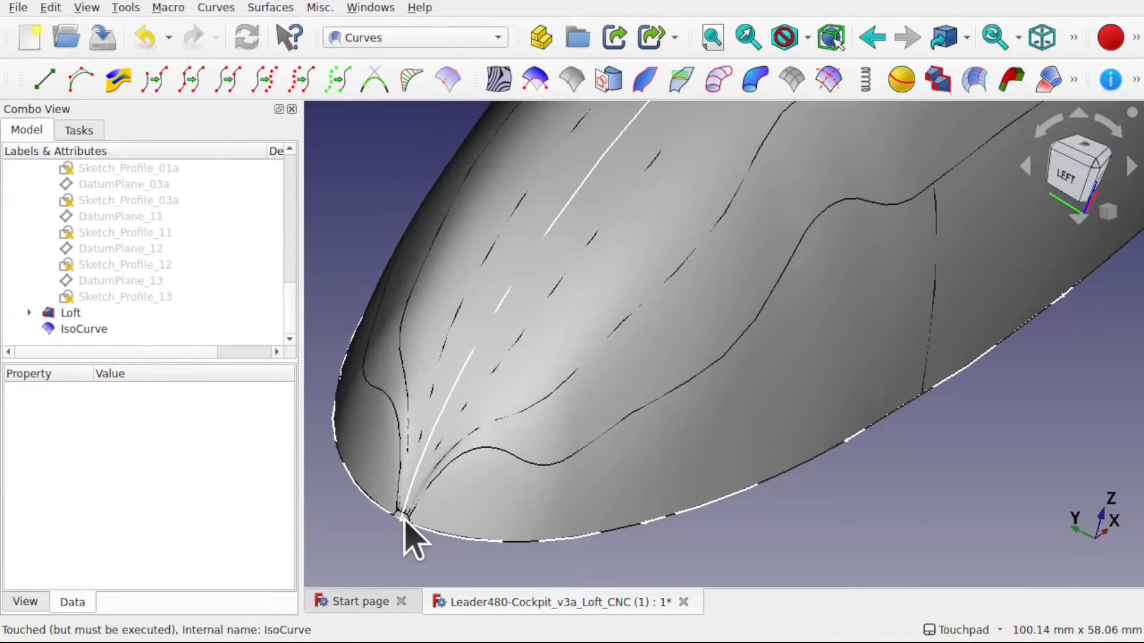
shift+middle_drag(511, 506, 593, 468)
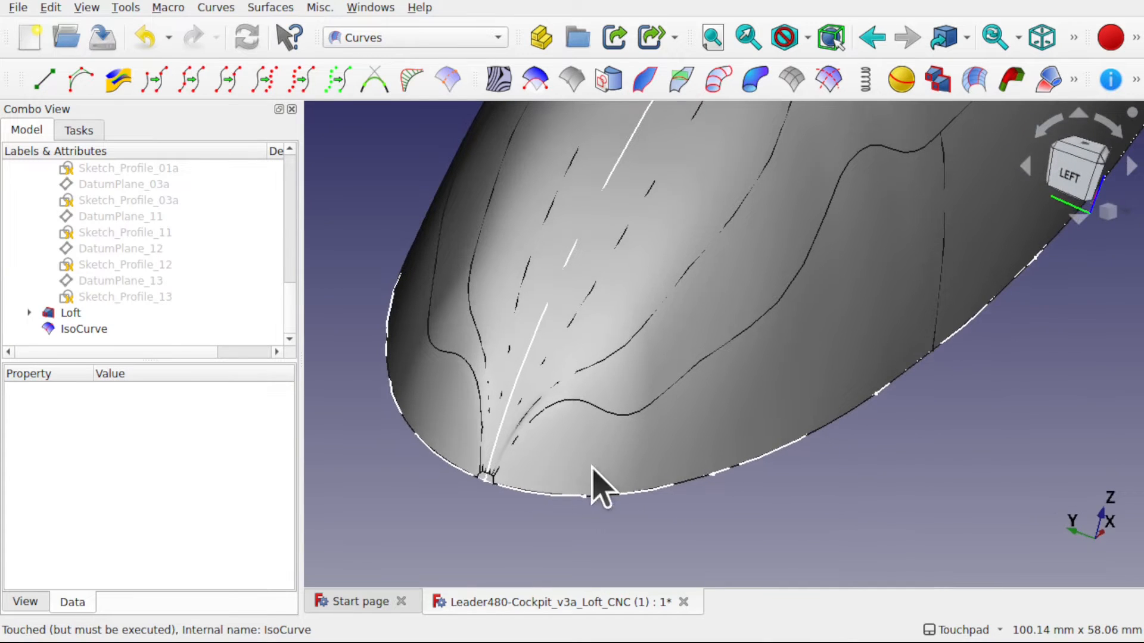
scroll(488, 479, up, 4)
mouse_move(491, 480)
alt+middle_down()
mouse_move(620, 355)
mouse_move(485, 438)
mouse_move(470, 487)
alt+middle_up()
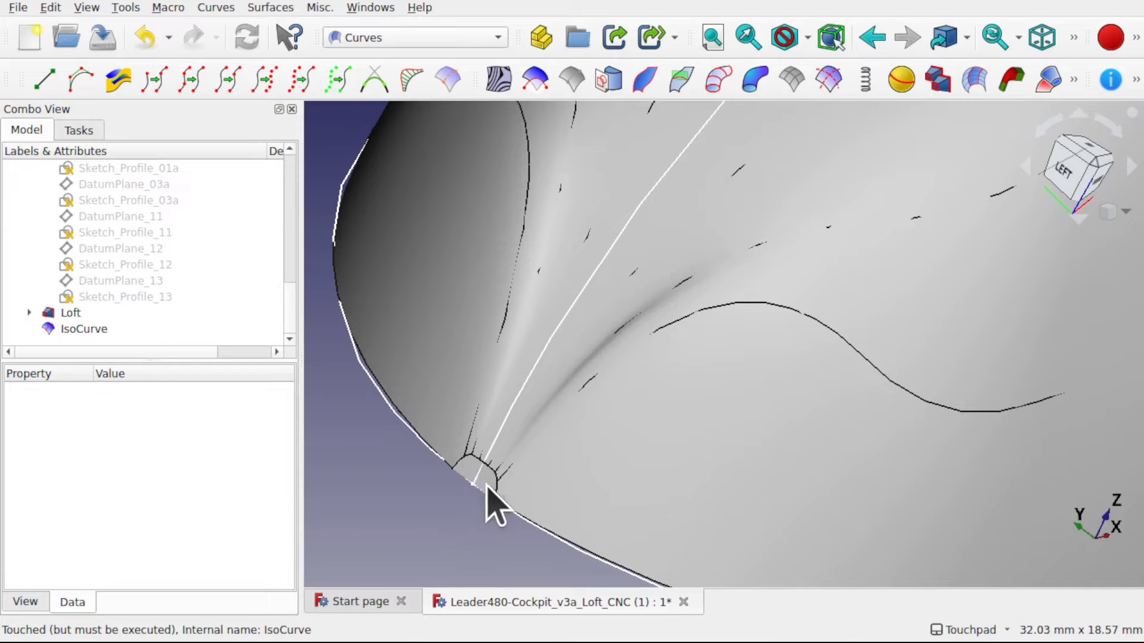
alt+middle_drag(486, 483, 460, 480)
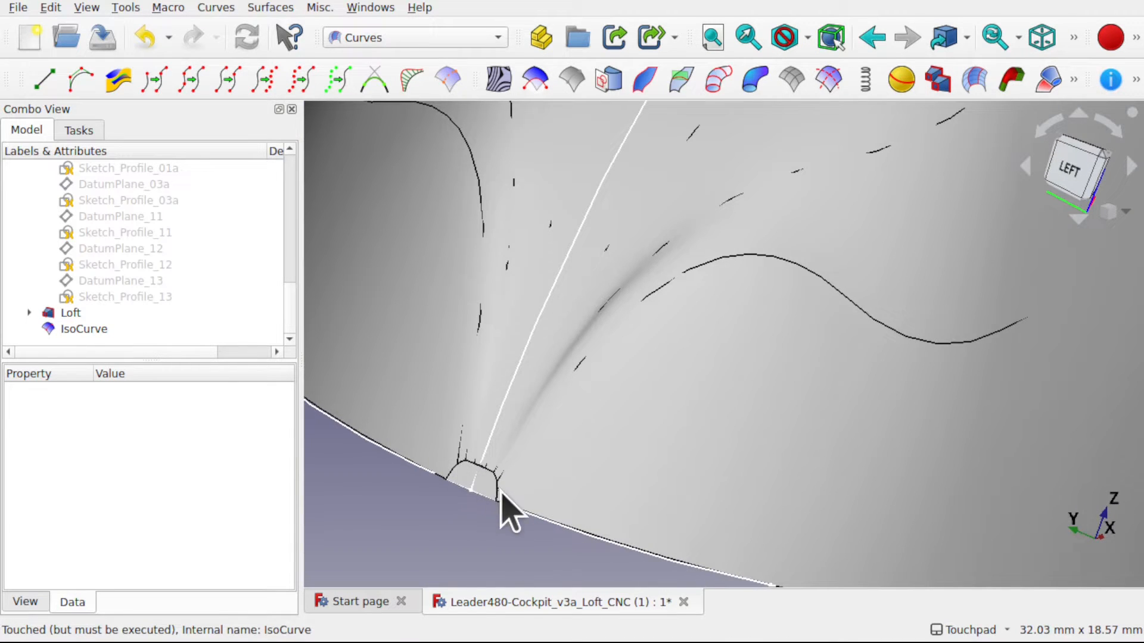
- Set the Loft's Solid property to false and deselect it
click(86, 313)
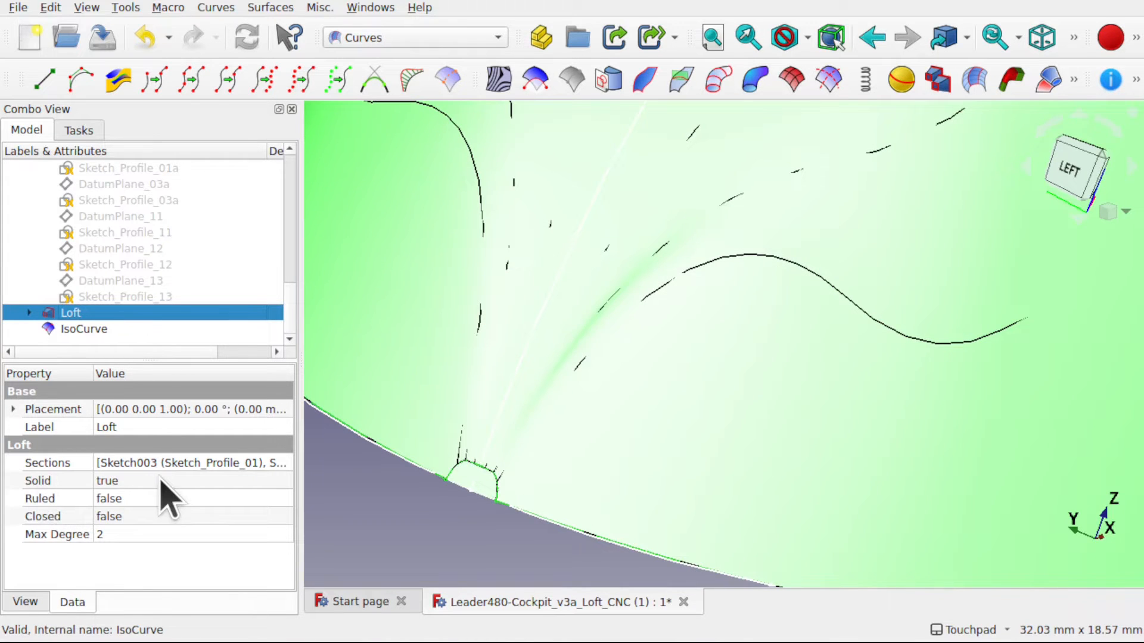
click(158, 479)
click(162, 480)
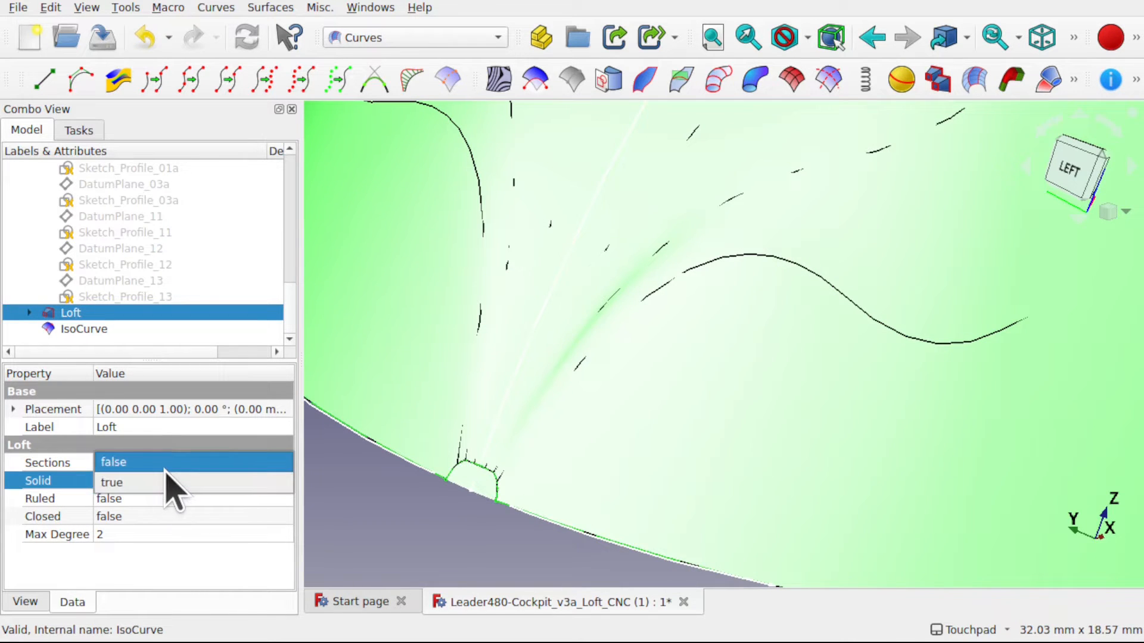
key(Return)
click(396, 545)
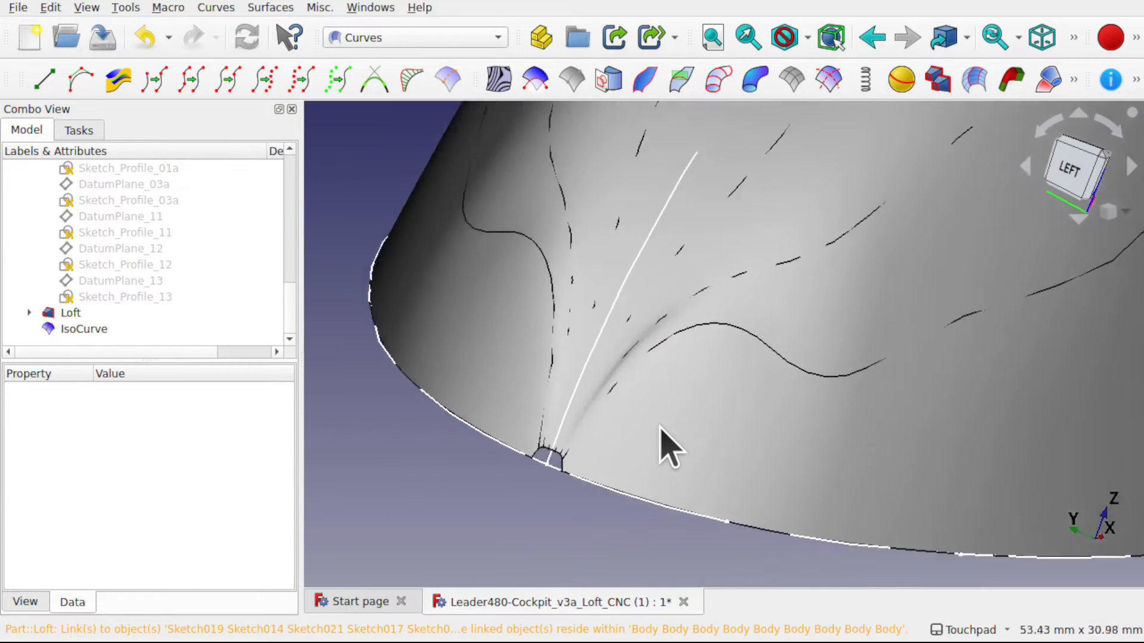
- Inspect the Loft's nose opening and base edge up close, and return to the start of the model tree
middle_drag(670, 447, 633, 415)
shift+middle_drag(711, 429, 599, 453)
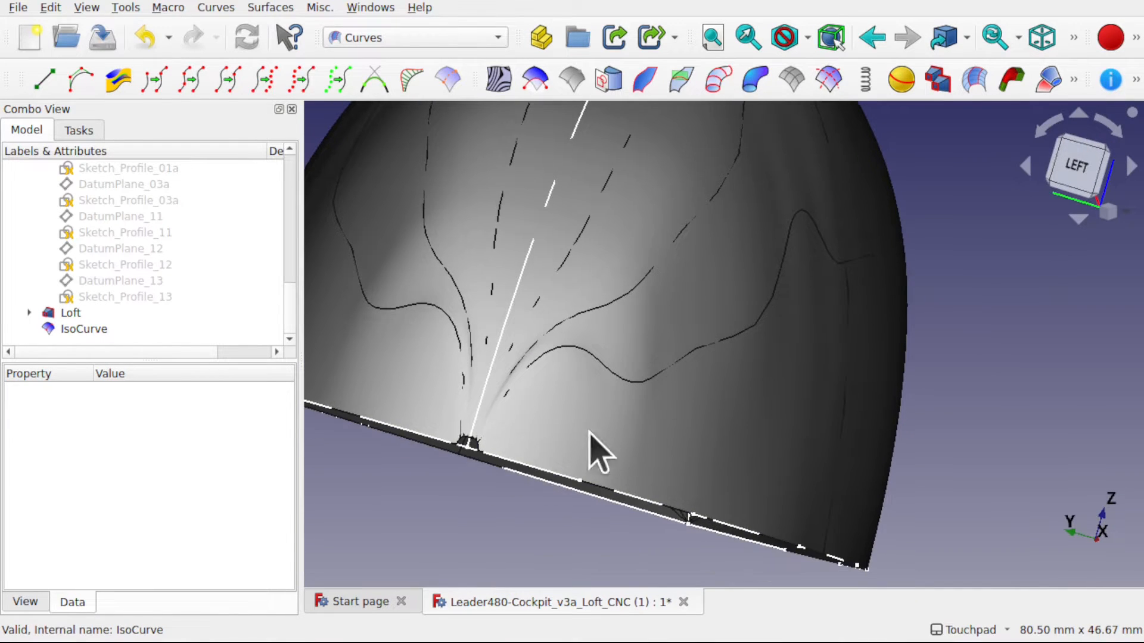
scroll(467, 479, up, 3)
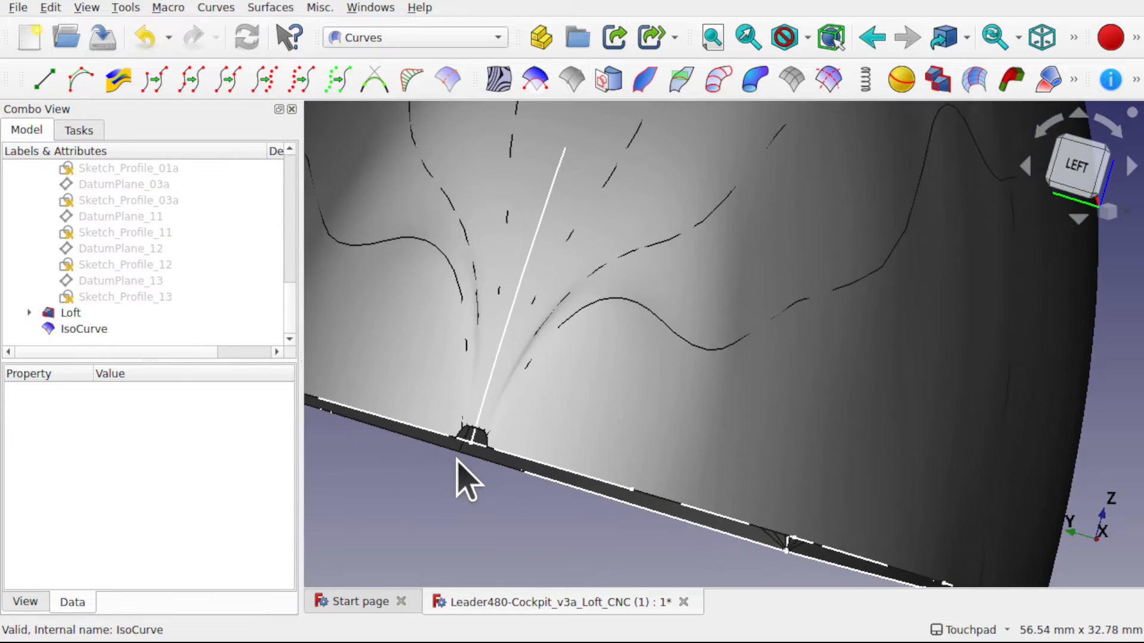
scroll(455, 470, down, 6)
scroll(455, 470, up, 3)
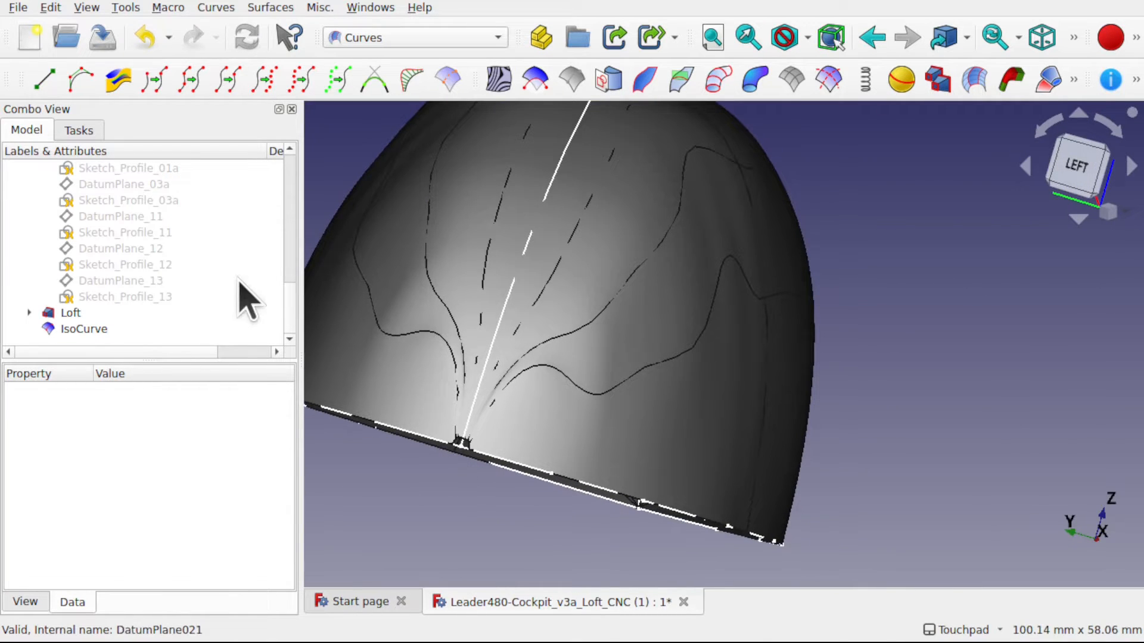
drag(292, 337, 298, 179)
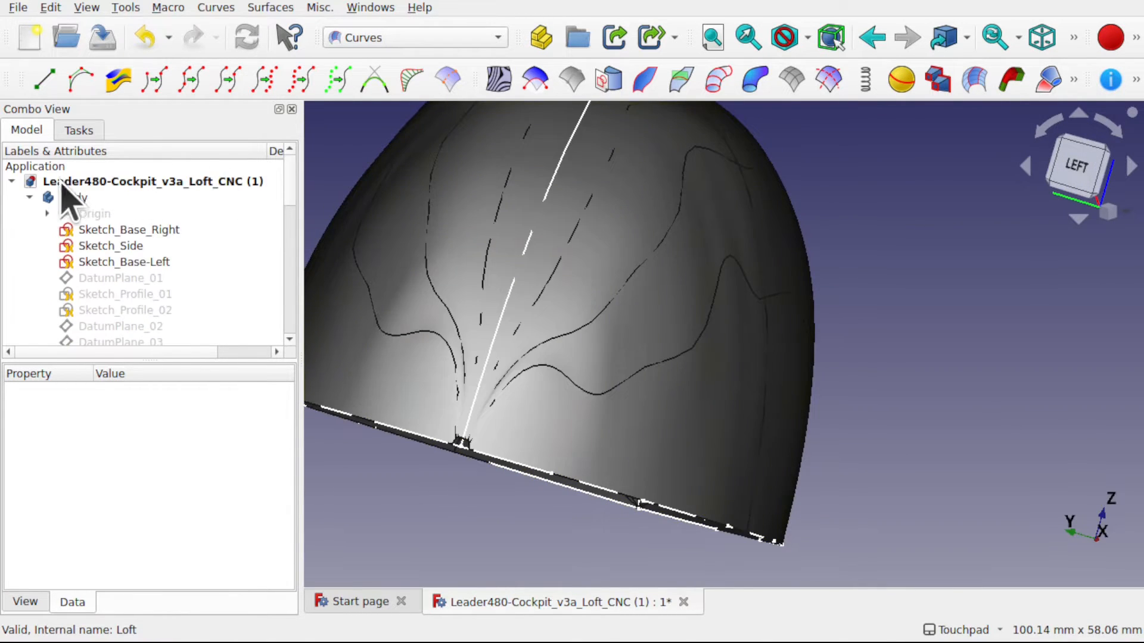
- Collapse the Body in the model tree, select the Loft, and inspect its small nose opening up close
click(75, 198)
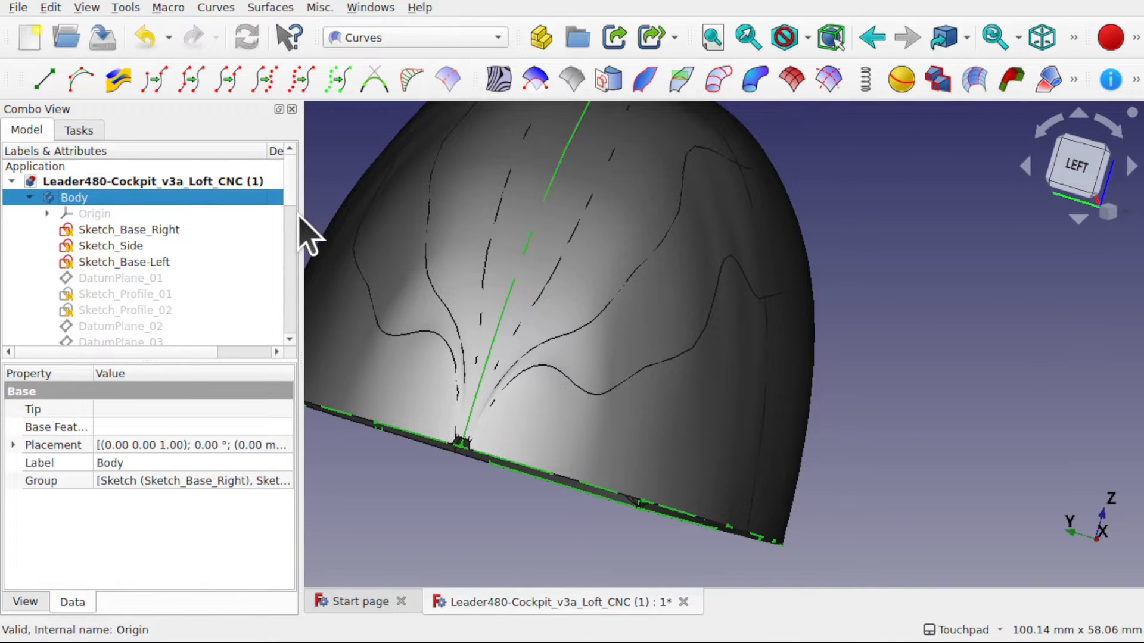
drag(293, 187, 294, 332)
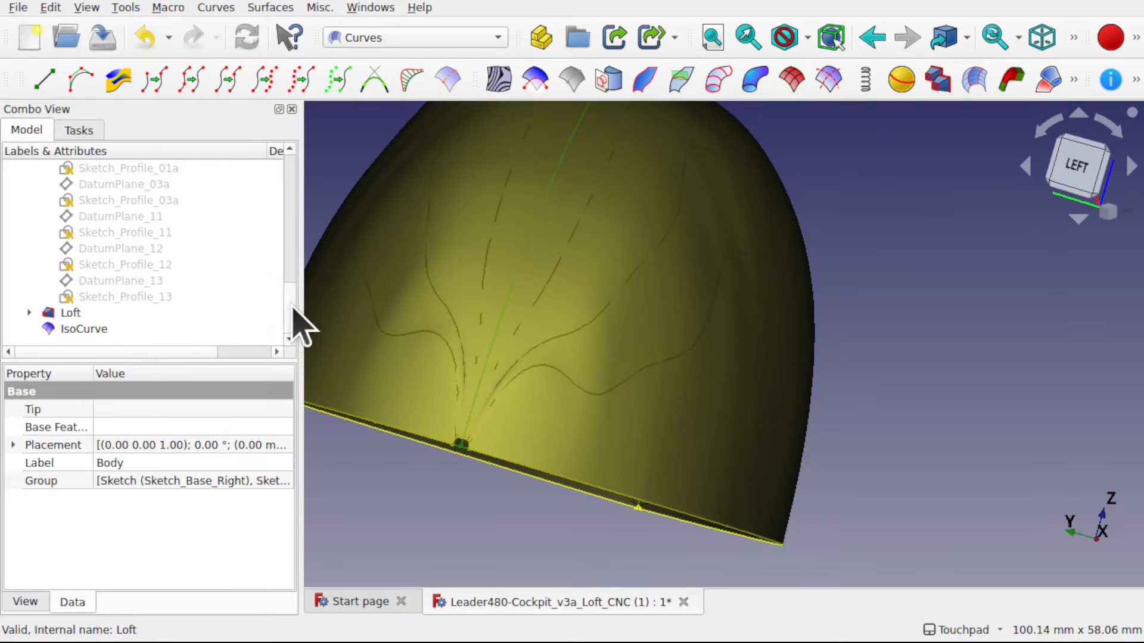
scroll(289, 210, up, 6)
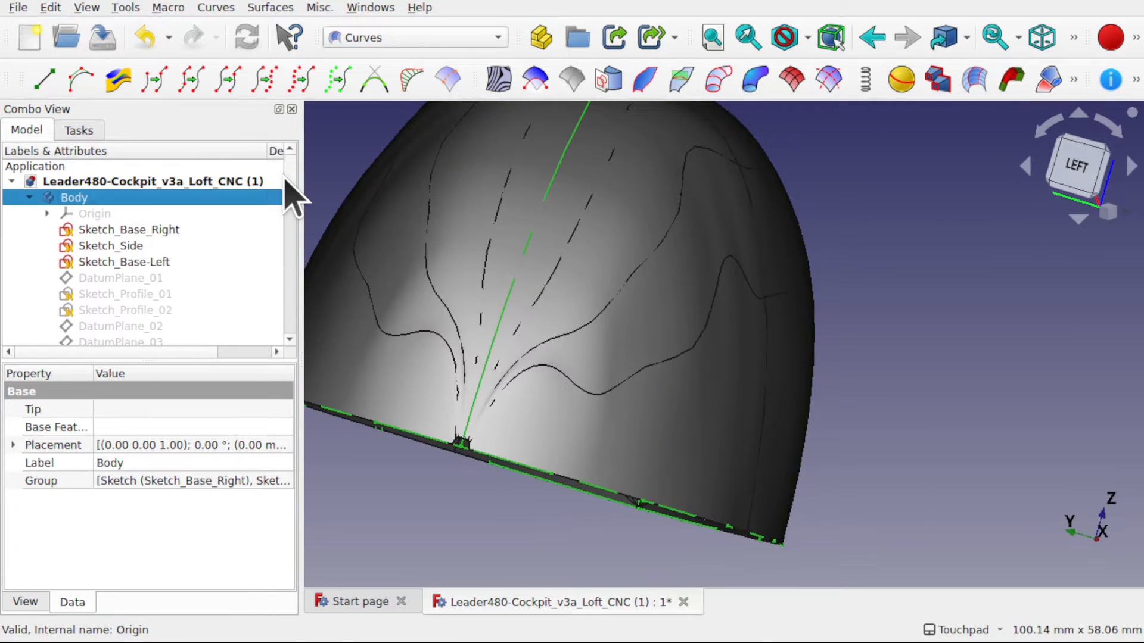
click(29, 197)
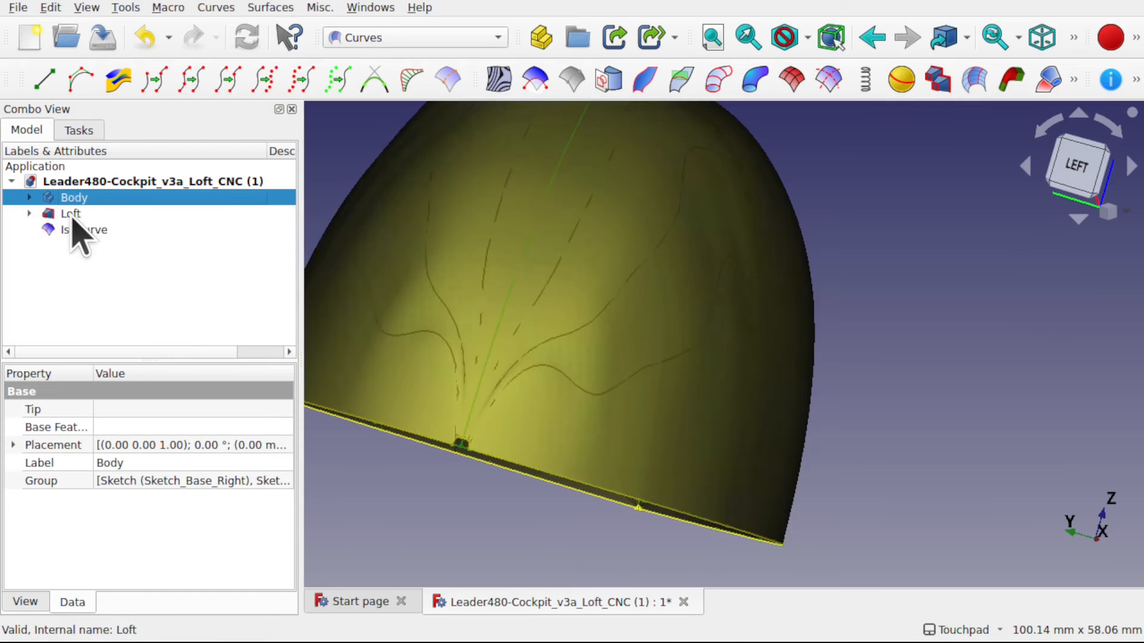
click(71, 214)
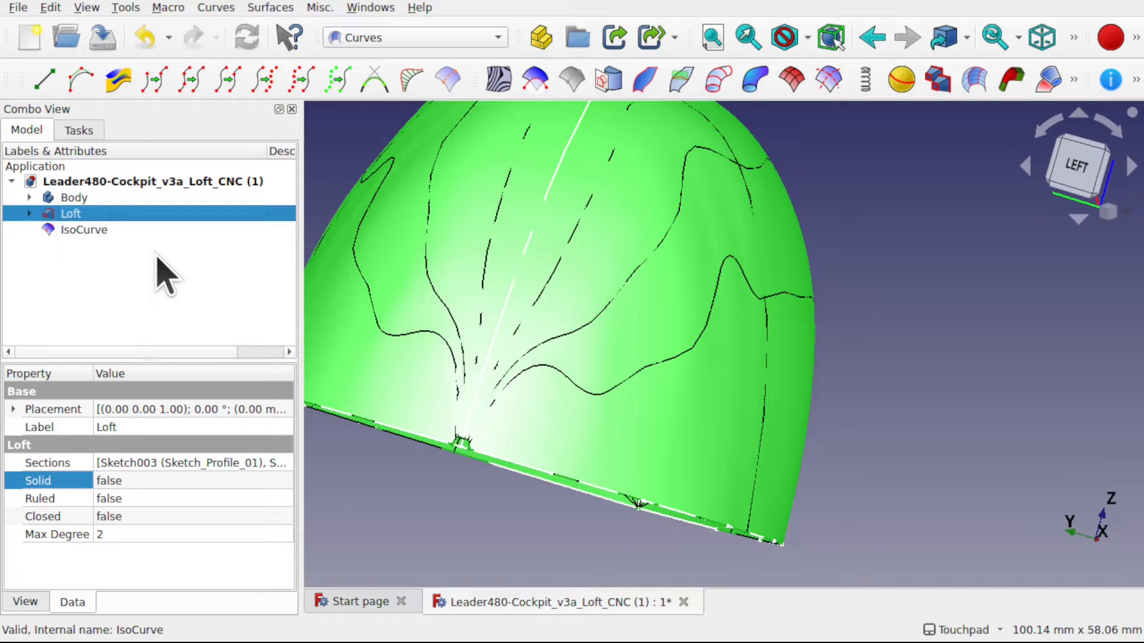
mouse_move(453, 467)
middle_down()
mouse_move(493, 475)
mouse_move(466, 480)
middle_up()
scroll(475, 465, up, 6)
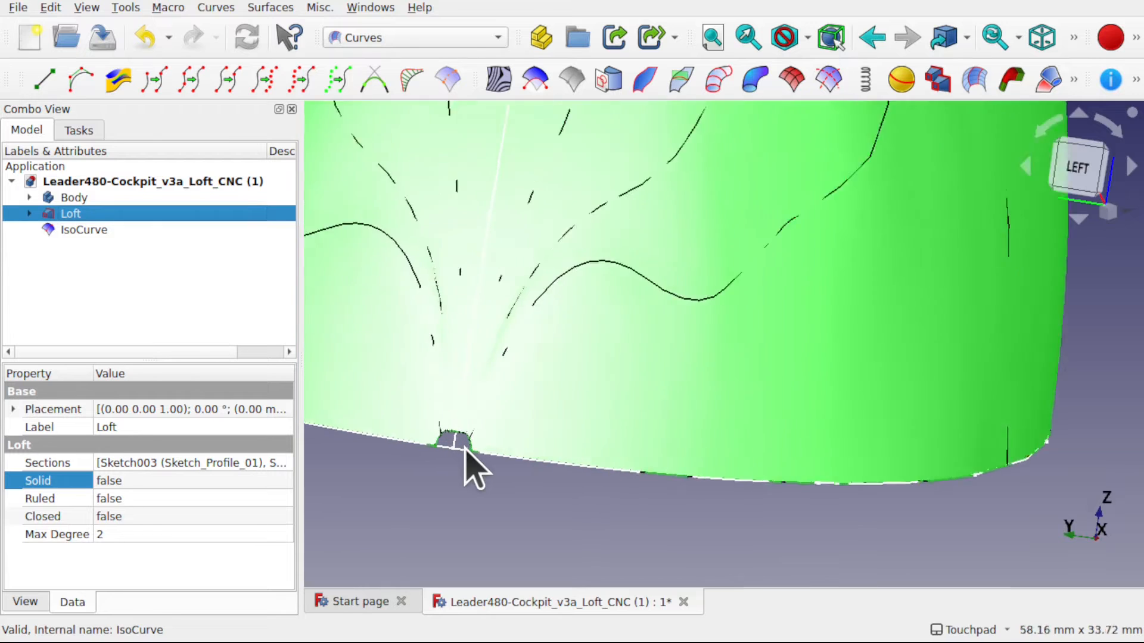
scroll(466, 450, down, 4)
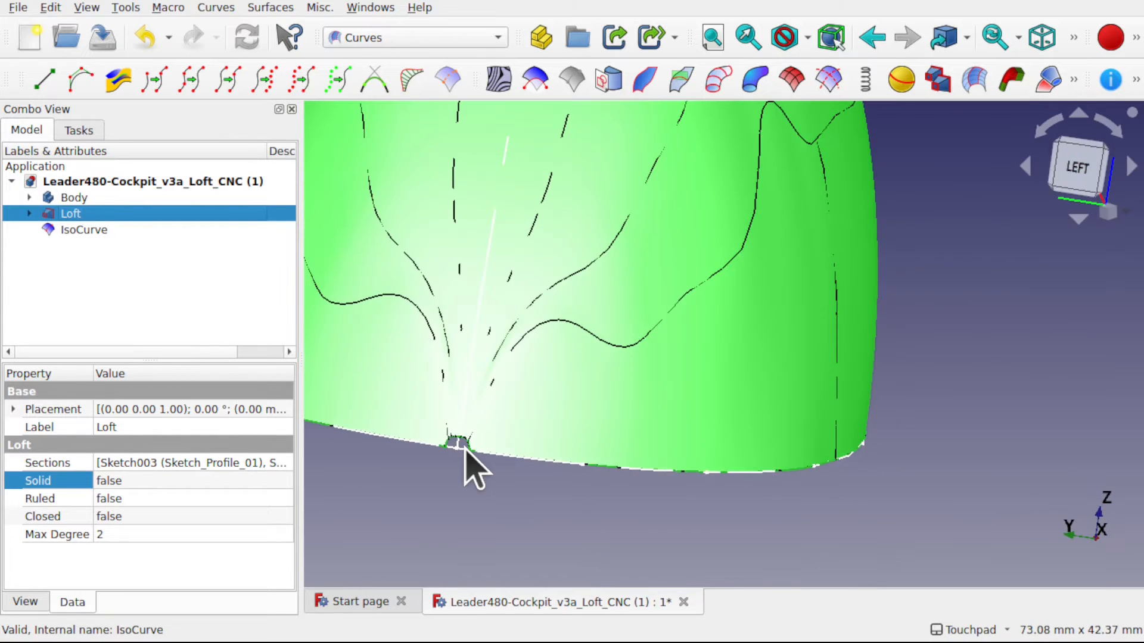
- Hide the Loft and show its section sketches Sketch_Profile_01 and Sketch_Profile_01a
click(30, 214)
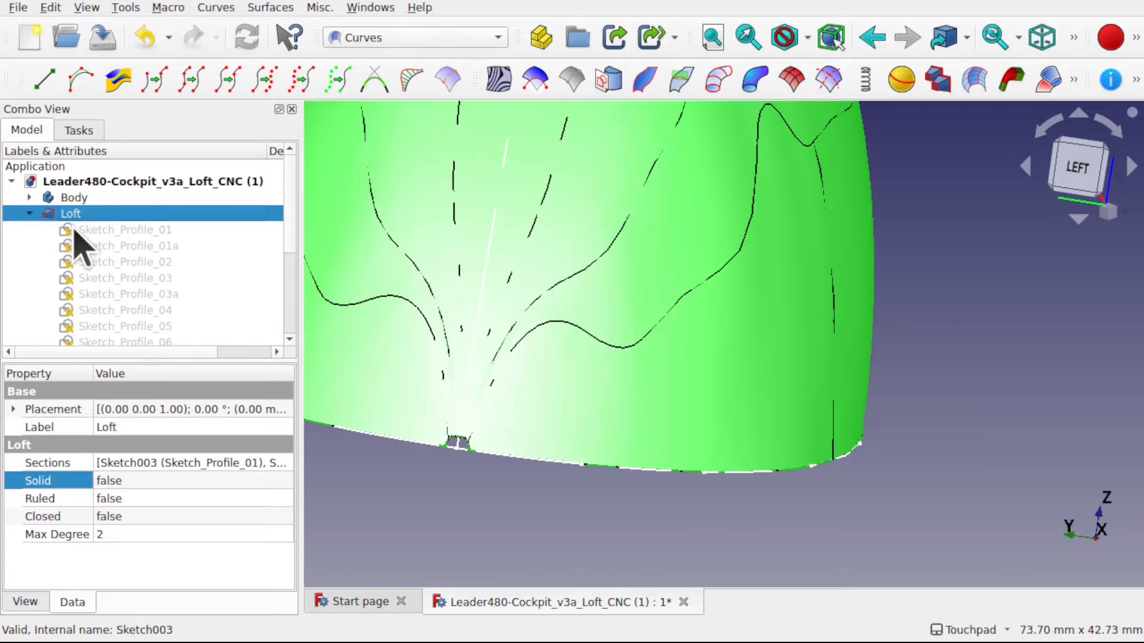
click(113, 231)
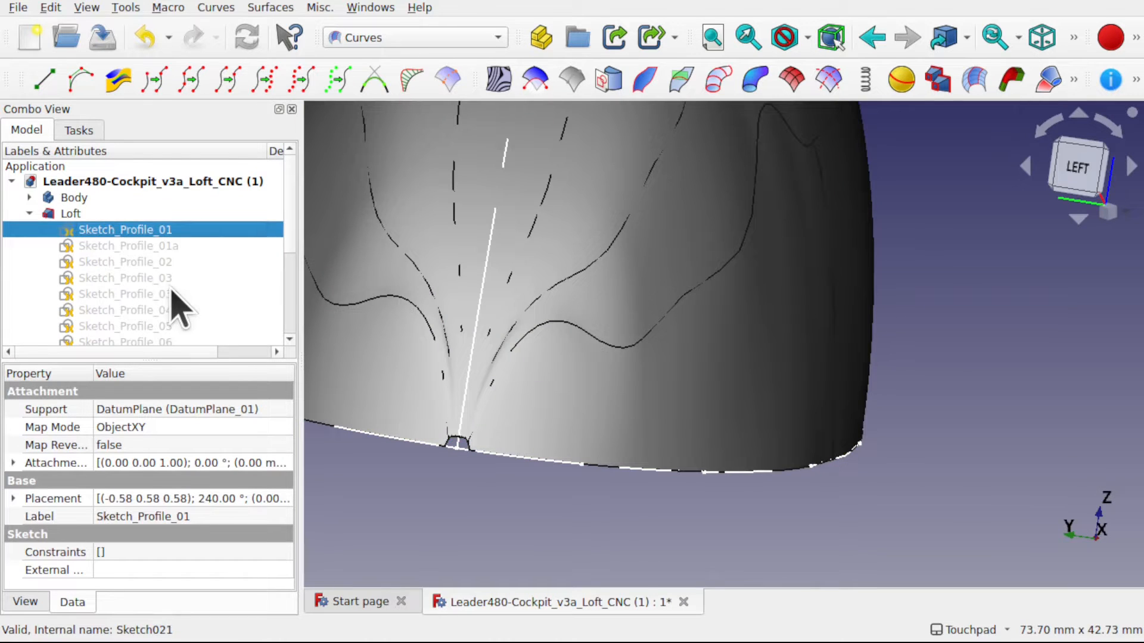
click(133, 250)
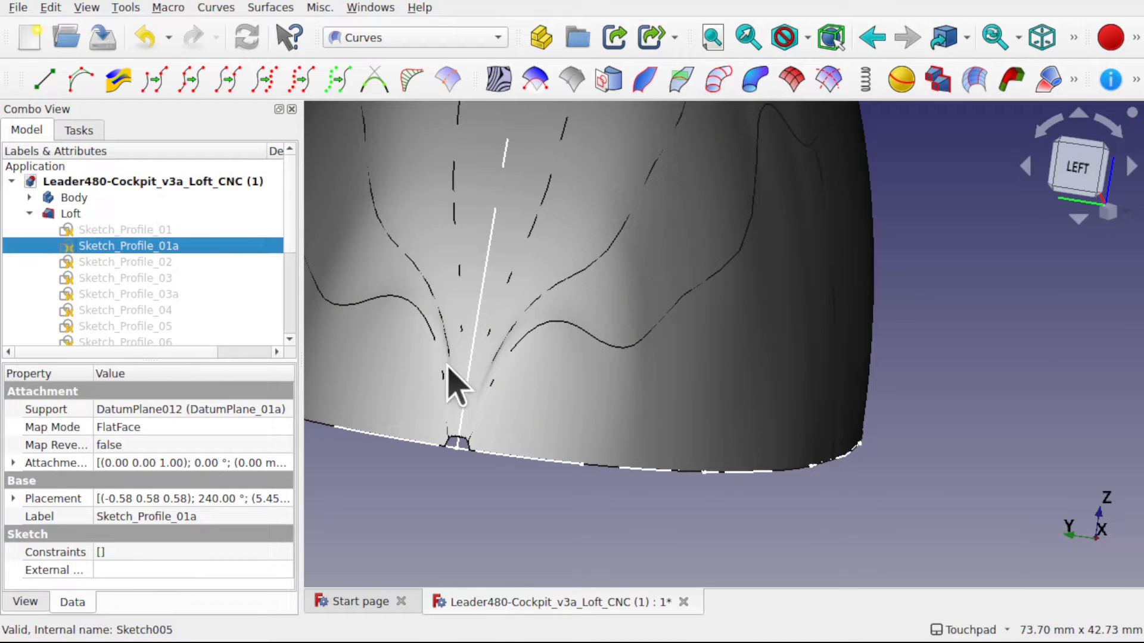
click(391, 405)
key(space)
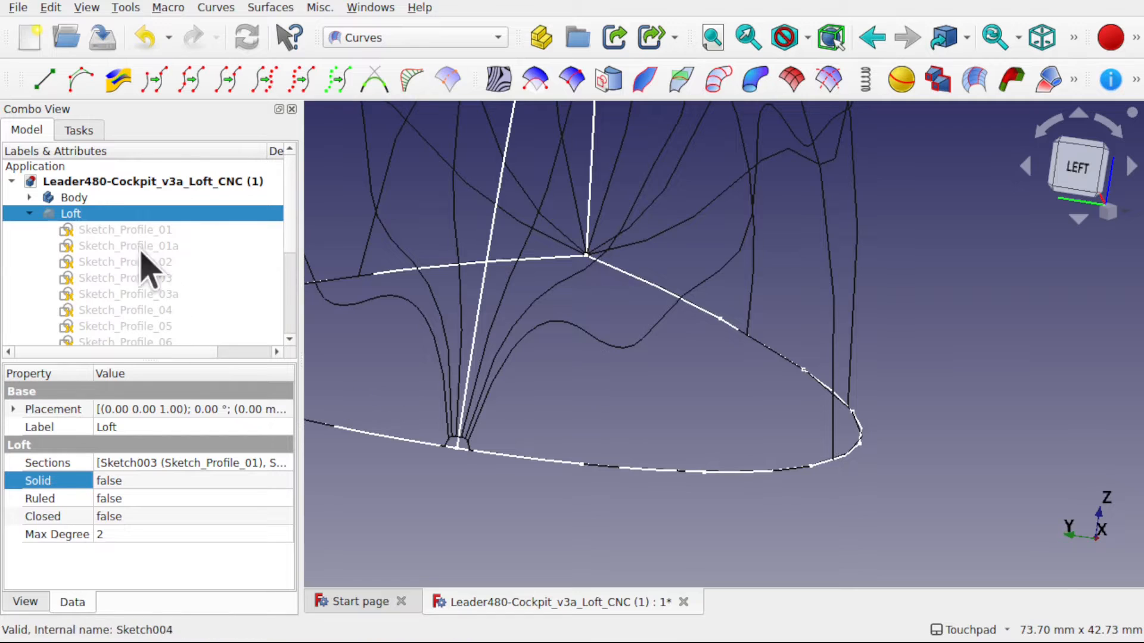
click(126, 232)
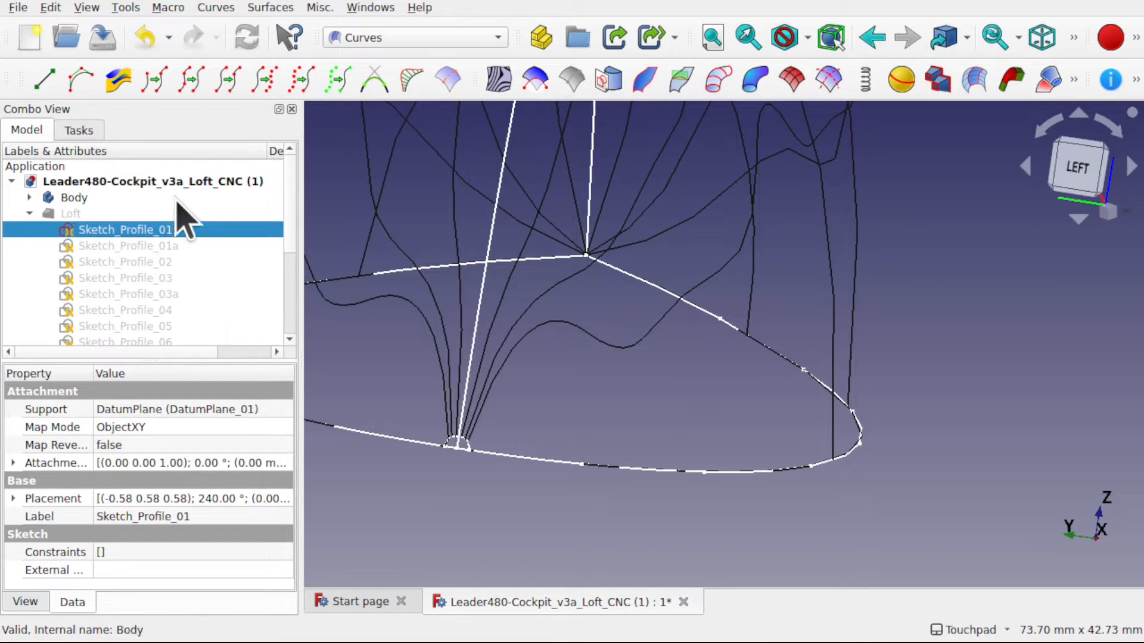
click(153, 246)
key(space)
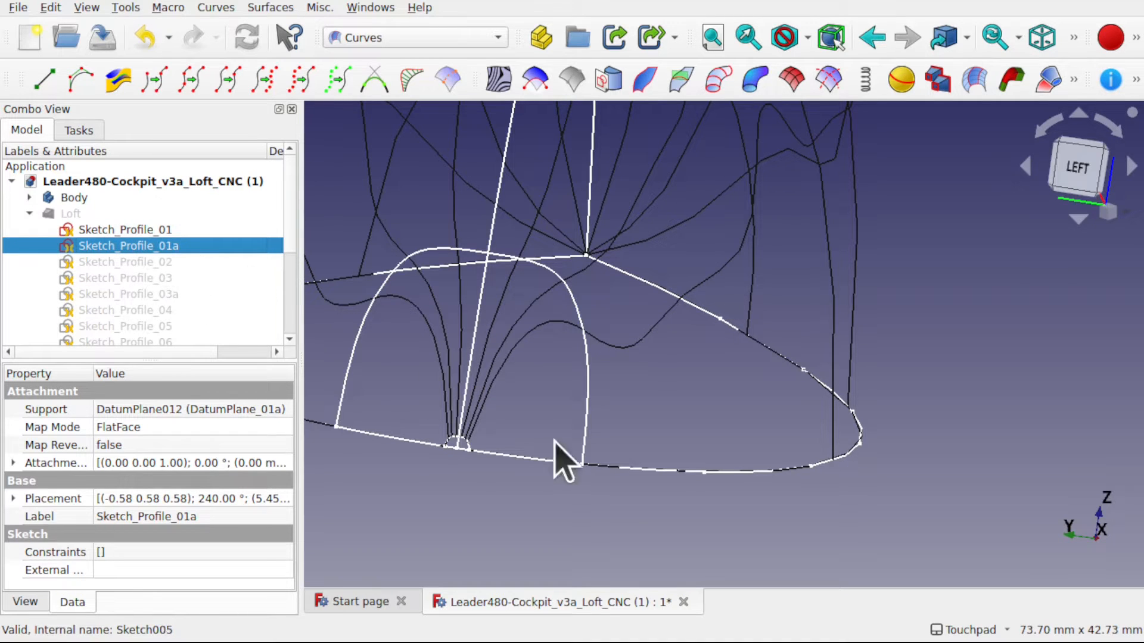
- Open Sketch_Profile_01 for editing and delete all of its geometry
click(162, 230)
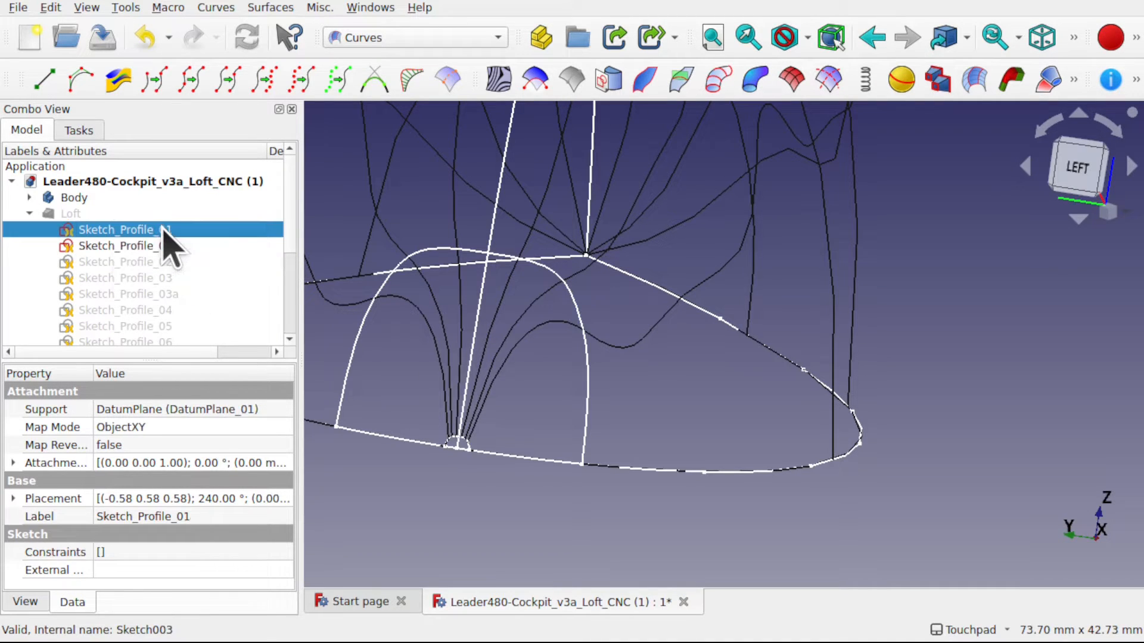
double_click(163, 231)
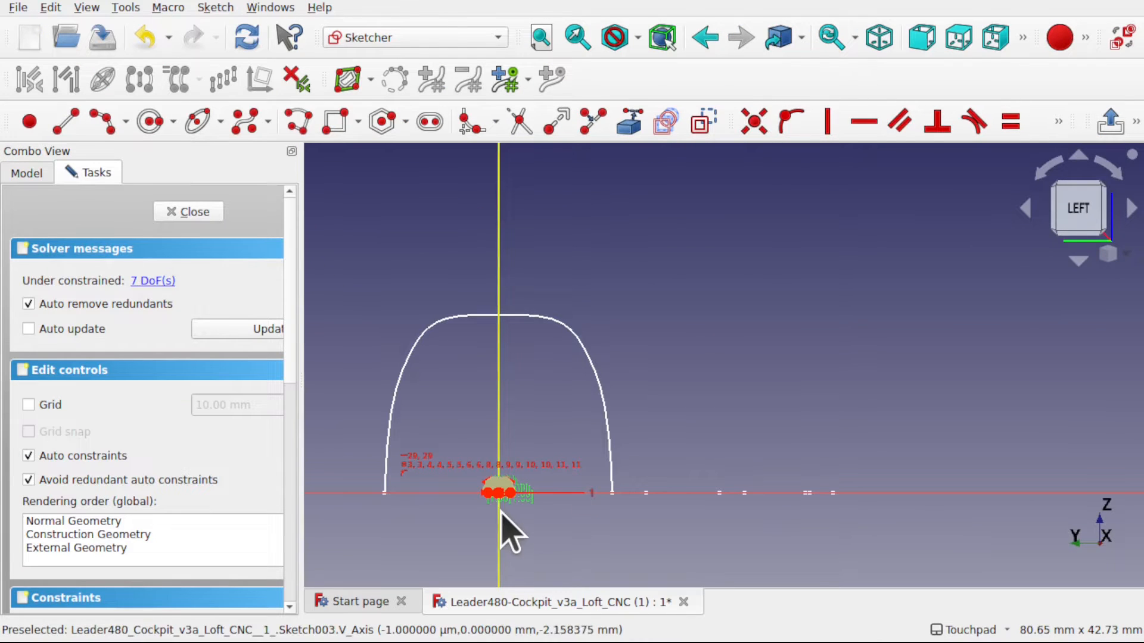
scroll(503, 527, up, 8)
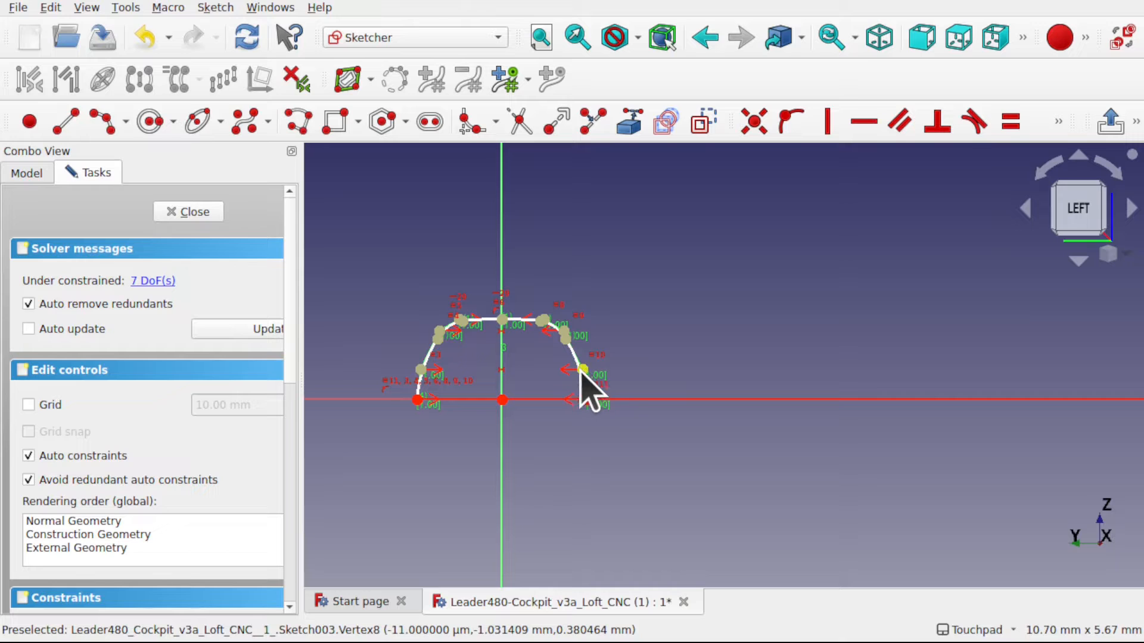
mouse_move(586, 366)
mouse_down()
mouse_move(613, 365)
mouse_move(523, 365)
mouse_move(638, 363)
mouse_move(584, 368)
mouse_up()
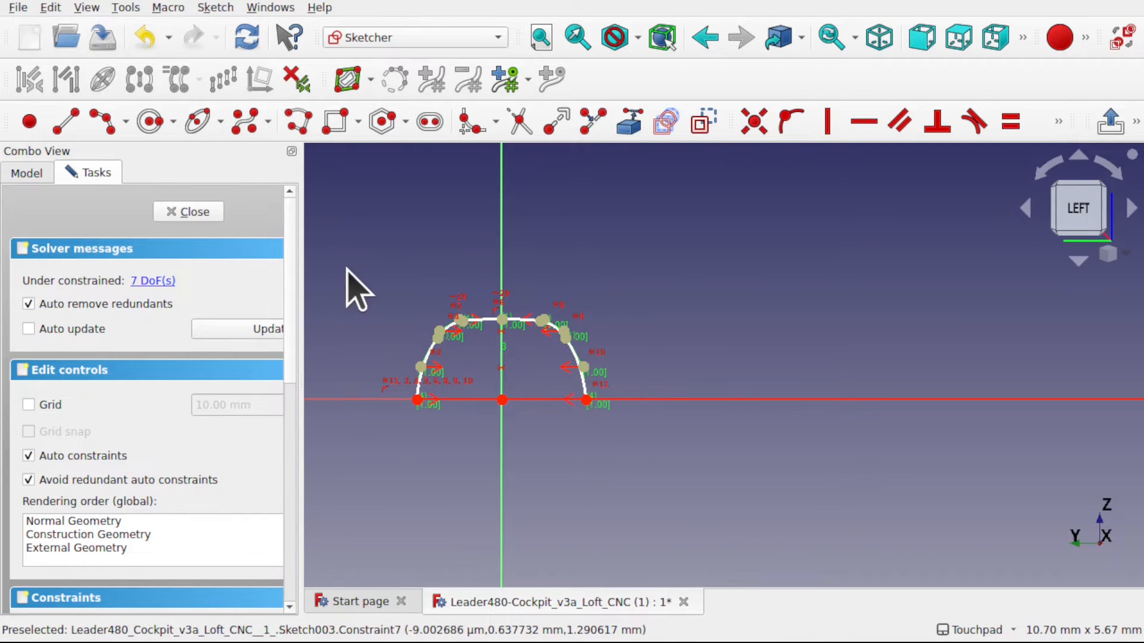
drag(347, 269, 661, 480)
key(Delete)
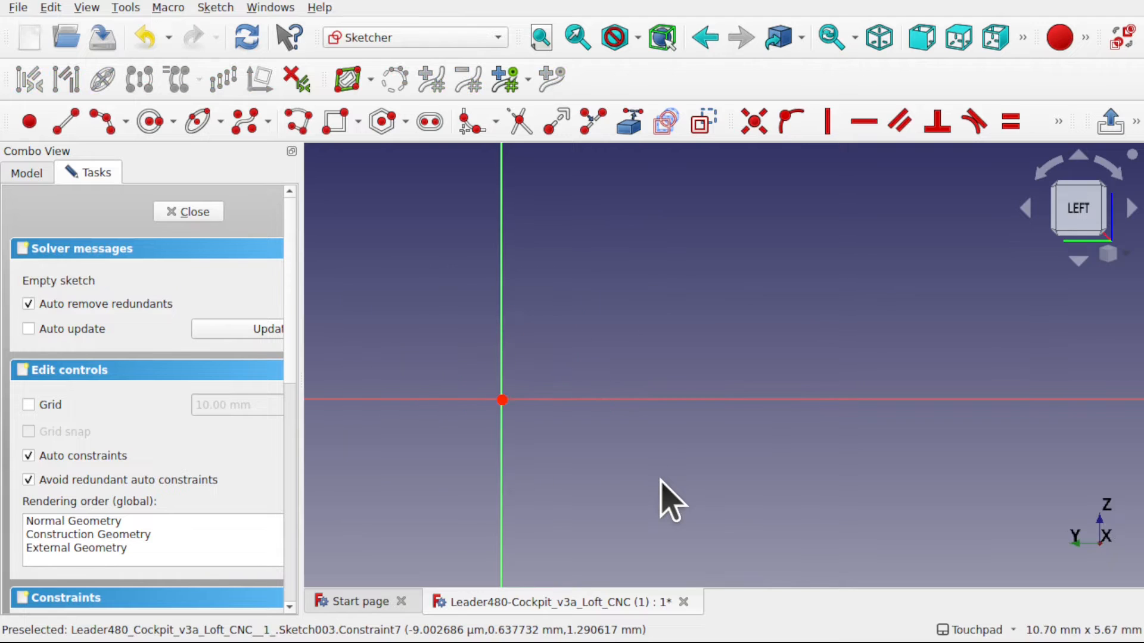
- Place a point about 3.8 mm sideways and 3.0 mm above the origin, and switch it from construction to normal geometry
scroll(631, 381, down, 5)
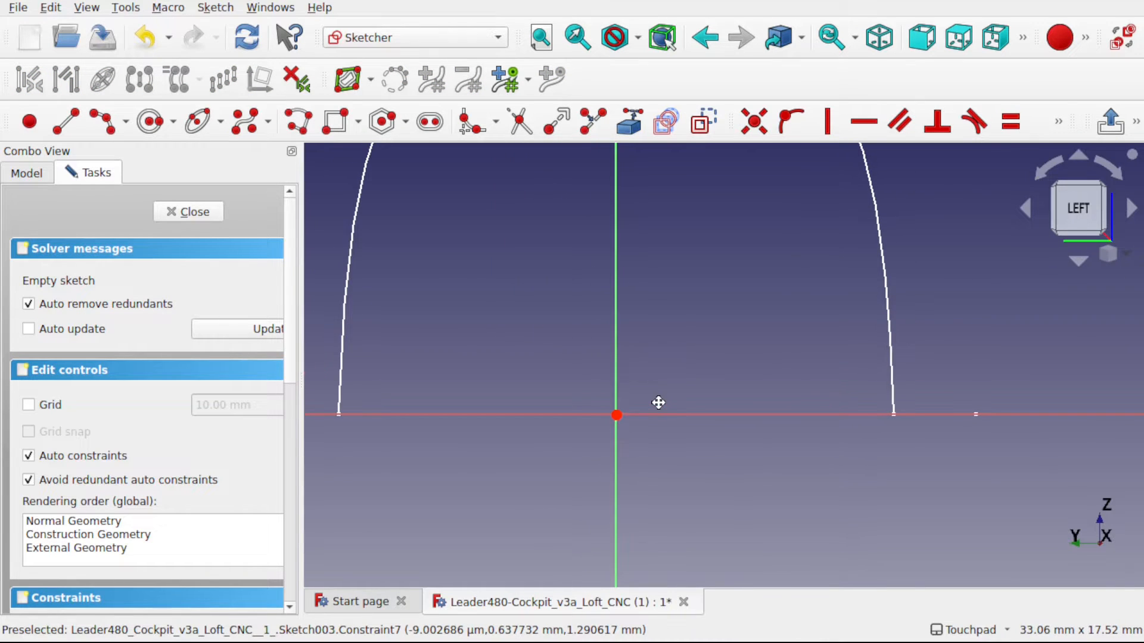
click(35, 126)
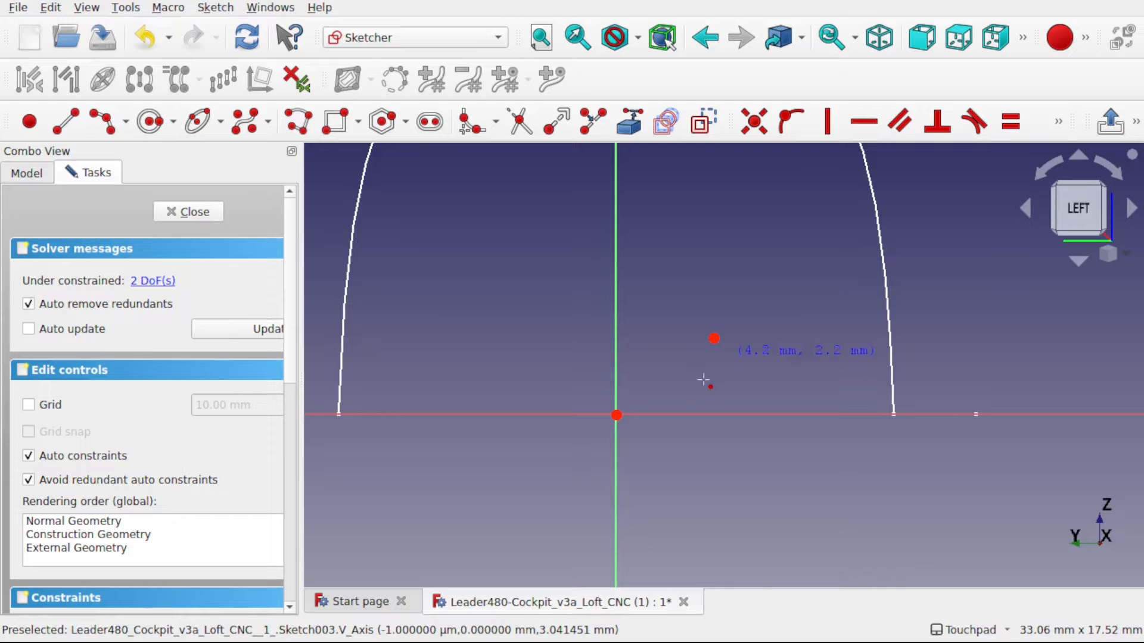
right_click(735, 353)
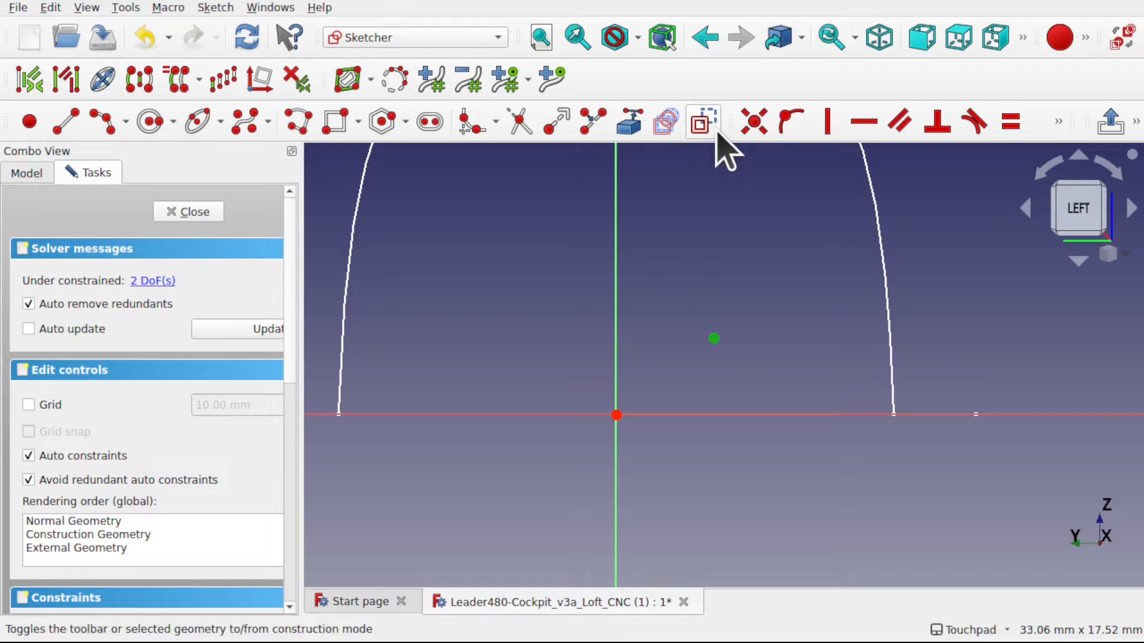
click(703, 122)
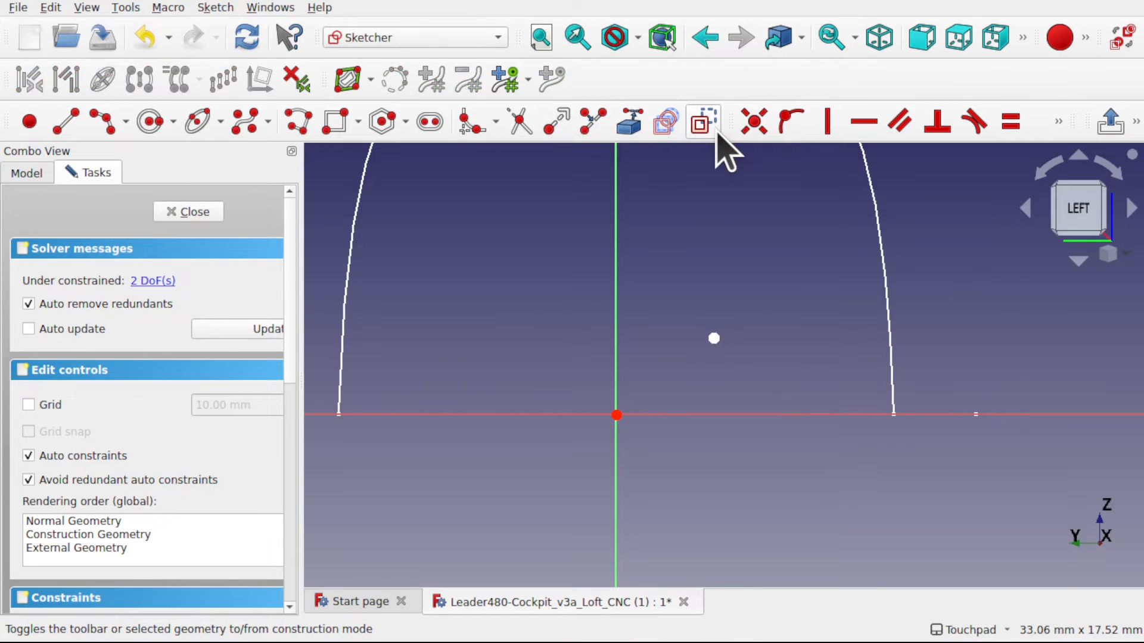
- Make the point coincident with the sketch origin and close the sketch
click(714, 339)
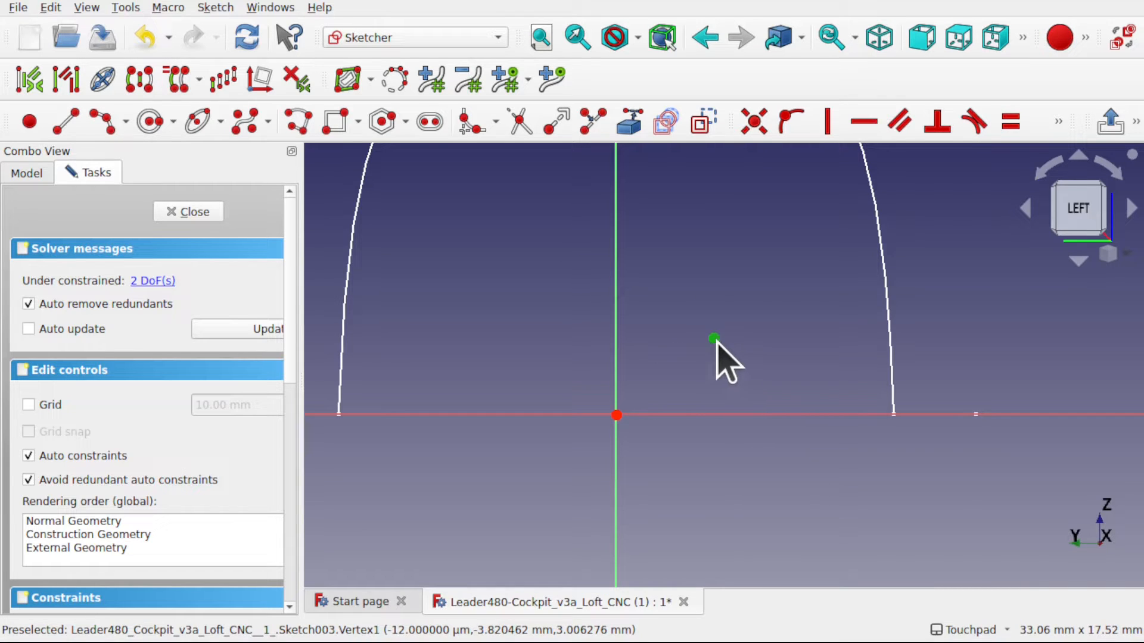
click(617, 417)
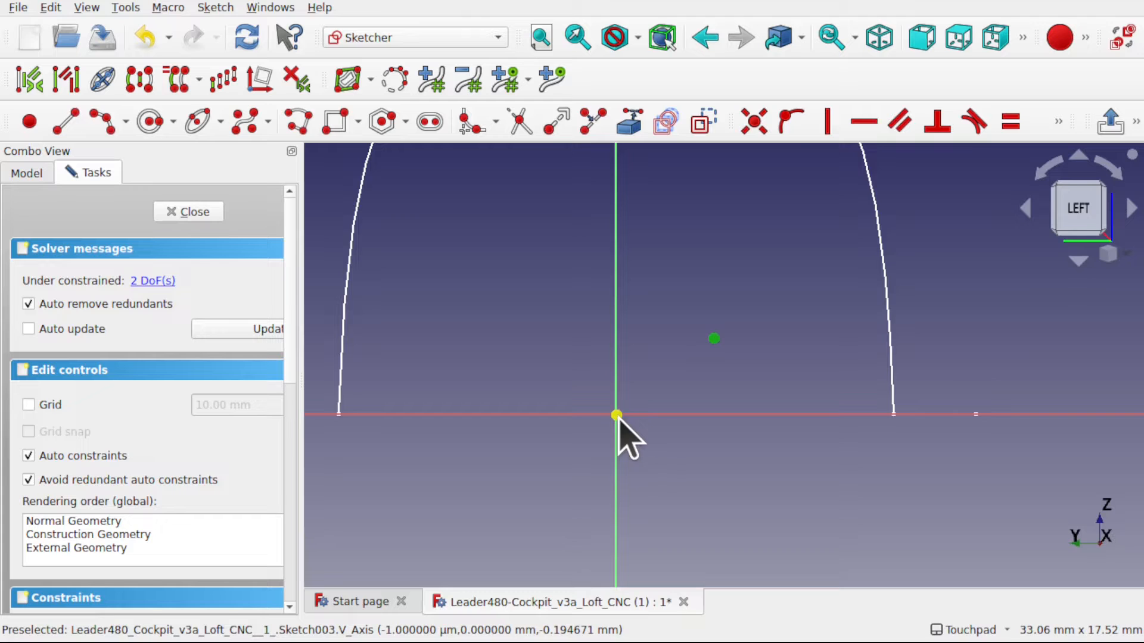
click(617, 416)
click(754, 123)
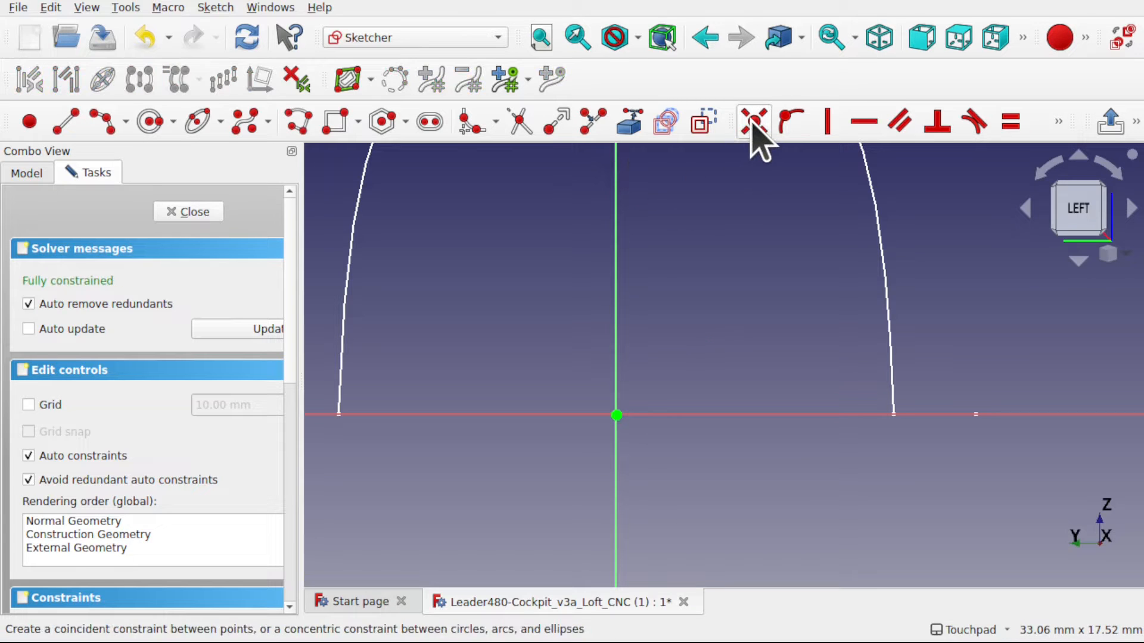
click(194, 210)
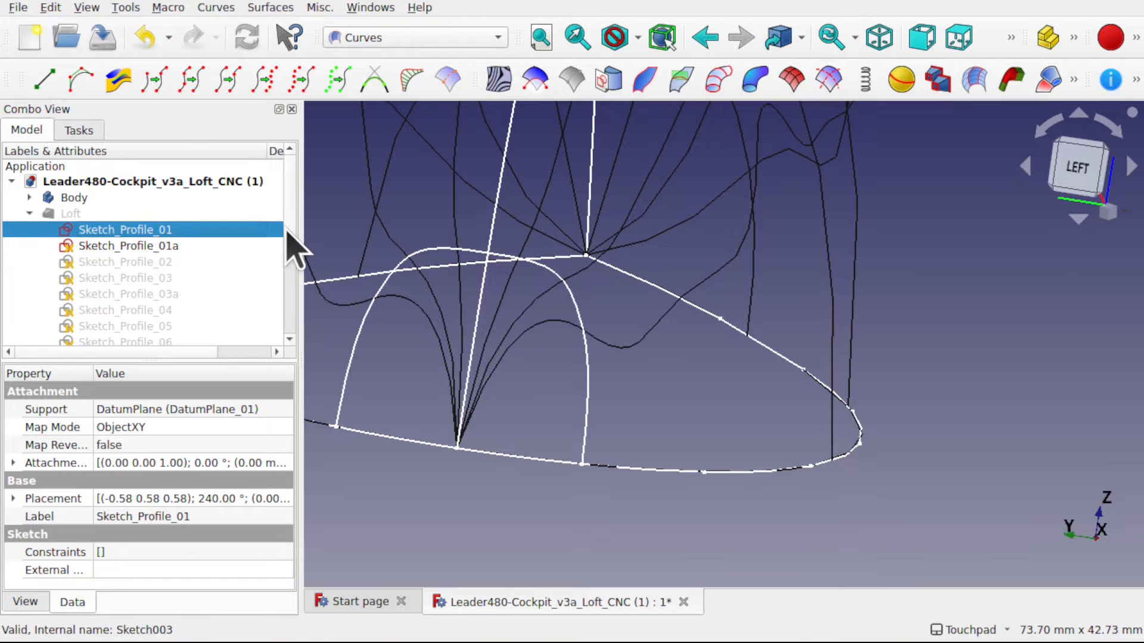
- Clear the selection and examine how the iso curves run from the nose point past Sketch_Profile_01a
drag(294, 242, 292, 354)
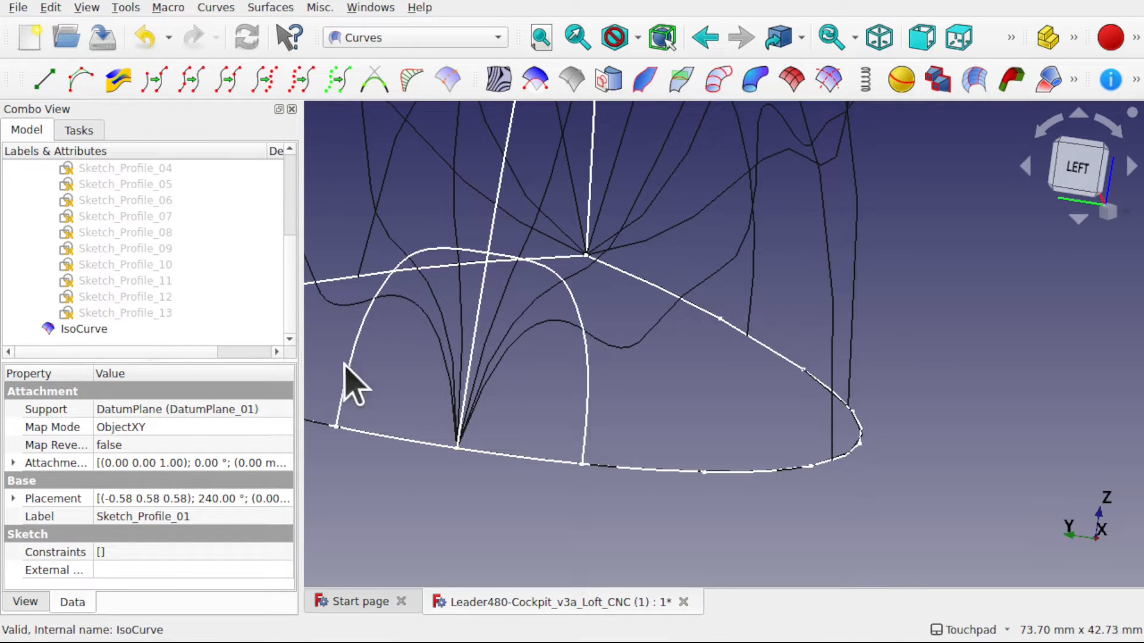
click(422, 410)
scroll(569, 406, down, 4)
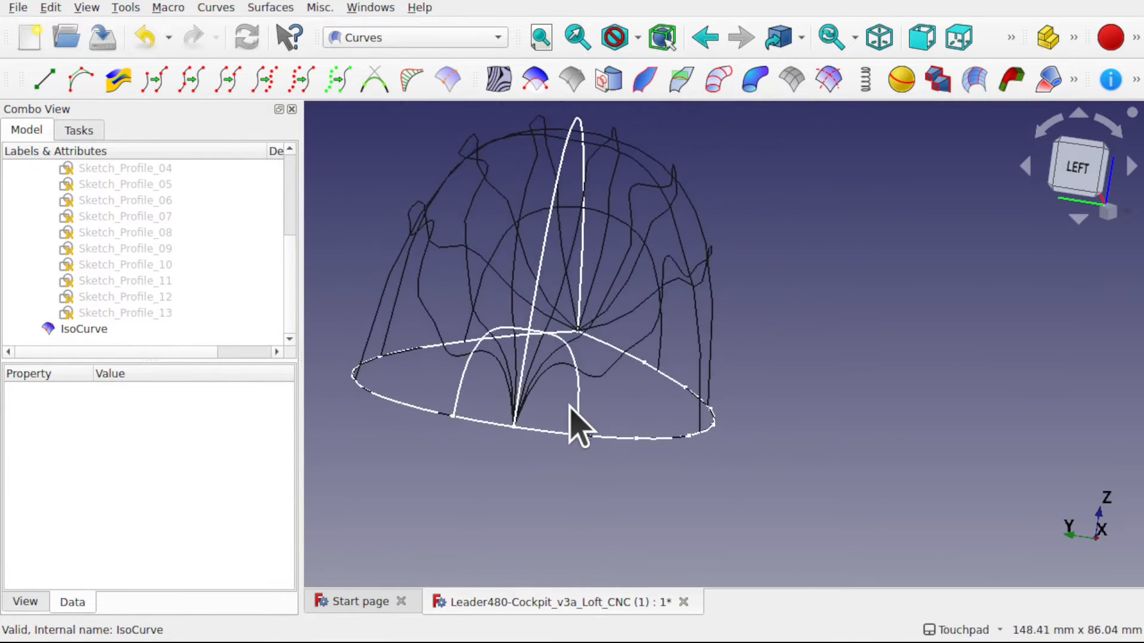
shift+middle_drag(569, 407, 609, 437)
shift+drag(609, 438, 578, 483)
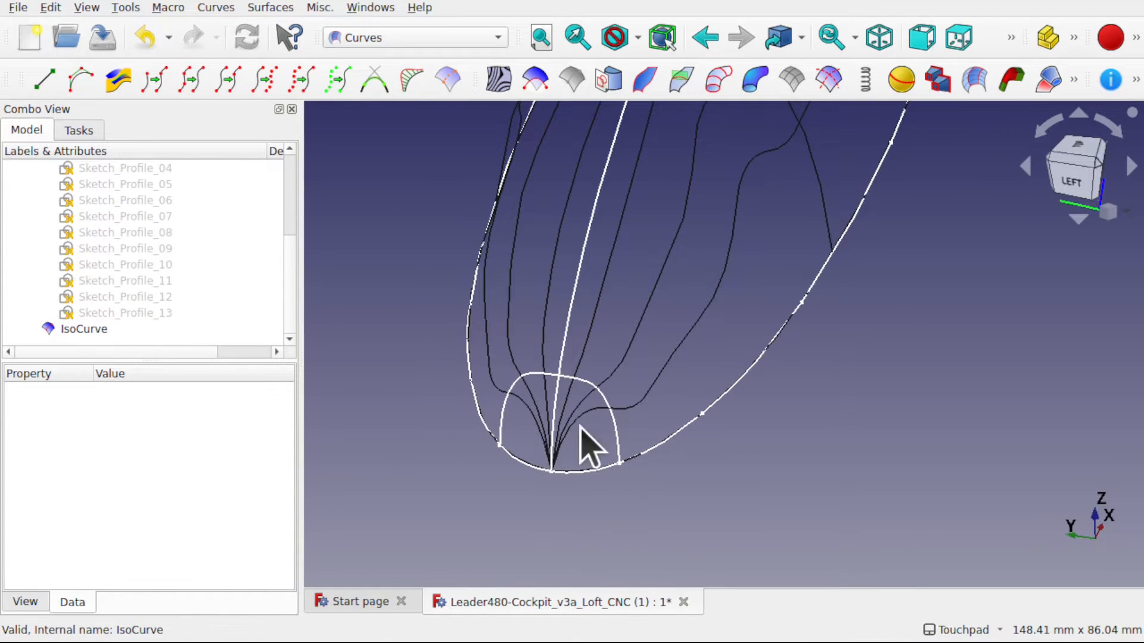
shift+drag(551, 471, 600, 442)
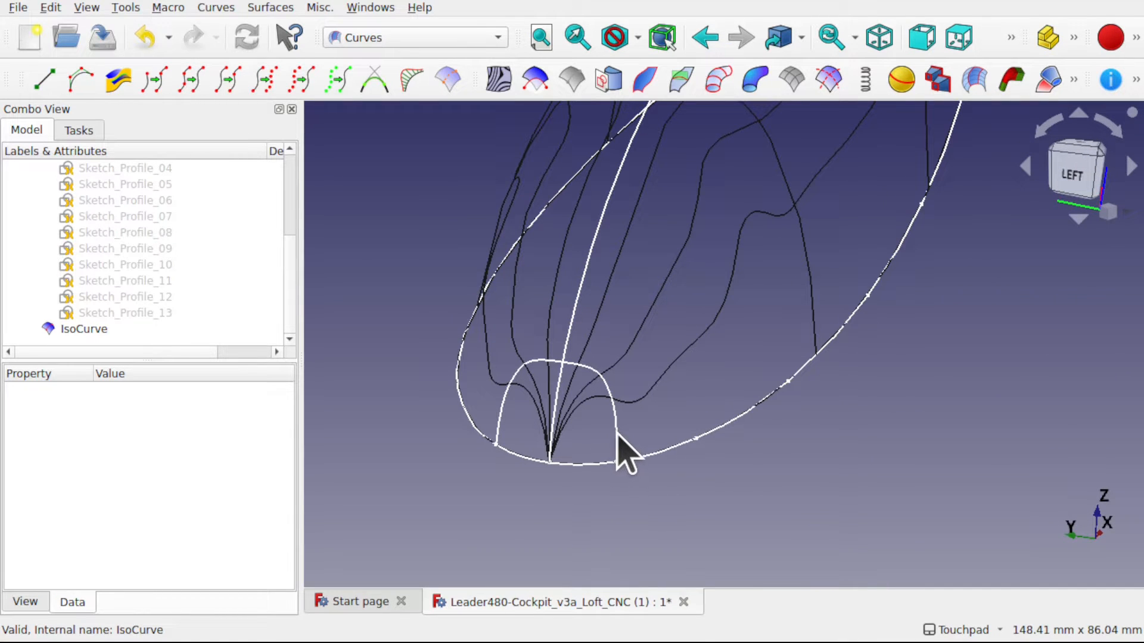
- Delete Sketch_Profile_01a near the nose tip despite the Loft's dependency, and check the nose curves
click(616, 418)
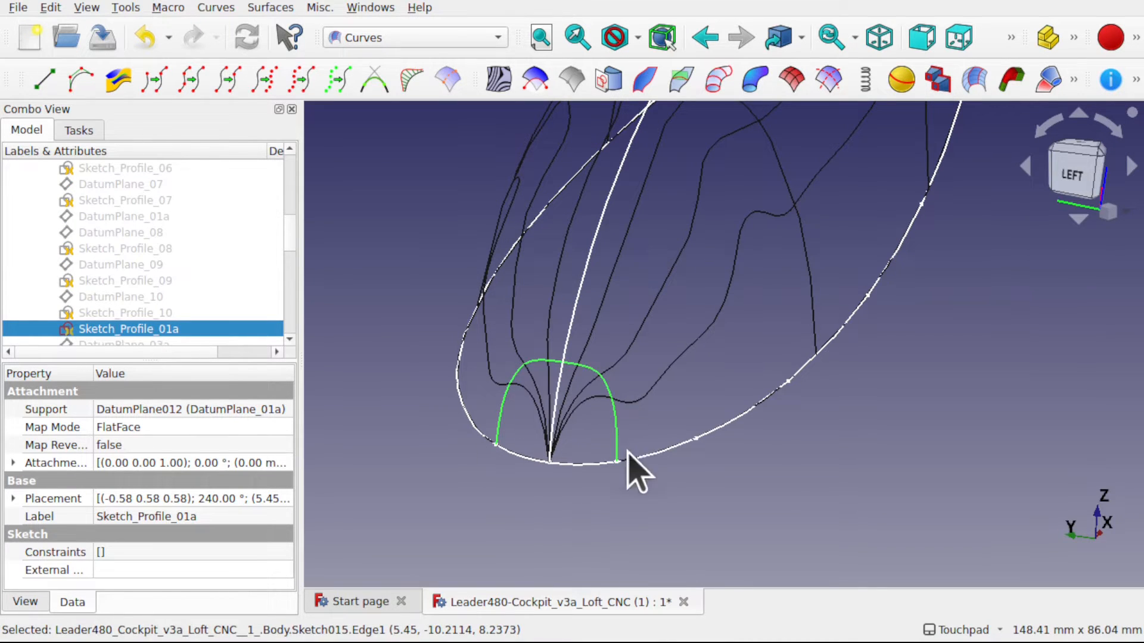
scroll(651, 387, down, 1)
shift+drag(731, 369, 608, 417)
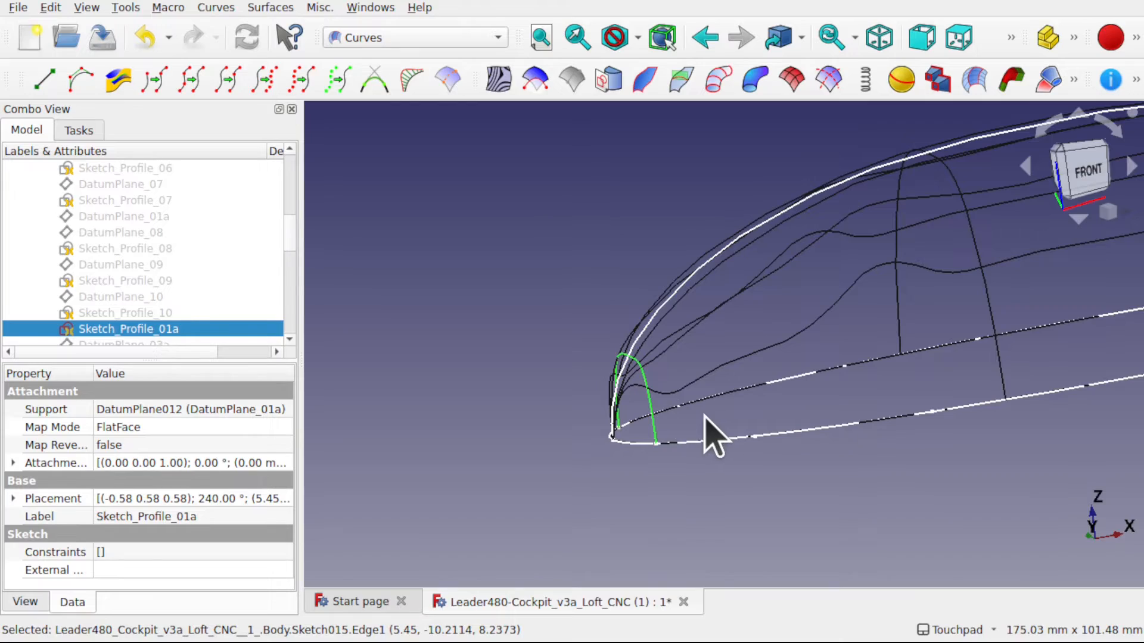
key(Delete)
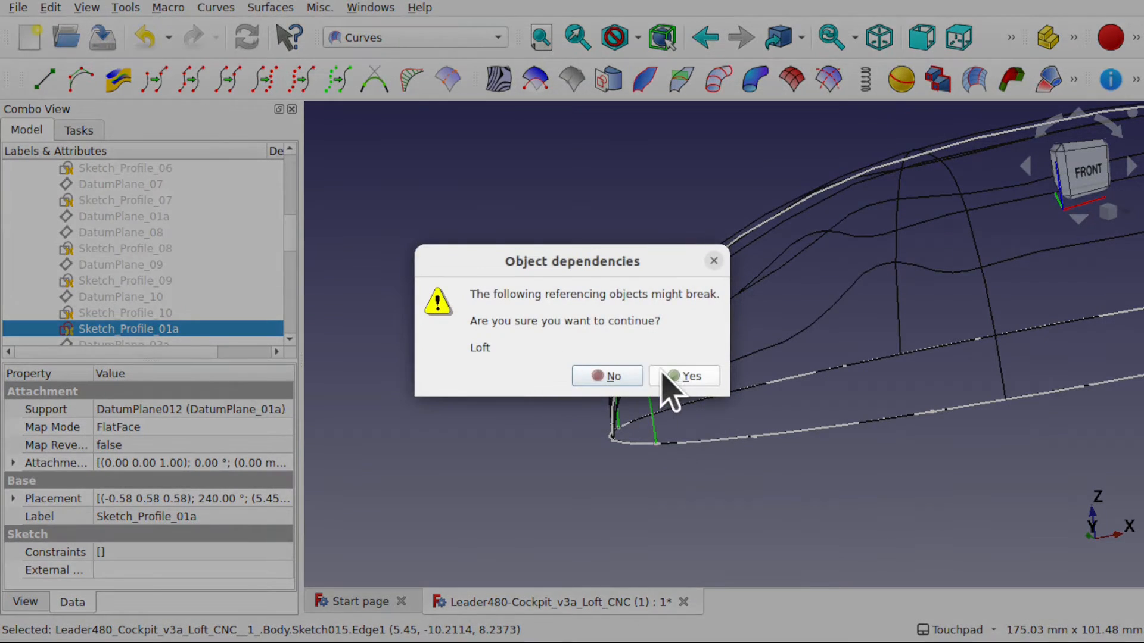
click(666, 381)
mouse_move(666, 387)
shift+mouse_down()
mouse_move(867, 382)
mouse_move(659, 365)
mouse_move(639, 377)
shift+mouse_up()
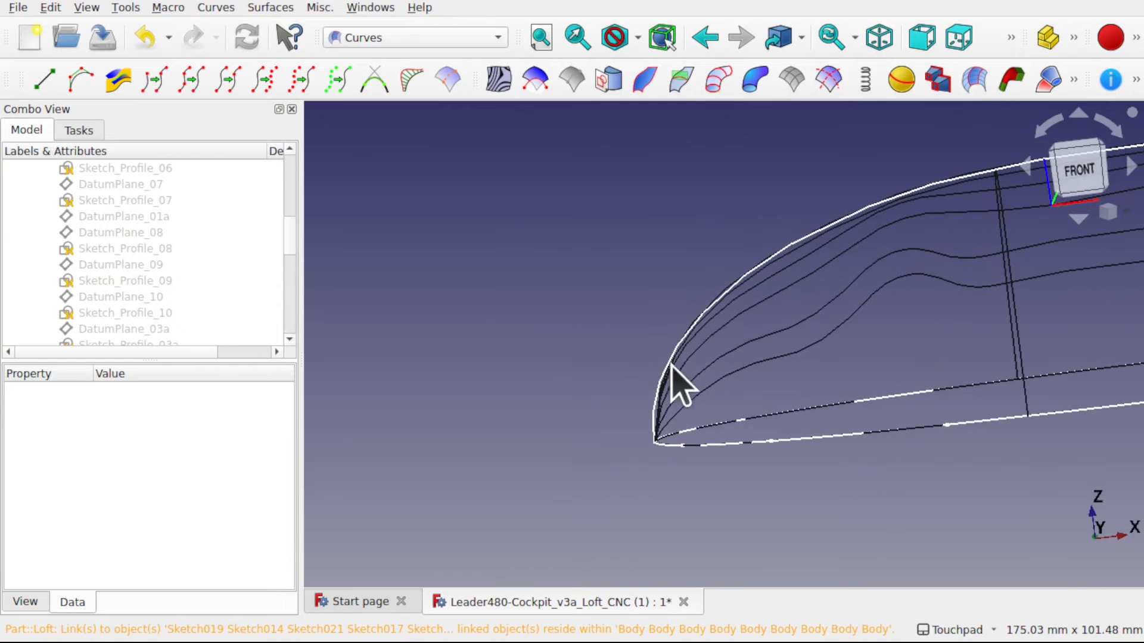
mouse_move(856, 297)
shift+mouse_down()
mouse_move(912, 338)
mouse_move(773, 408)
mouse_move(630, 405)
shift+mouse_up()
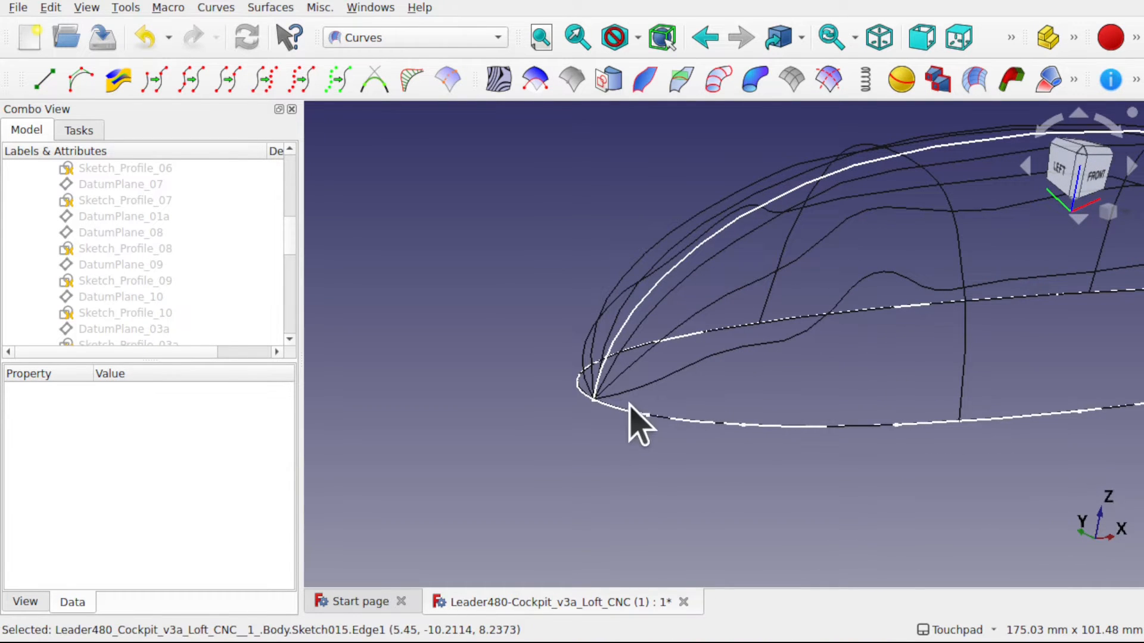
- Examine from the front how the iso curves near the nose deviate from the side outline
shift+drag(790, 345, 745, 232)
scroll(687, 266, up, 4)
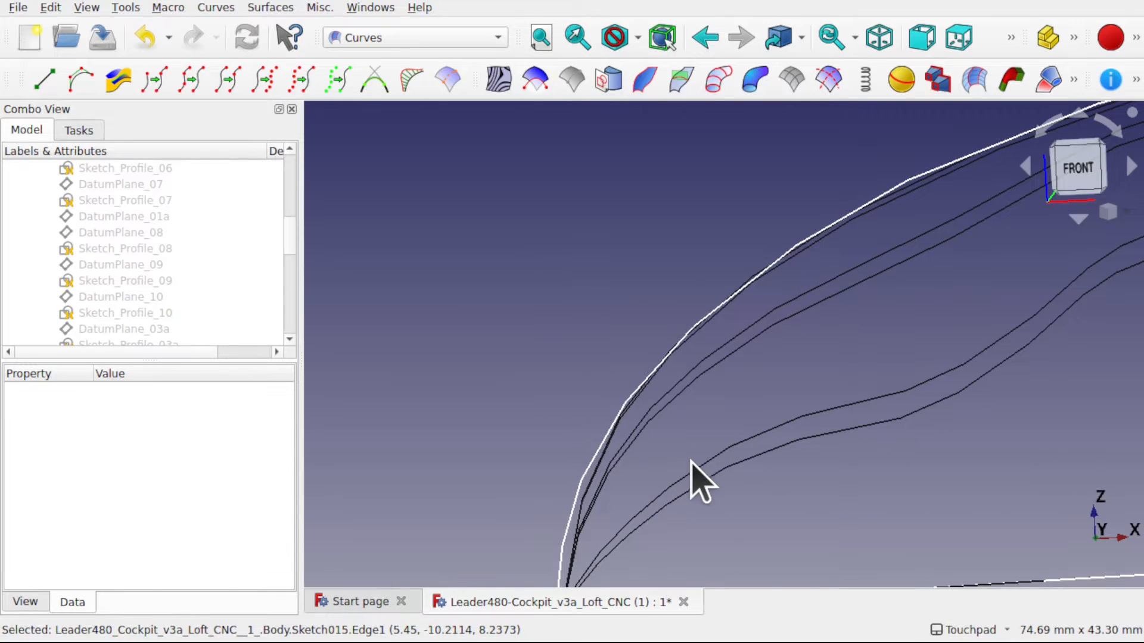
scroll(691, 464, down, 5)
scroll(691, 463, up, 5)
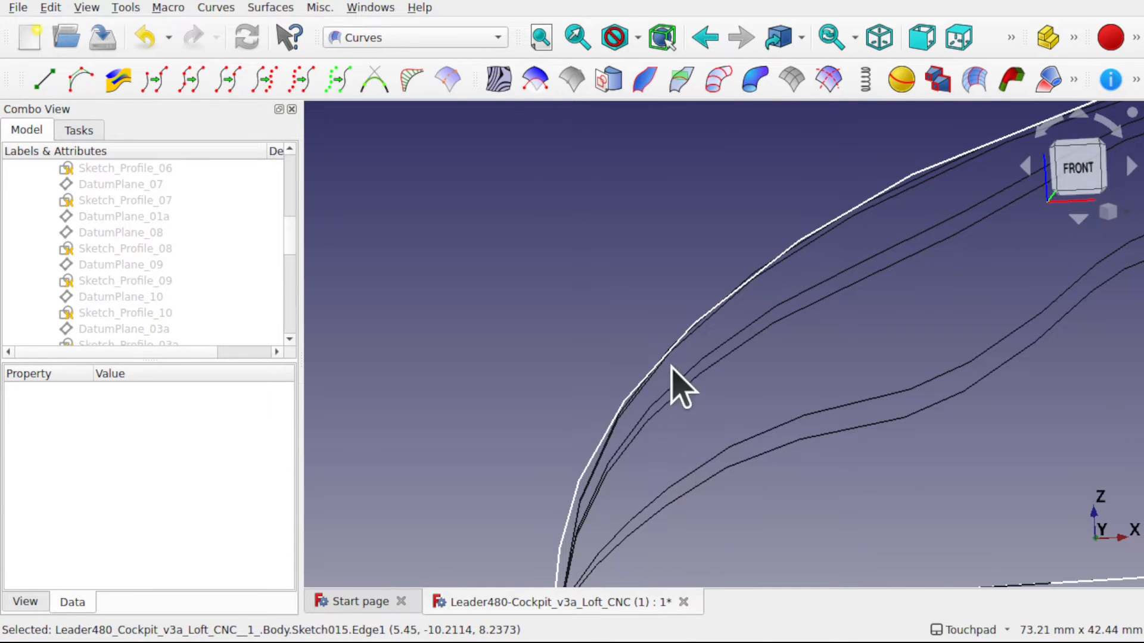
click(799, 255)
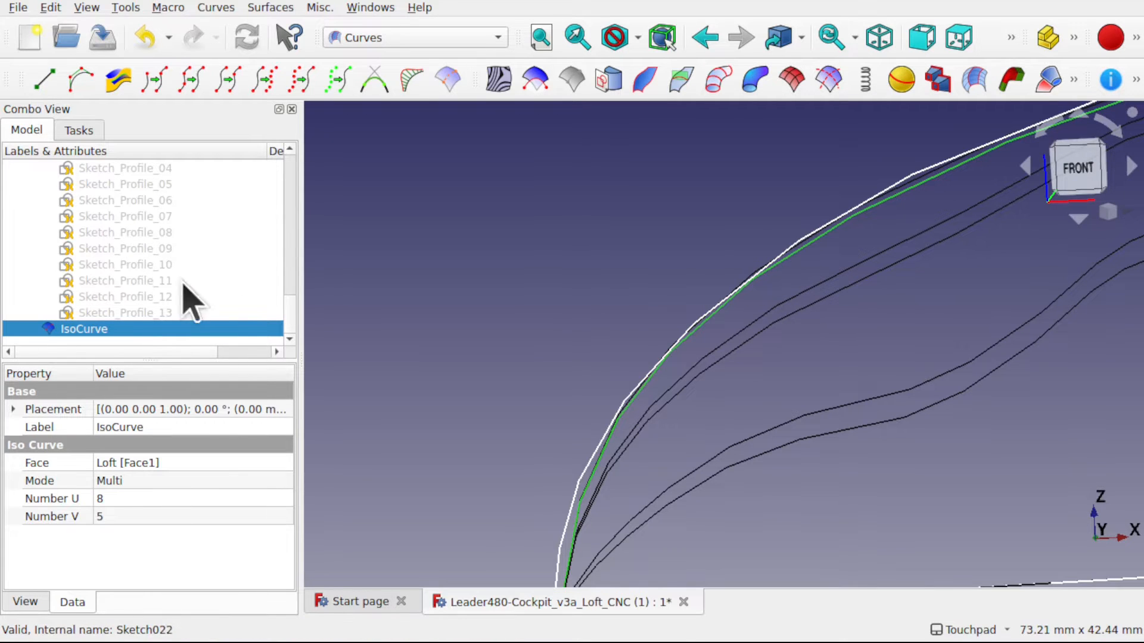
scroll(274, 225, up, 10)
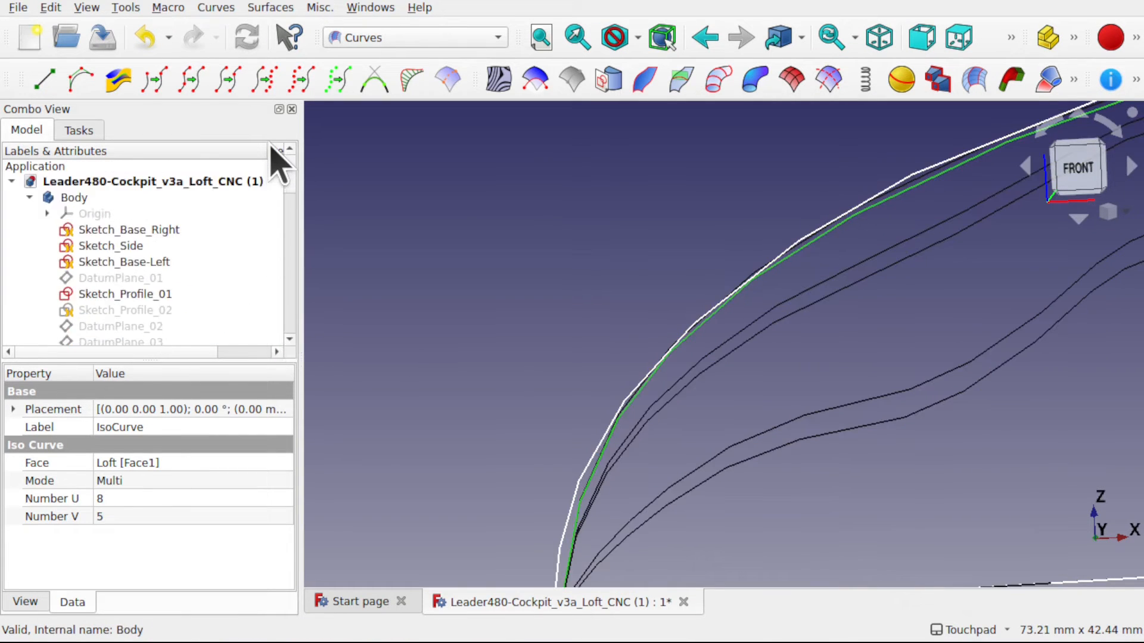
- Identify Sketch_Side as the side outline and set its display deviation to 0.05
click(159, 233)
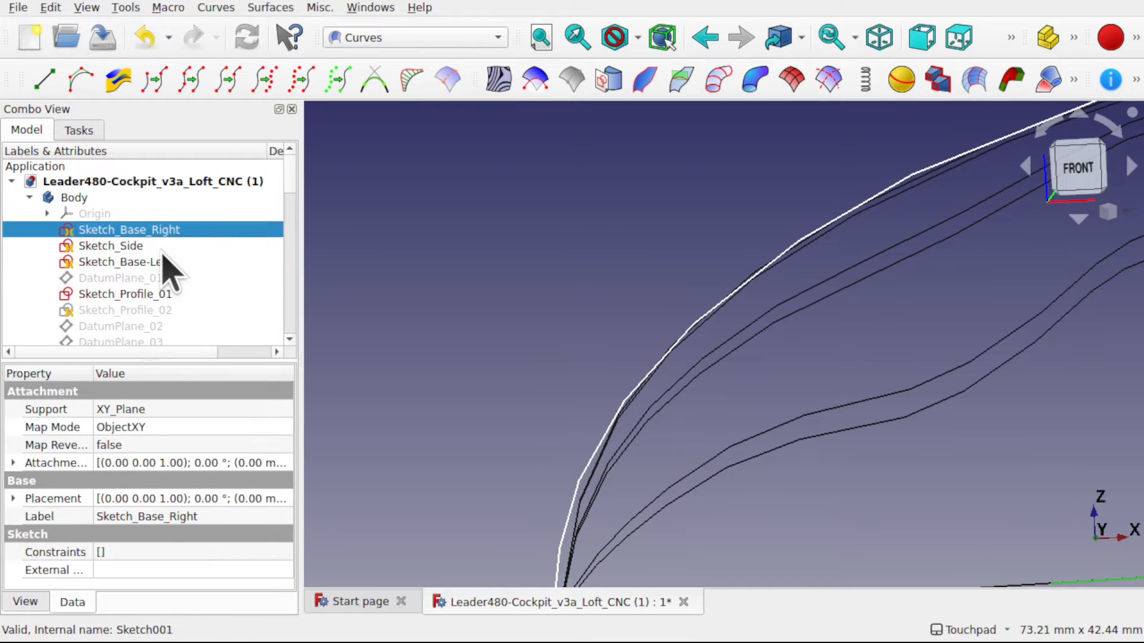
click(143, 277)
click(148, 263)
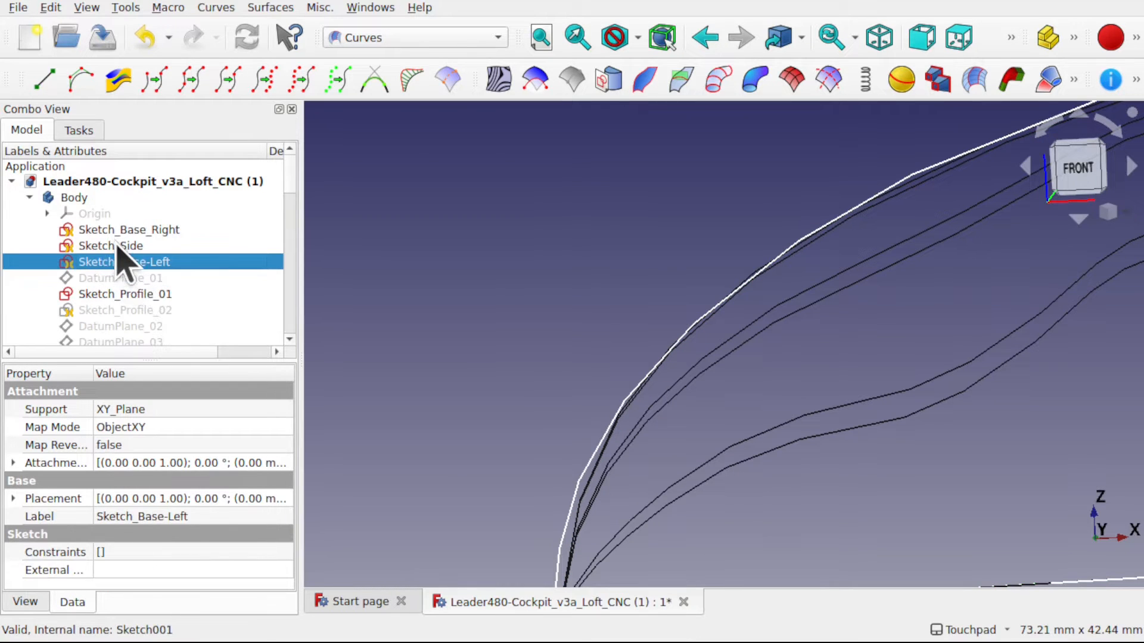
click(118, 246)
scroll(566, 319, down, 4)
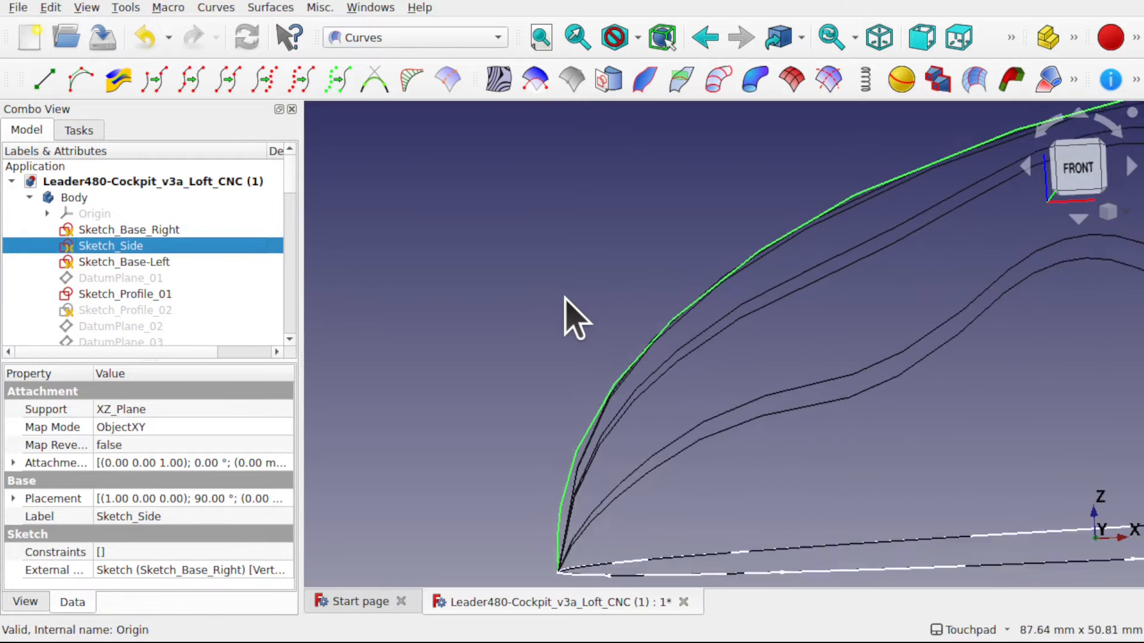
click(44, 603)
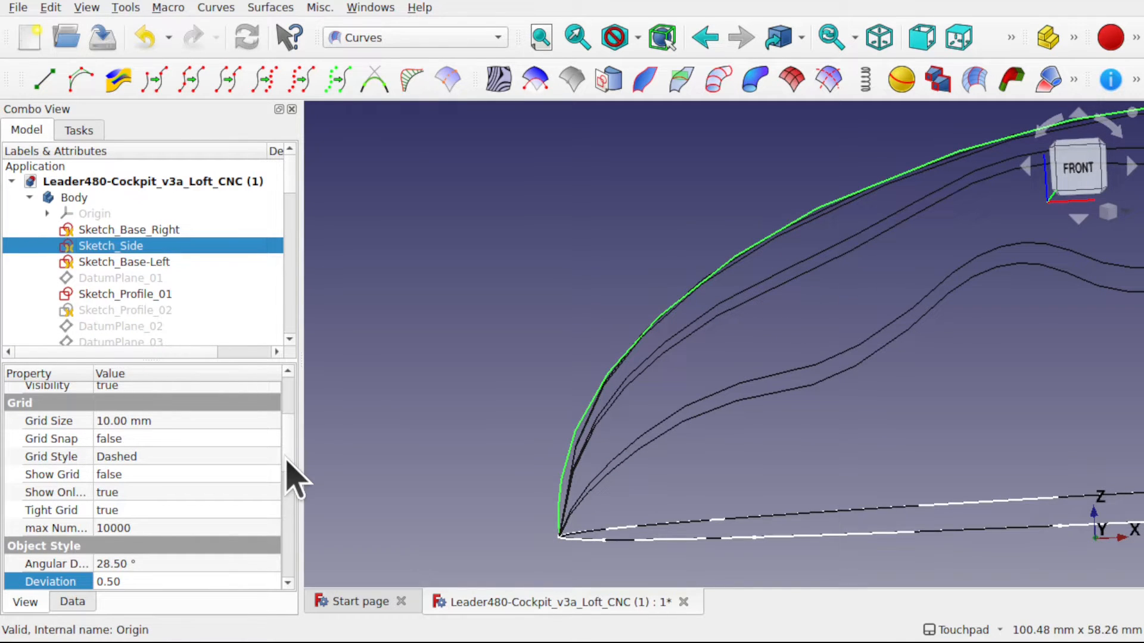
scroll(288, 477, down, 2)
click(197, 503)
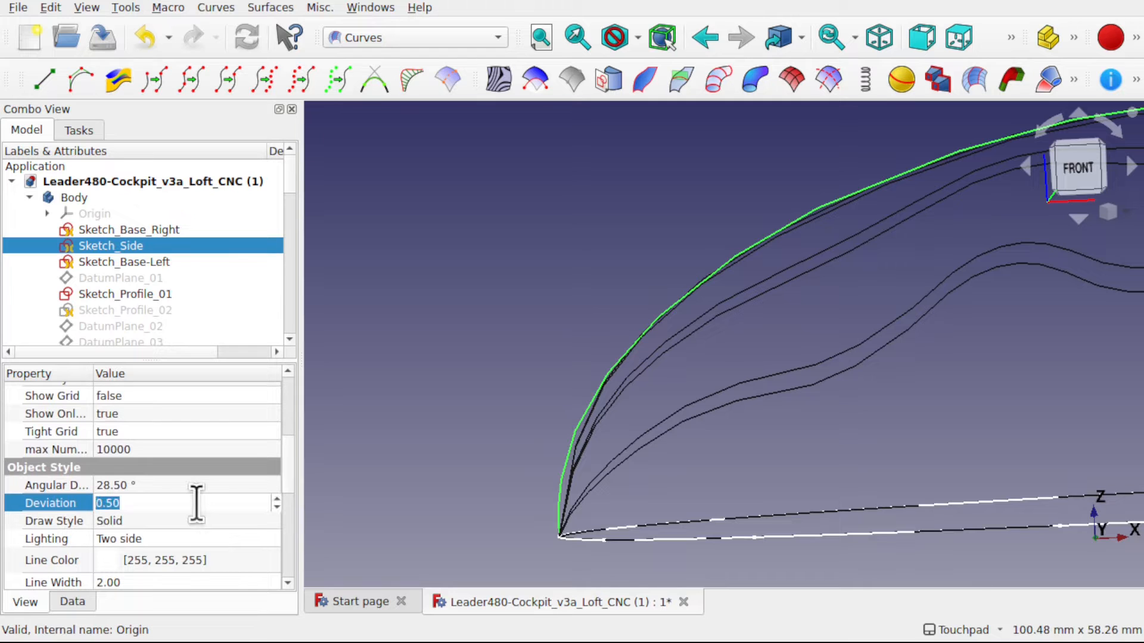
text(0.05)
key(Return)
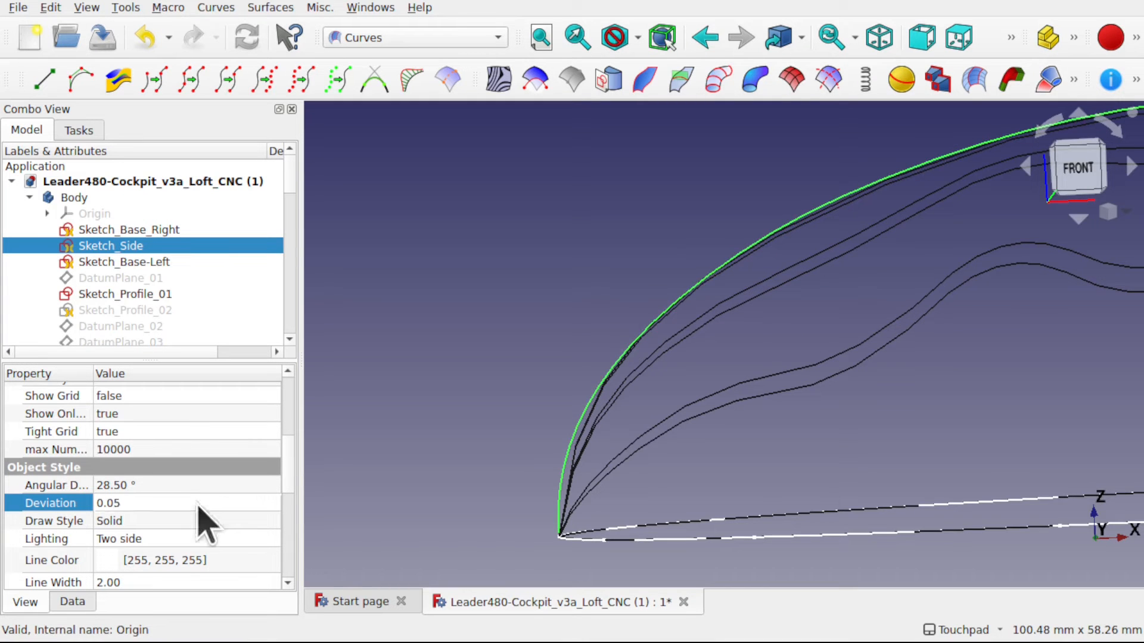
- Show the Loft solid again and examine its nose against the side and base outlines
alt+drag(647, 423, 690, 454)
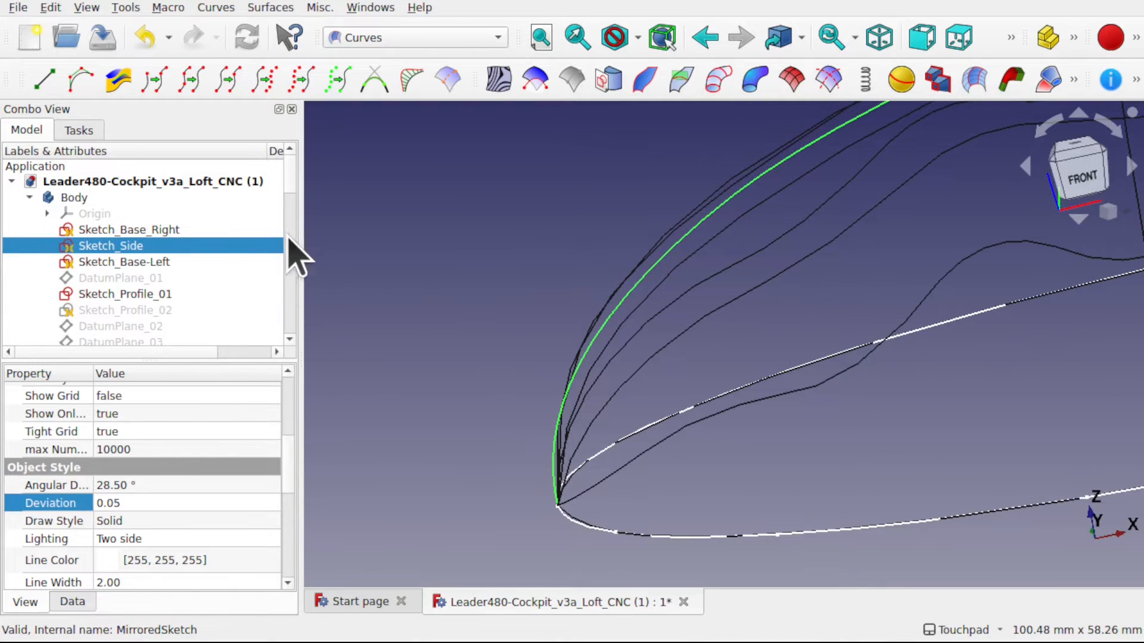
scroll(292, 191, down, 1)
scroll(280, 333, down, 5)
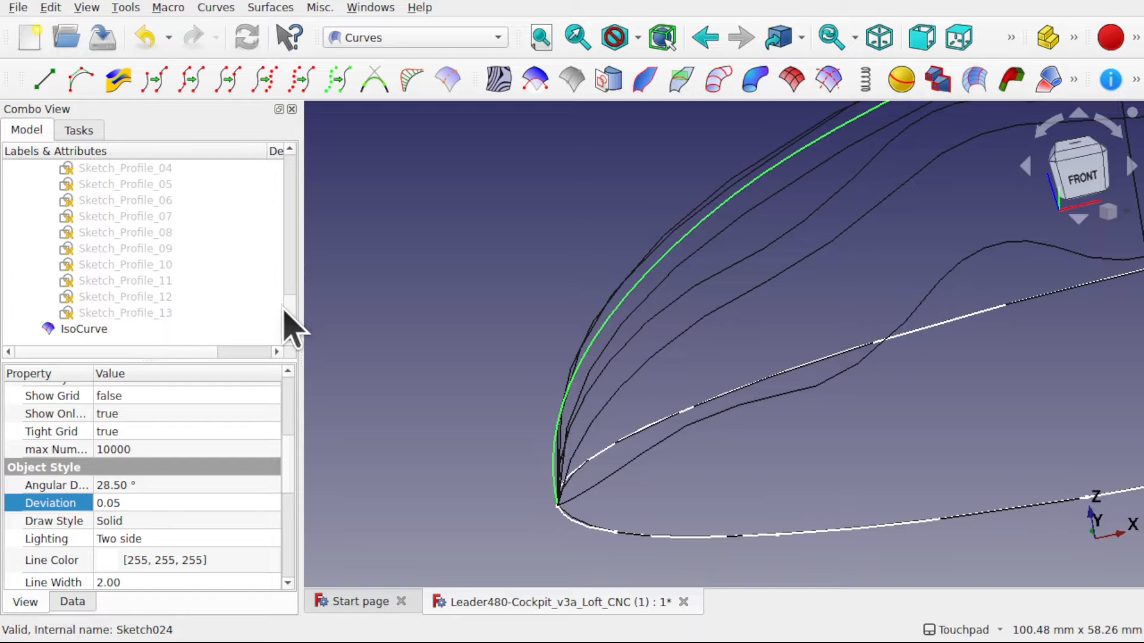
drag(284, 311, 290, 279)
click(82, 234)
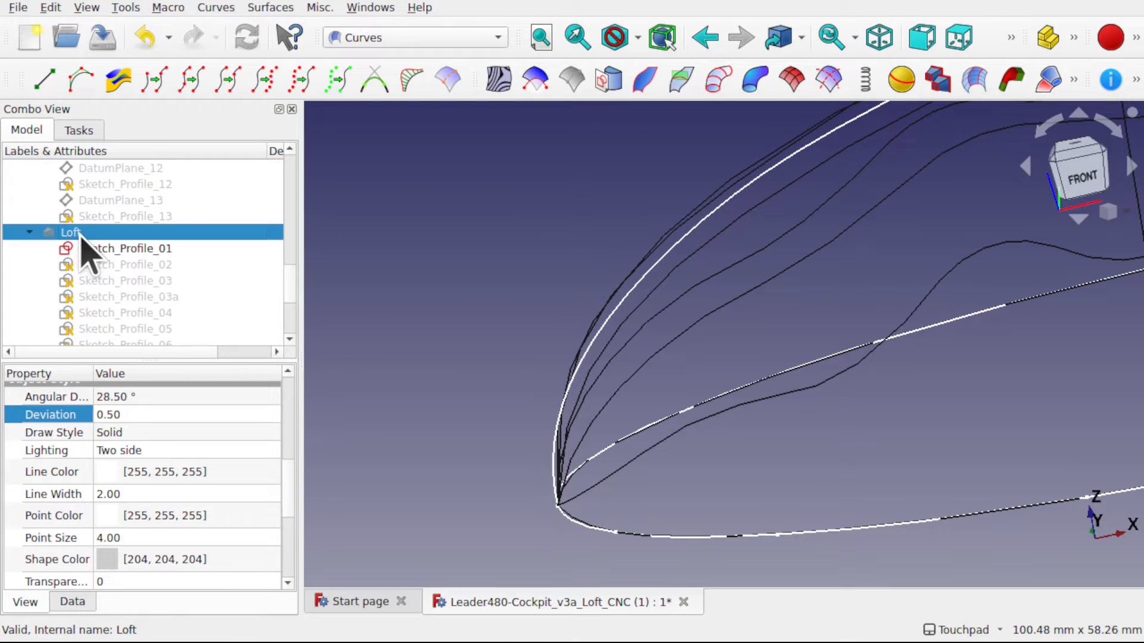
key(space)
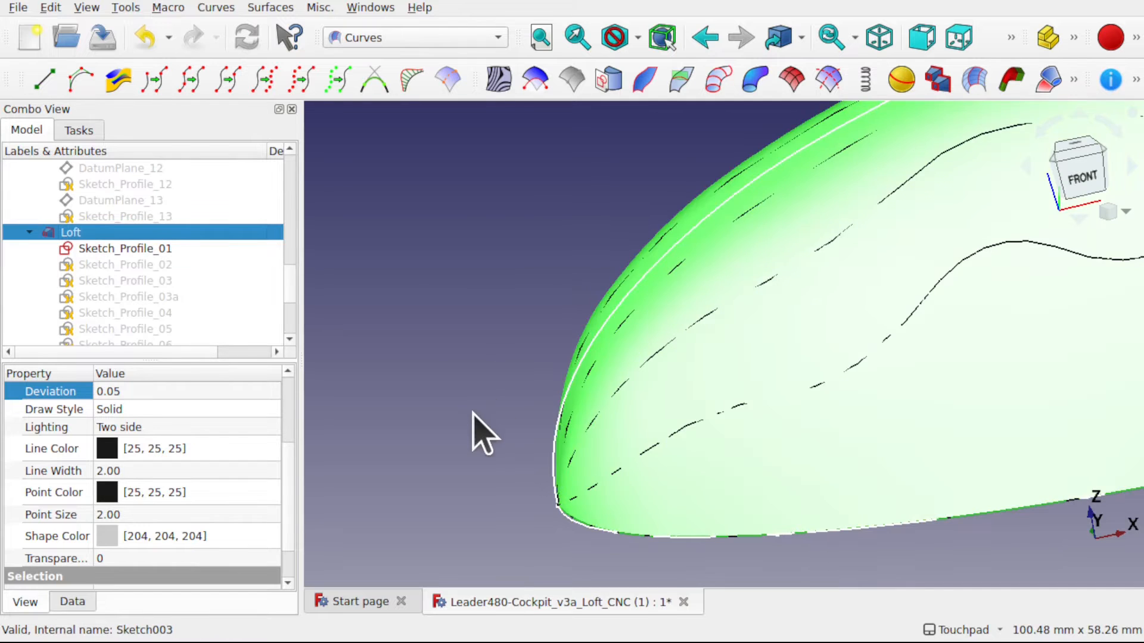
click(478, 429)
alt+drag(478, 429, 575, 372)
scroll(618, 404, up, 4)
shift+drag(672, 382, 718, 386)
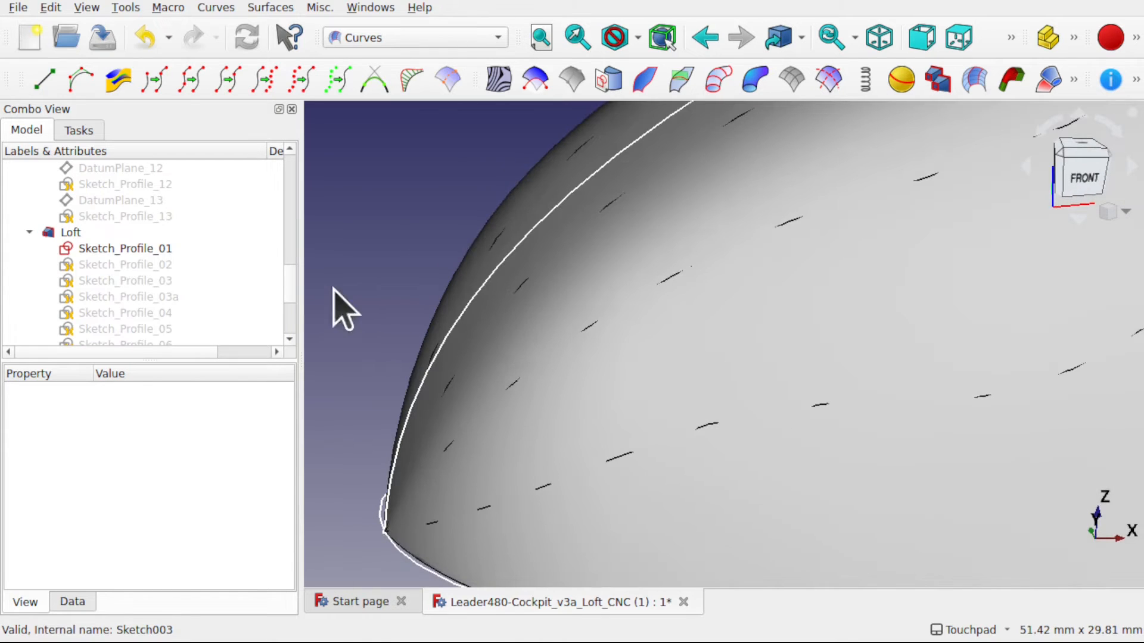
- Open Sketch_Profile_01 of the Loft for editing and delete the point at its origin
double_click(144, 249)
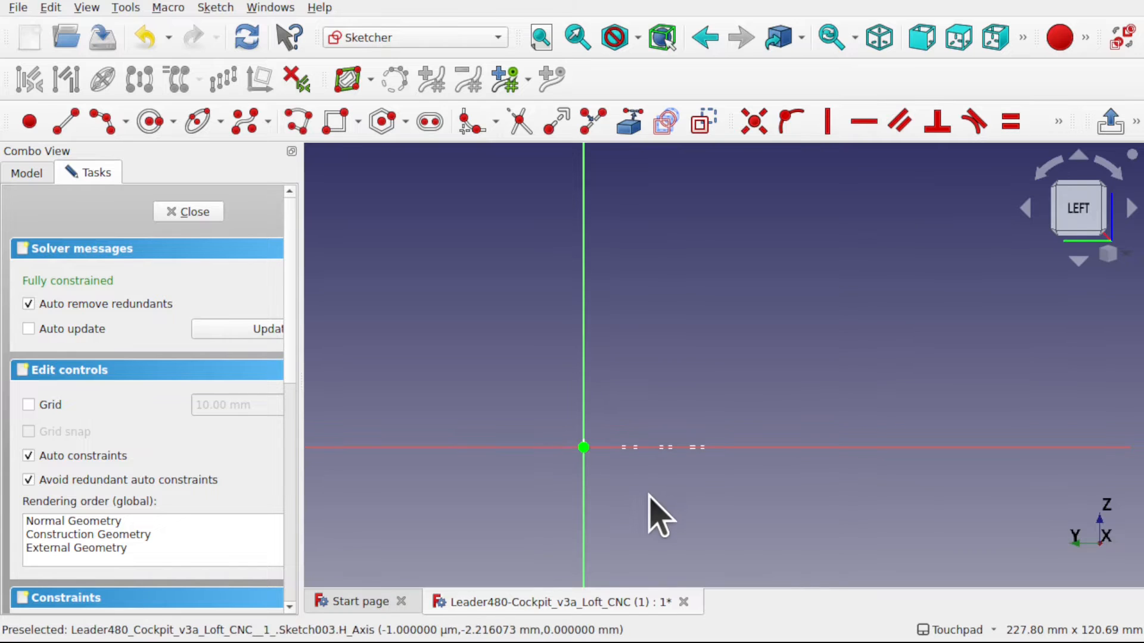
scroll(642, 493, down, 4)
scroll(640, 492, up, 1)
scroll(642, 500, down, 1)
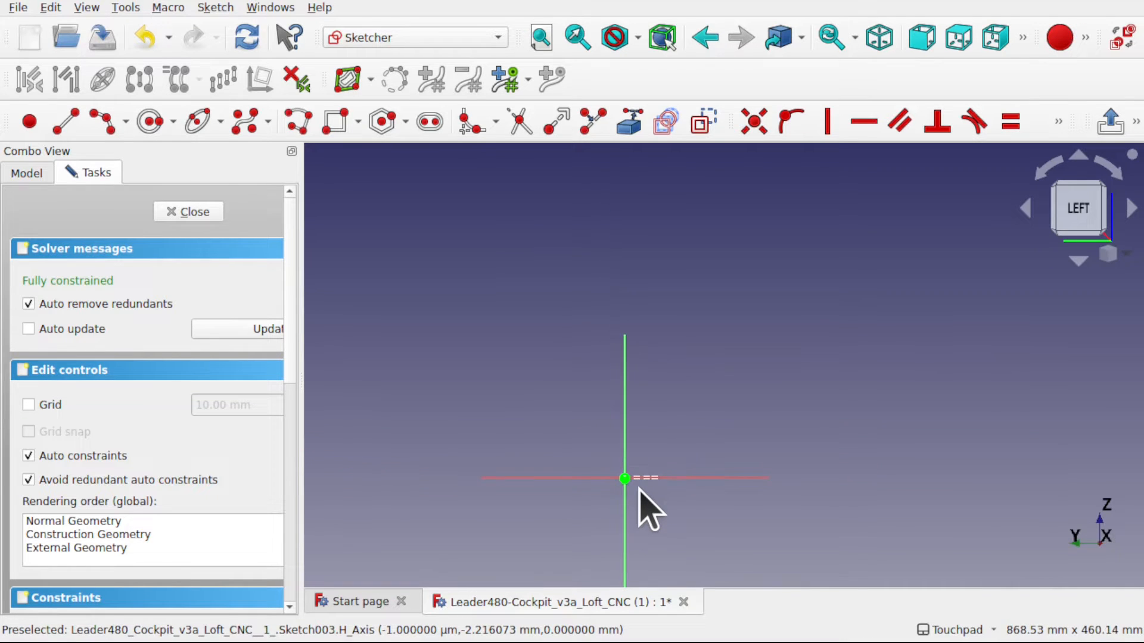
scroll(640, 501, up, 3)
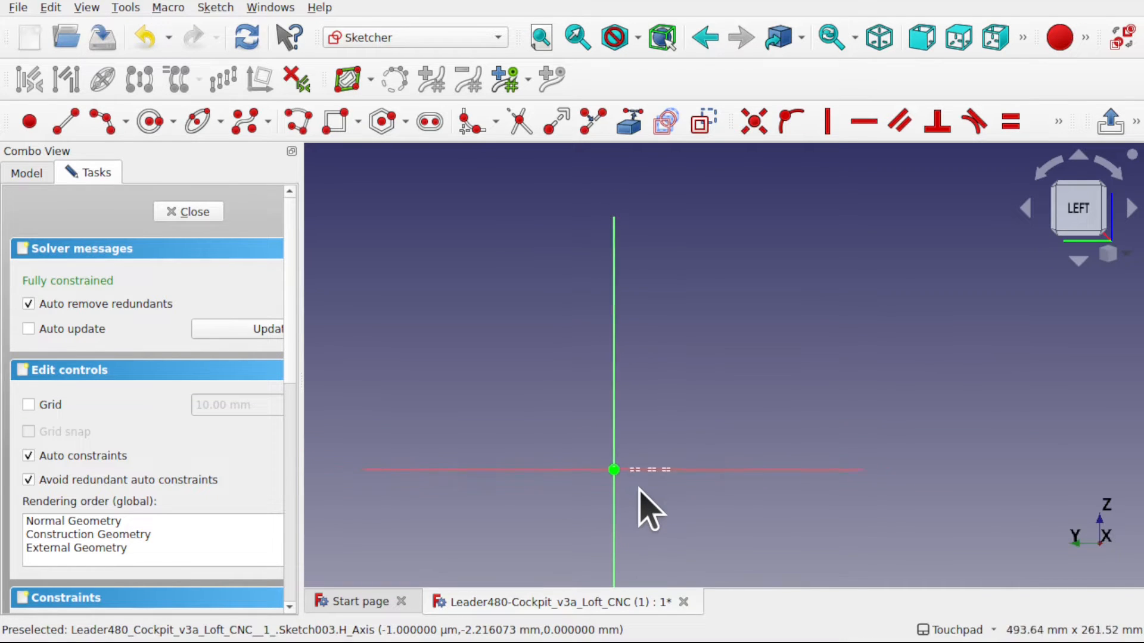
click(605, 462)
key(Delete)
scroll(604, 463, up, 5)
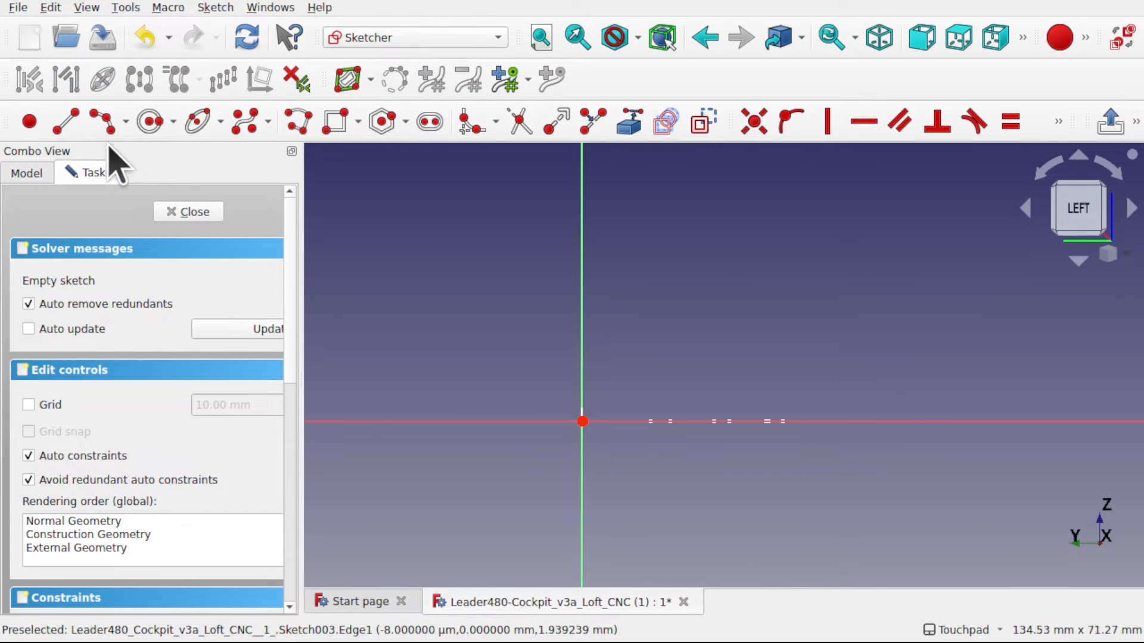
- Draw a short line along the horizontal axis across the origin, one end about 3.6 mm from it, and close the sketch
click(66, 122)
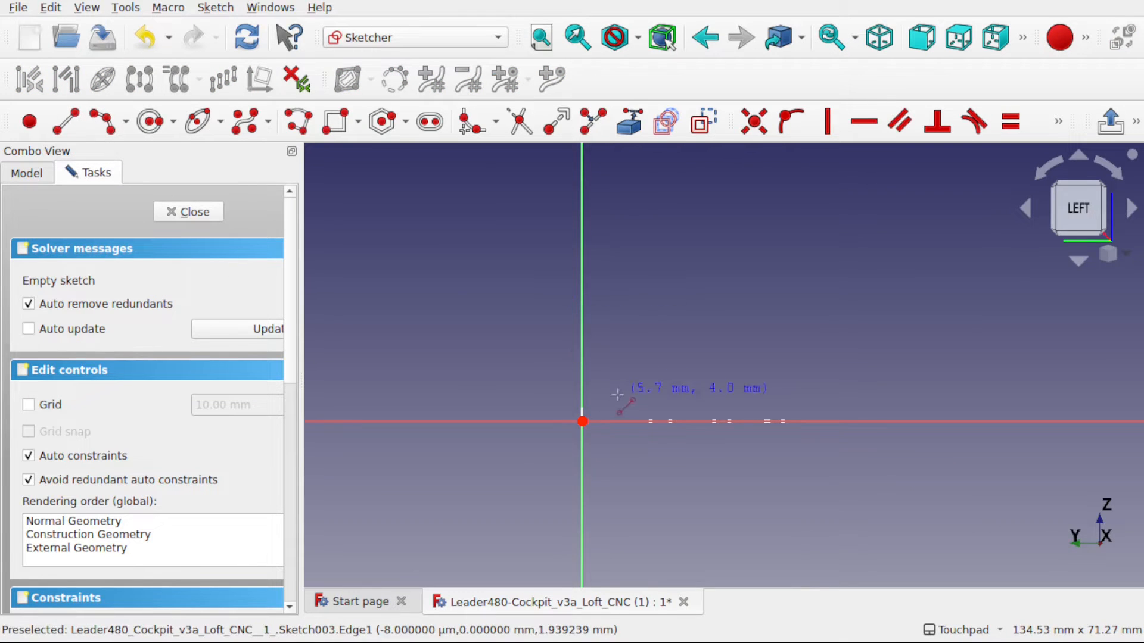
click(582, 421)
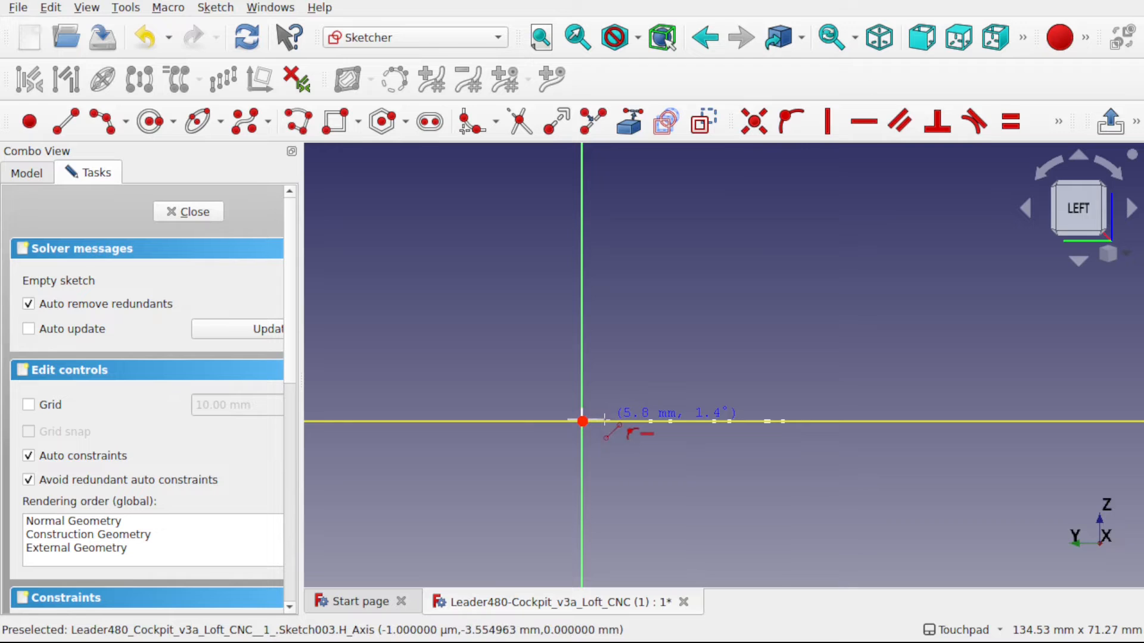
click(603, 424)
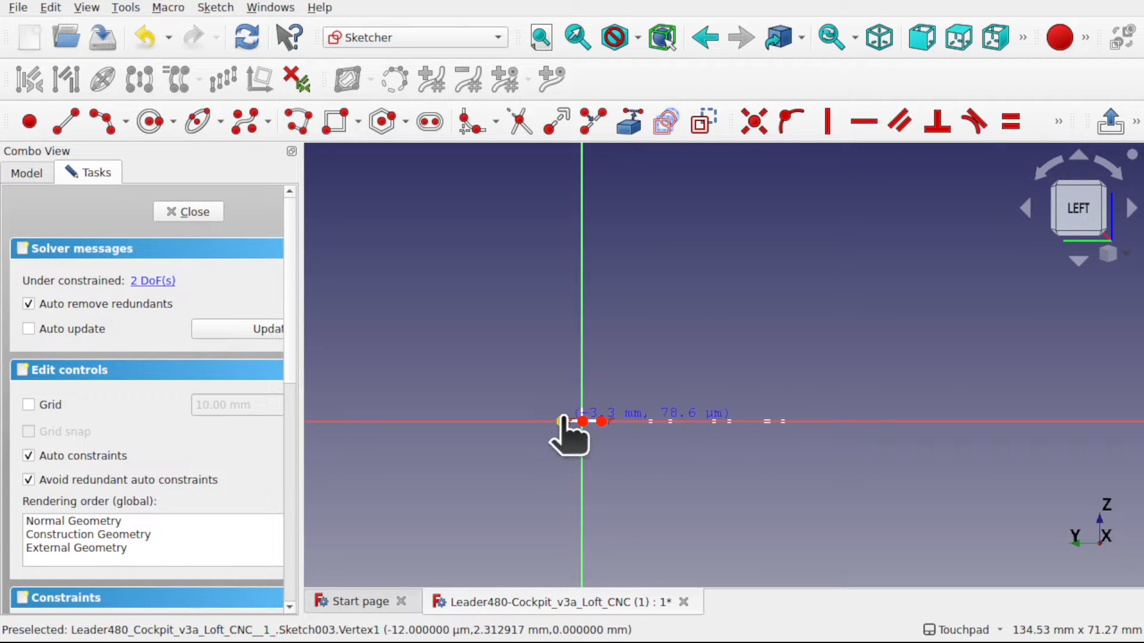
click(185, 213)
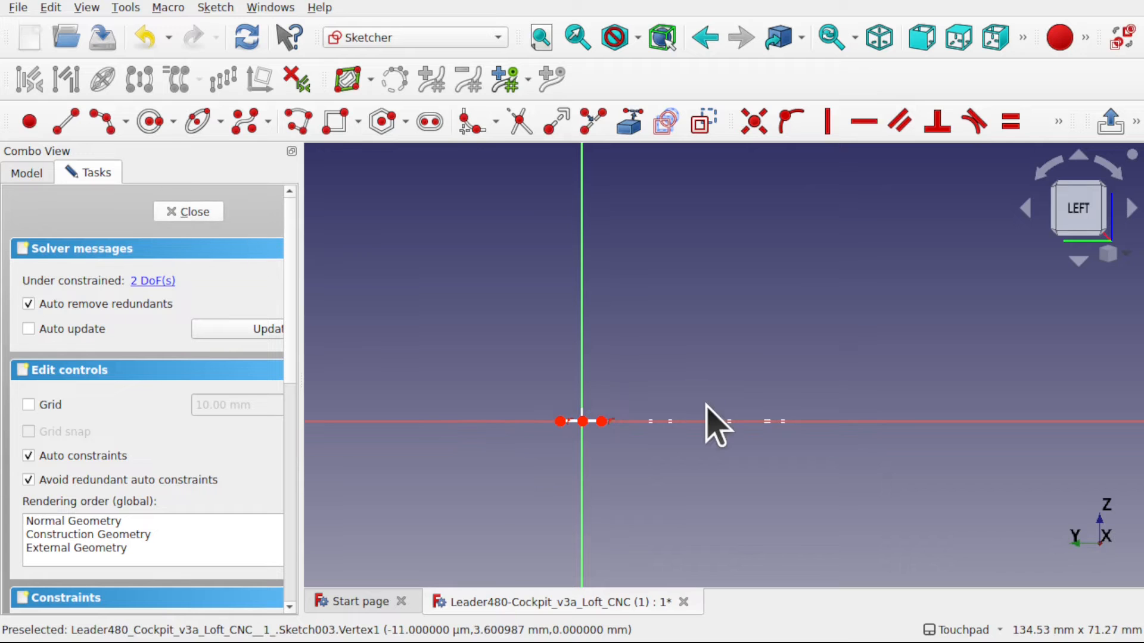
- Hide the IsoCurve and Sketch_Profile_01 so only the Loft and its outline sketches remain displayed
alt+drag(448, 488, 526, 542)
scroll(589, 455, down, 5)
scroll(528, 546, up, 4)
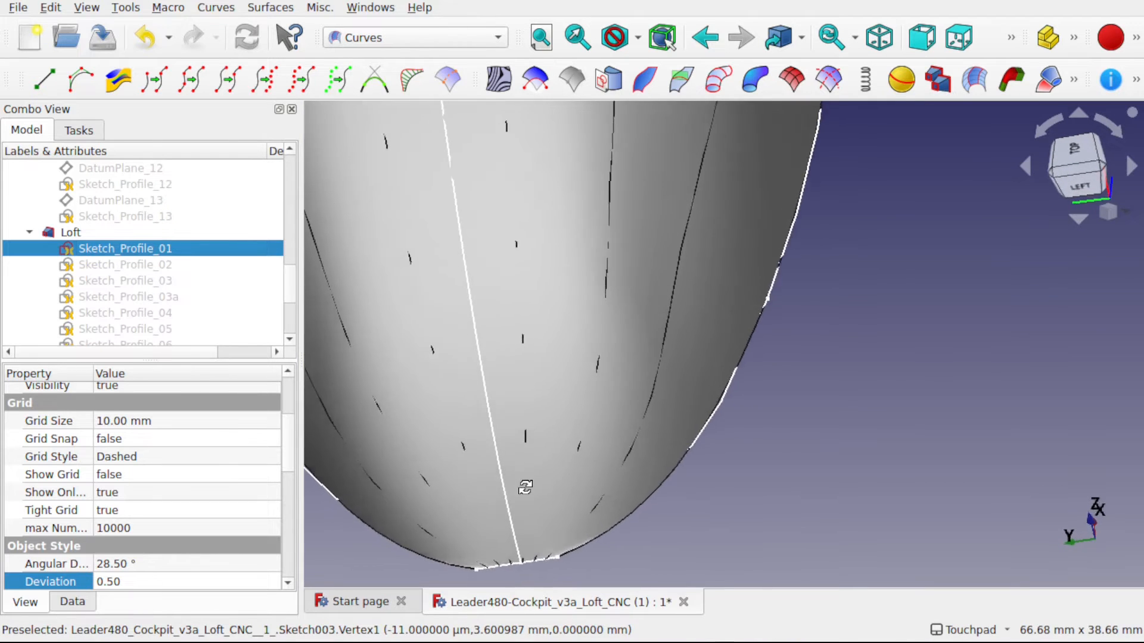
alt+drag(524, 485, 593, 344)
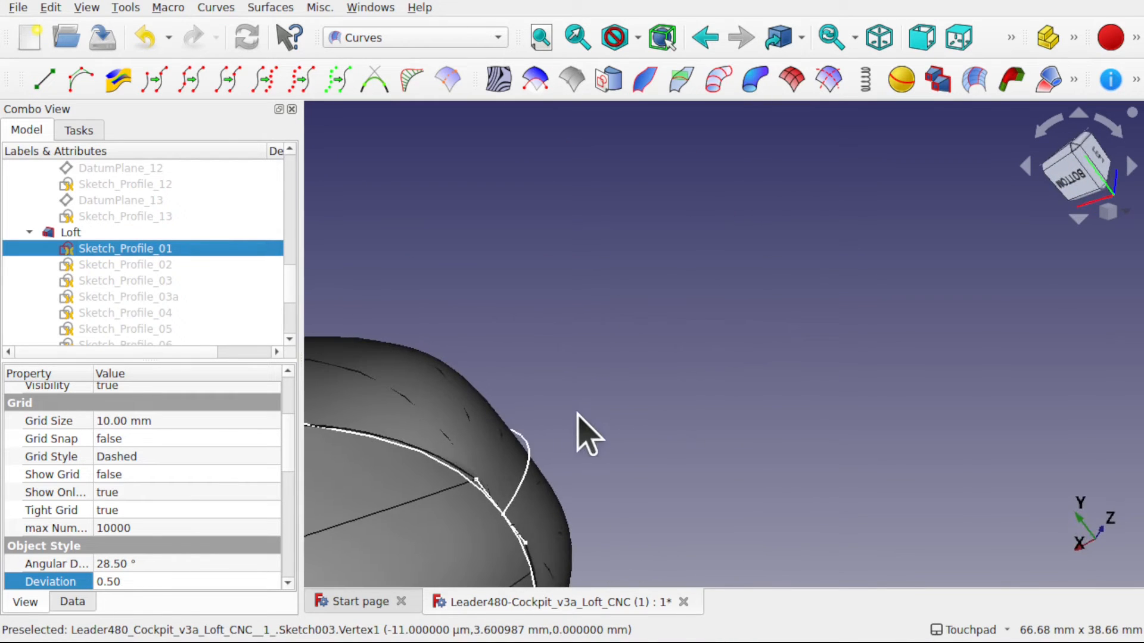
click(484, 491)
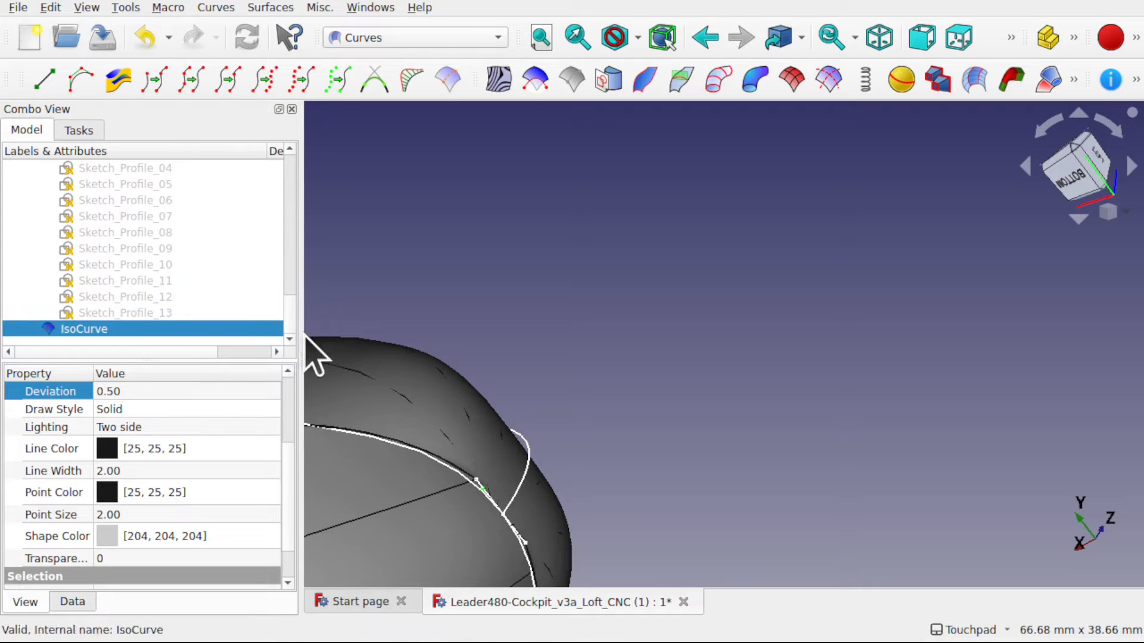
key(space)
mouse_move(292, 334)
mouse_down()
mouse_move(296, 262)
mouse_move(296, 289)
mouse_up()
click(193, 298)
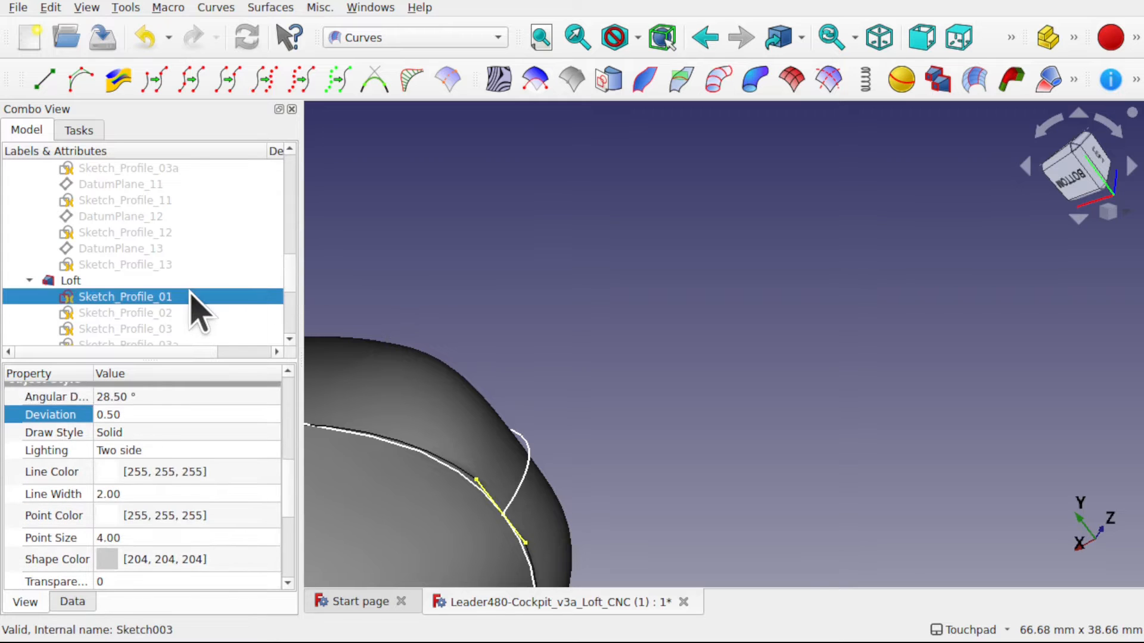
- Examine the Loft's nose edge from above, below and the side against the base outline
middle_drag(645, 430, 539, 387)
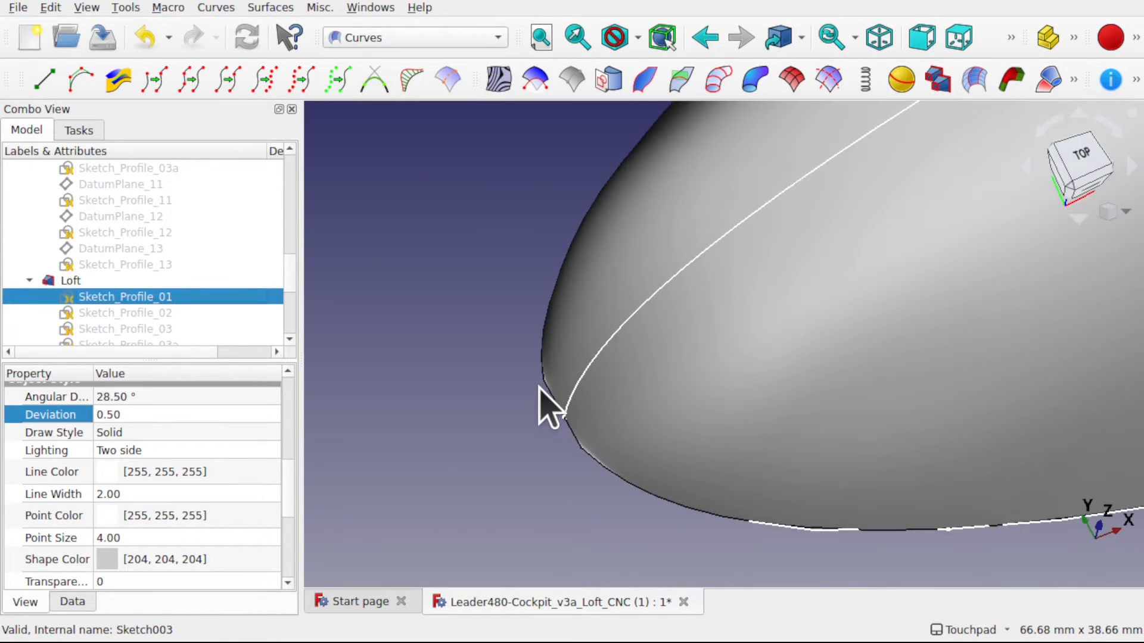
middle_drag(562, 434, 778, 296)
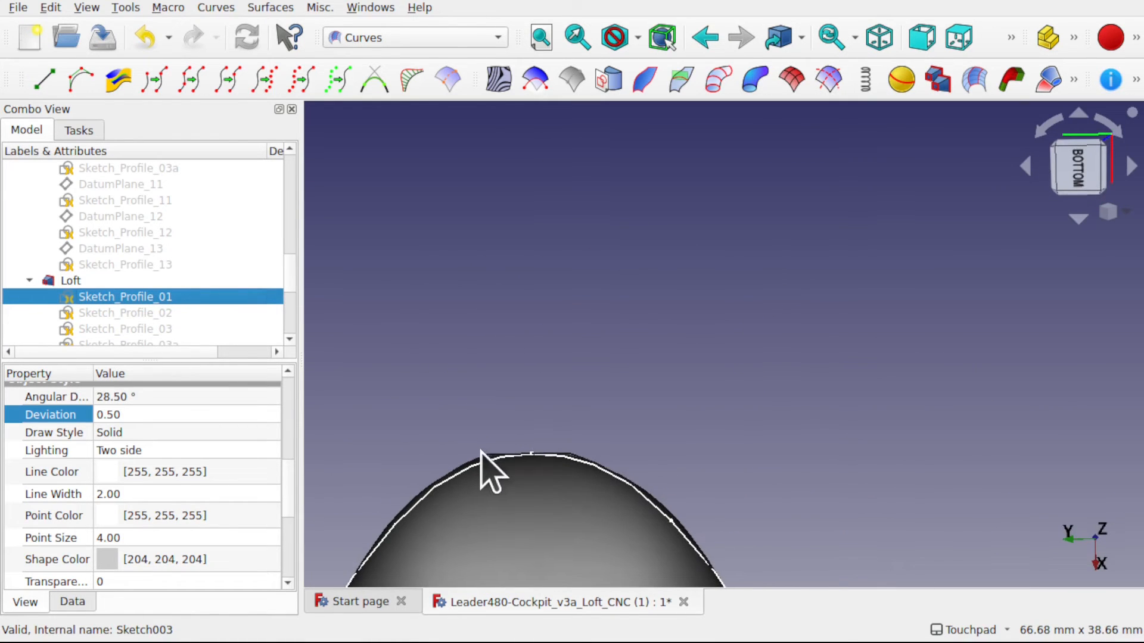
middle_drag(572, 415, 651, 439)
scroll(754, 450, down, 3)
scroll(775, 411, down, 2)
scroll(776, 411, down, 2)
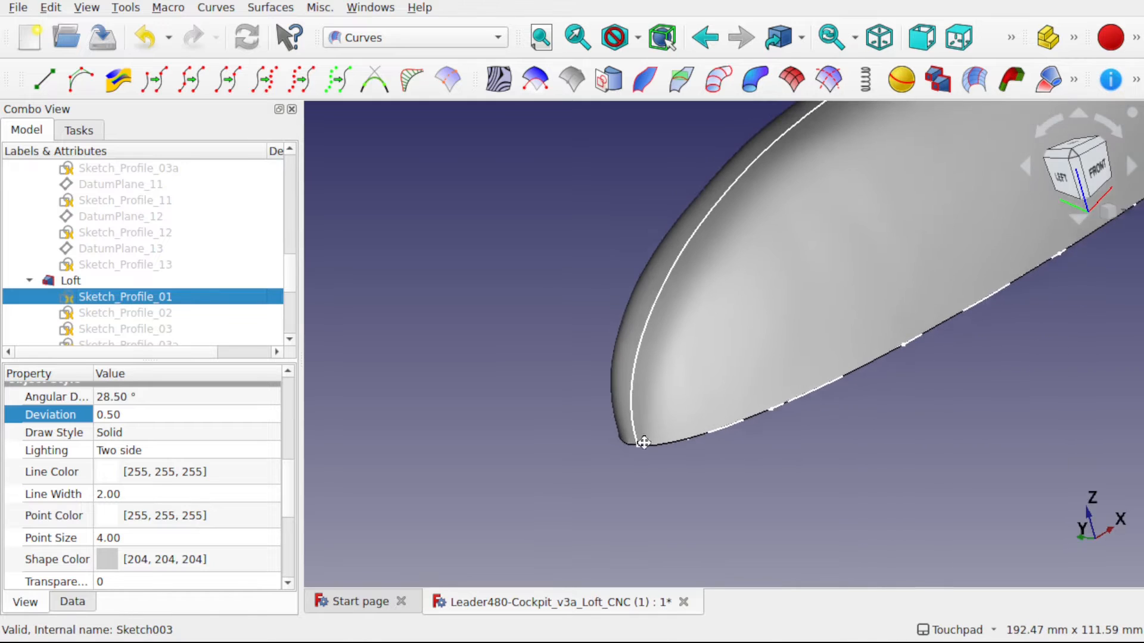
scroll(722, 459, down, 4)
- Apply the Zebra tool to the Loft's surface and inspect the stripes around the nose
middle_drag(828, 369, 685, 452)
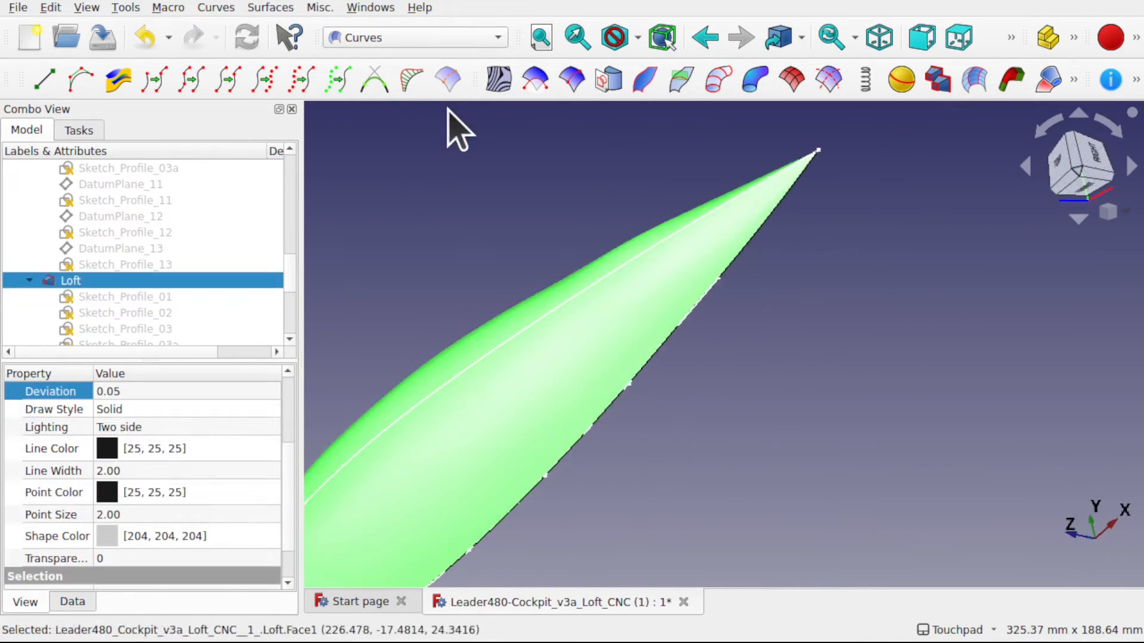
click(498, 79)
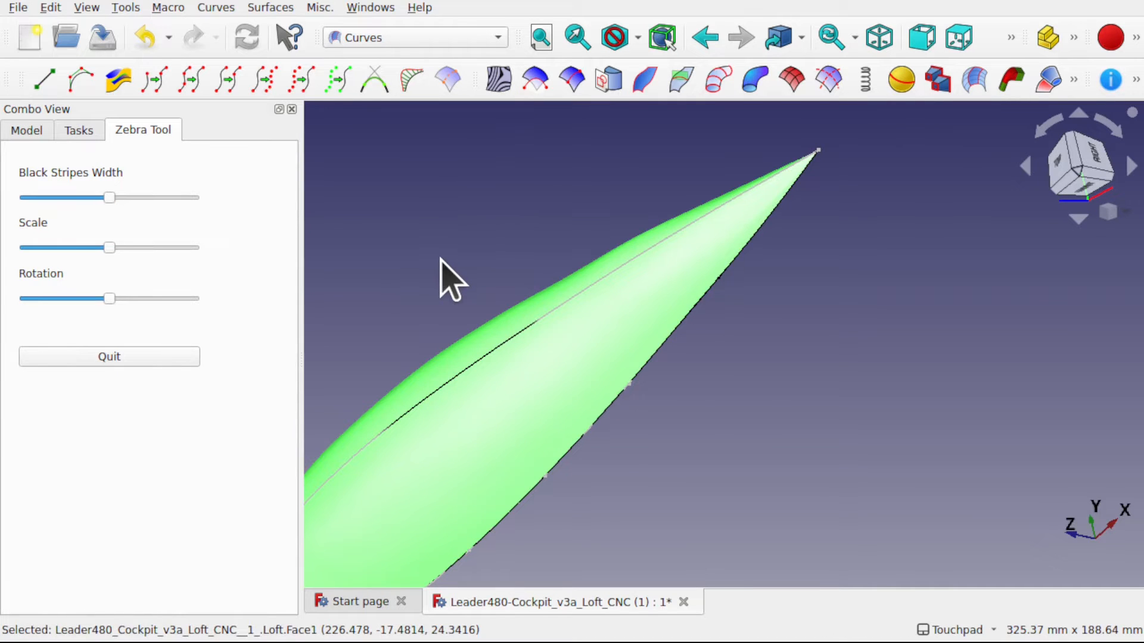
shift+middle_drag(441, 258, 742, 152)
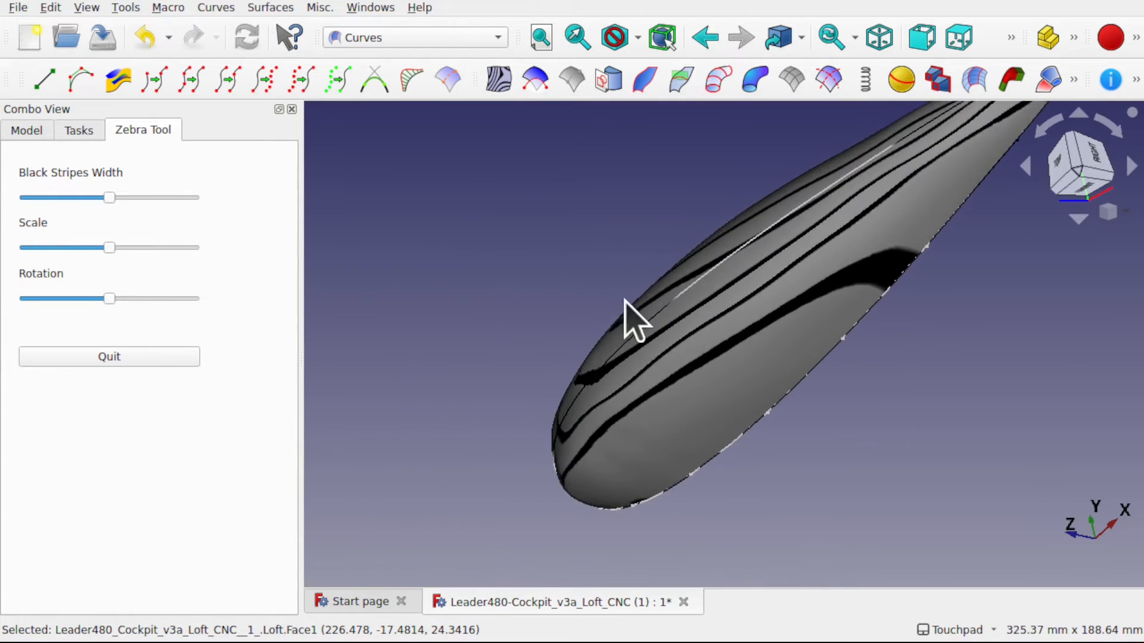
alt+middle_drag(621, 299, 778, 132)
alt+middle_drag(616, 356, 507, 349)
- Inspect the zebra stripes along the Loft's rear section and the gap between the surface and the outlines' rear tip
shift+middle_drag(640, 266, 358, 359)
alt+middle_drag(781, 236, 643, 298)
scroll(801, 233, up, 5)
alt+middle_drag(806, 248, 747, 298)
scroll(840, 309, up, 10)
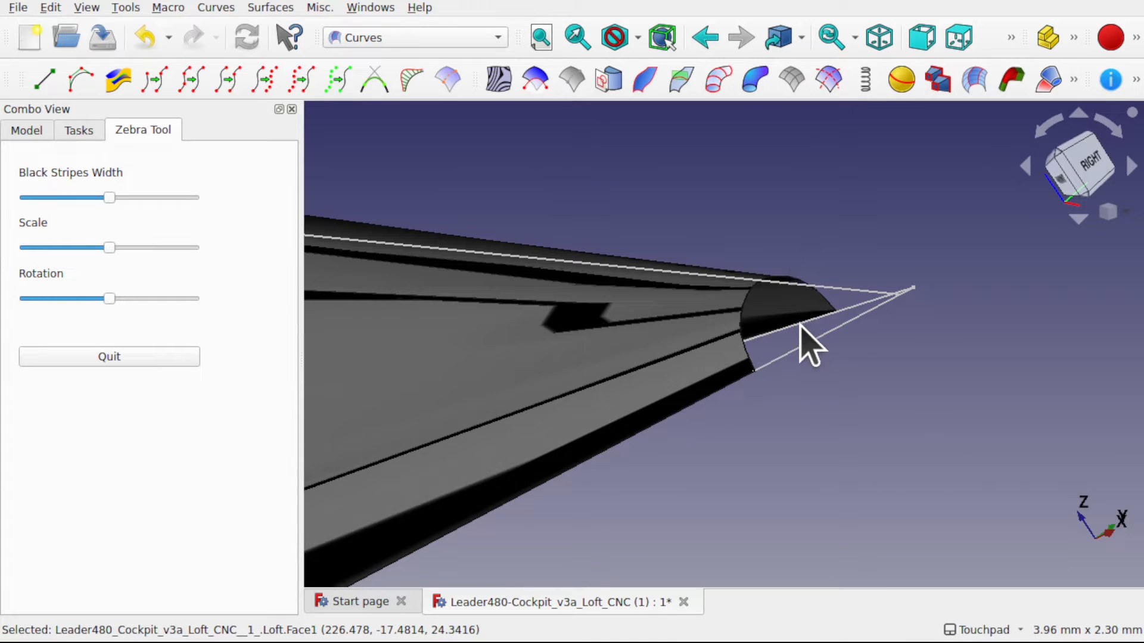
scroll(800, 325, down, 7)
alt+middle_drag(788, 329, 767, 317)
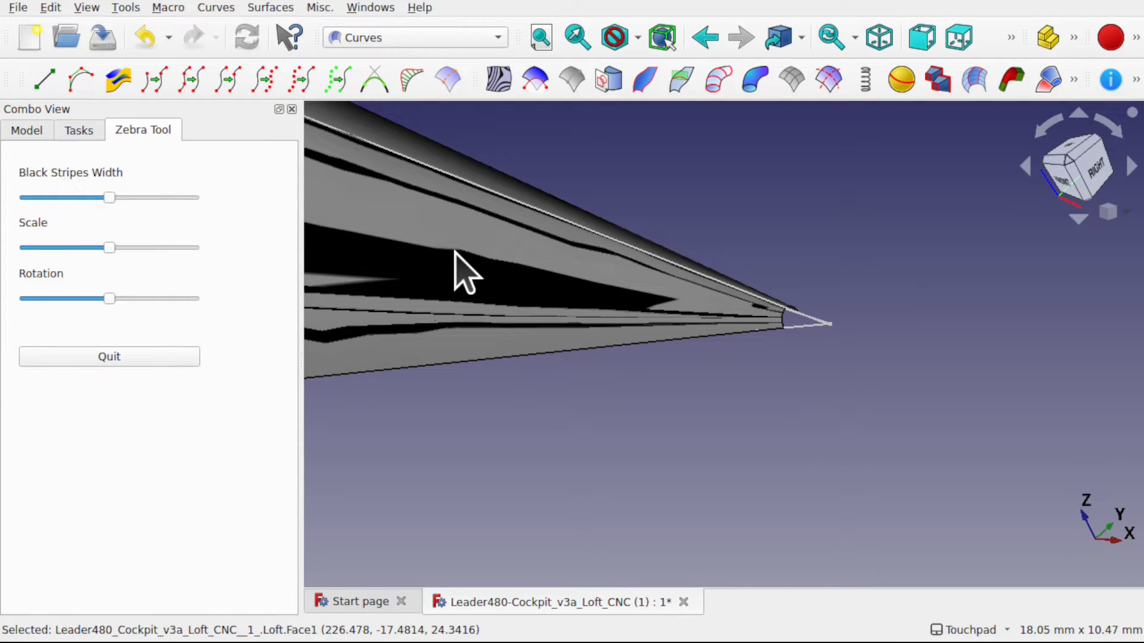
- Check the zebra stripes at the Loft's rear tip and quit the Zebra Tool
scroll(454, 251, down, 3)
shift+middle_drag(380, 252, 551, 298)
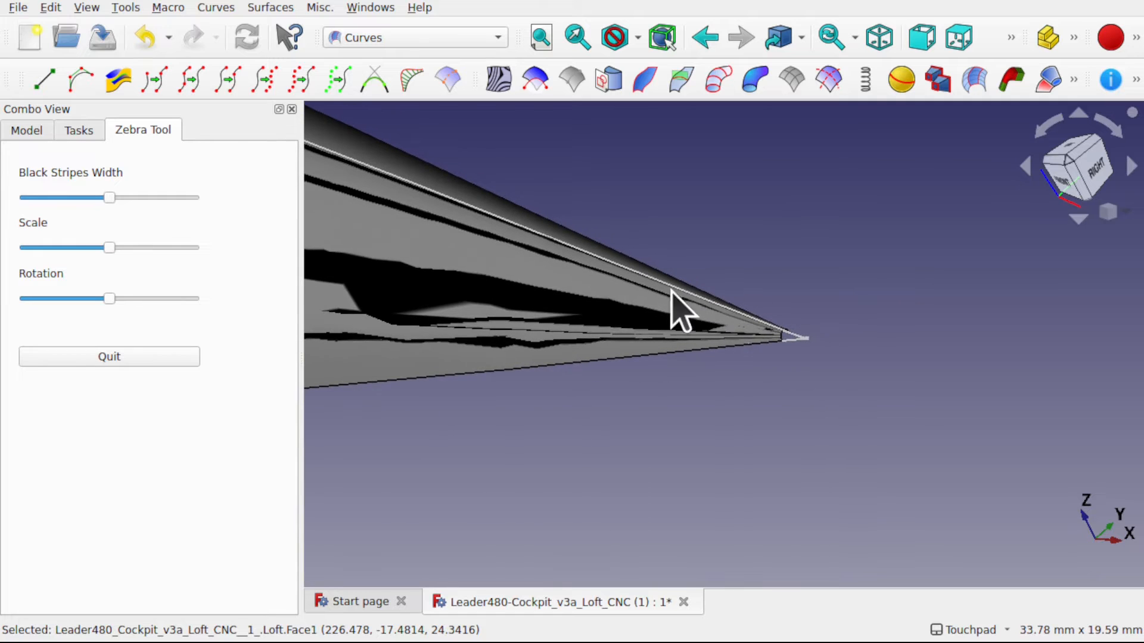
click(132, 356)
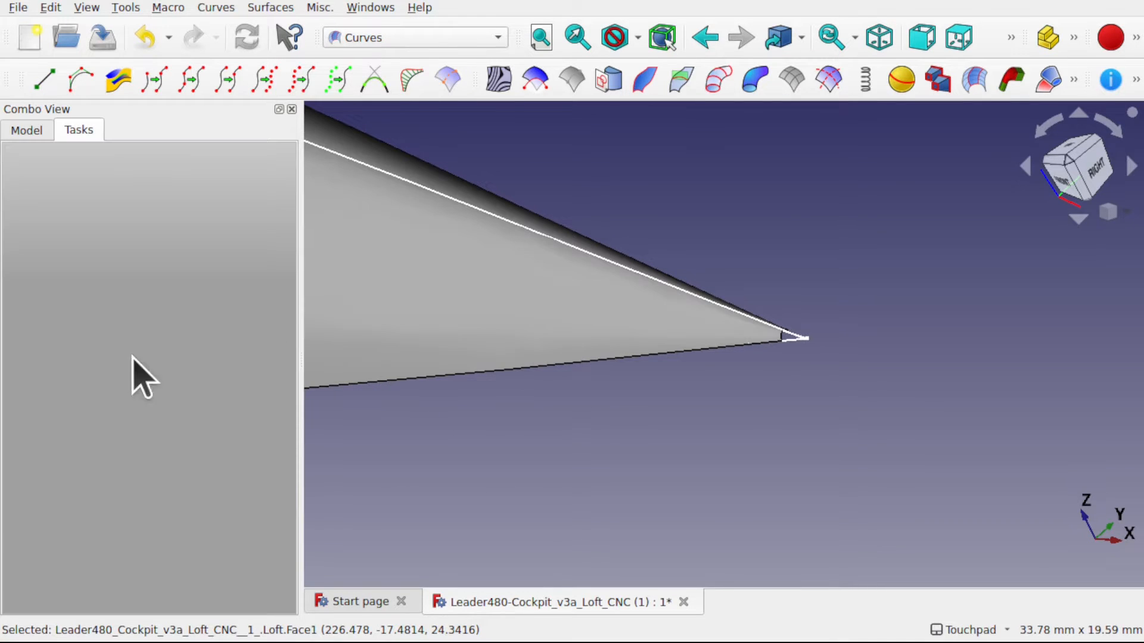
- Switch to the Part workbench and turn the Loft to show its open underside with the base outlines
alt+middle_drag(791, 328, 694, 319)
scroll(694, 319, down, 2)
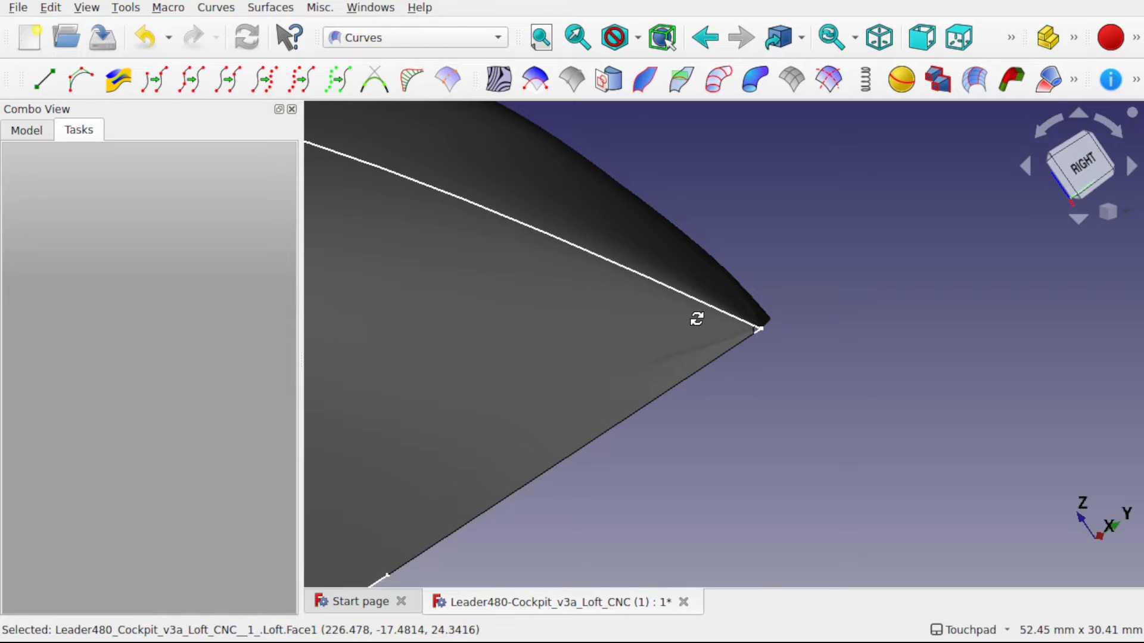
scroll(605, 352, down, 7)
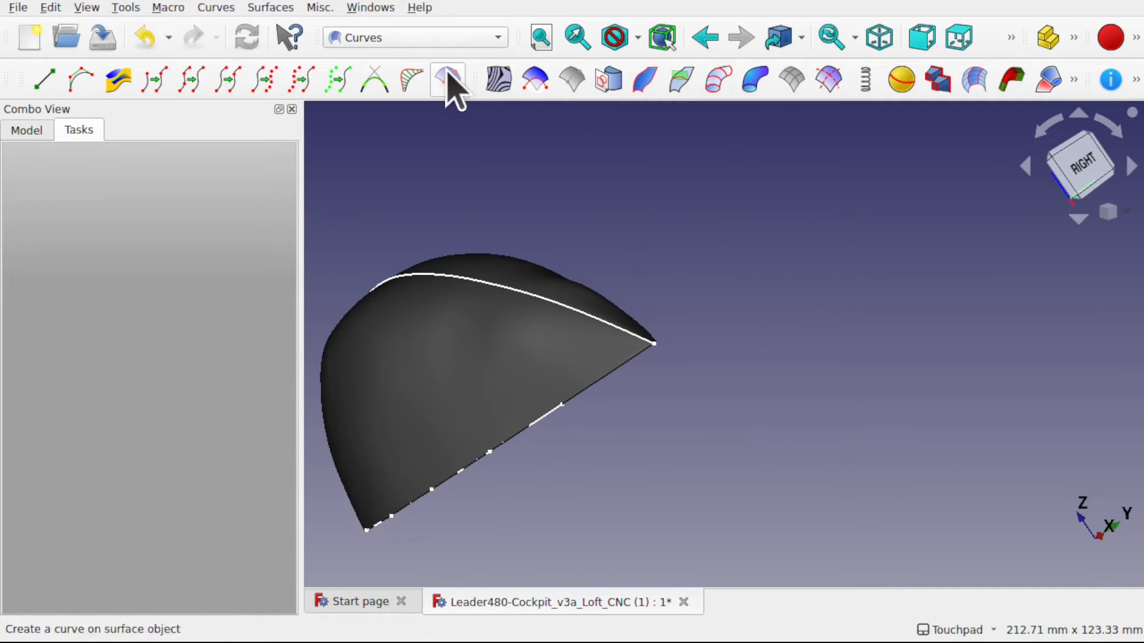
click(402, 38)
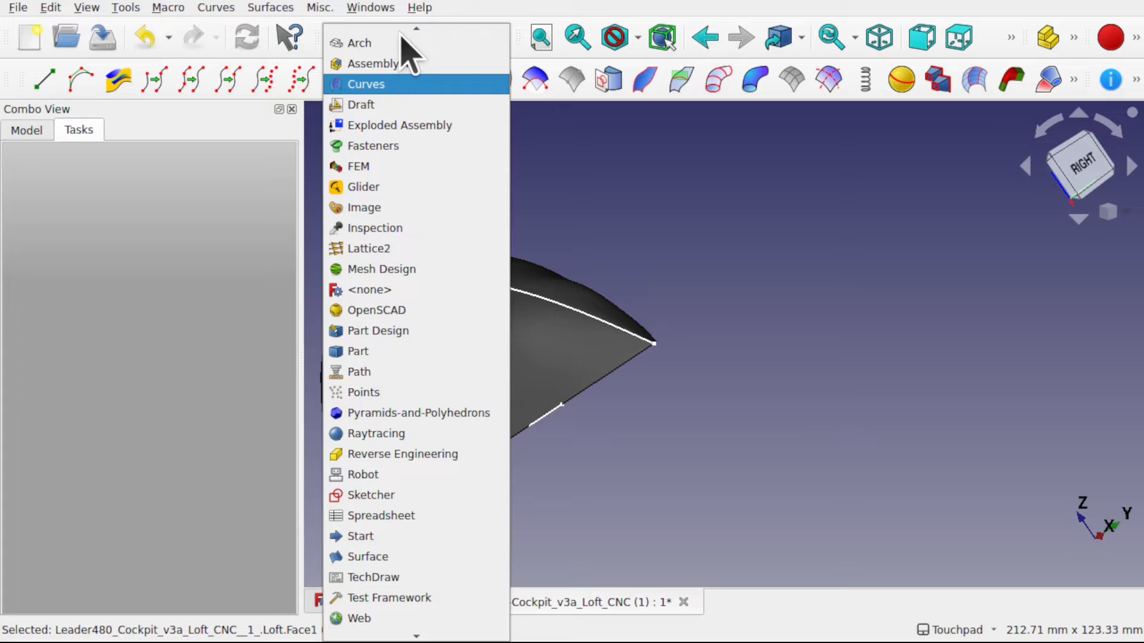
click(406, 349)
alt+drag(401, 316, 539, 196)
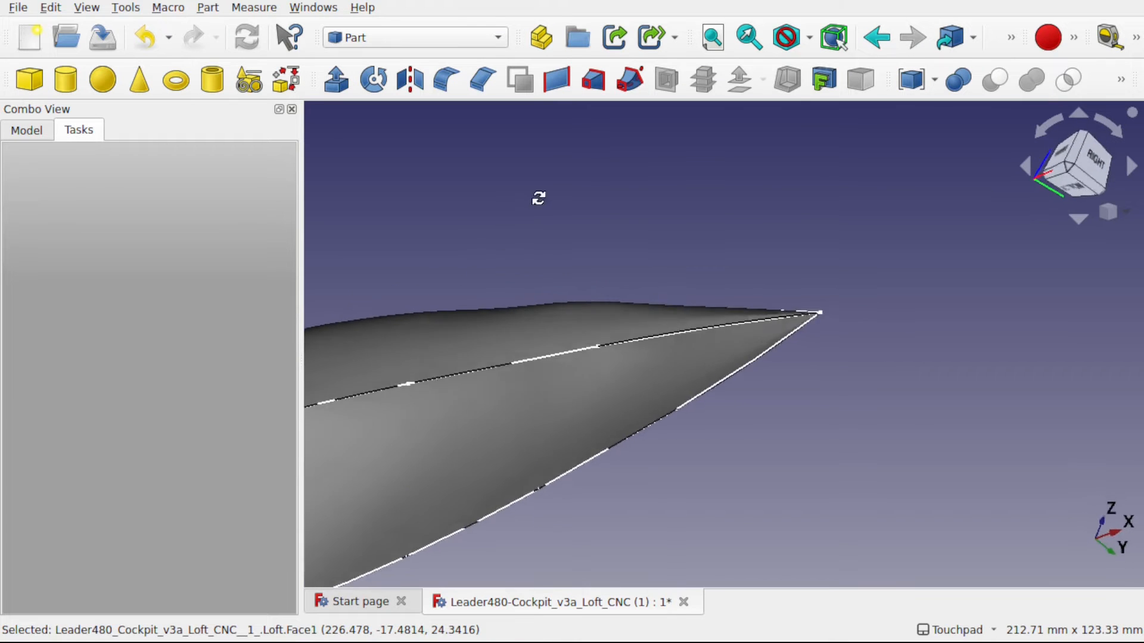
shift+drag(472, 309, 706, 192)
alt+drag(623, 307, 782, 312)
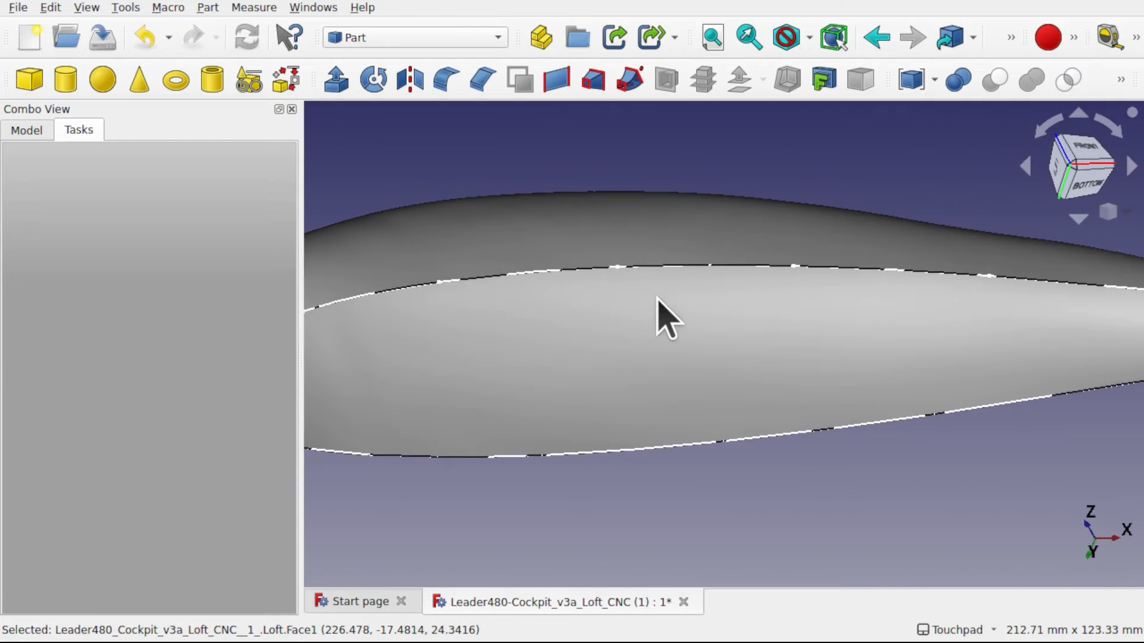
scroll(666, 326, down, 2)
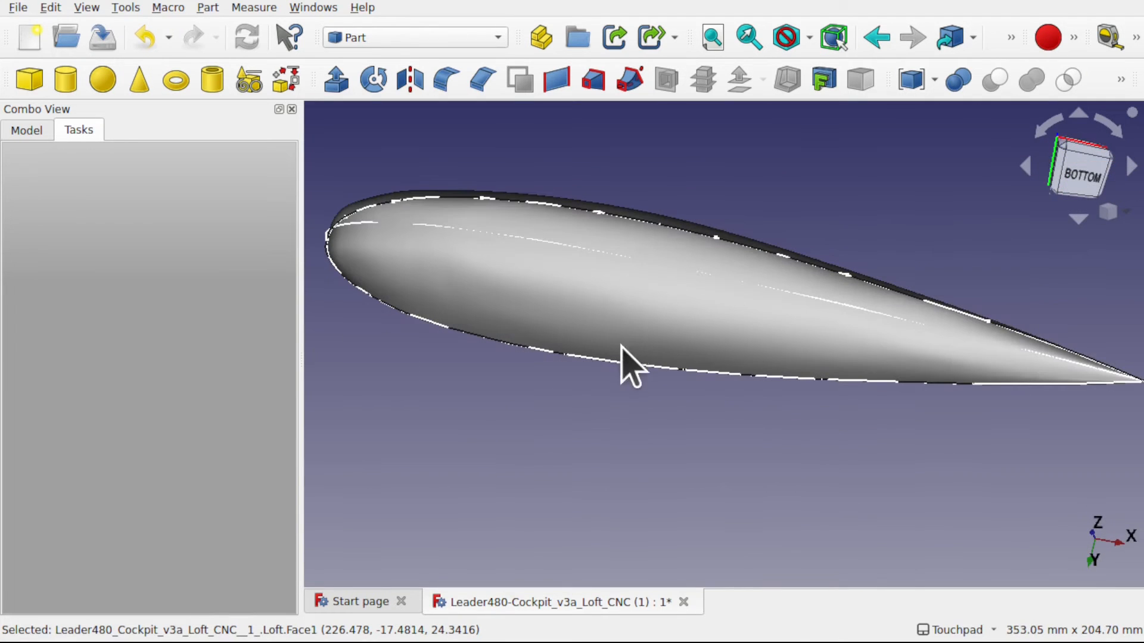
- Hide Sketch_Base_Right, Sketch_Side and Sketch_Base-Left so only the Loft is displayed
click(27, 130)
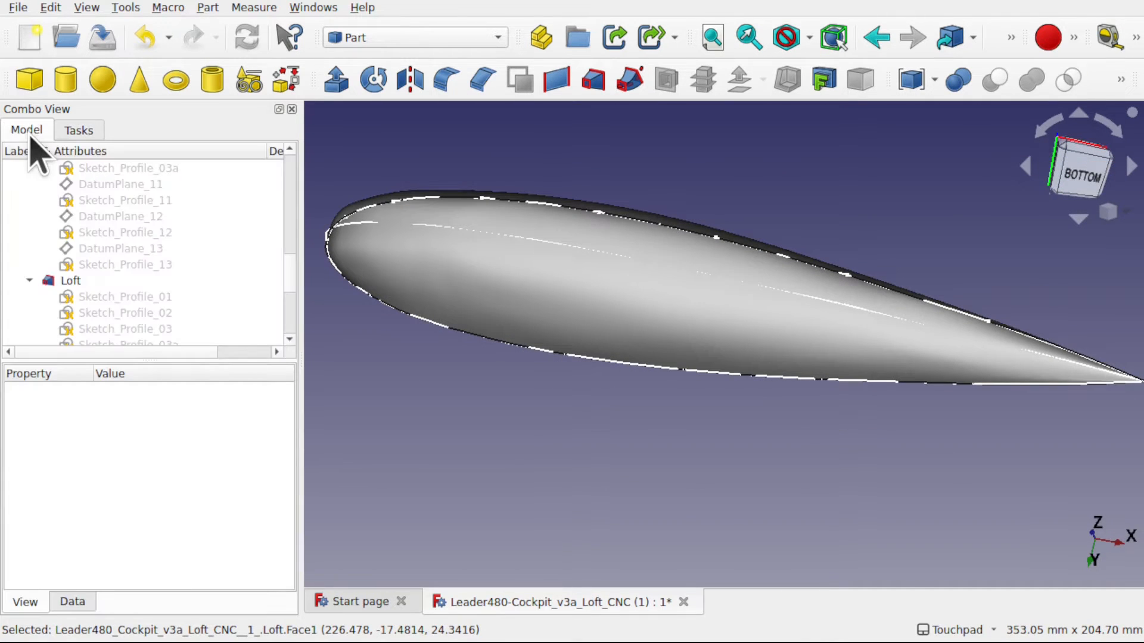
click(29, 280)
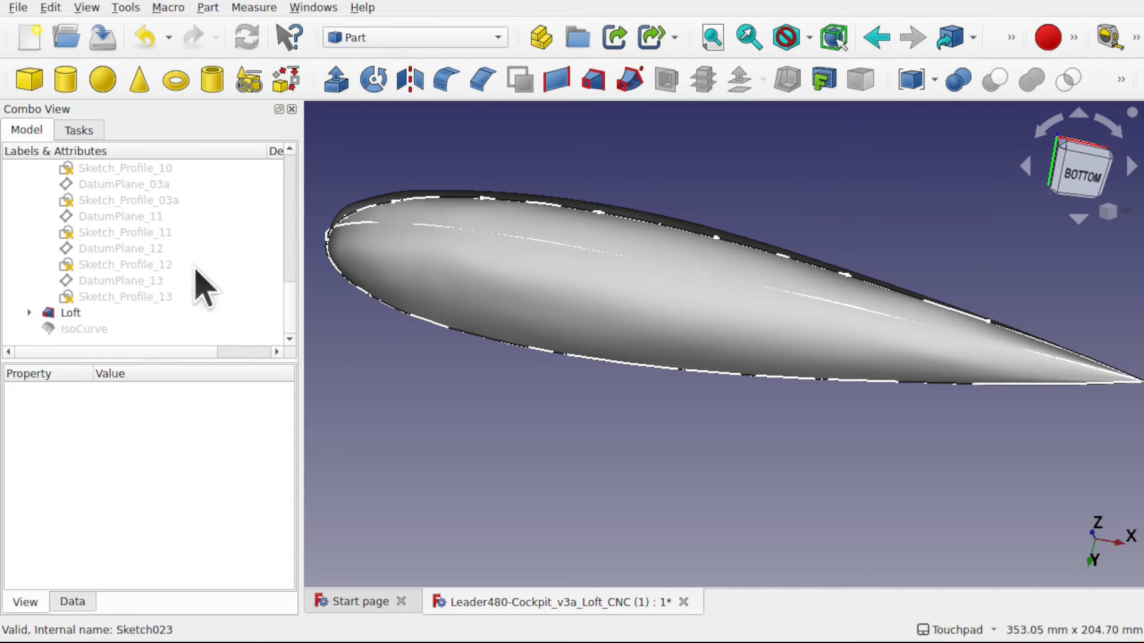
drag(301, 225, 301, 158)
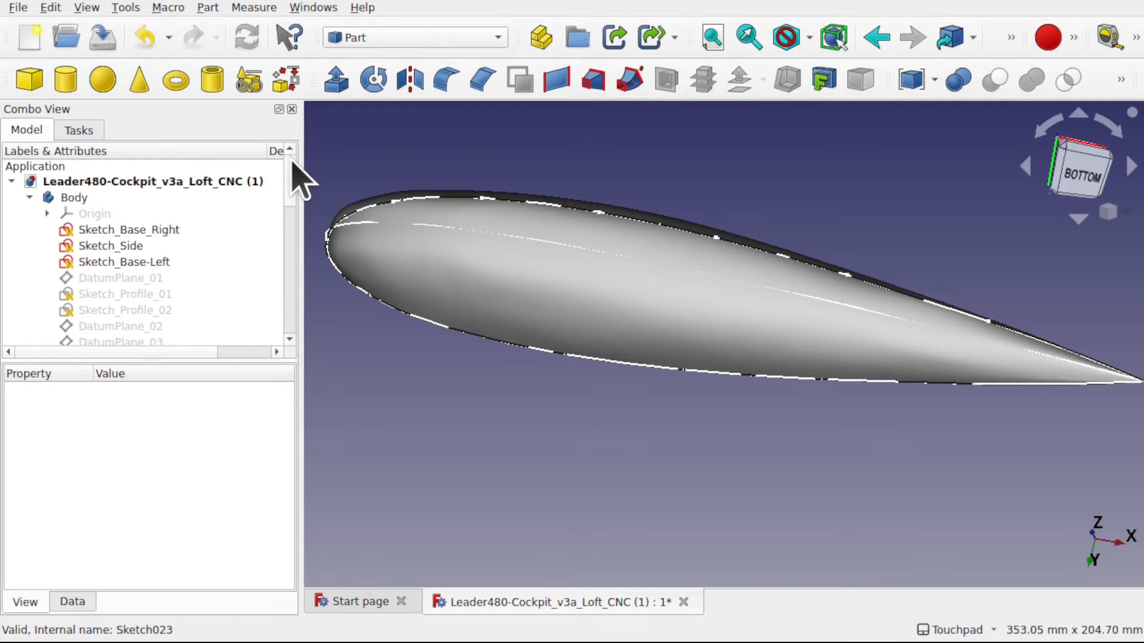
click(140, 230)
shift+click(149, 262)
key(space)
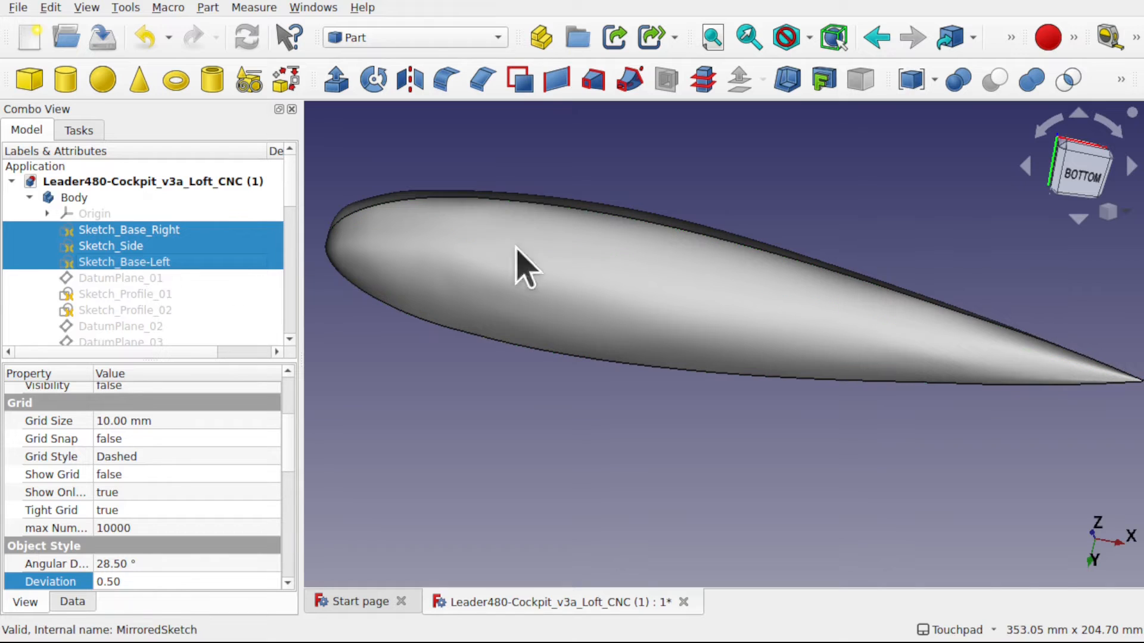
middle_drag(616, 225, 609, 317)
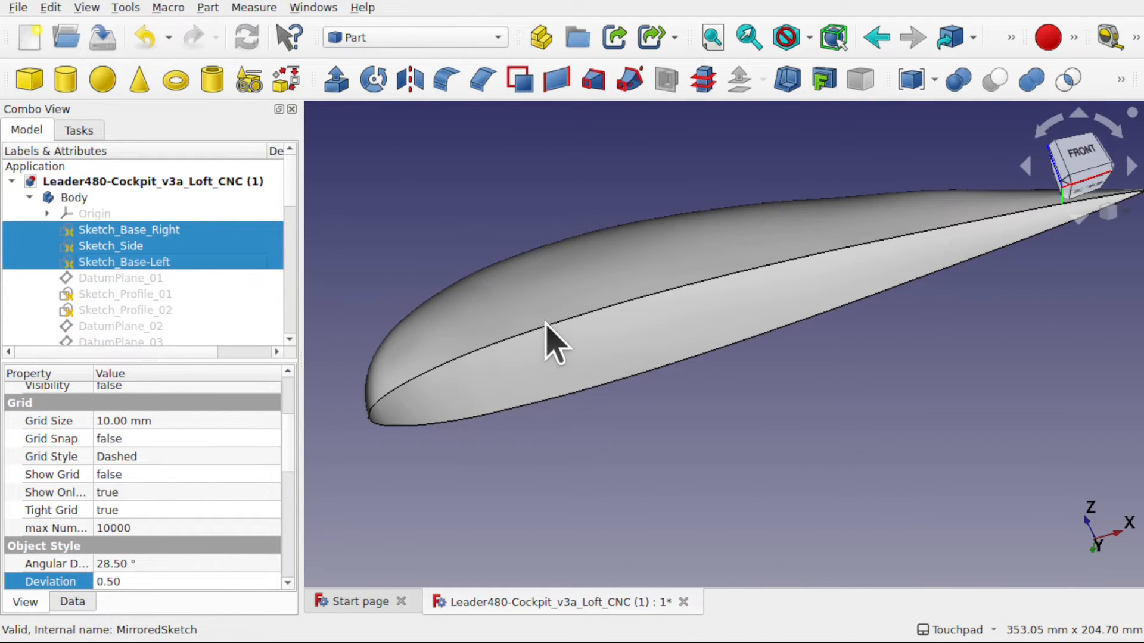
- Enable preselection highlighting in the Display color preferences and apply the change
click(51, 8)
click(222, 386)
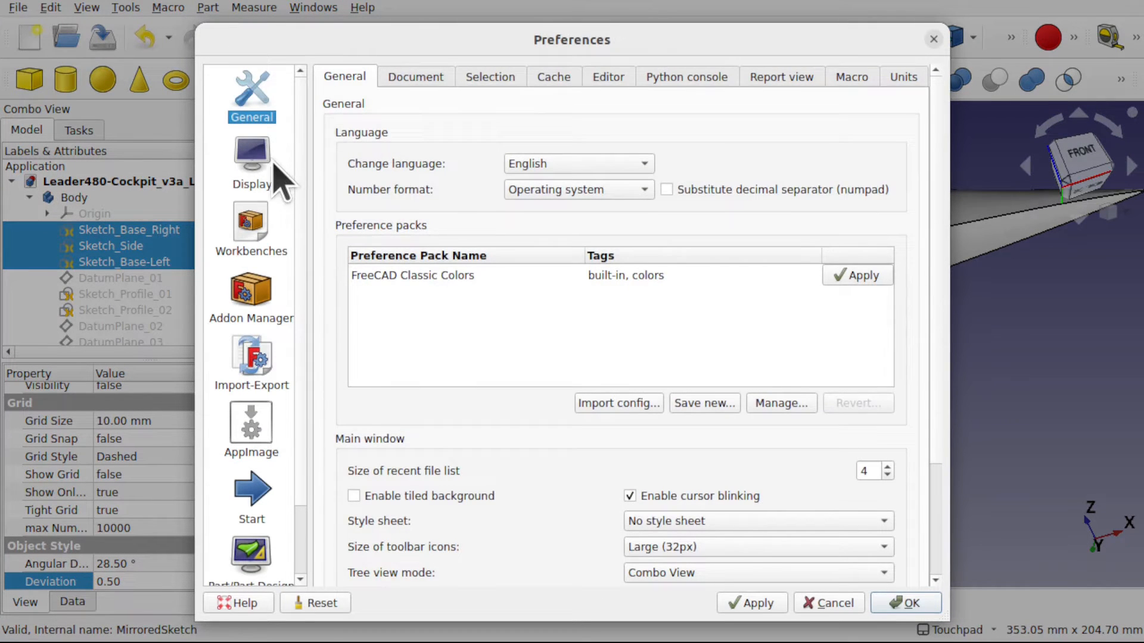
click(269, 164)
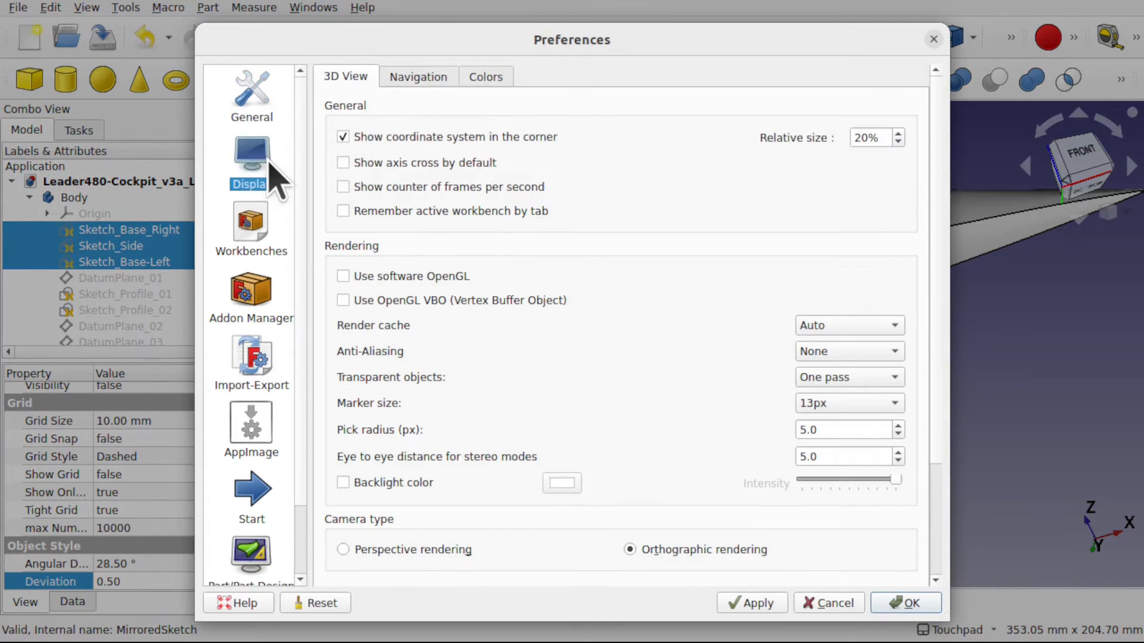
click(435, 83)
click(477, 78)
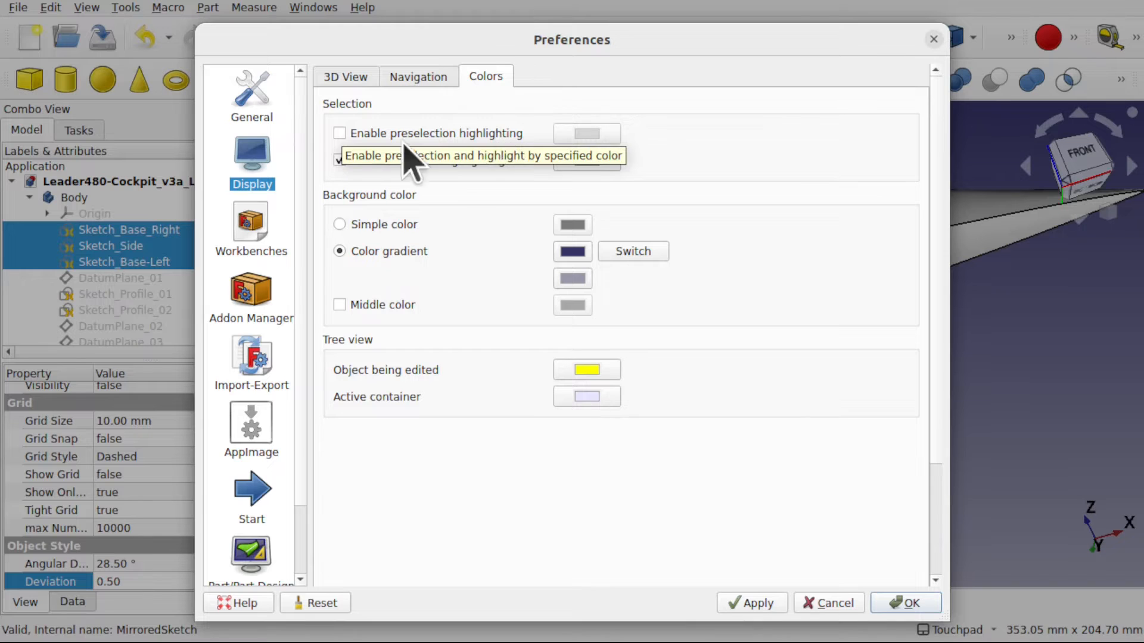
click(339, 133)
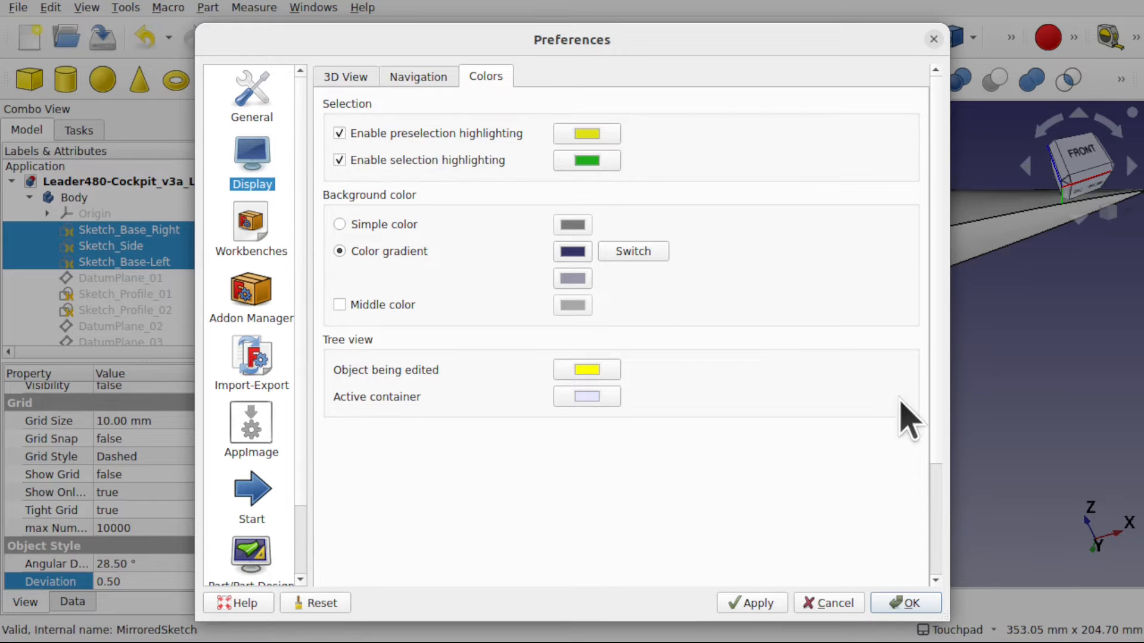
click(754, 606)
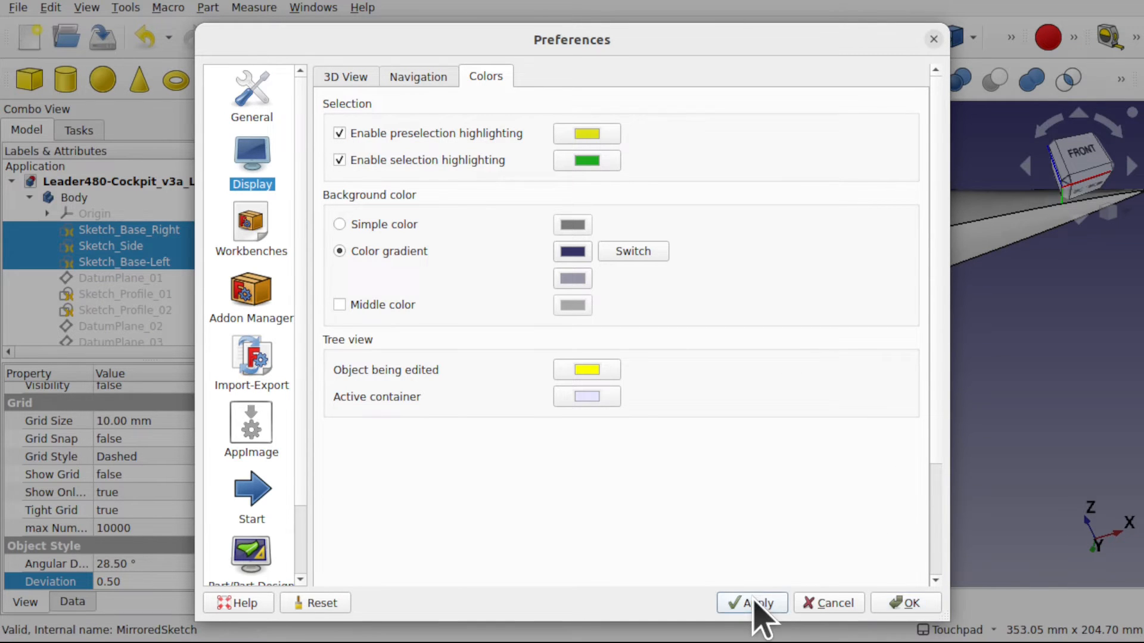
click(908, 606)
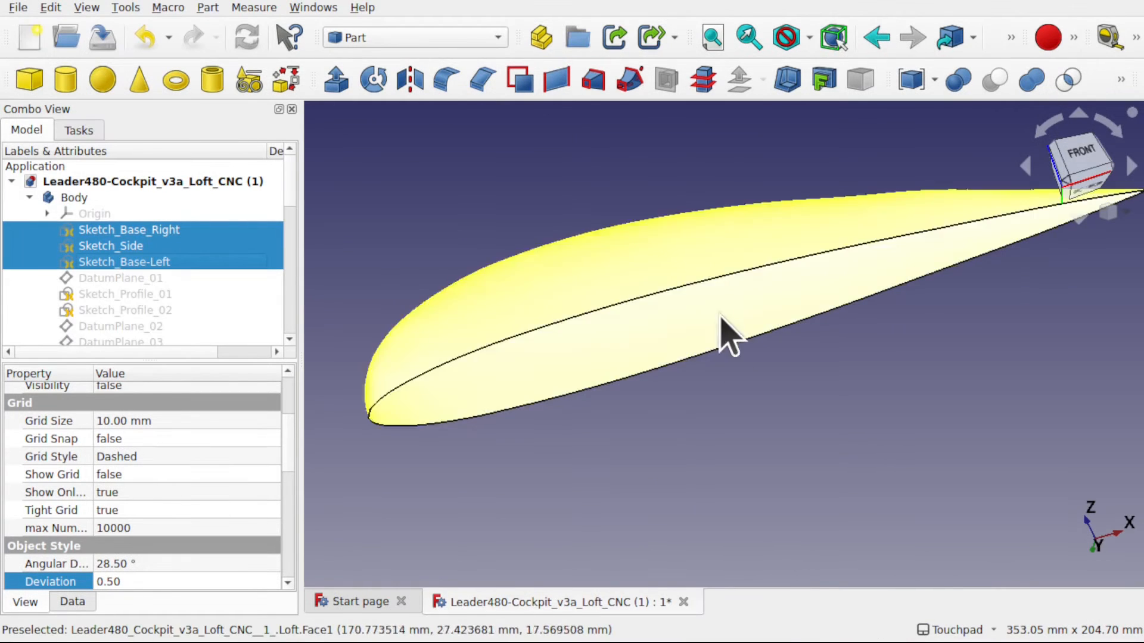
- Select the Loft's two long base edges and examine the short edge between them at the nose
shift+drag(763, 434, 699, 390)
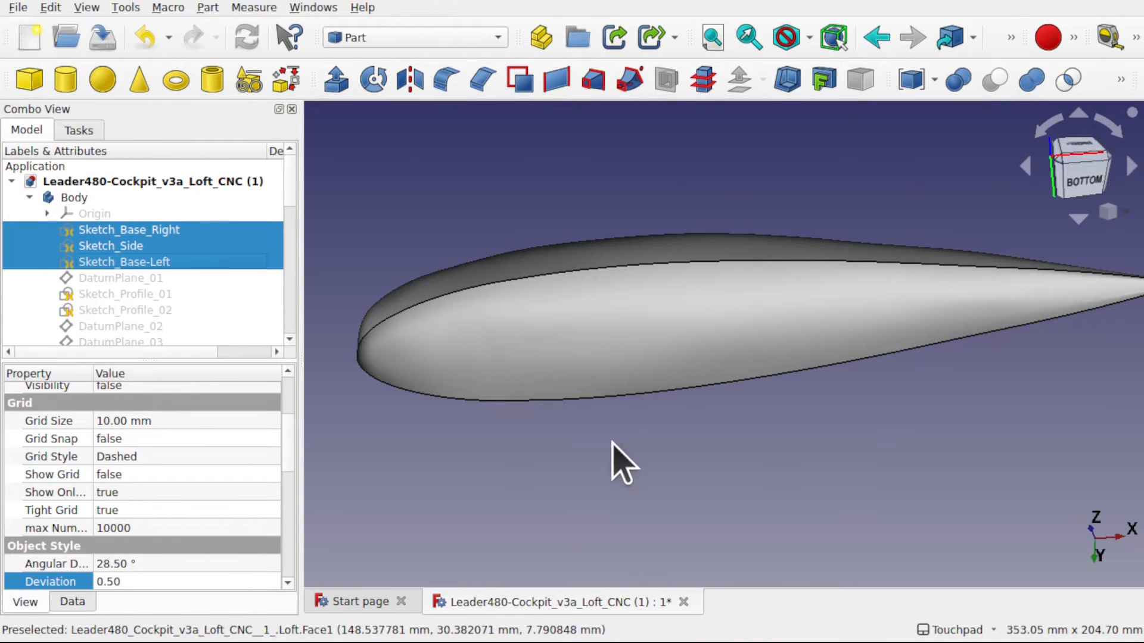
click(629, 277)
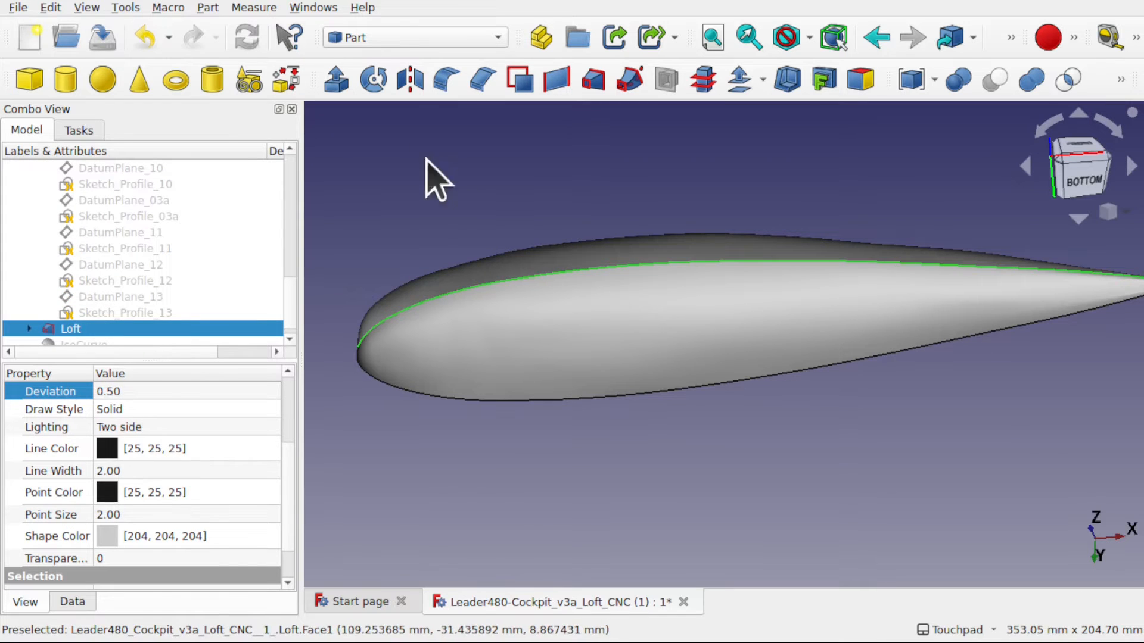
ctrl+click(609, 398)
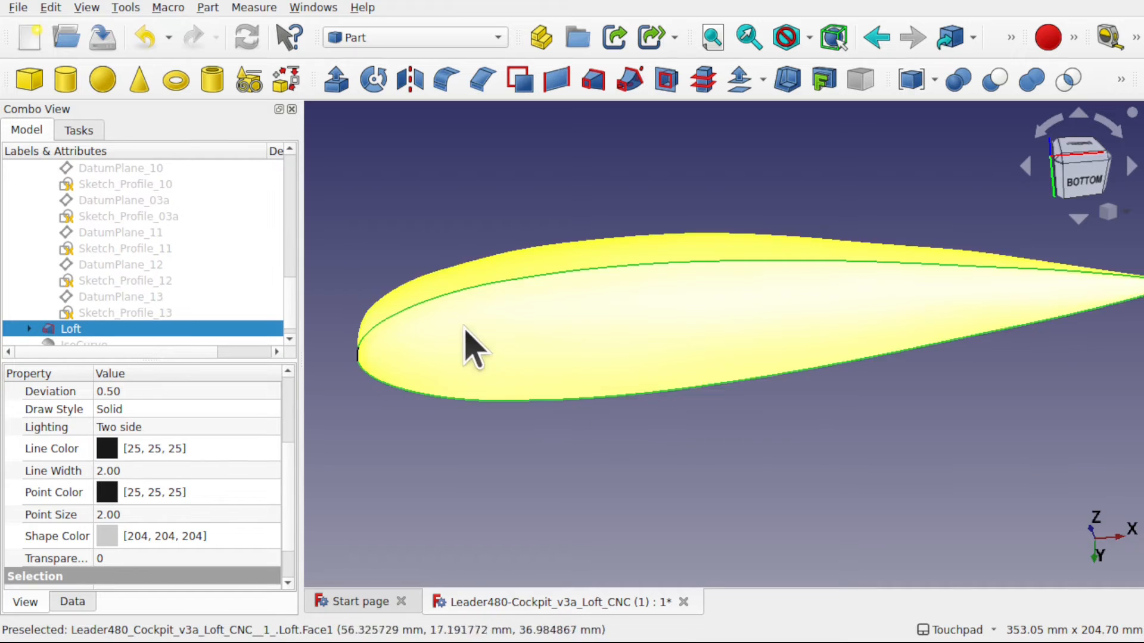
alt+drag(466, 329, 610, 331)
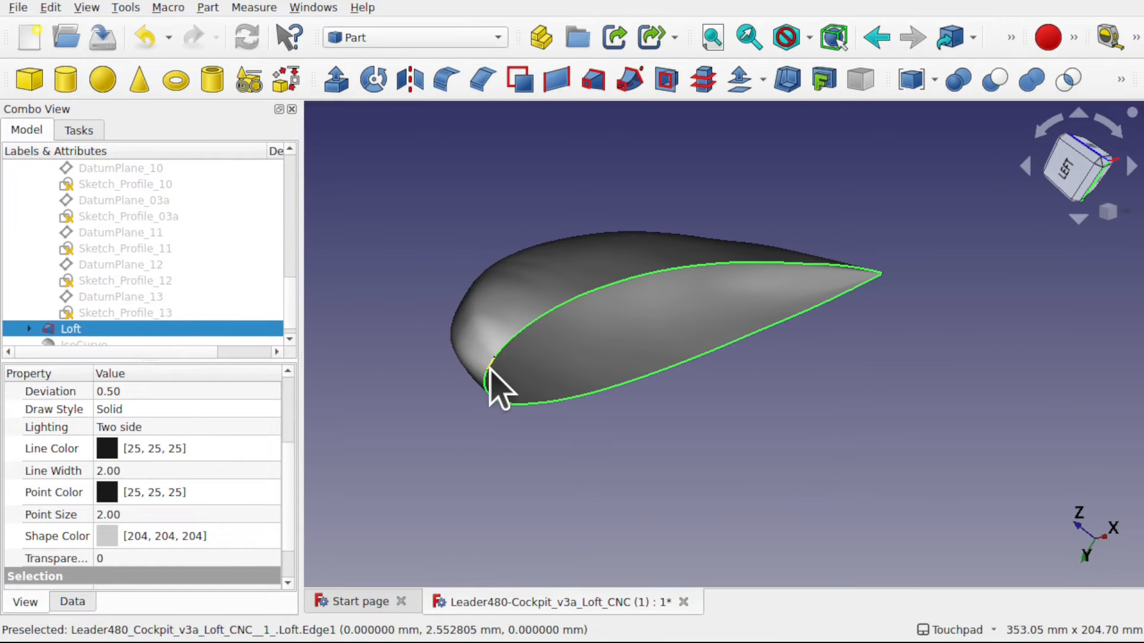
scroll(501, 390, up, 5)
scroll(500, 390, down, 4)
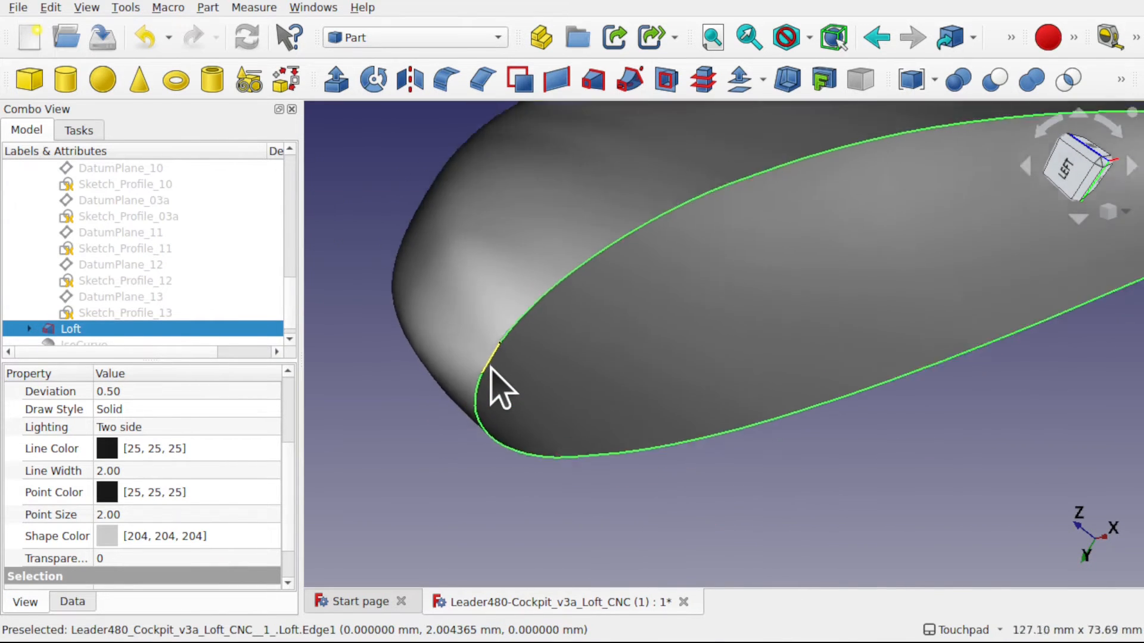
alt+drag(758, 286, 775, 241)
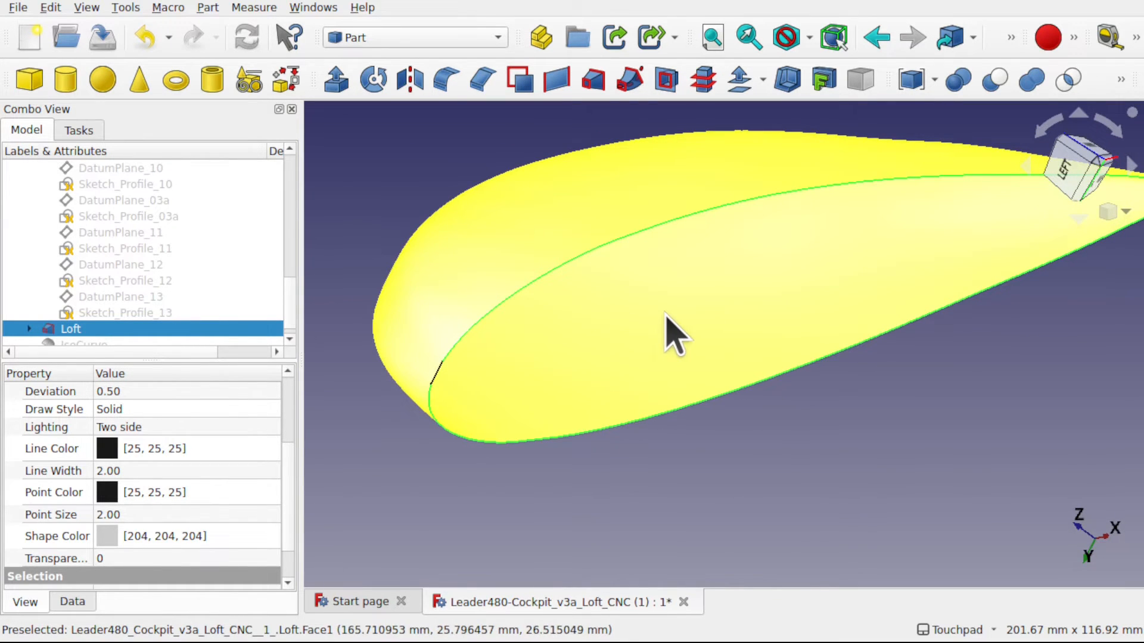
scroll(666, 315, down, 4)
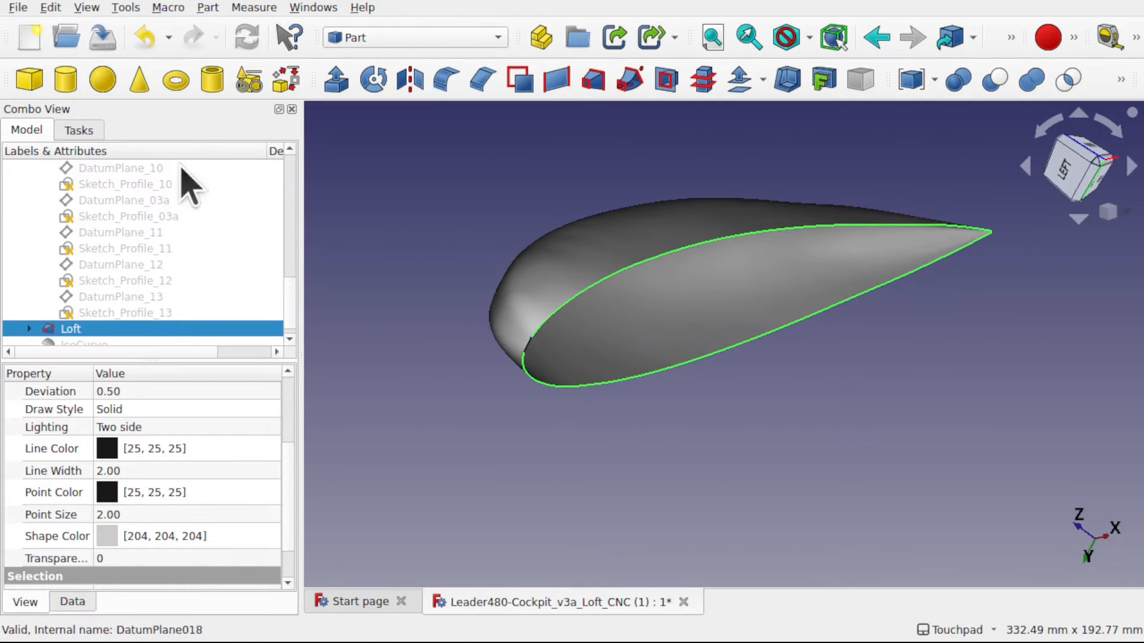
click(367, 39)
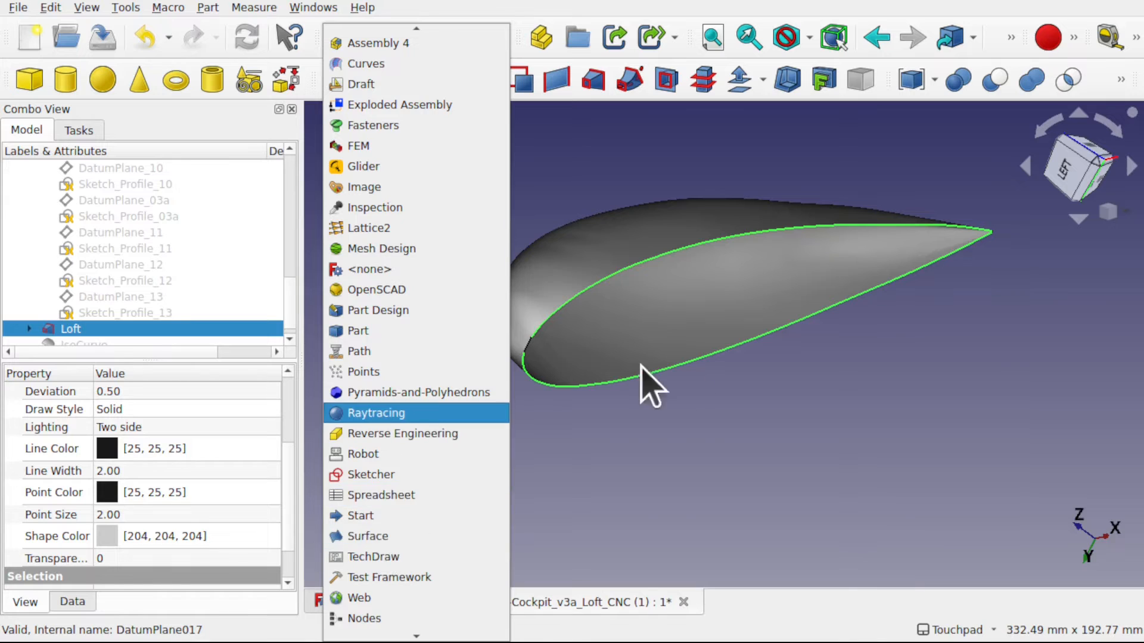
click(642, 432)
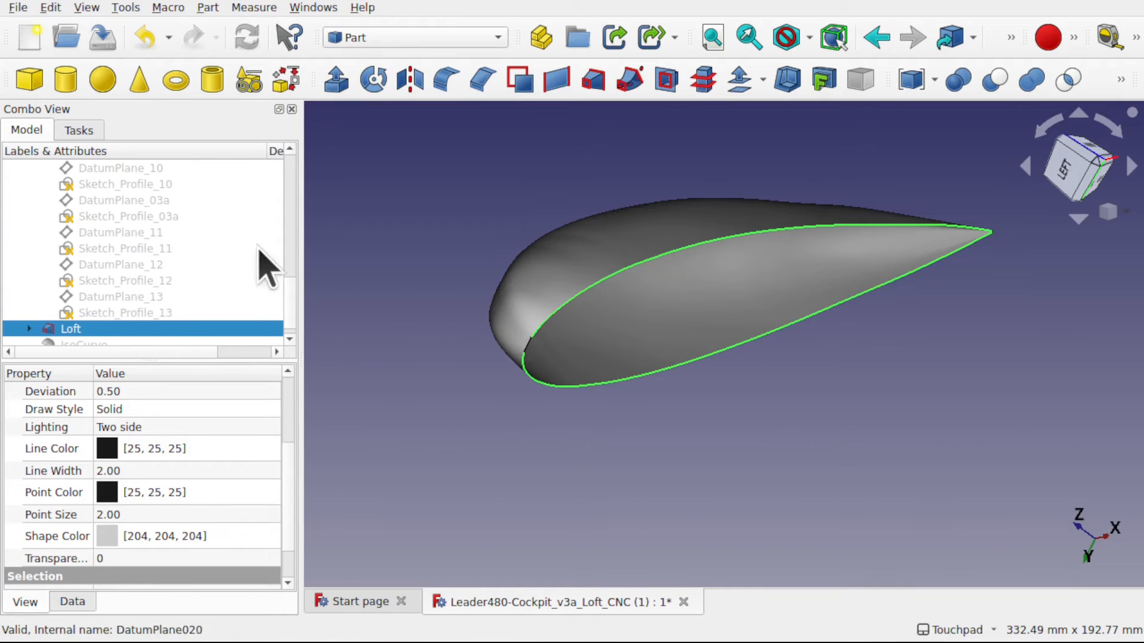
scroll(289, 312, down, 1)
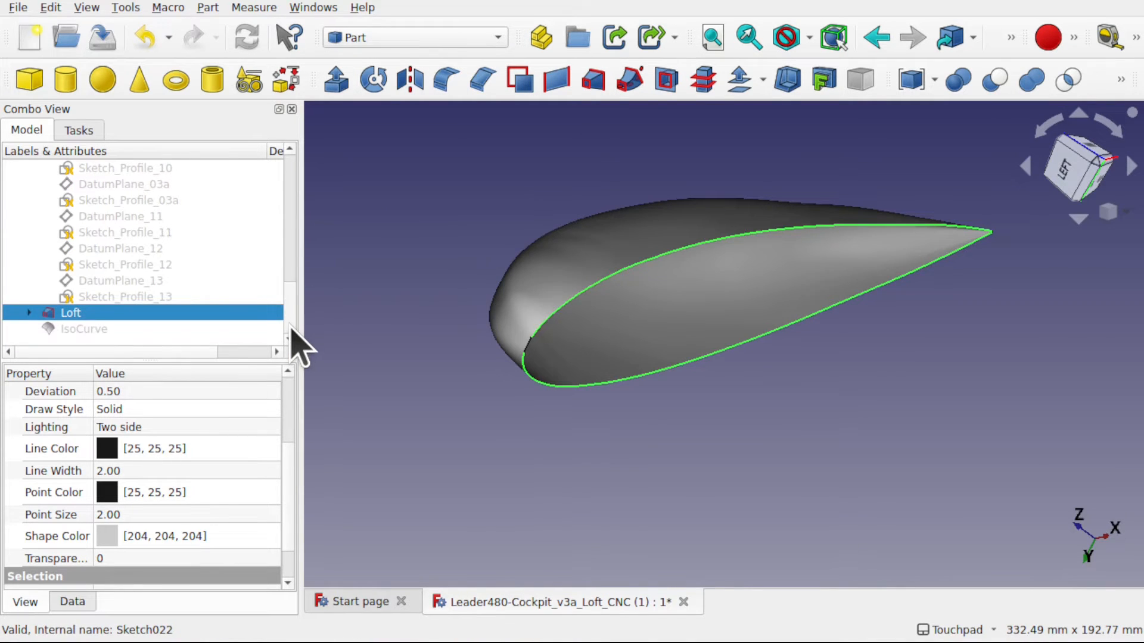
drag(289, 324, 289, 174)
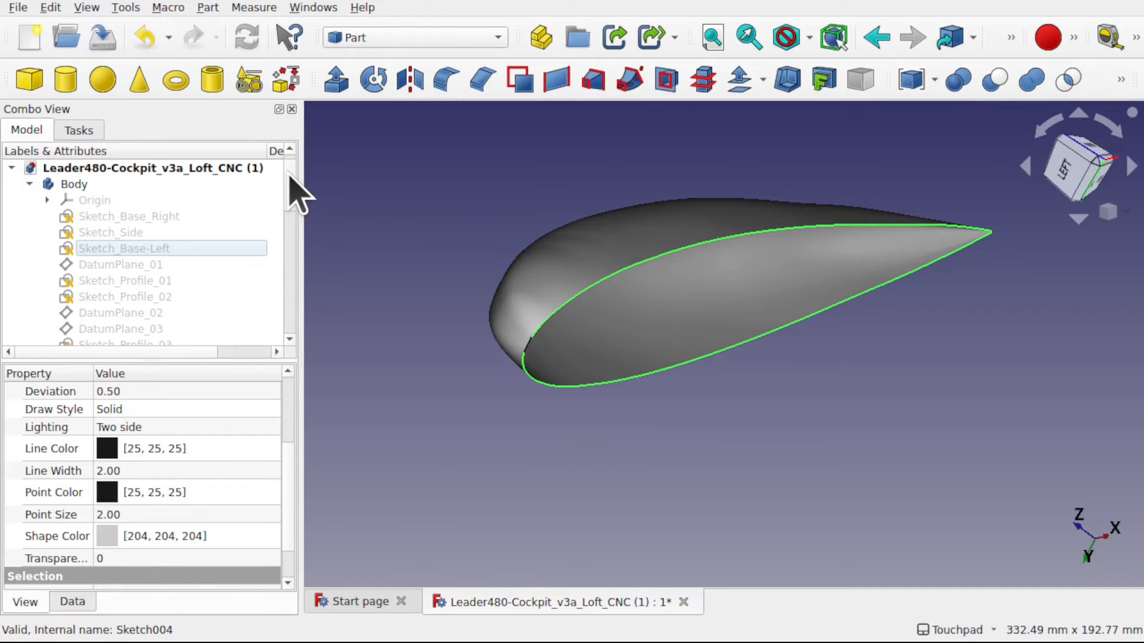
click(111, 218)
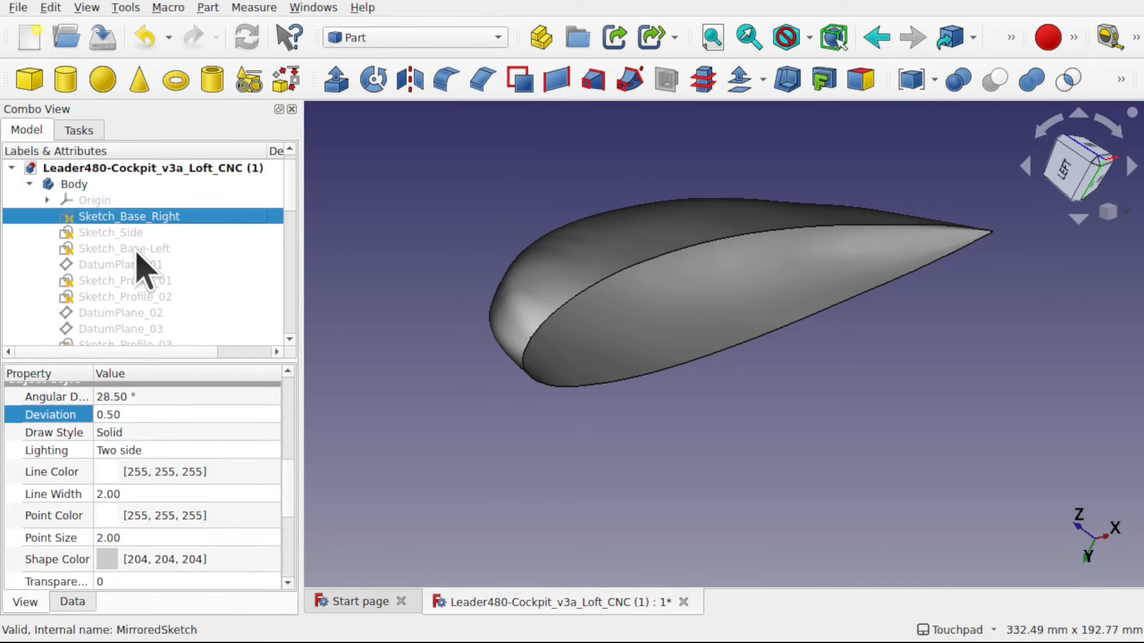
scroll(140, 263, down, 8)
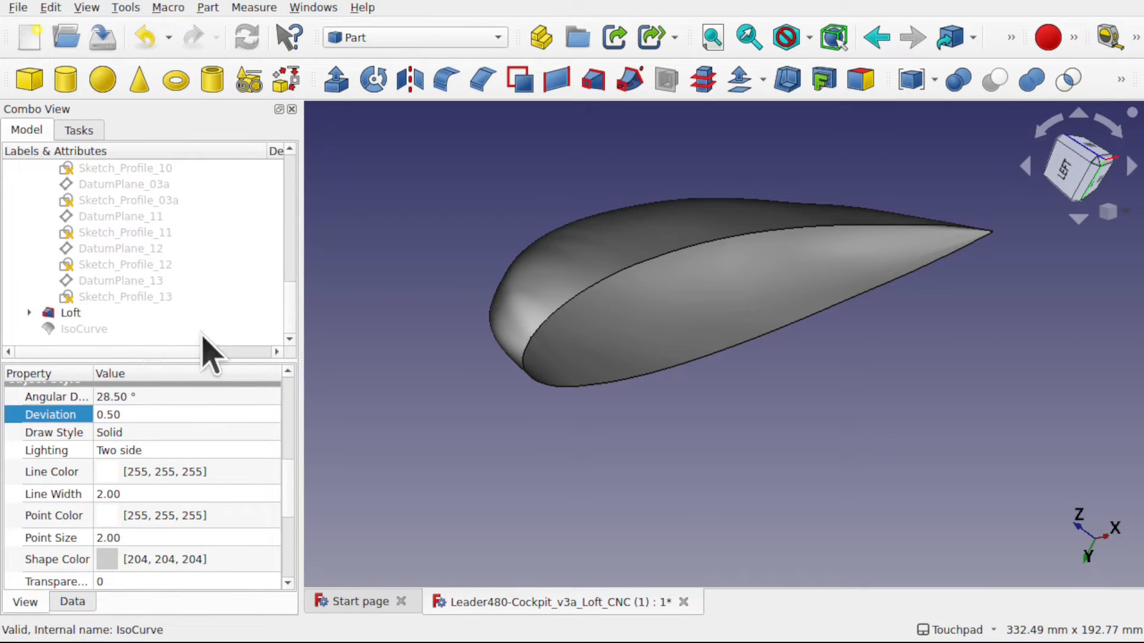
- Expand the Loft and open its first profile, Sketch_Profile_01, for editing
click(51, 313)
click(30, 314)
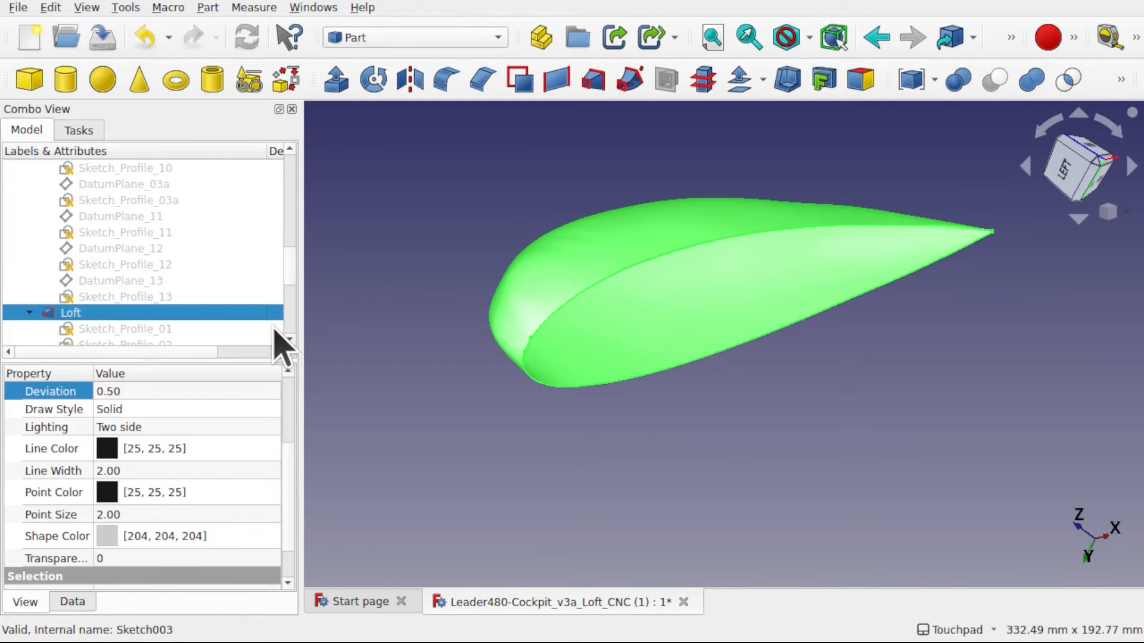
scroll(288, 275, down, 1)
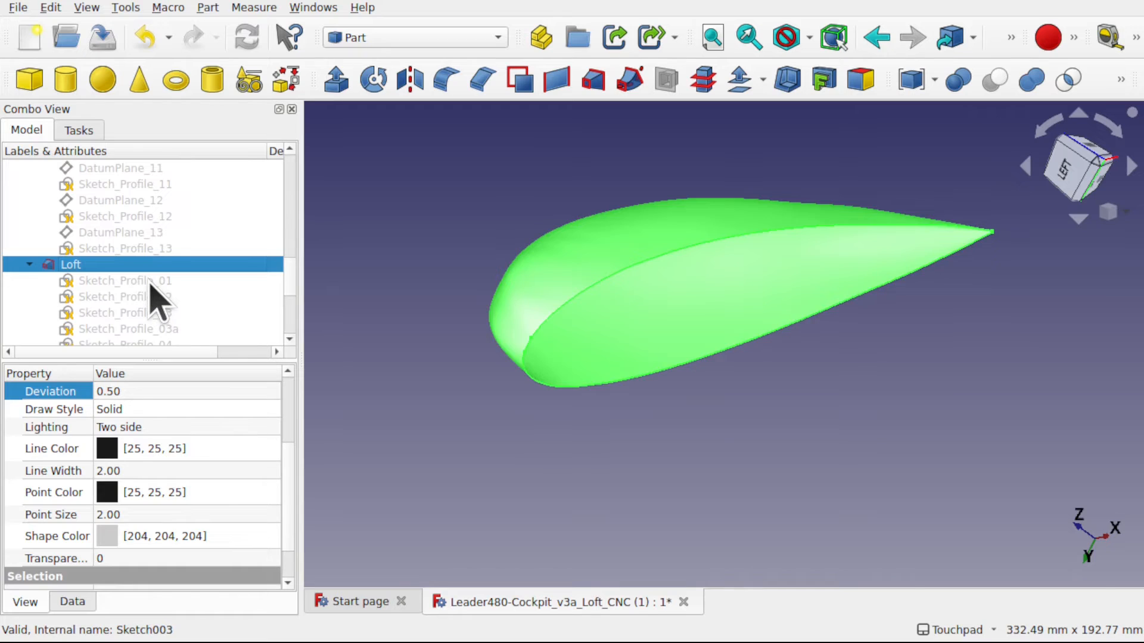
double_click(150, 285)
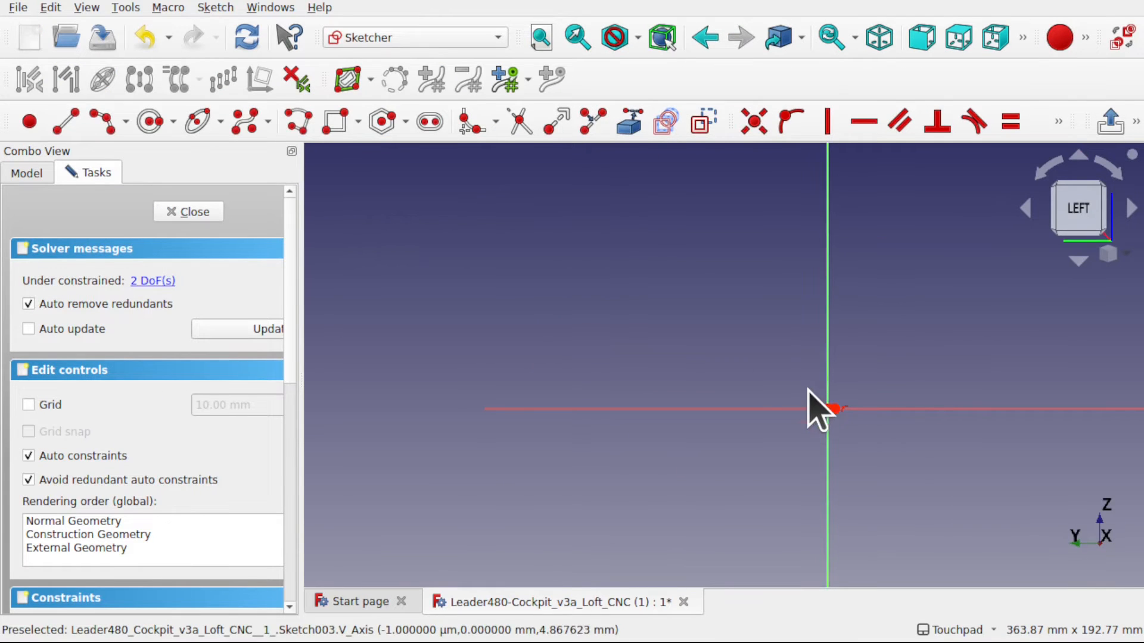
- Delete the sketch's existing geometry near the origin and place a single point at about (-26, 15) mm
click(823, 408)
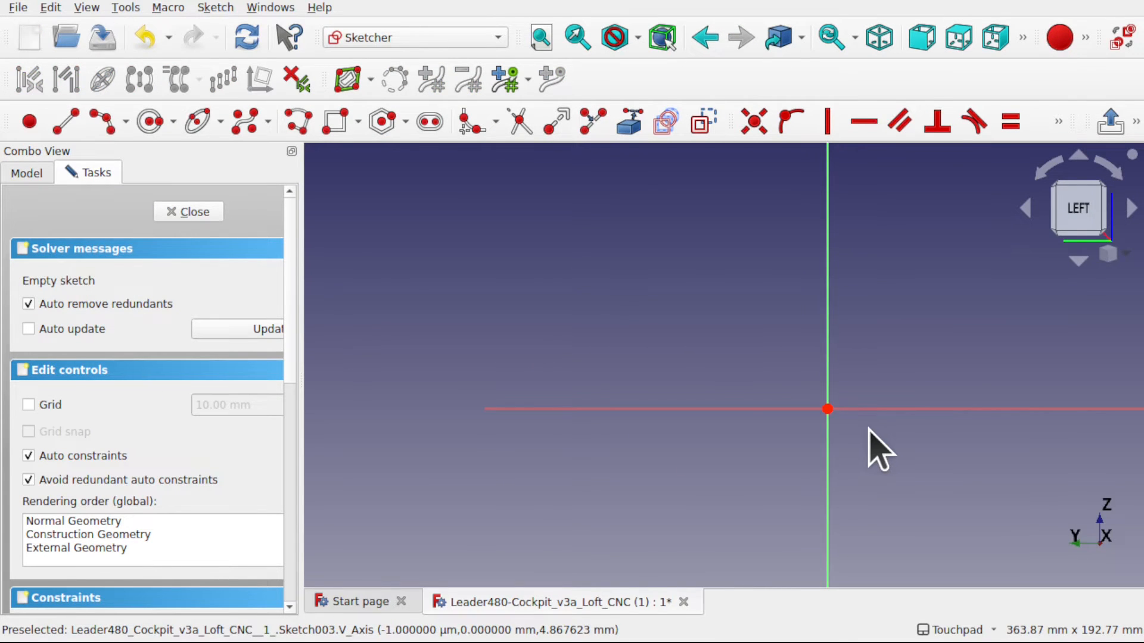
click(29, 121)
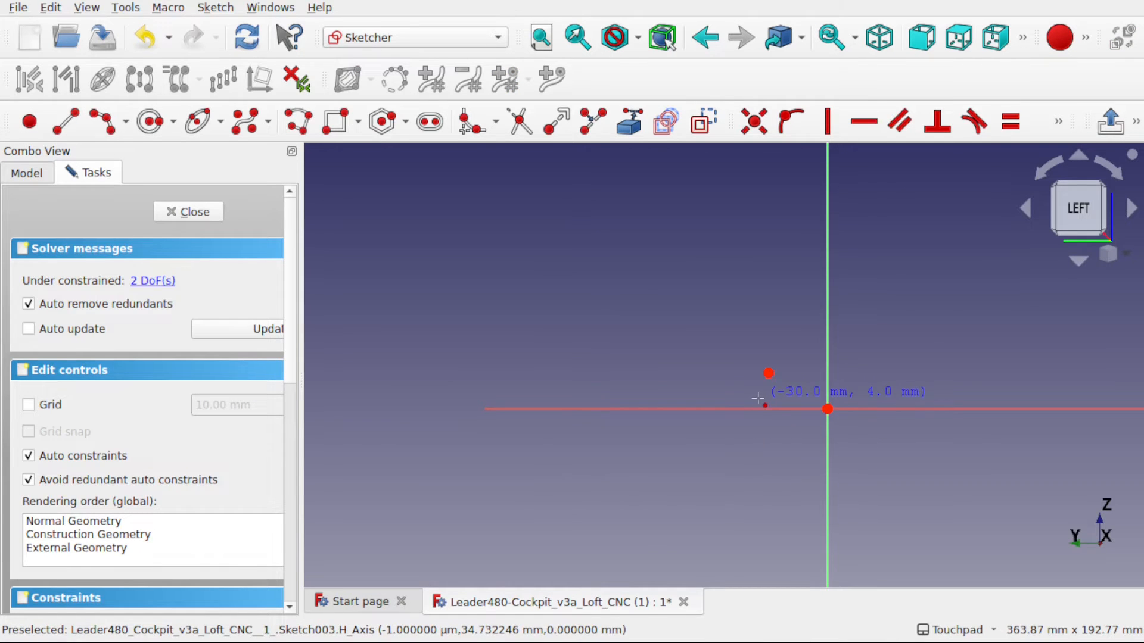
click(767, 374)
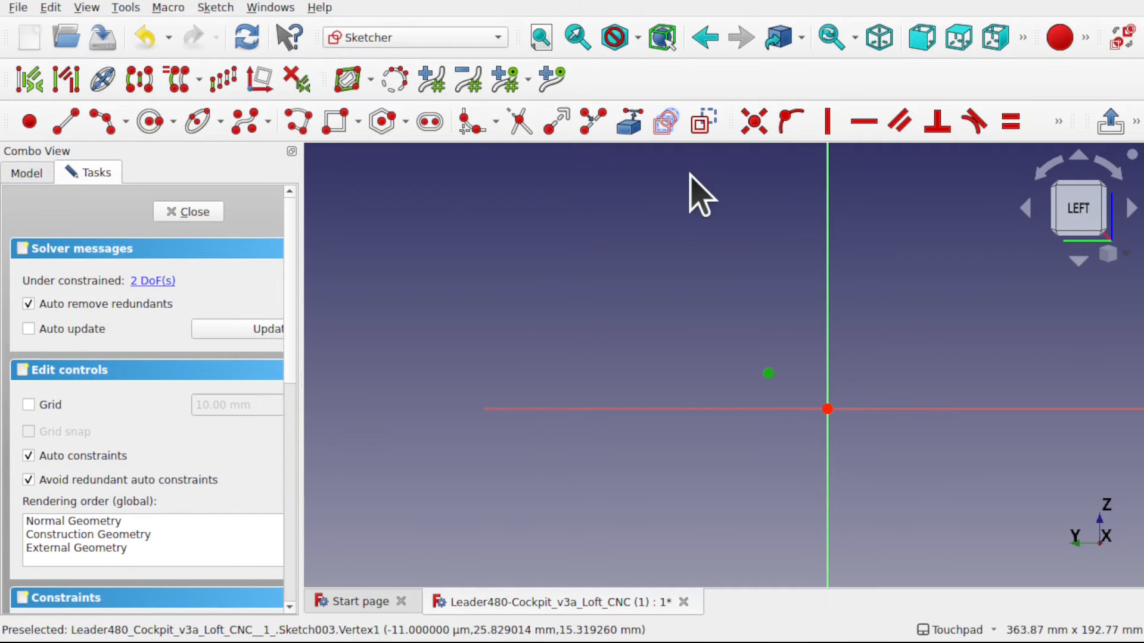
- Constrain the new point coincident with the sketch origin and finish editing the sketch
click(712, 114)
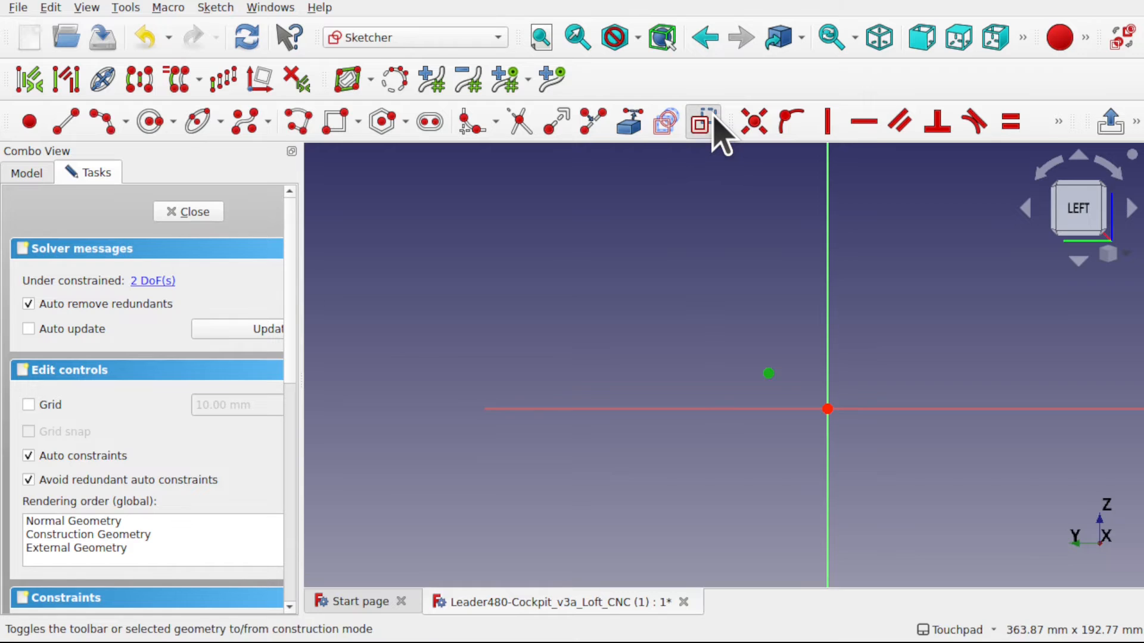
click(768, 373)
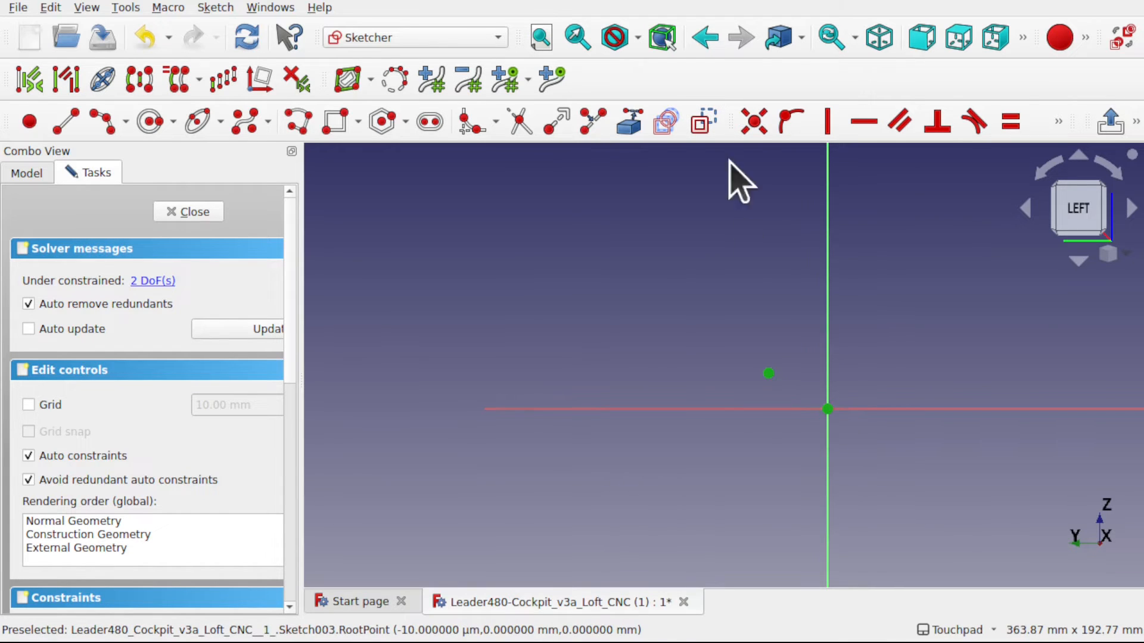
click(754, 123)
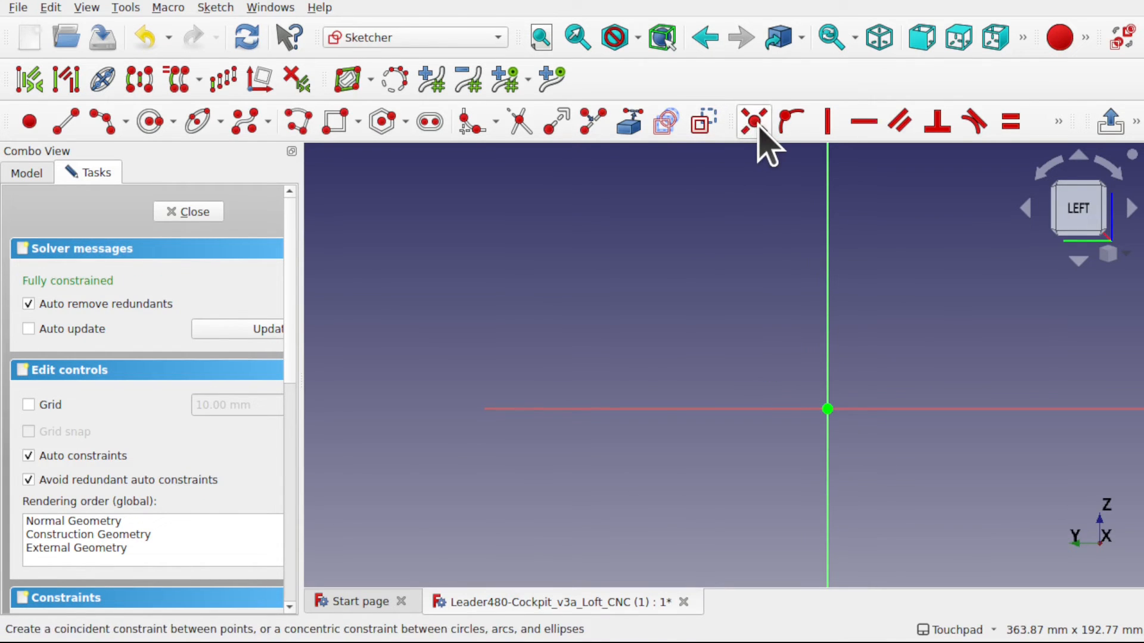
click(190, 212)
- Create a ruled surface between the Loft's two long base edges to close its underside
click(496, 407)
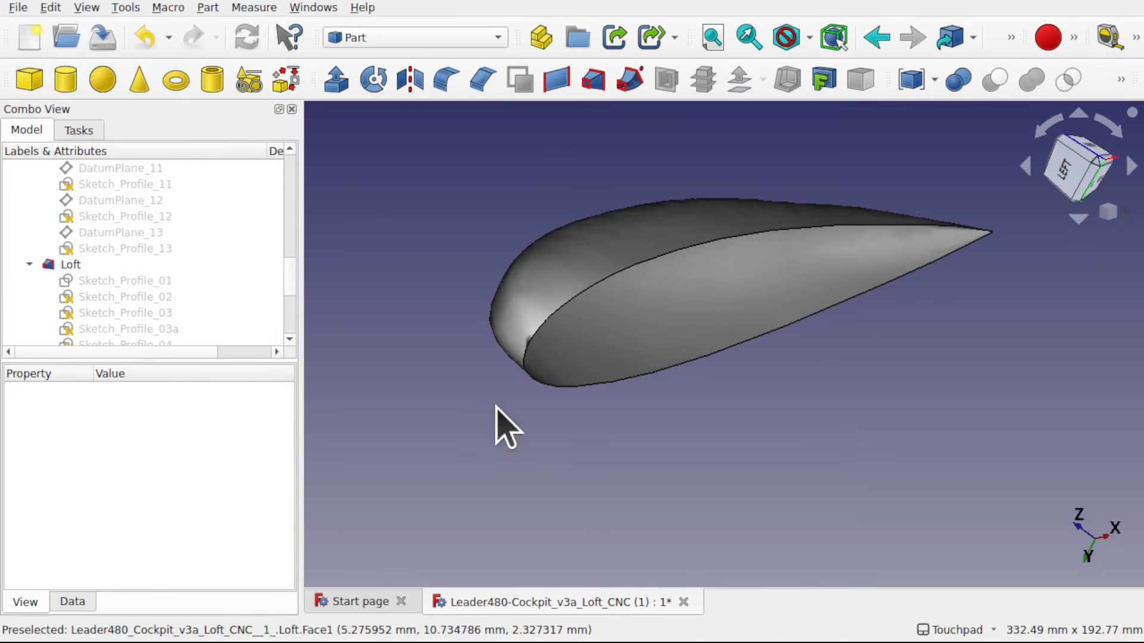
shift+drag(646, 409, 730, 397)
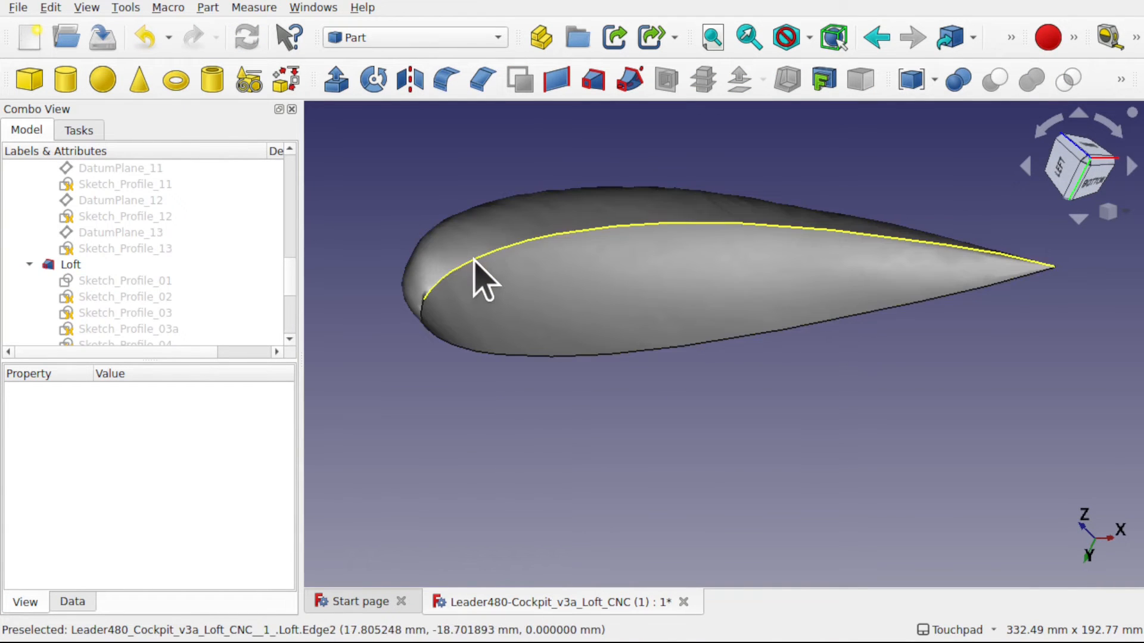
click(474, 262)
shift+drag(500, 255, 485, 204)
scroll(443, 328, up, 5)
shift+drag(434, 293, 449, 296)
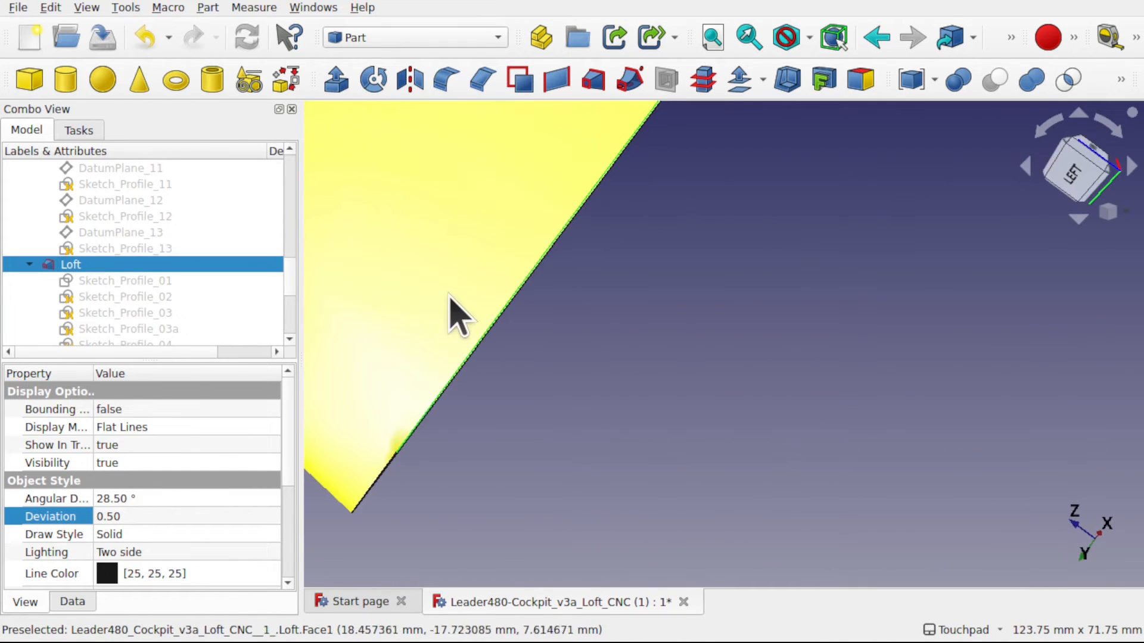
scroll(443, 298, down, 4)
shift+drag(613, 230, 710, 230)
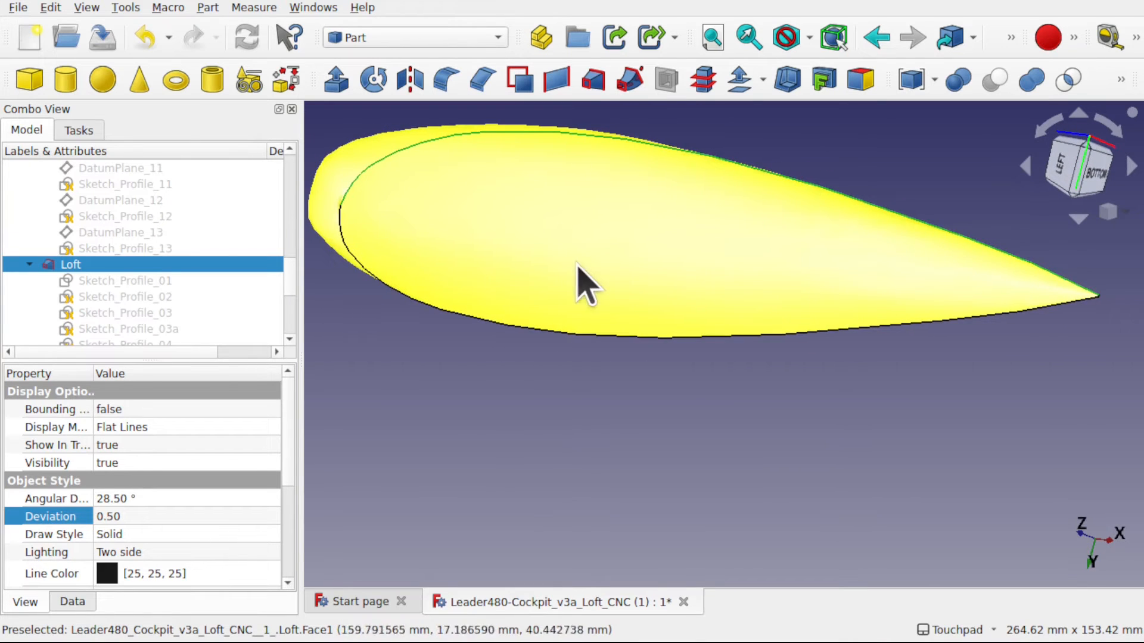
ctrl+click(346, 252)
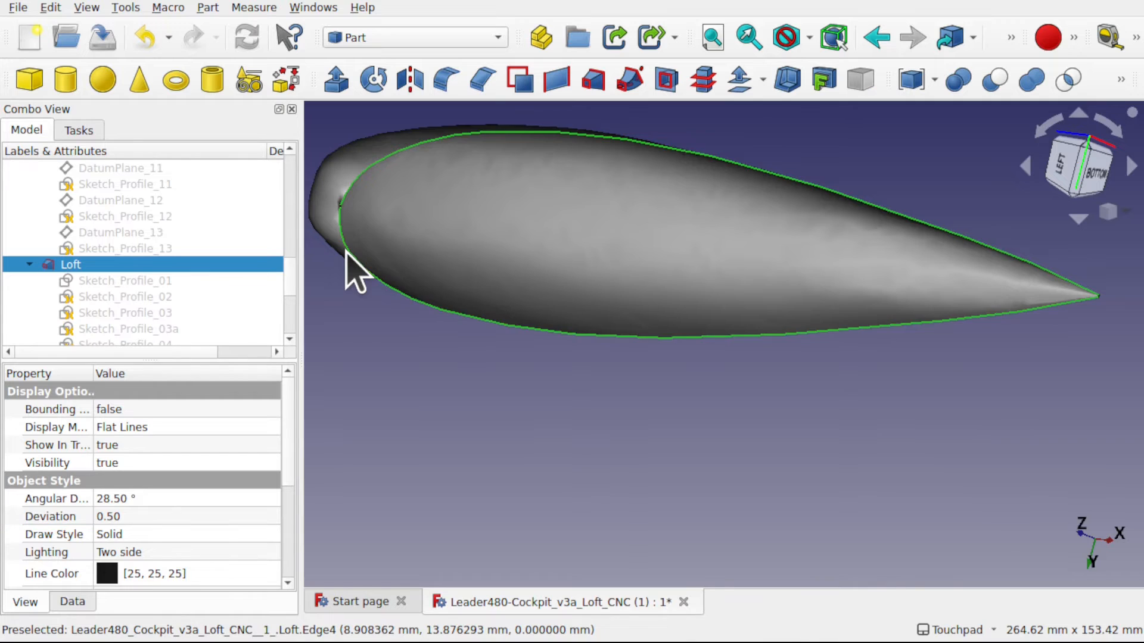
click(555, 81)
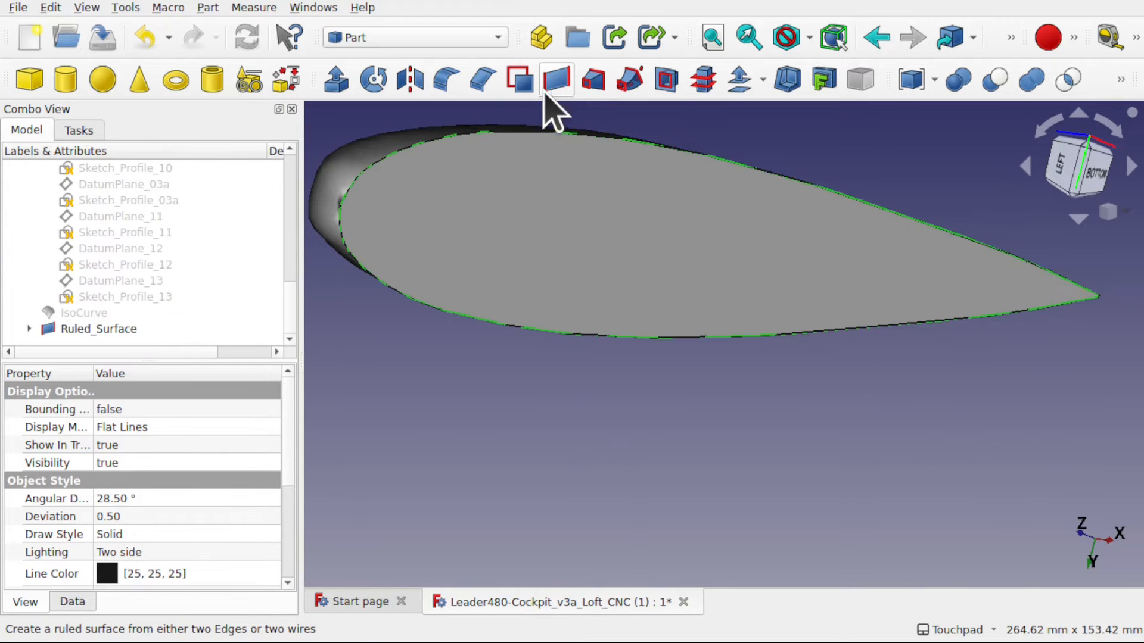
- Set the Loft's display Deviation to 0.05 and inspect the nose where the base edges meet
middle_drag(494, 357, 564, 376)
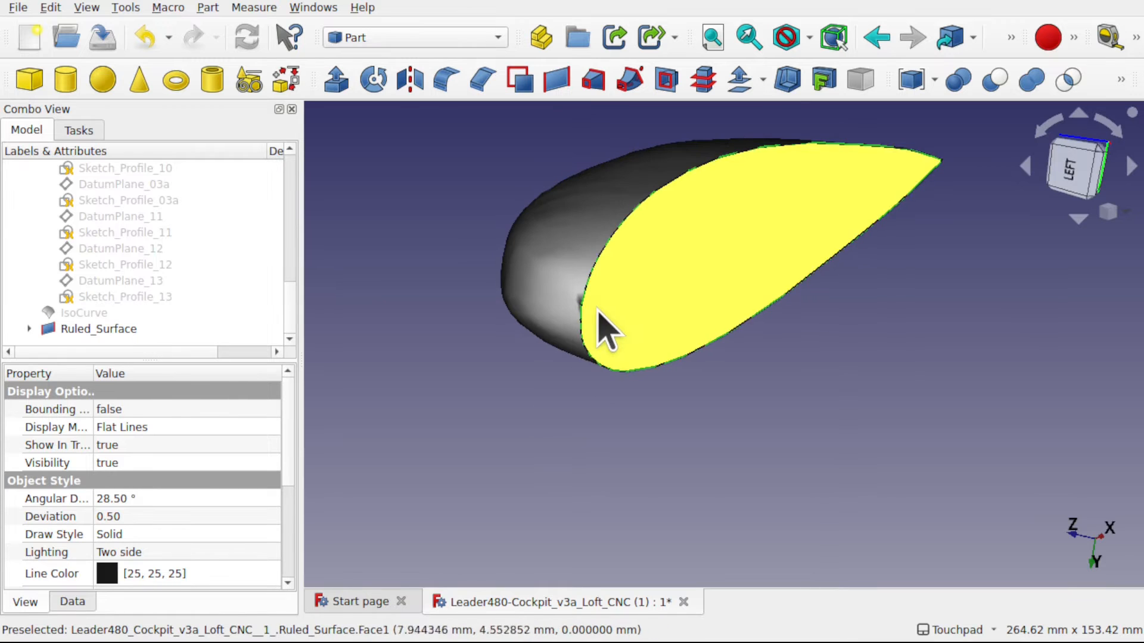
scroll(602, 324, up, 5)
middle_drag(603, 309, 795, 311)
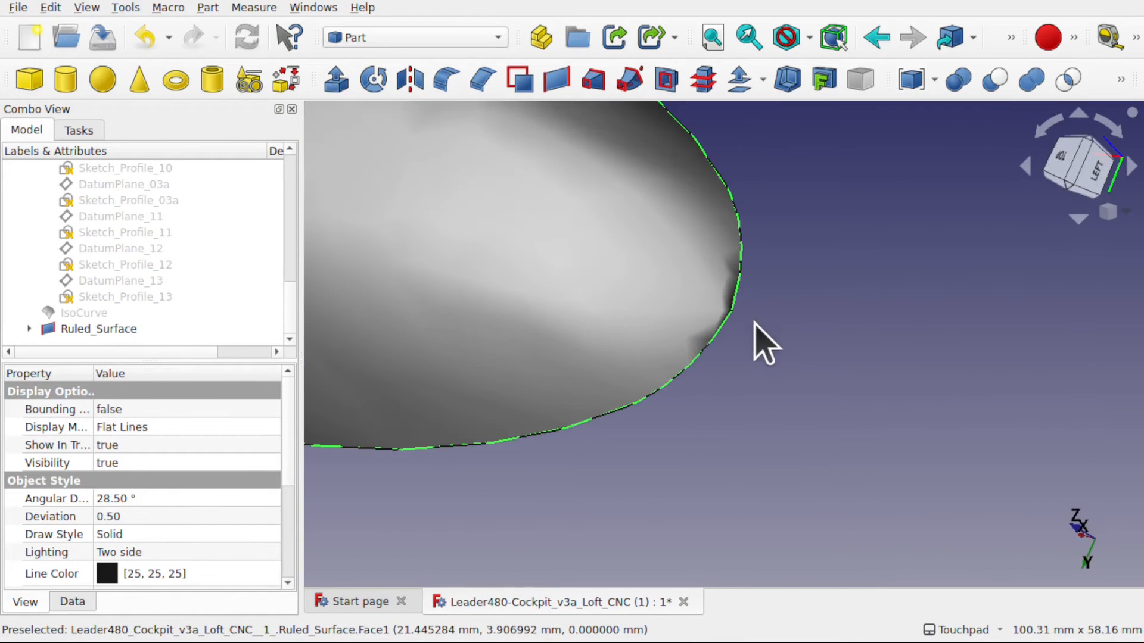
click(760, 342)
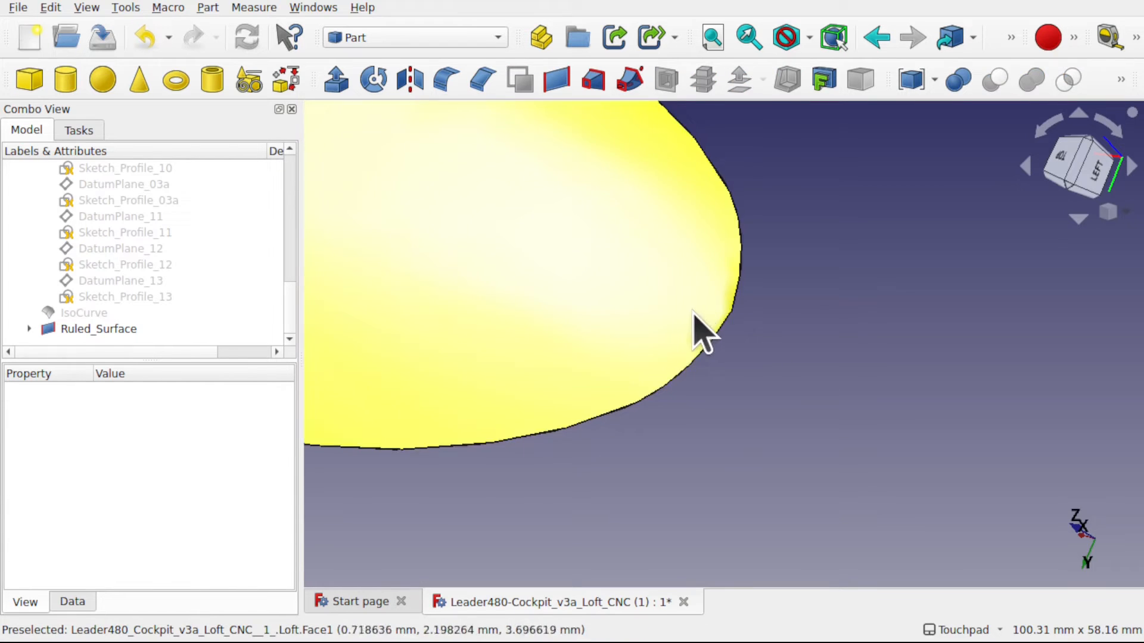
click(642, 289)
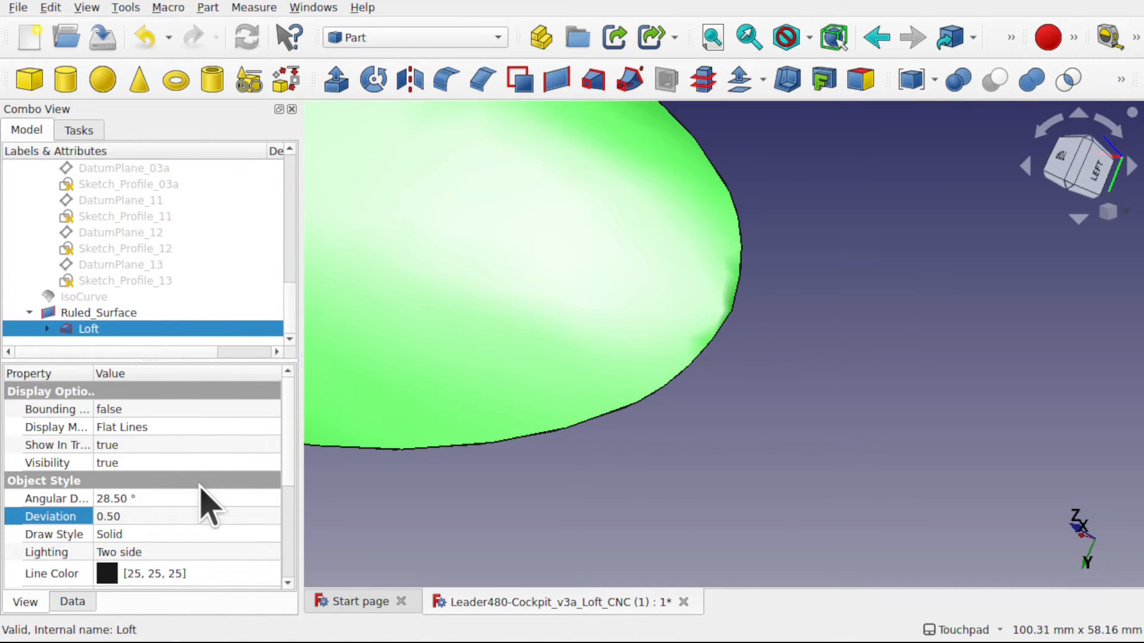
click(139, 516)
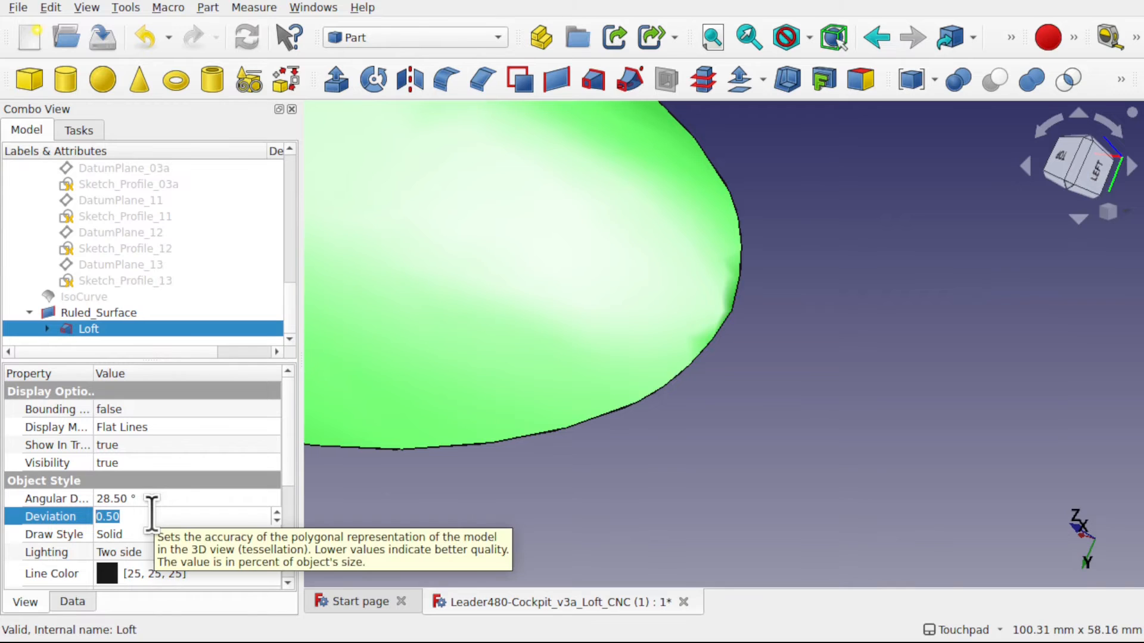
text(0.05)
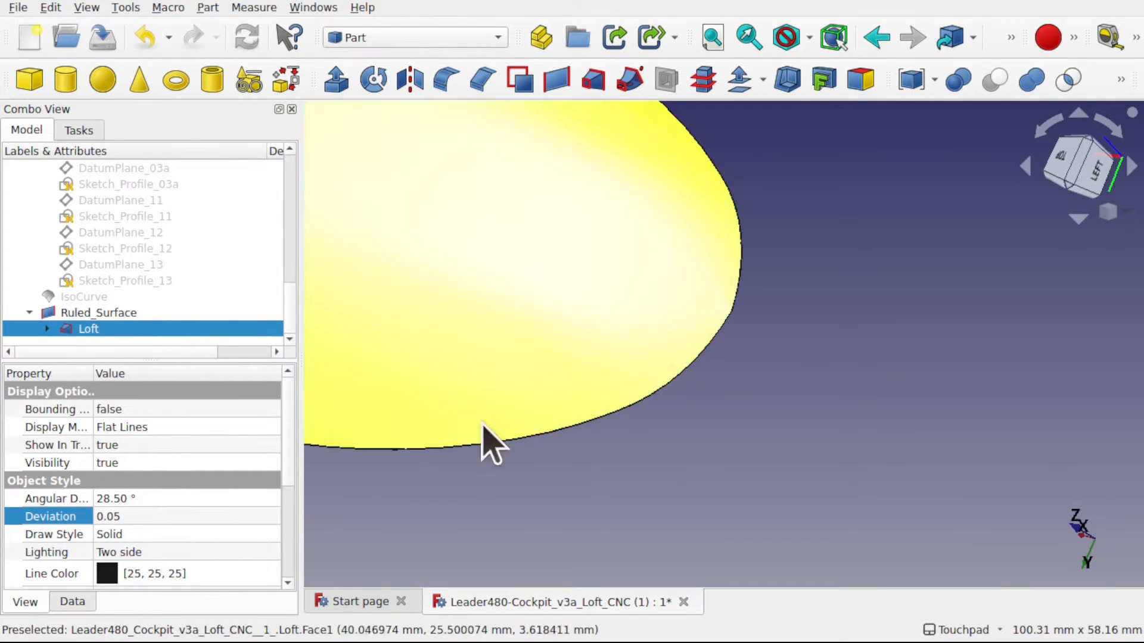
click(730, 375)
mouse_move(754, 312)
alt+mouse_down()
mouse_move(453, 273)
mouse_move(552, 303)
mouse_move(750, 319)
mouse_move(763, 314)
mouse_move(753, 250)
alt+mouse_up()
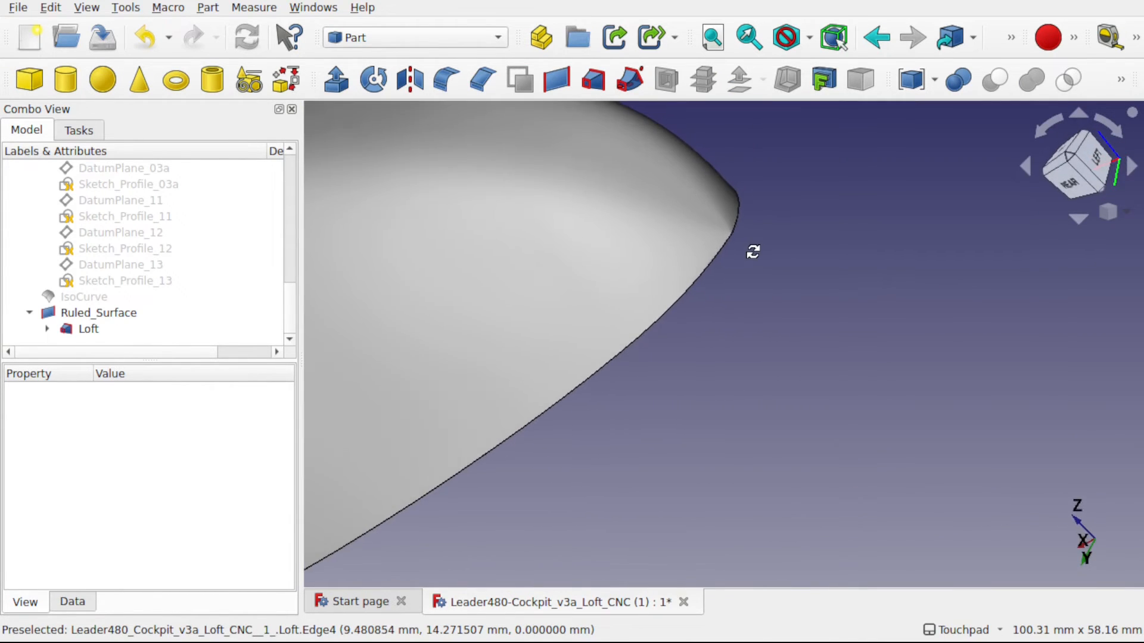
- Set the attachment offset's z position of the Loft's Sketch_Profile_01 to -1 mm
click(48, 329)
scroll(250, 288, down, 2)
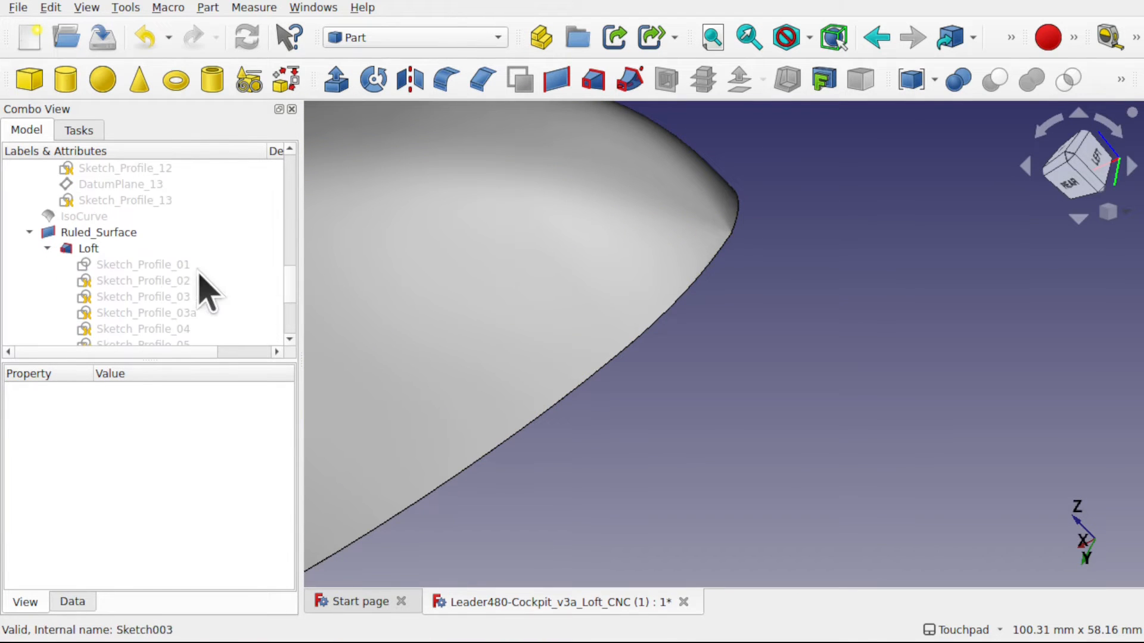
click(186, 268)
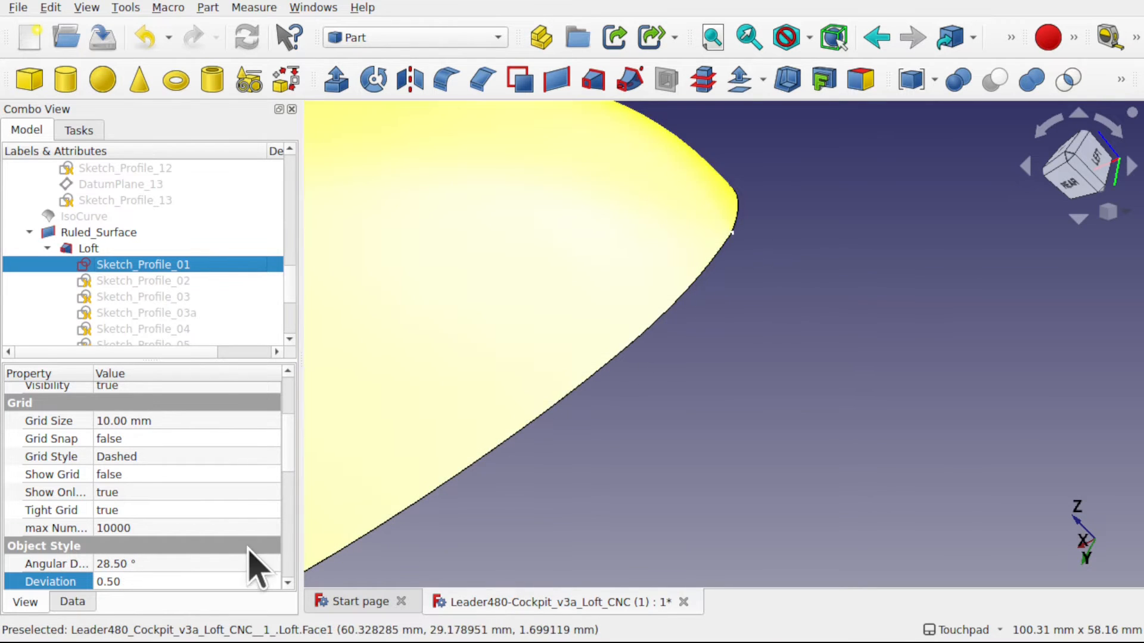
click(72, 602)
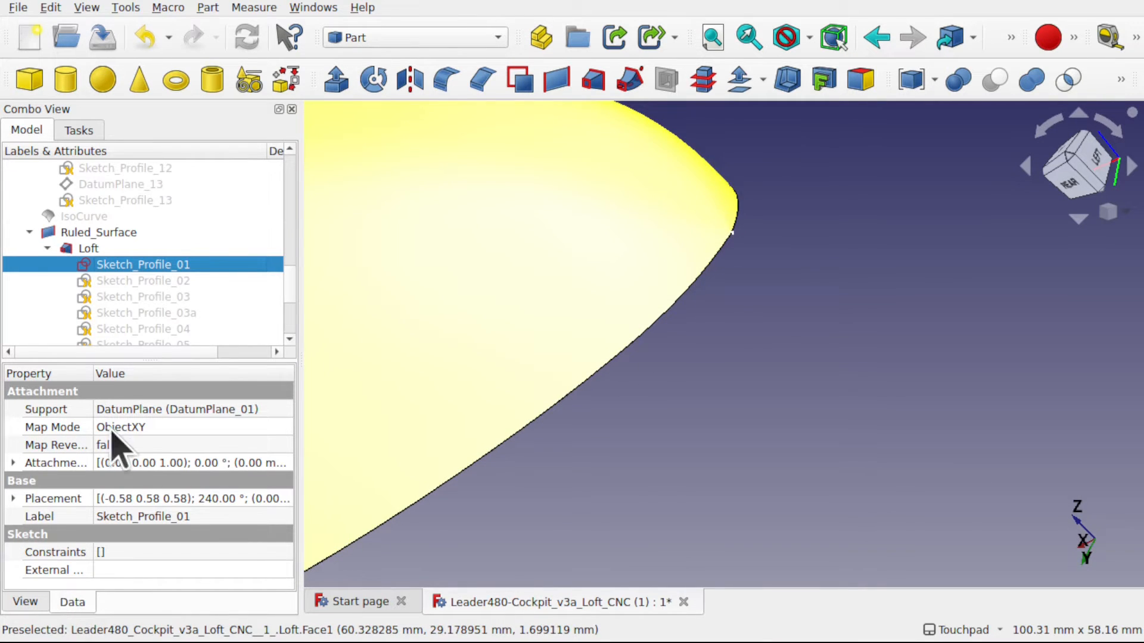
click(13, 463)
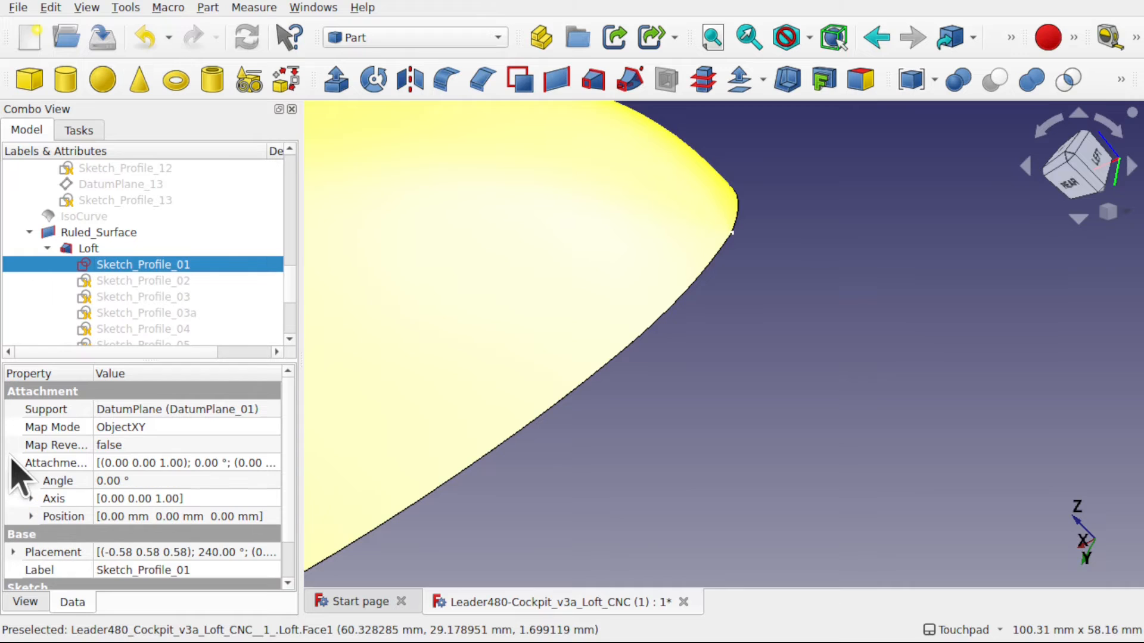
click(31, 516)
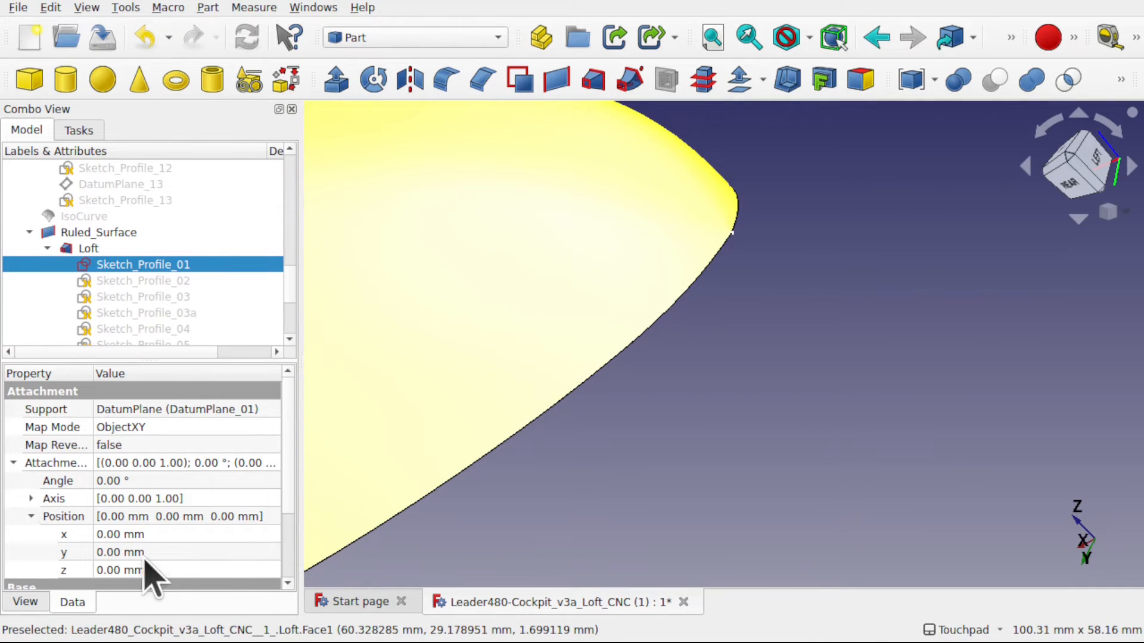
click(176, 570)
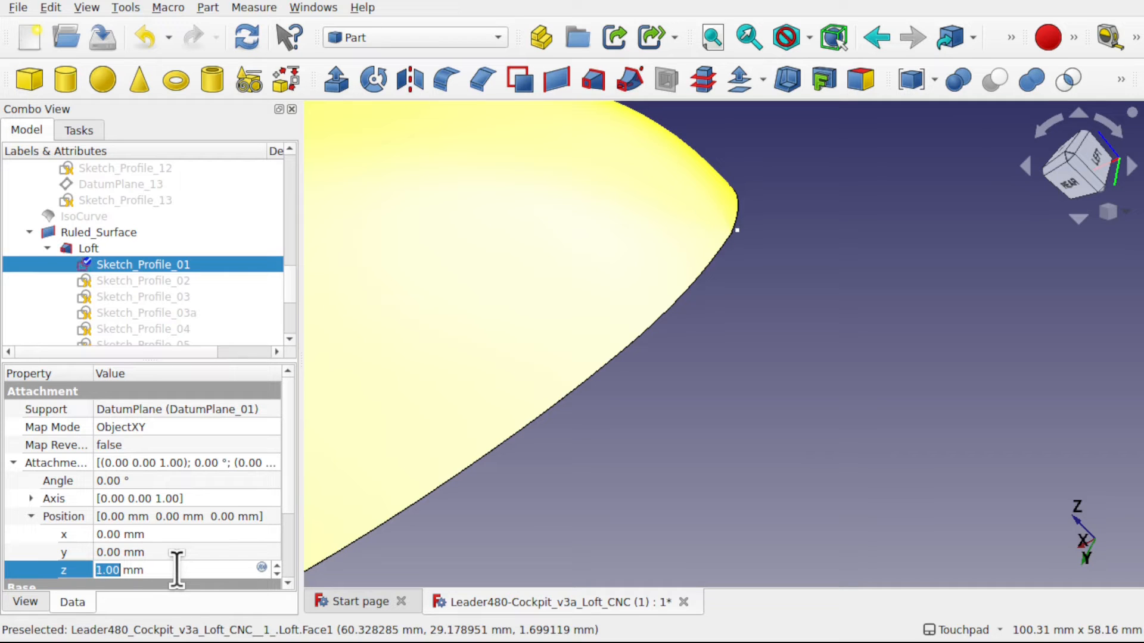
key(Return)
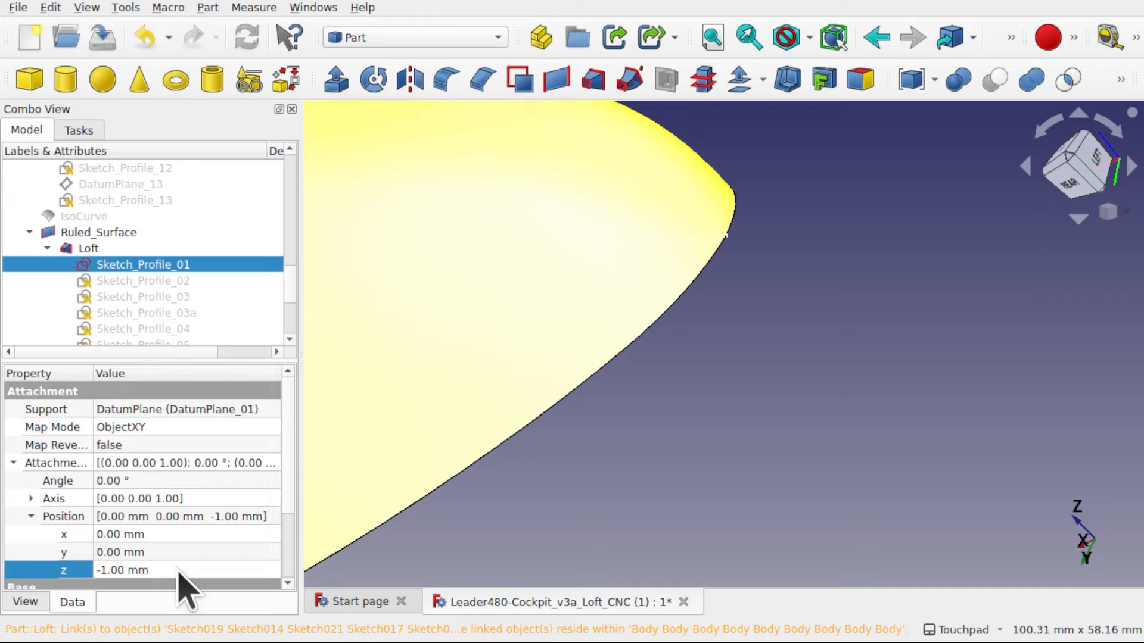
- View the nose from below and compare Sketch_Profile_01's attachment offset z at 0 mm and -1 mm
click(179, 552)
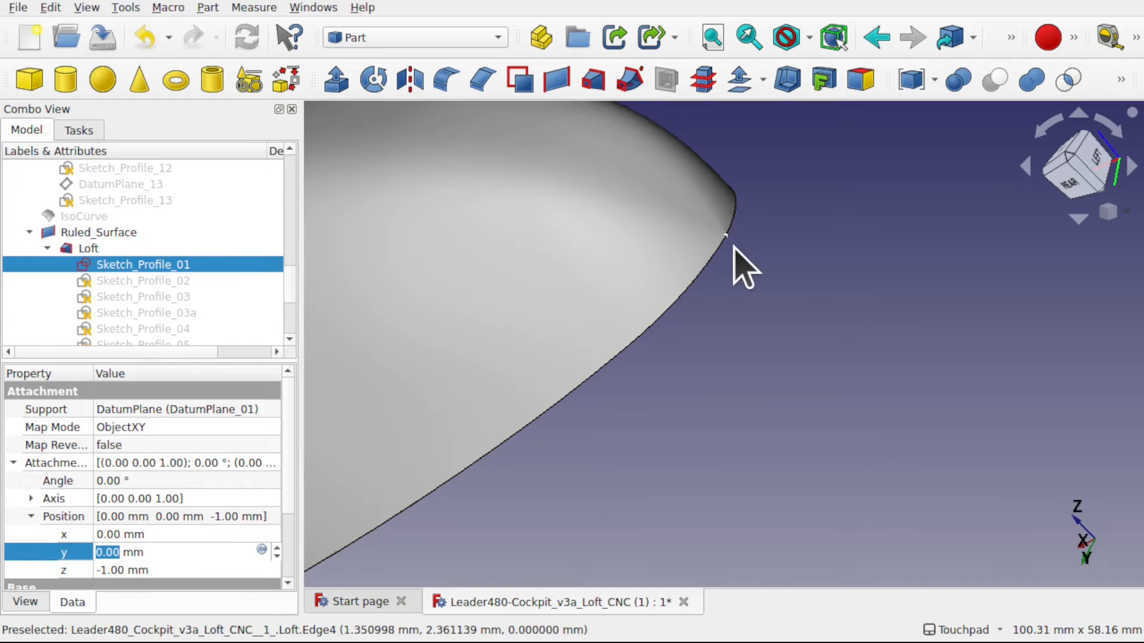
alt+drag(728, 250, 434, 270)
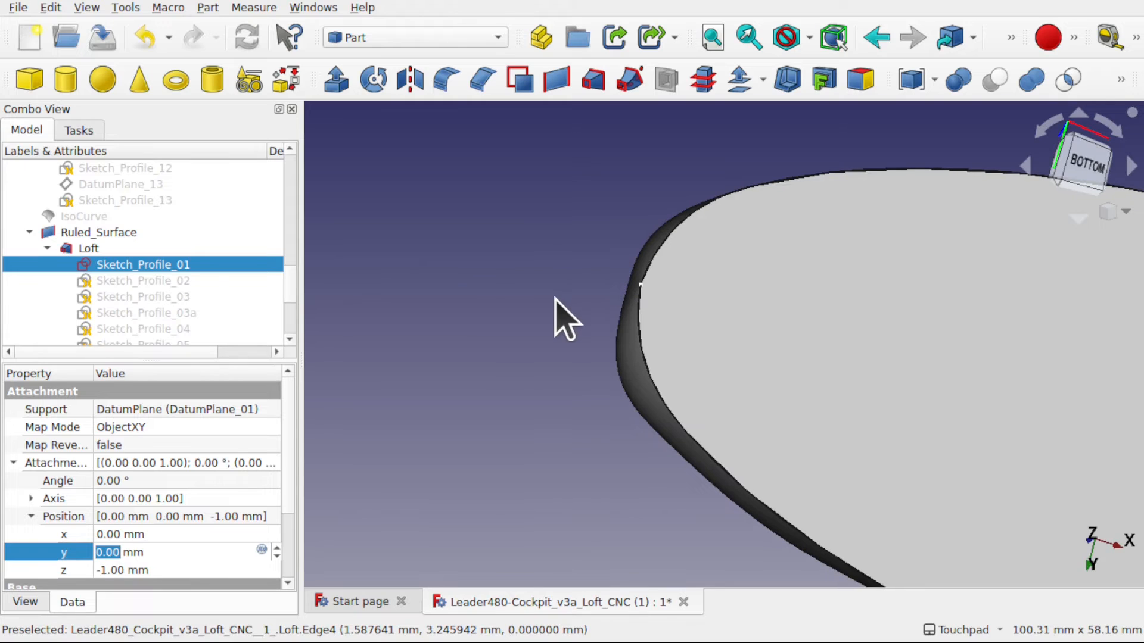
click(181, 569)
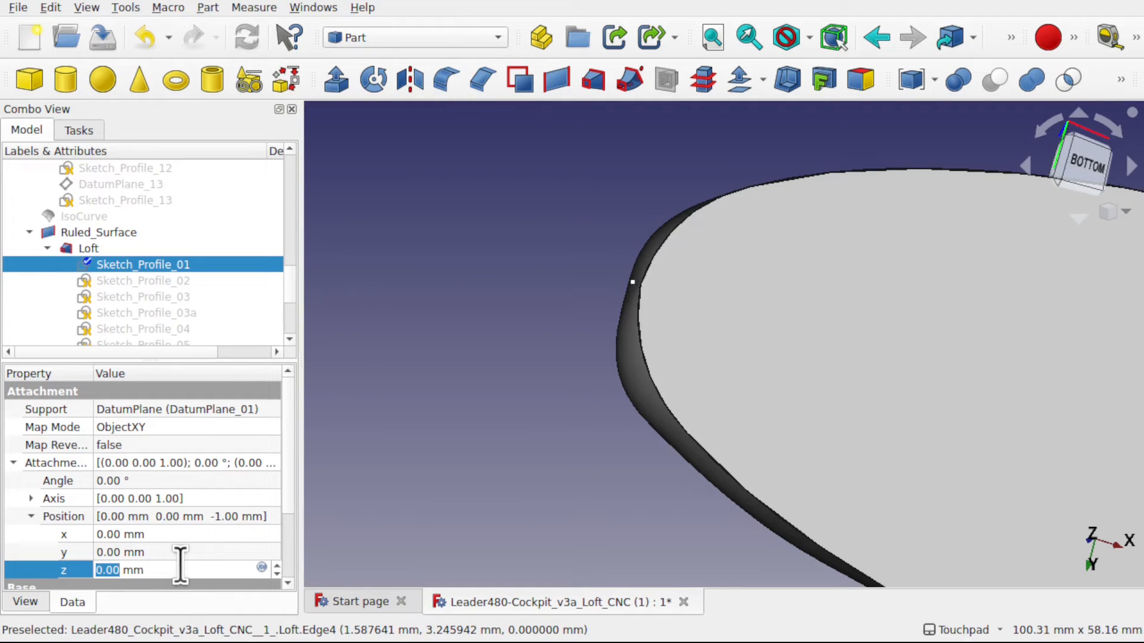
key(Return)
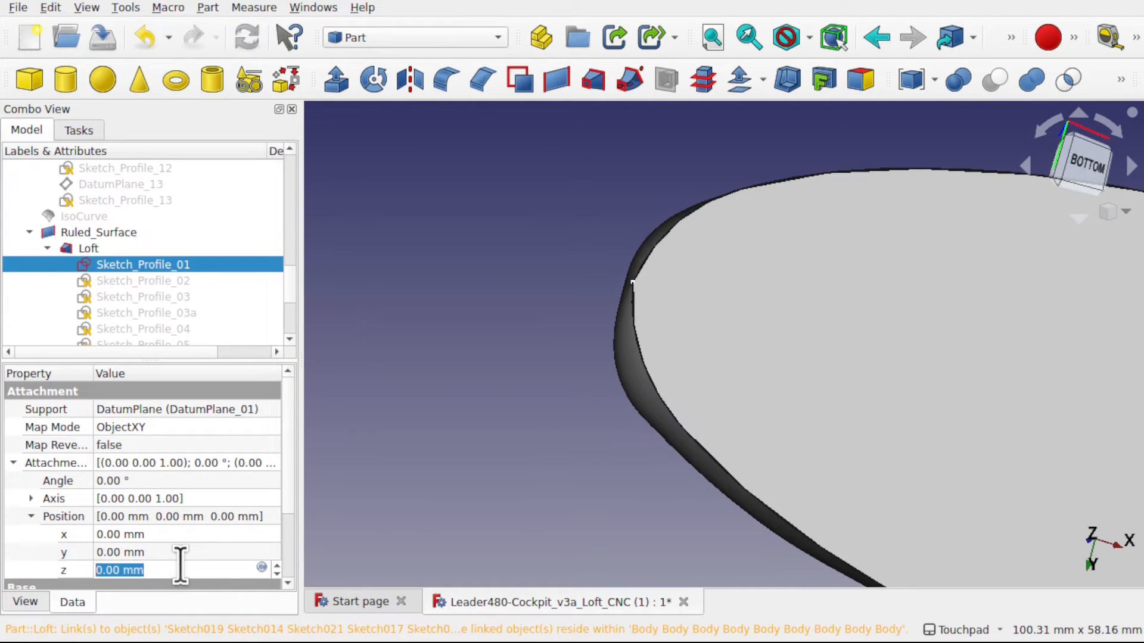
key(Down)
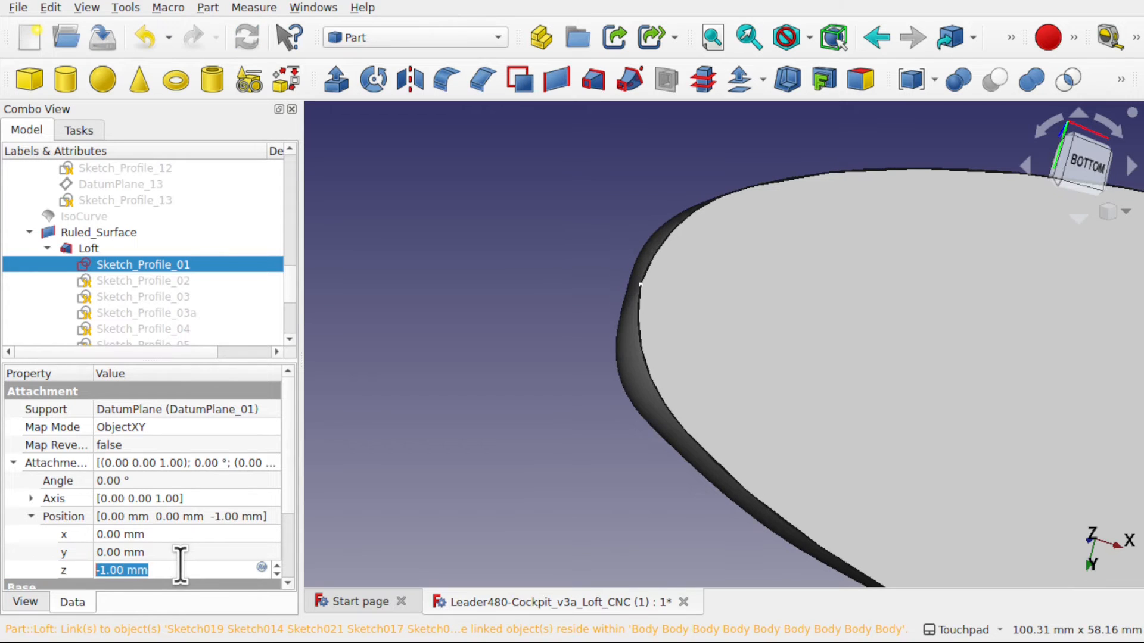
- Try attachment offset z values of -2 mm and -3 mm for Sketch_Profile_01 and settle on -2 mm
key(Down)
key(Return)
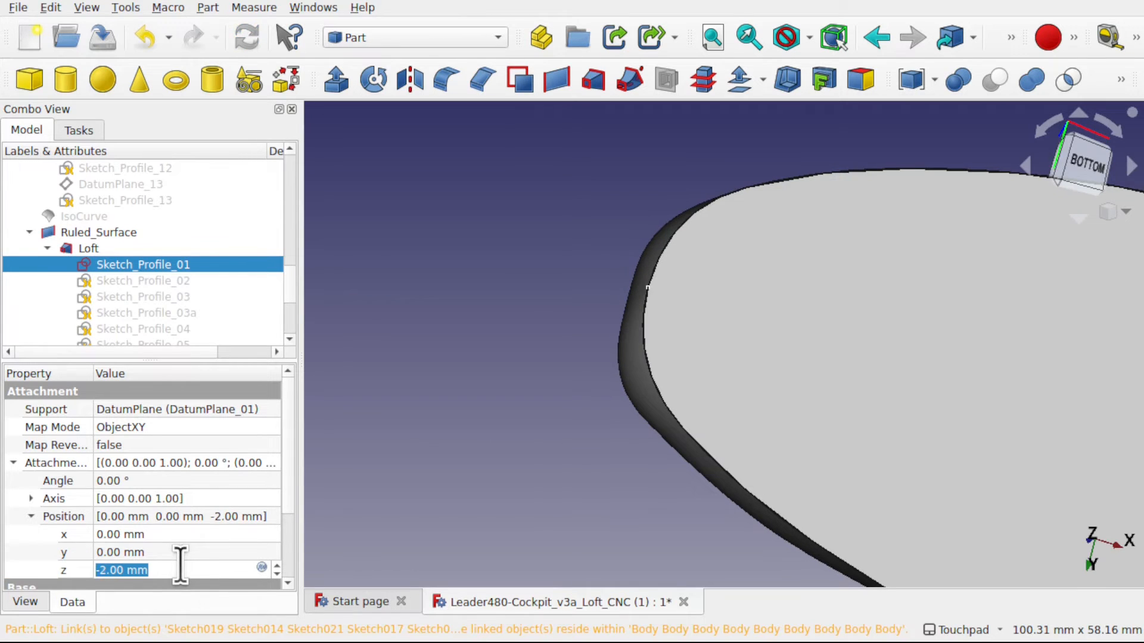
key(Down)
key(Down)
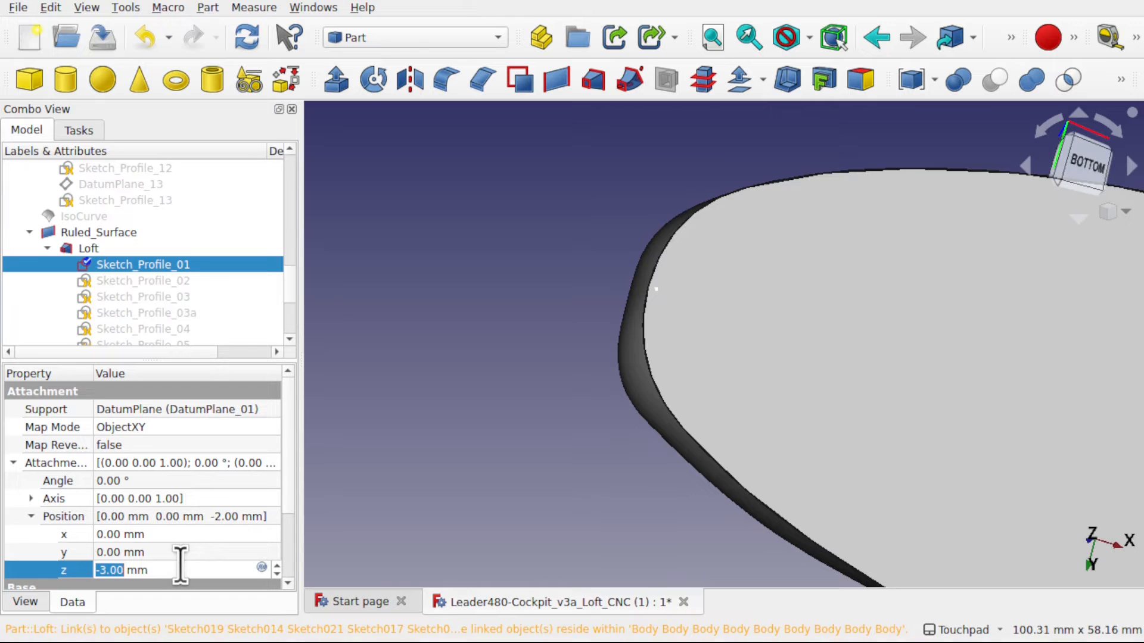
key(Return)
key(Up)
key(Return)
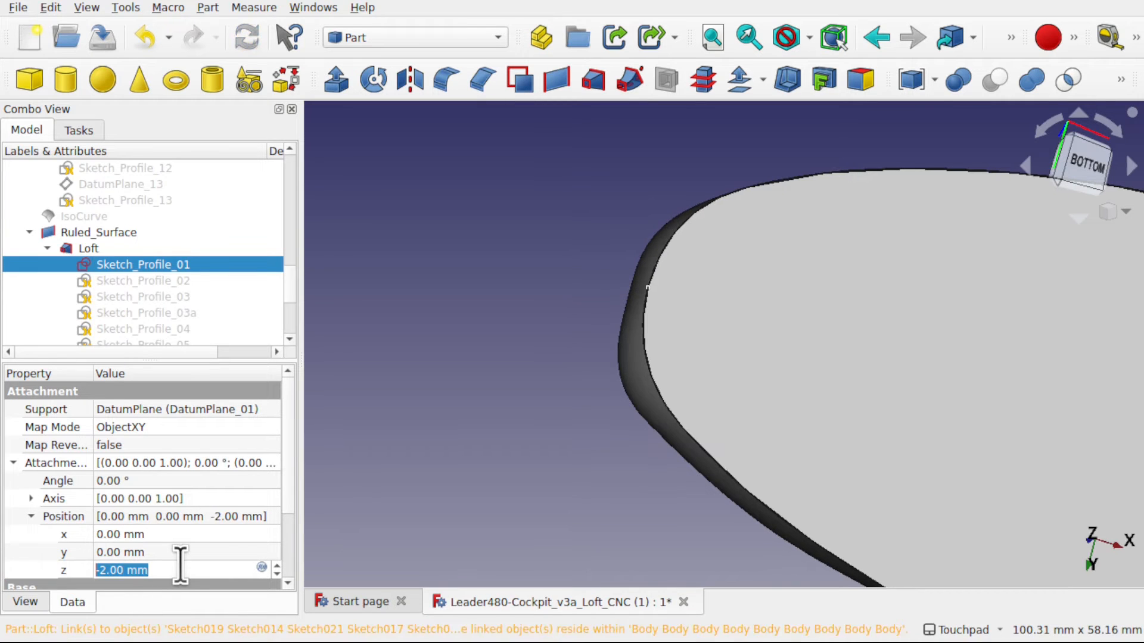
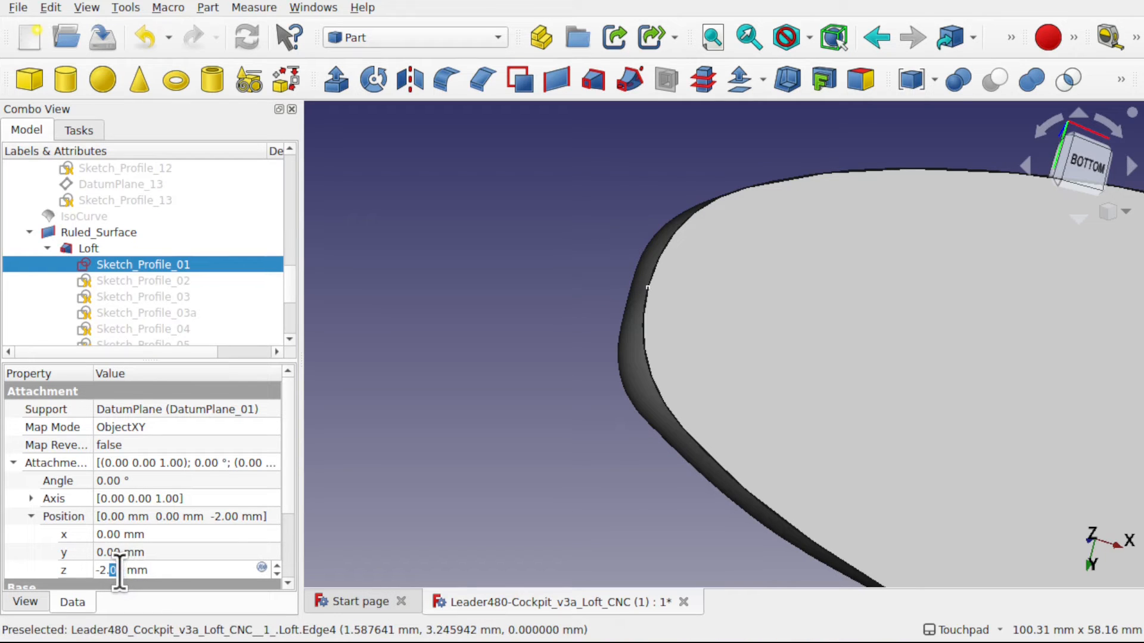
- Set the attachment offset's z position of Sketch_Profile_01 to -2.50 mm and check the nose from below
text(-2.50)
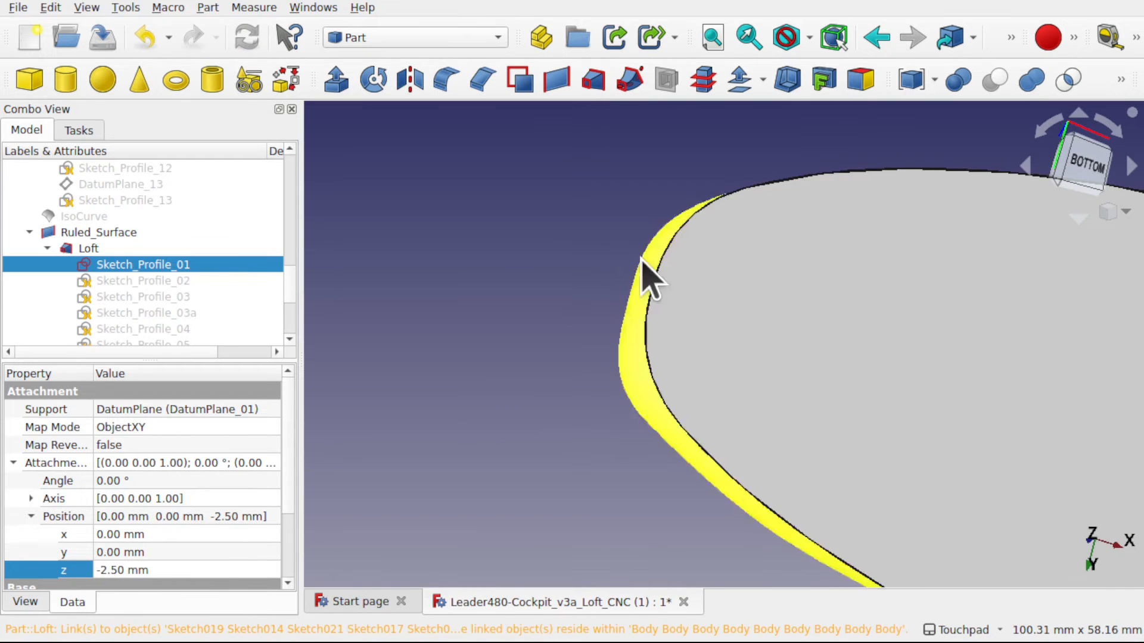
click(556, 344)
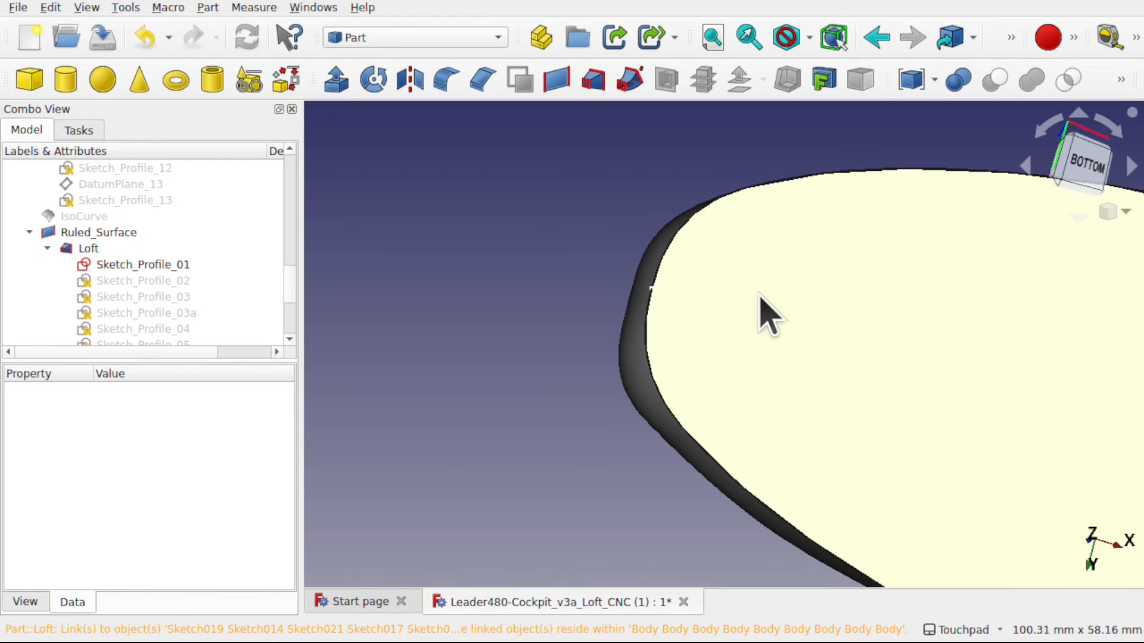
alt+drag(758, 295, 799, 386)
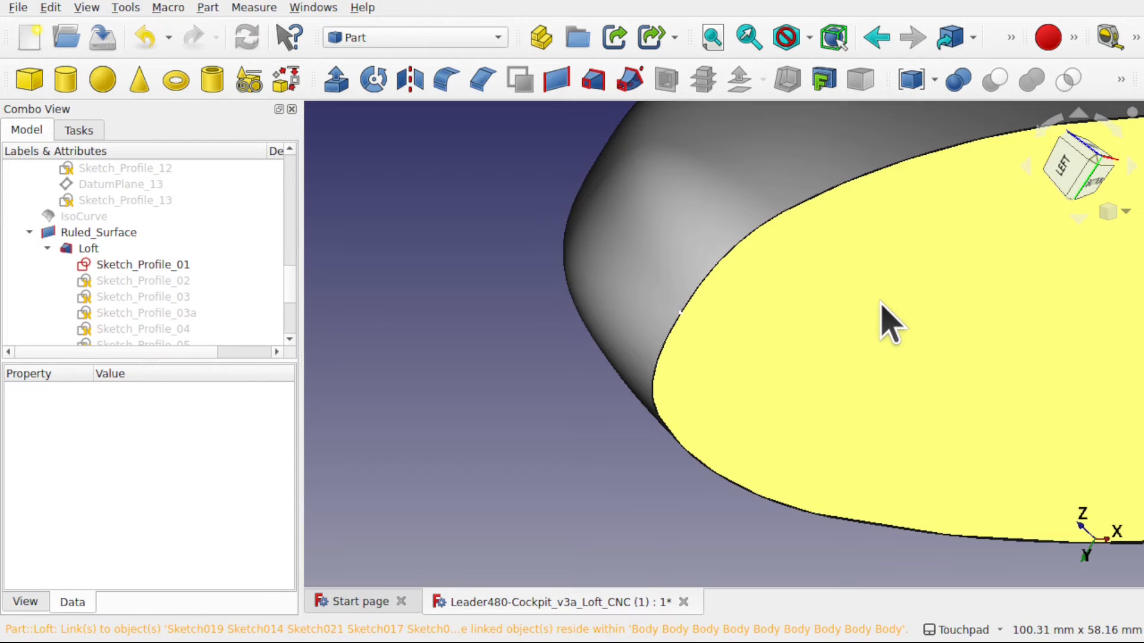
- Cap the tiny opening at the cockpit's tail tip with a ruled surface between the base's short end edge and the Loft's end arc
scroll(880, 302, down, 5)
shift+drag(1006, 325, 522, 359)
alt+drag(796, 360, 413, 352)
scroll(827, 399, up, 1)
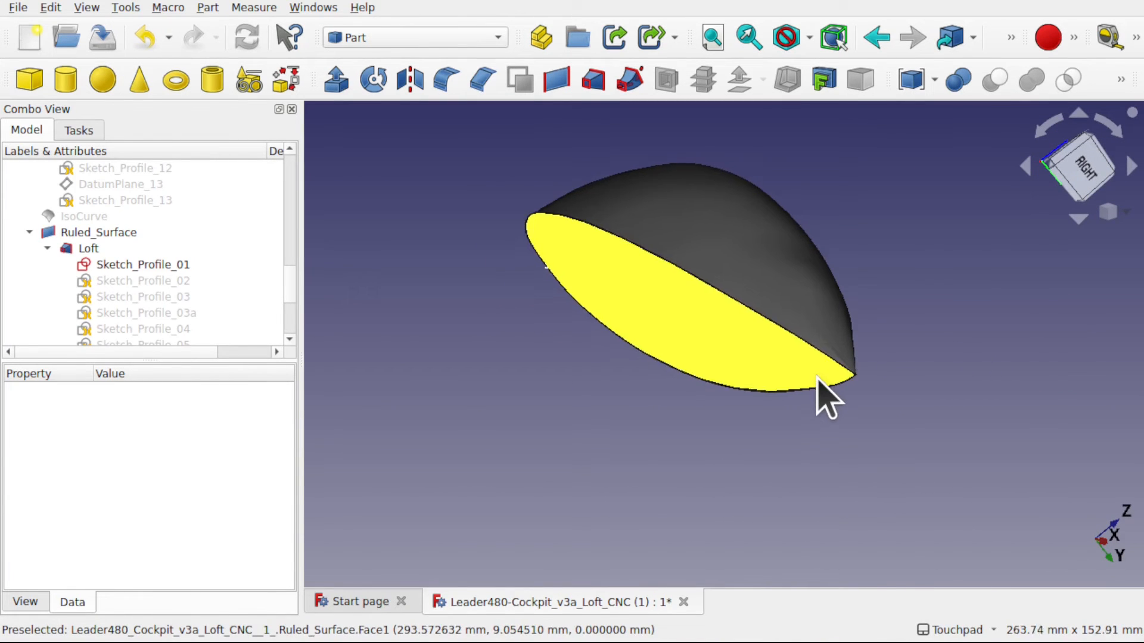
scroll(824, 398, up, 5)
alt+drag(945, 396, 888, 378)
scroll(636, 302, up, 2)
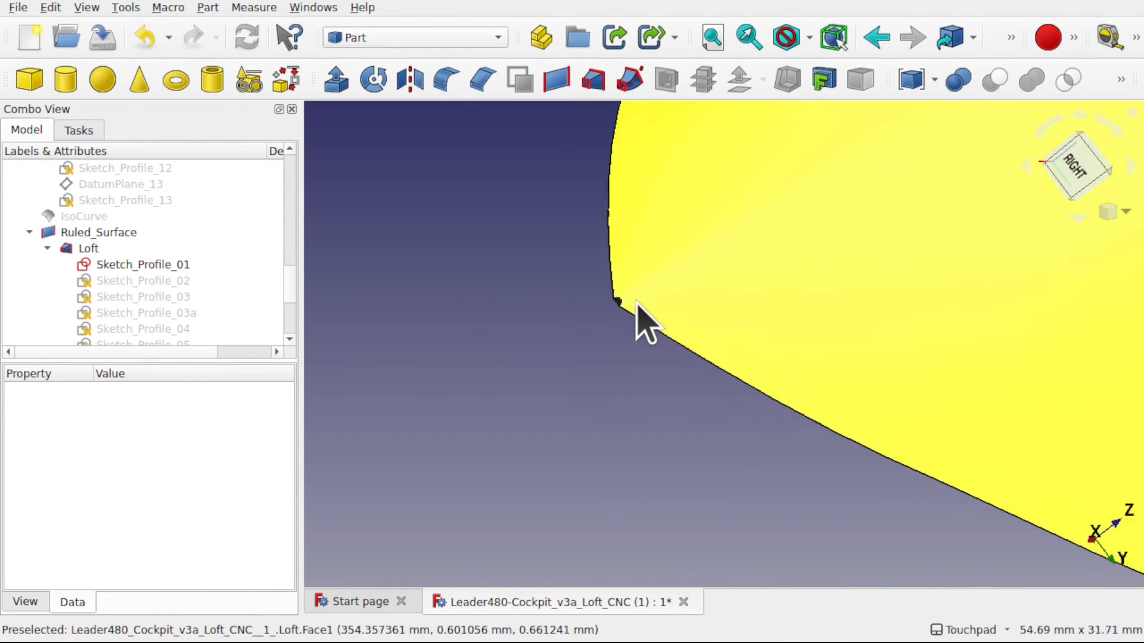
scroll(636, 303, up, 10)
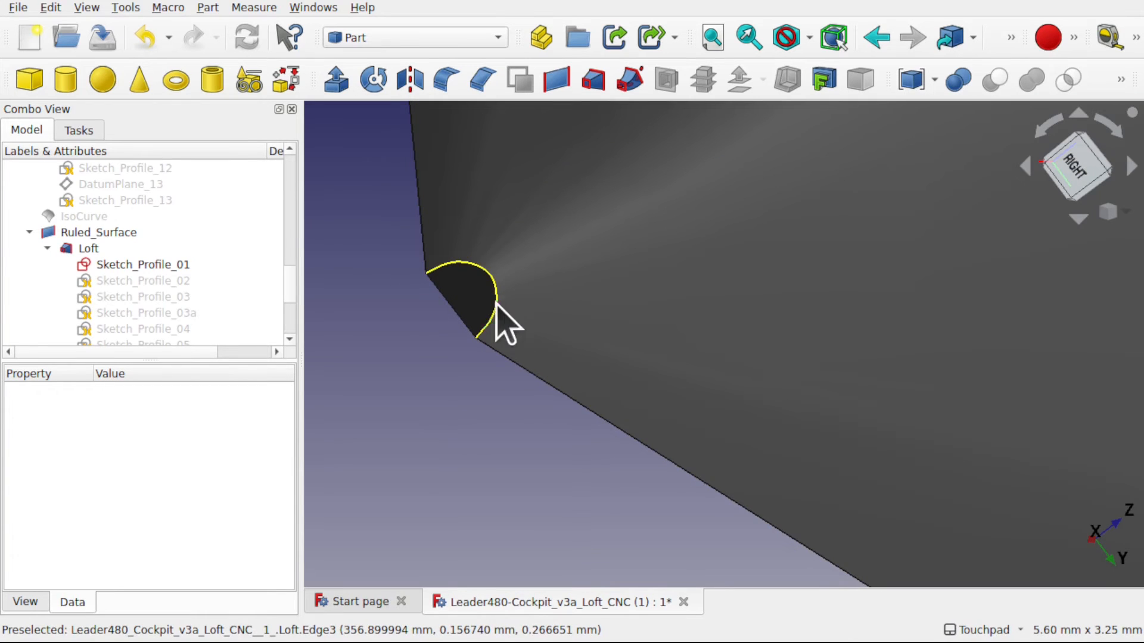
click(496, 302)
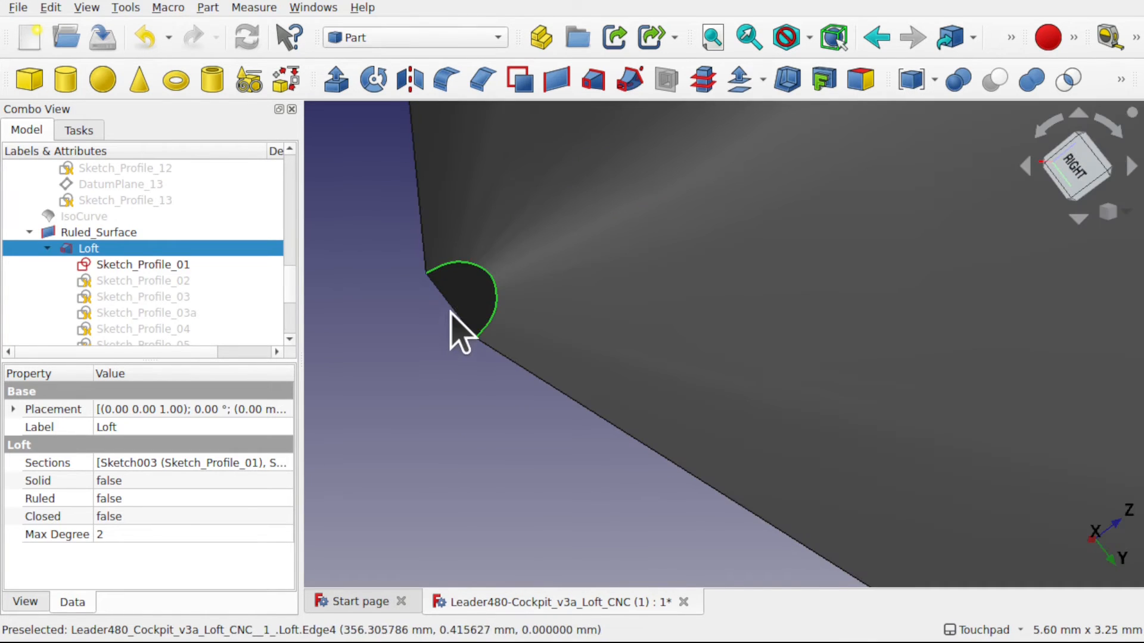
click(451, 310)
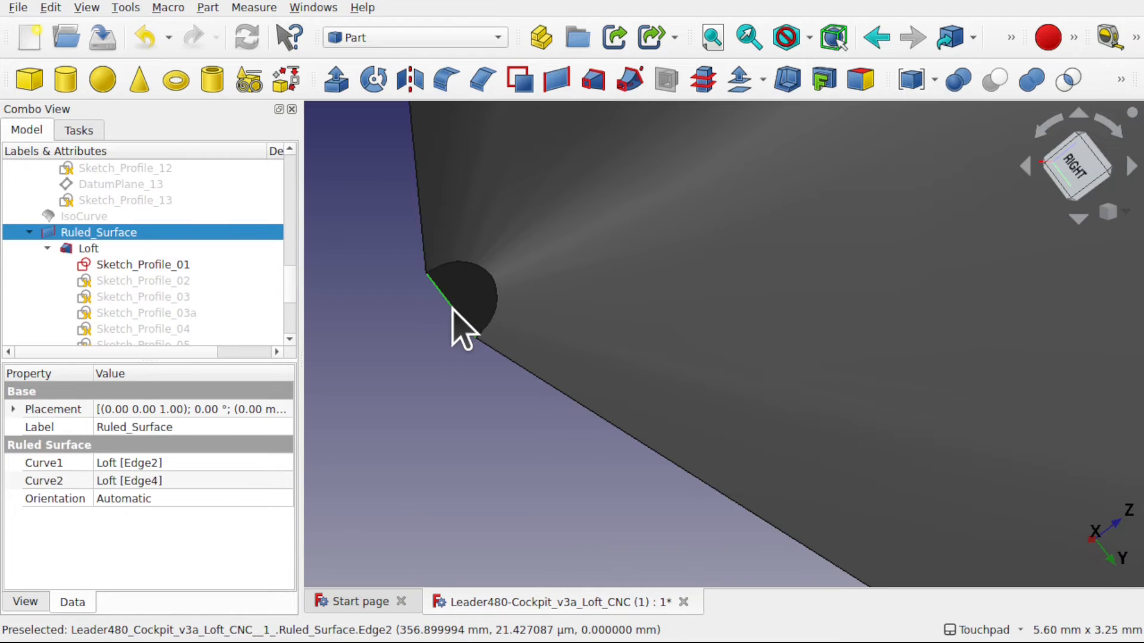
ctrl+click(498, 303)
click(551, 83)
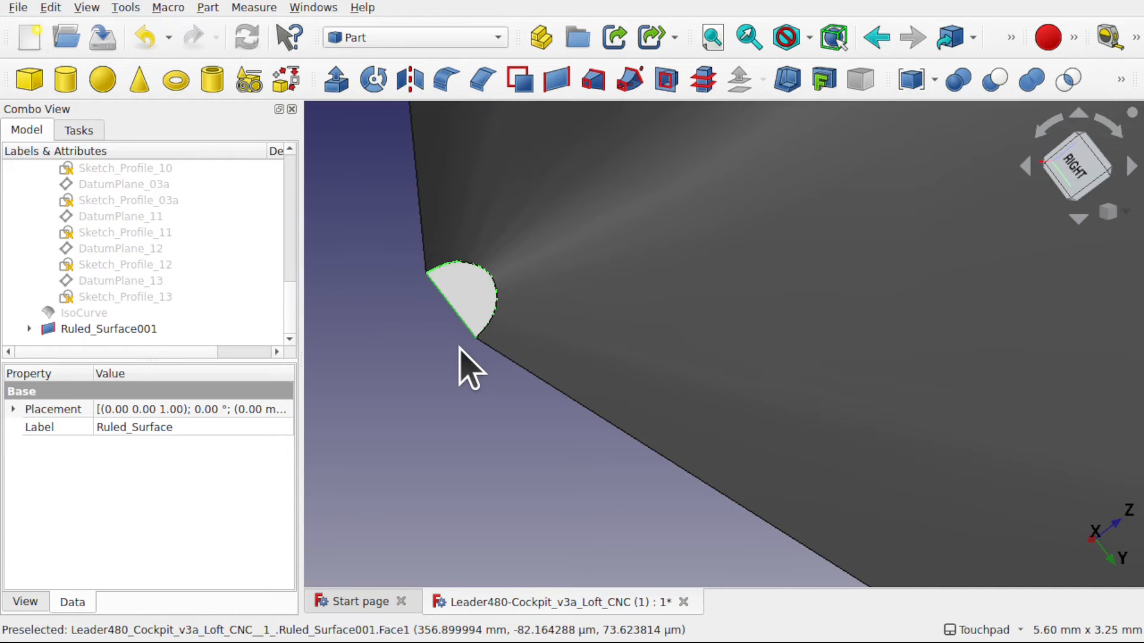
- Inspect the capped tail tip up close and the whole closed cockpit from below
shift+drag(459, 346, 479, 359)
scroll(478, 358, down, 5)
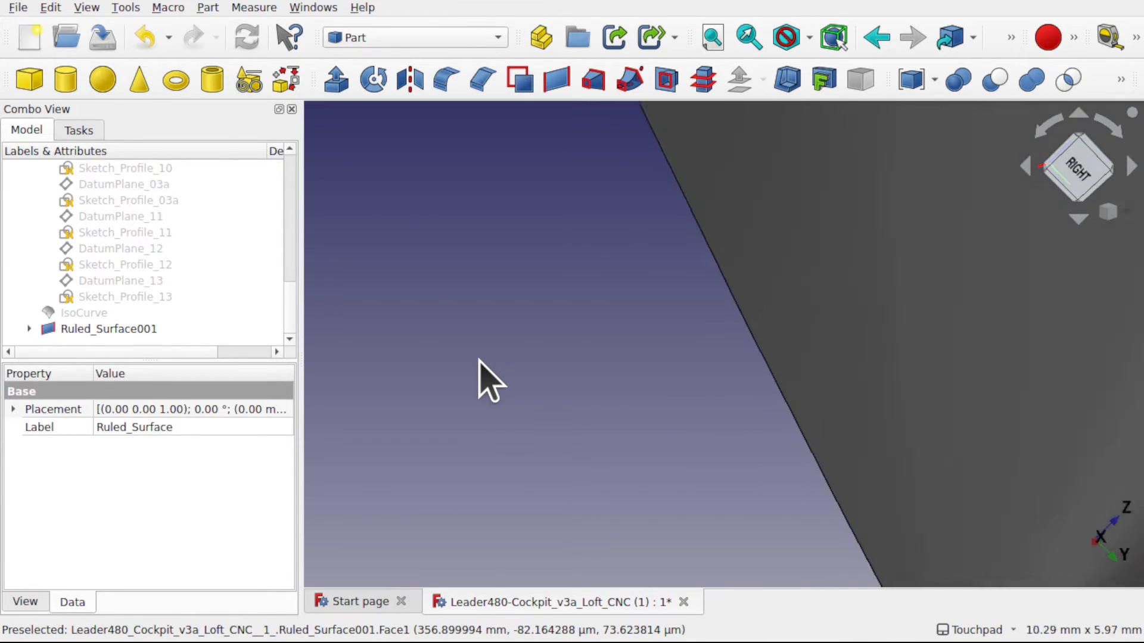
shift+drag(599, 477, 639, 526)
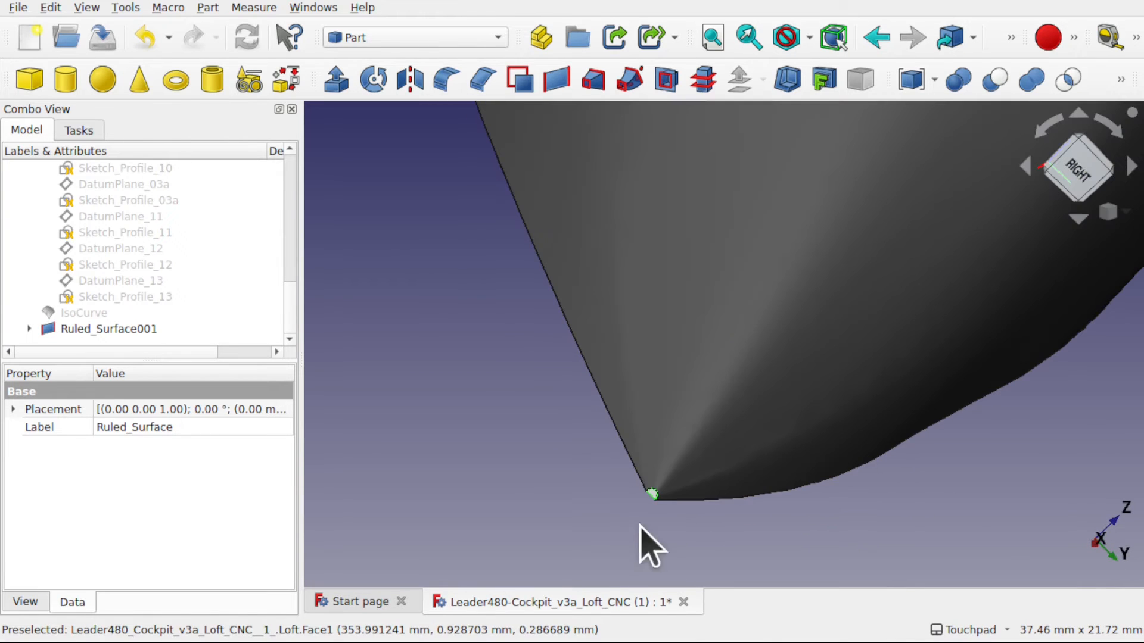
scroll(655, 505, up, 6)
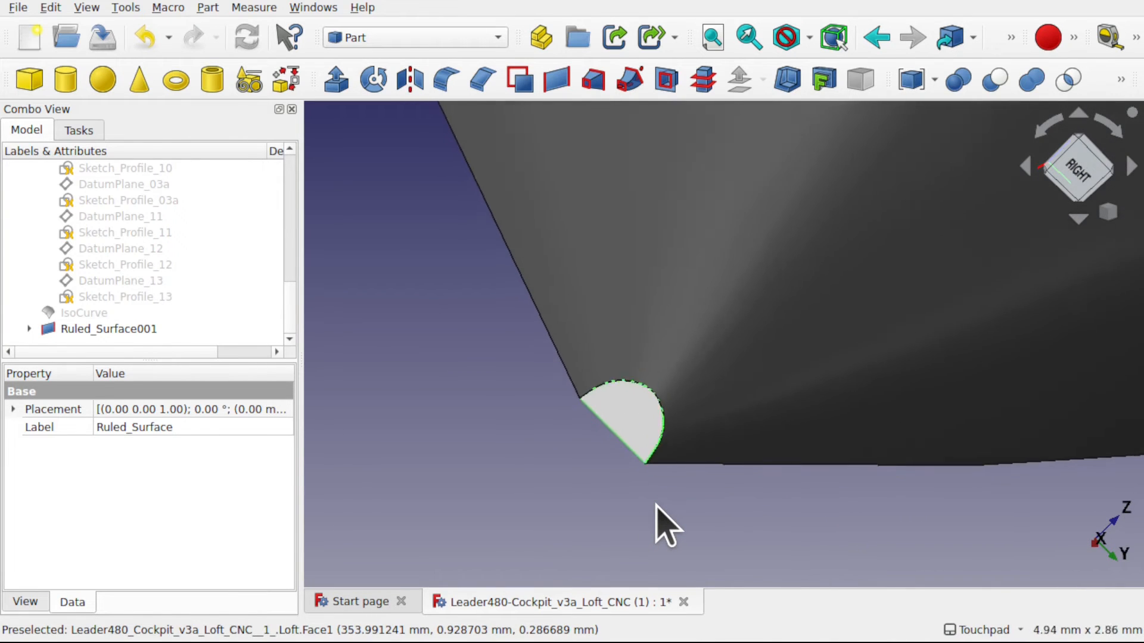
scroll(739, 365, down, 12)
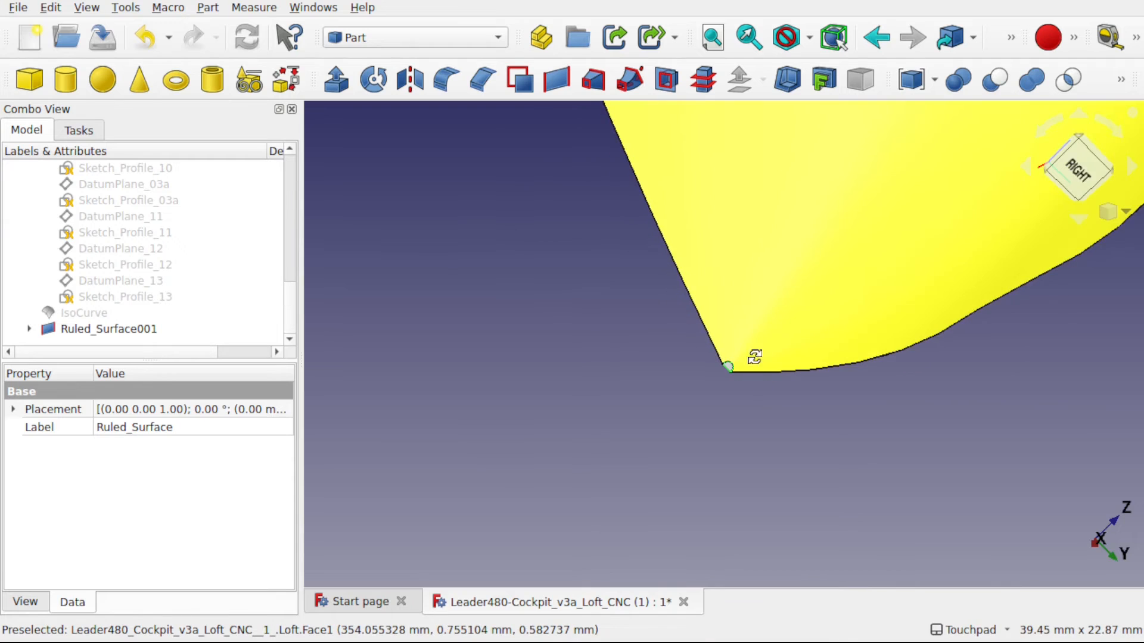
shift+drag(755, 358, 831, 313)
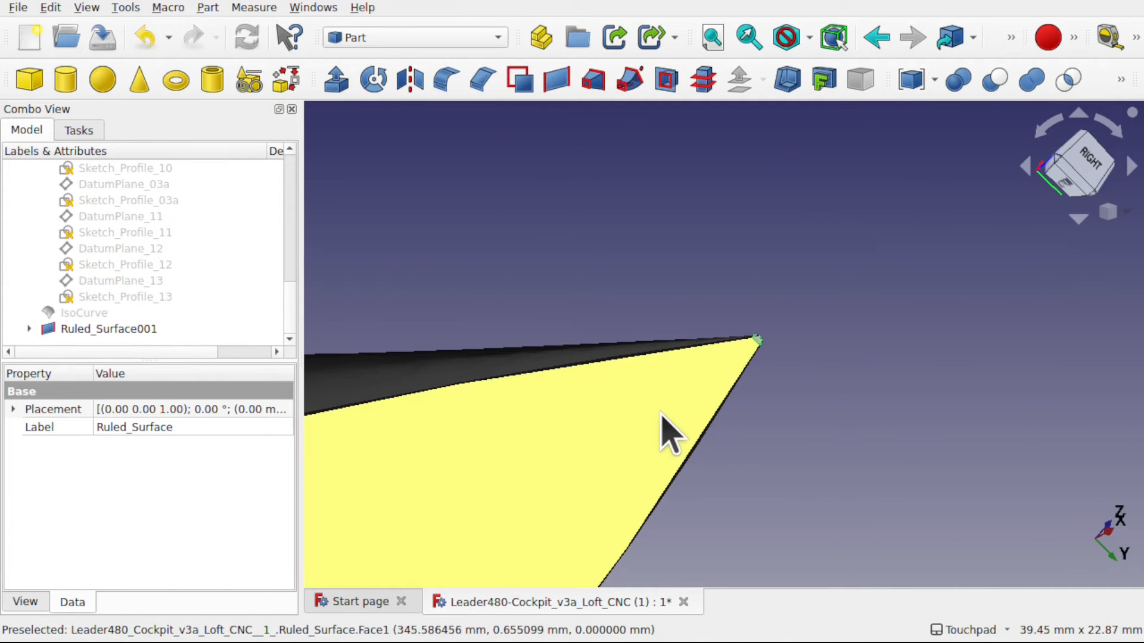
scroll(663, 431, down, 10)
shift+drag(664, 434, 773, 430)
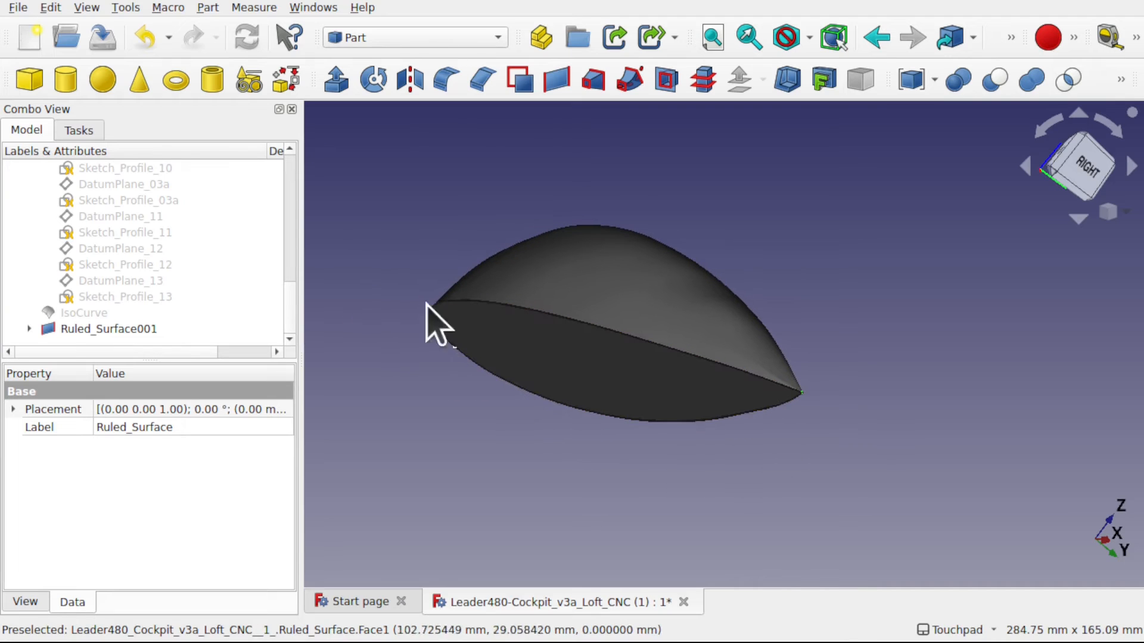
- Switch to the Curves workbench and look through its miscellaneous commands
click(424, 36)
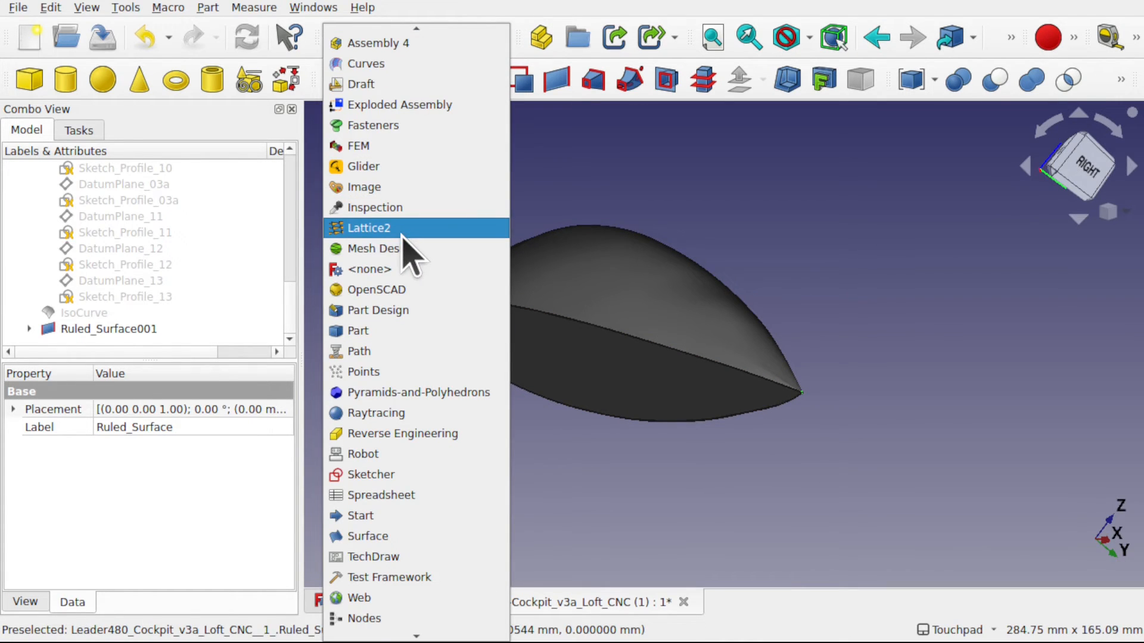
click(387, 64)
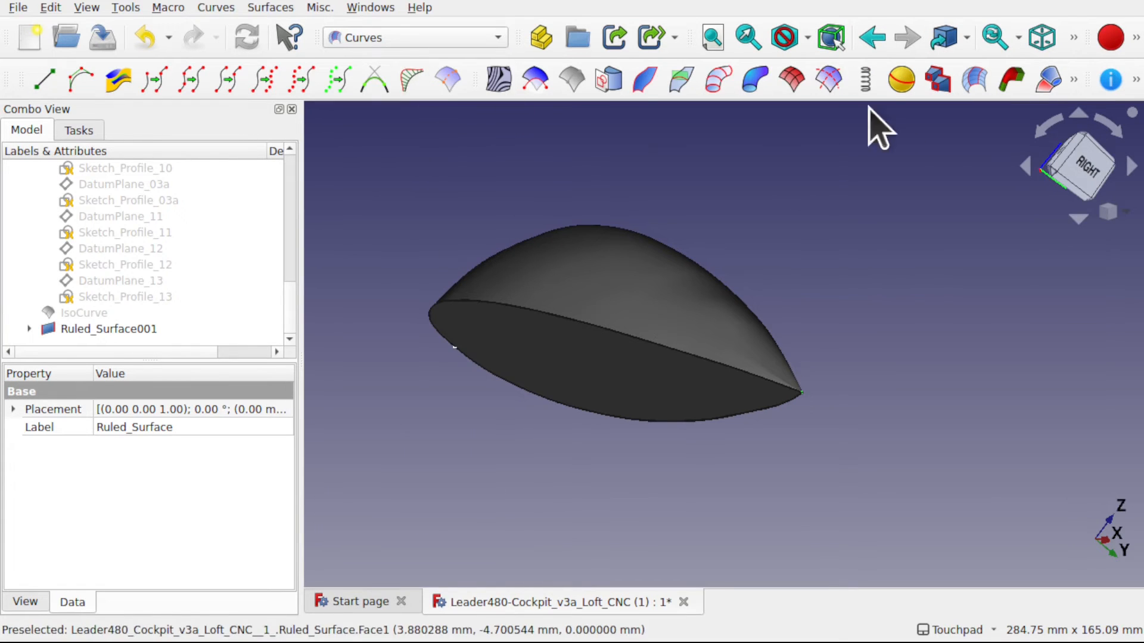
click(323, 8)
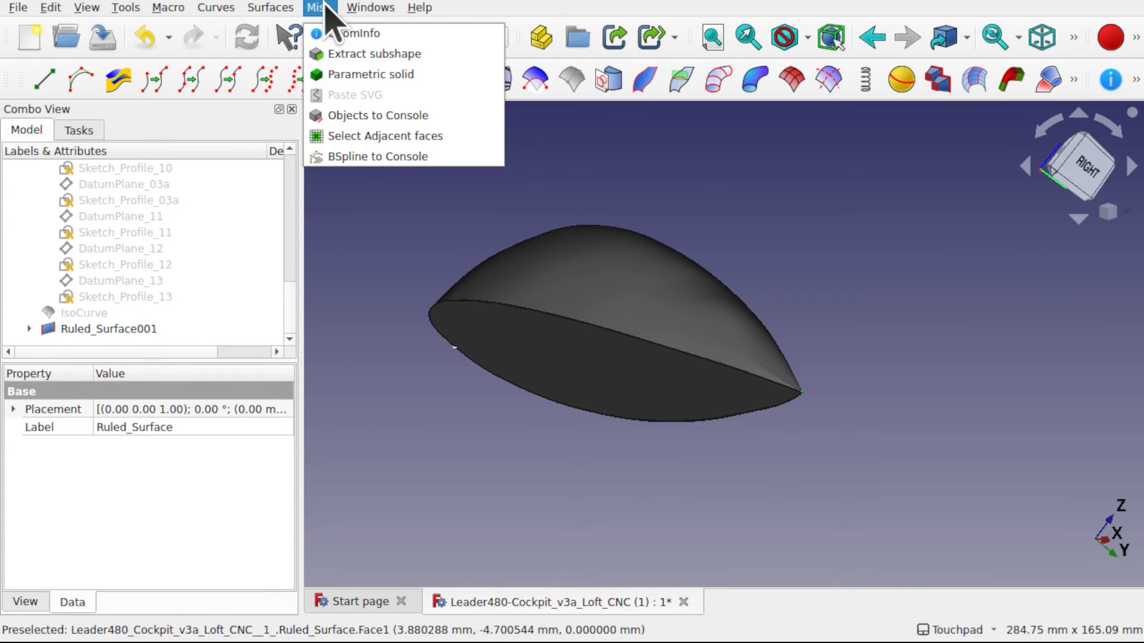
click(395, 306)
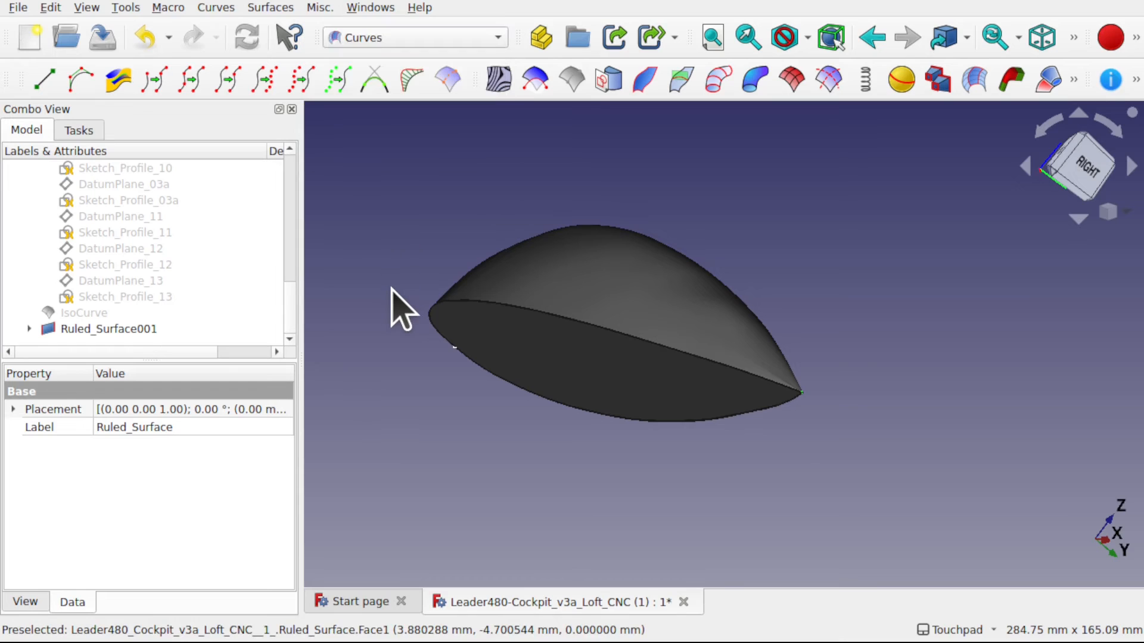
- Try to make a parametric solid from Loft, Ruled_Surface and Ruled_Surface001, and check its shape status
click(29, 329)
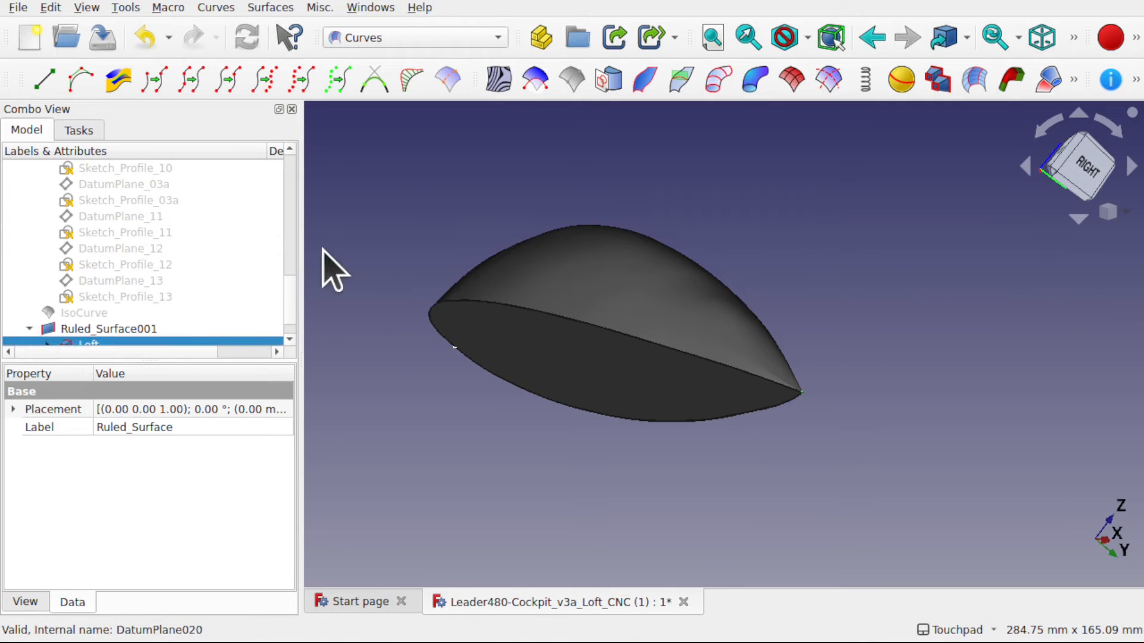
scroll(295, 334, down, 1)
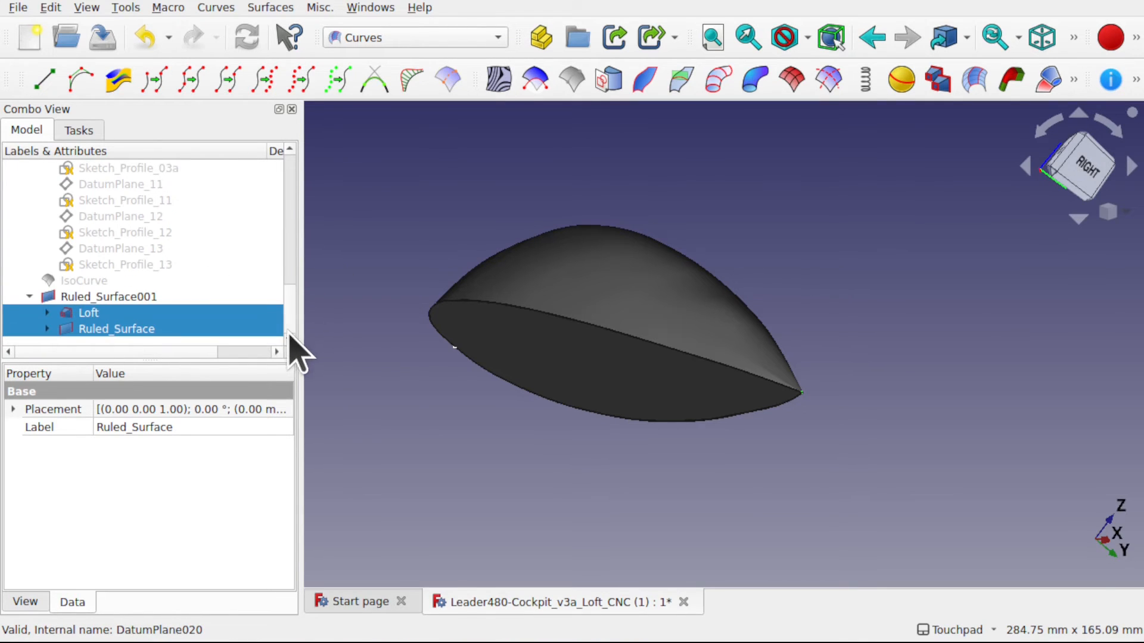
click(98, 314)
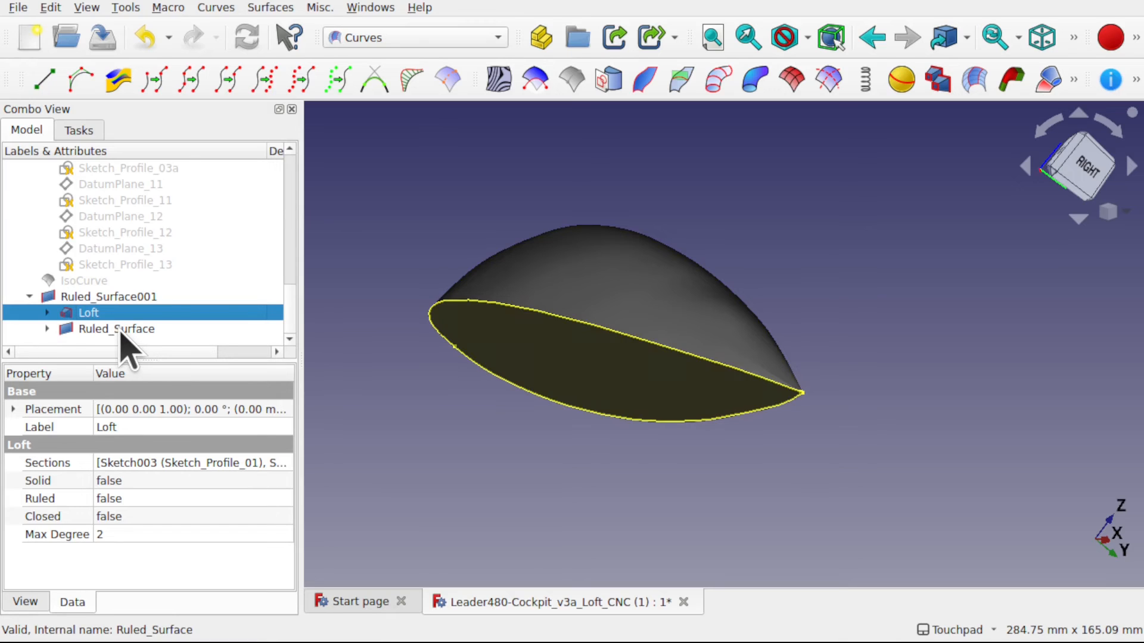
ctrl+click(120, 332)
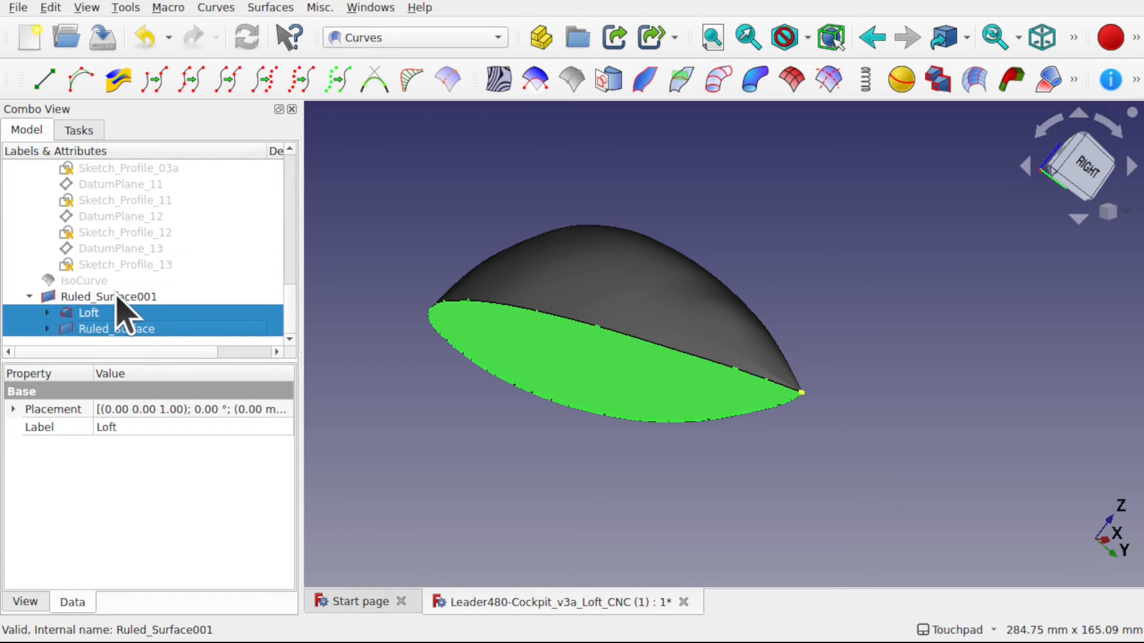
ctrl+click(116, 296)
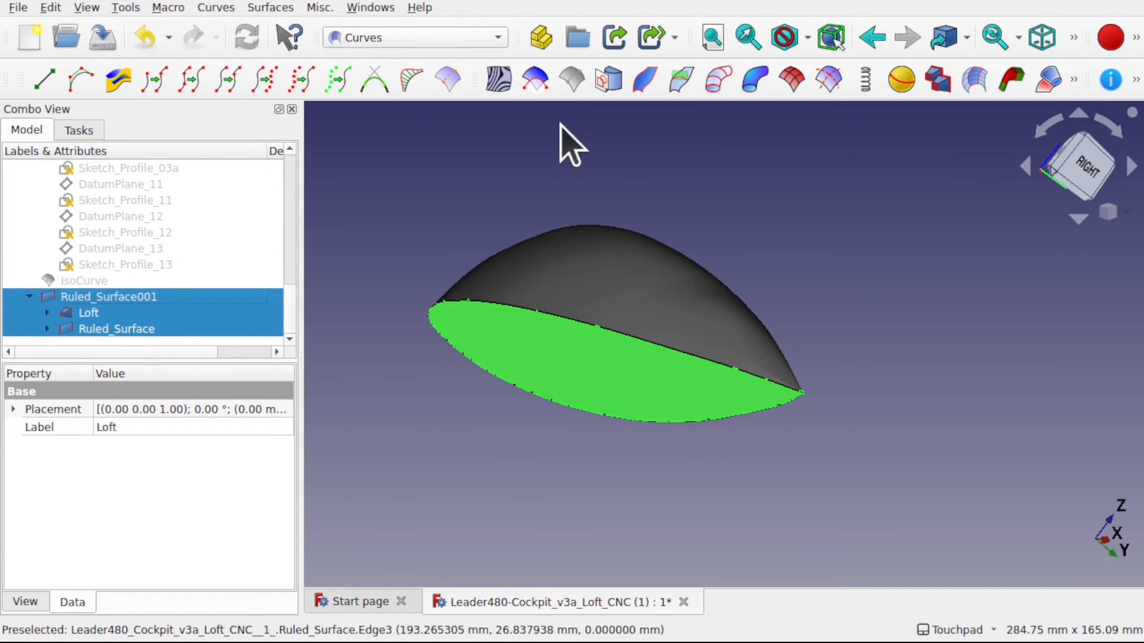
click(325, 6)
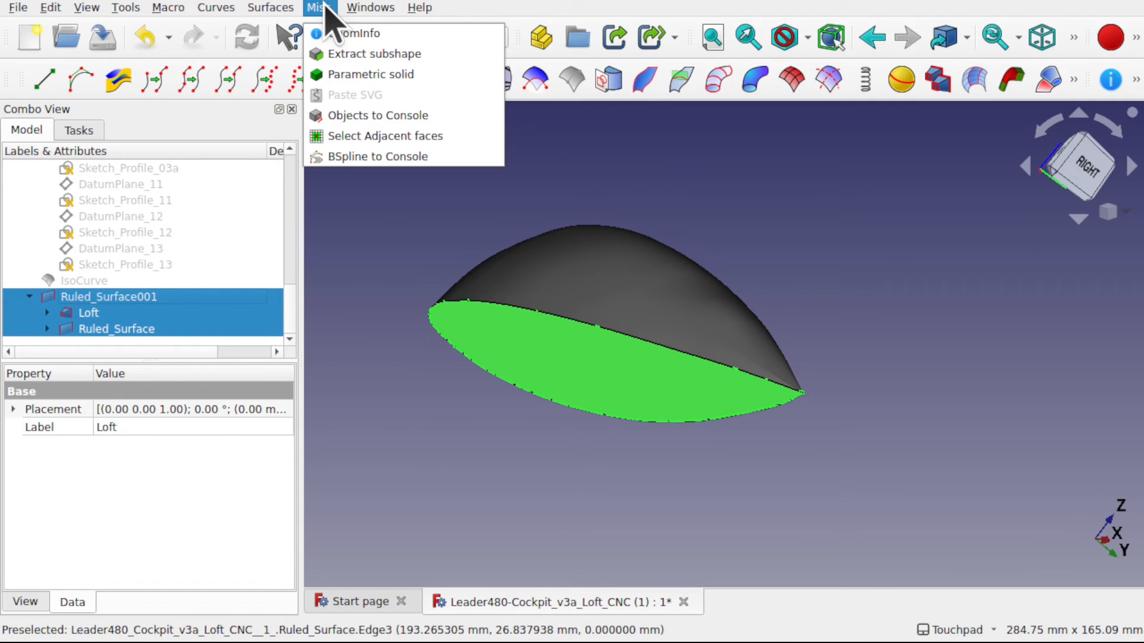
click(359, 75)
scroll(298, 331, down, 1)
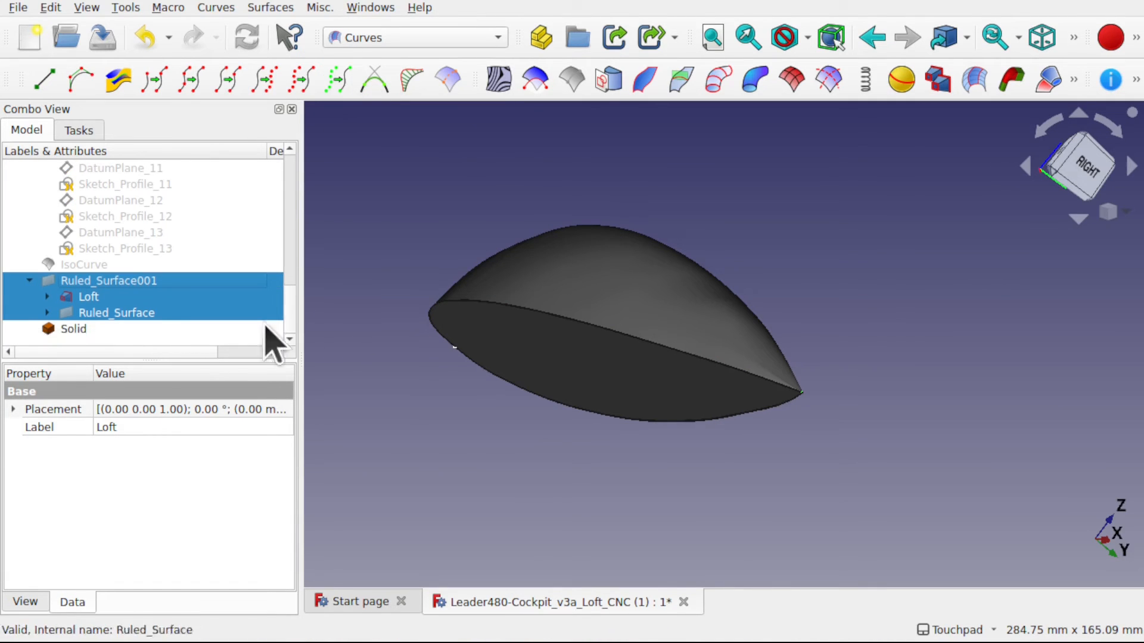
click(101, 328)
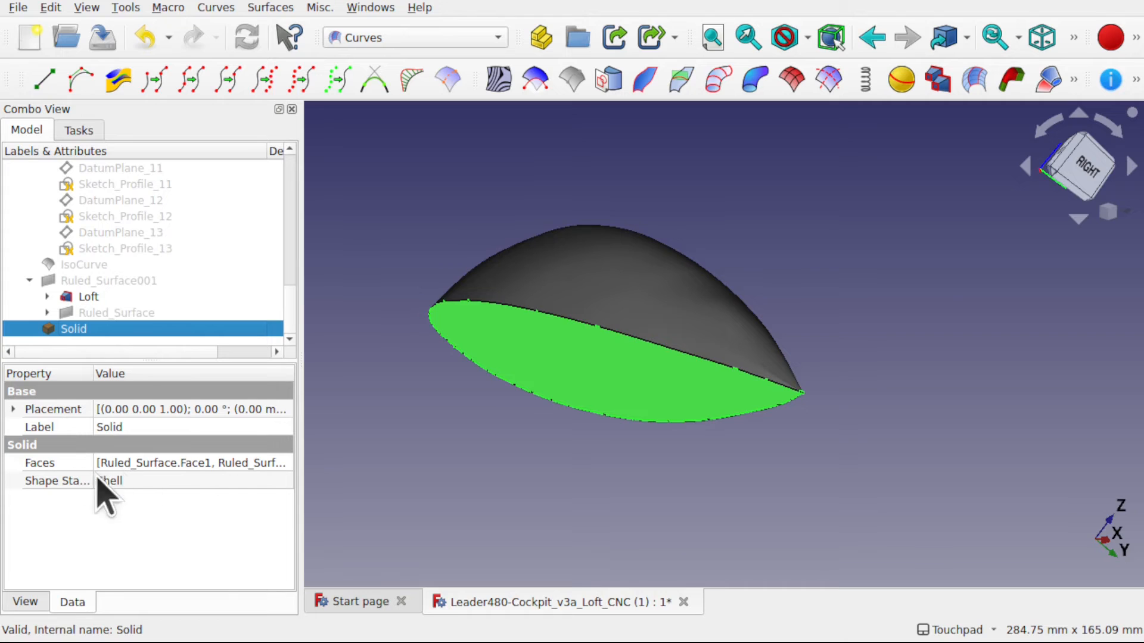
click(402, 424)
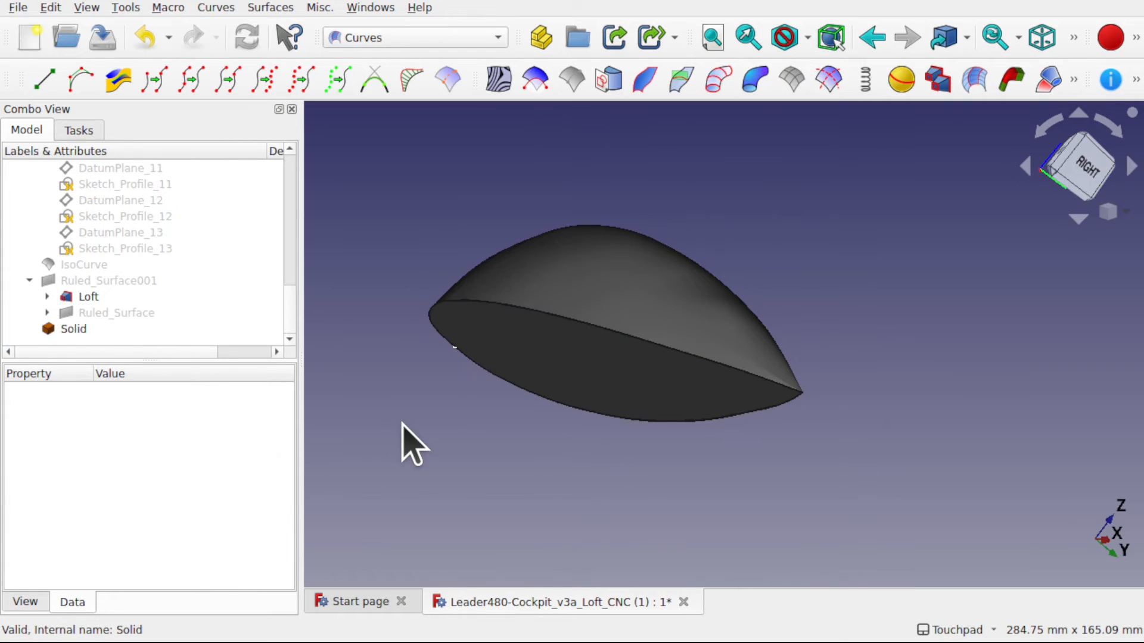
- Delete the generated Solid and make Ruled_Surface and Ruled_Surface001 visible again
click(72, 331)
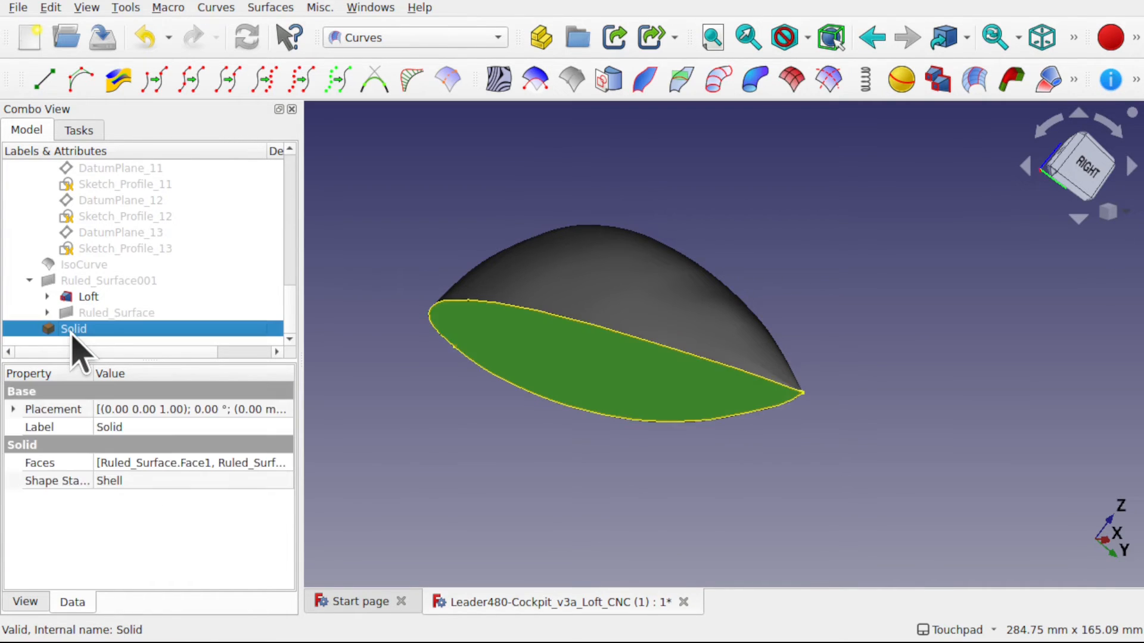
key(Delete)
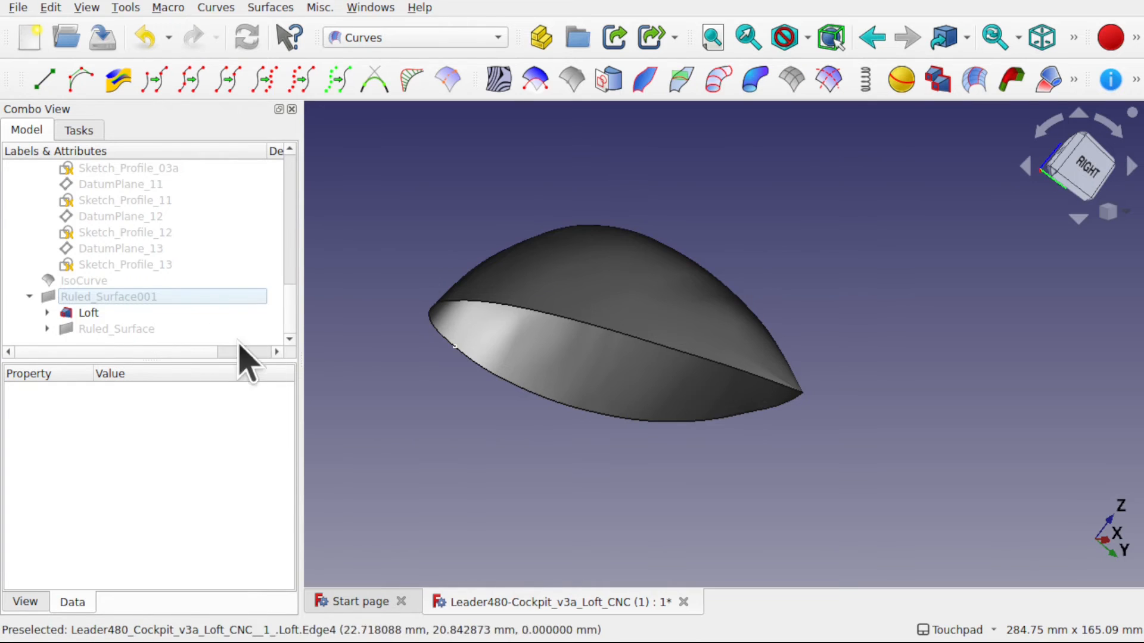
click(147, 315)
click(134, 329)
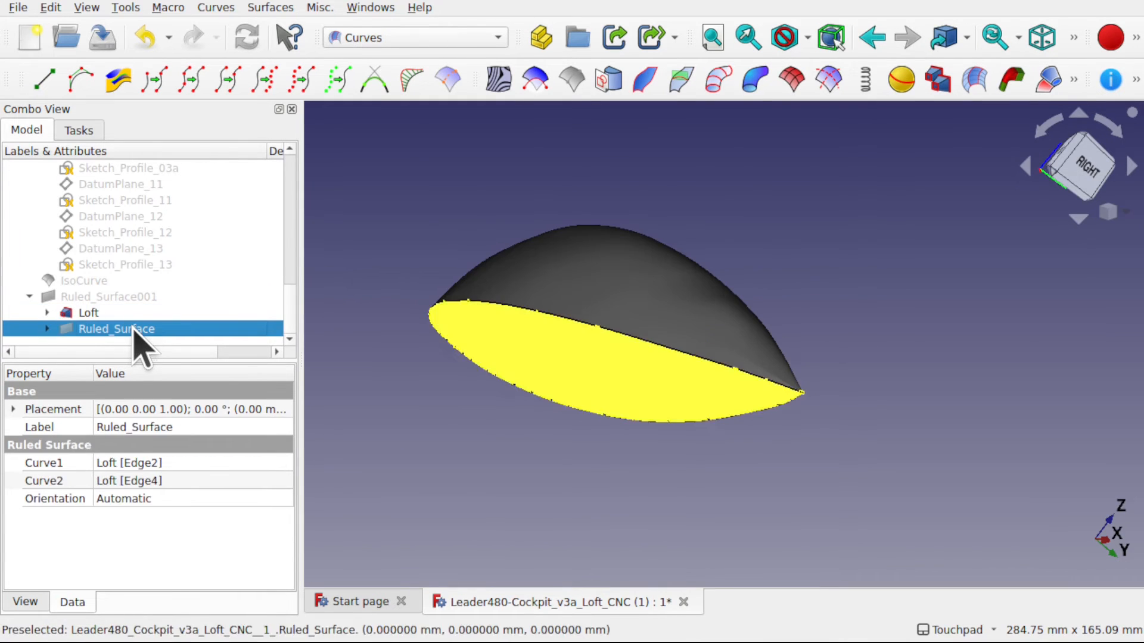
click(135, 295)
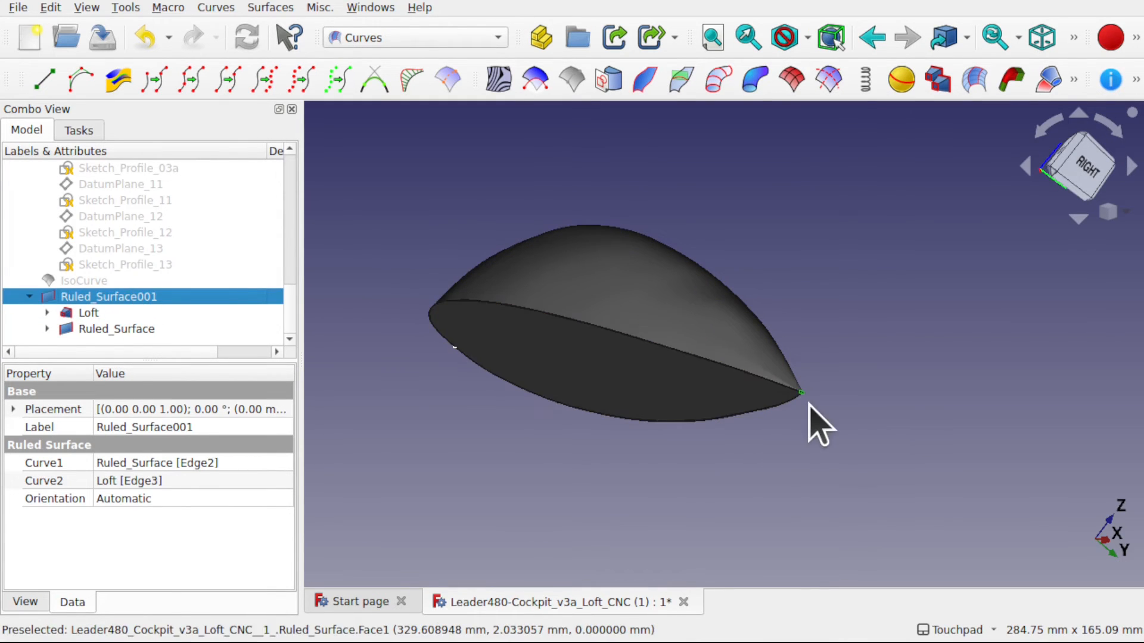
- Examine the Ruled_Surface001 cap at the tail tip for gaps along the base edge and the end arc
scroll(809, 404, up, 10)
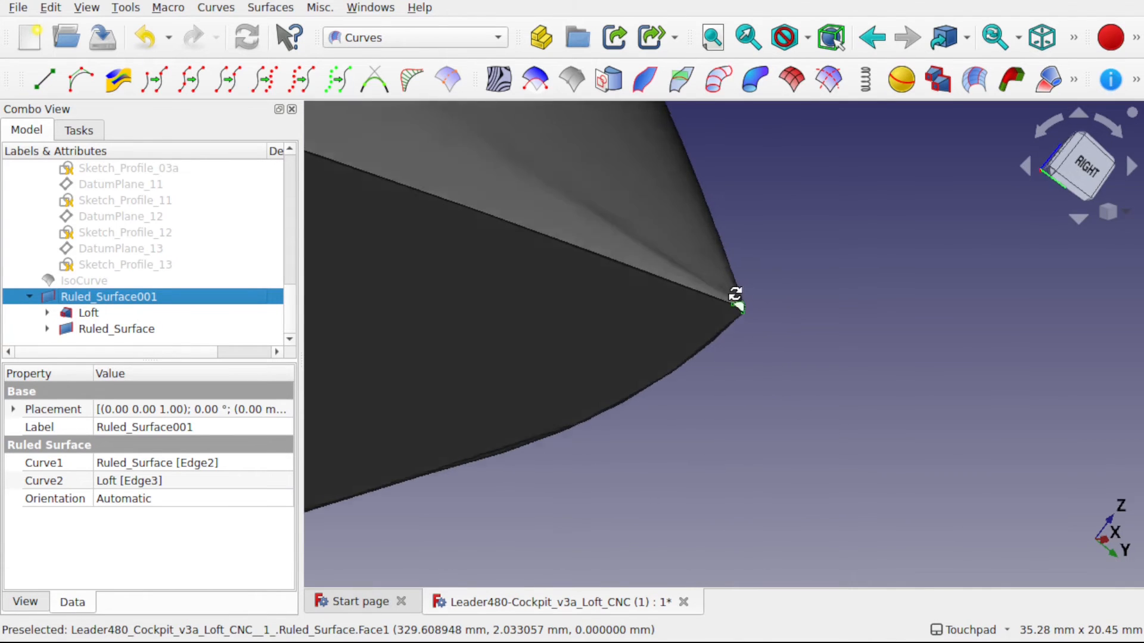
scroll(736, 300, up, 5)
scroll(655, 298, up, 9)
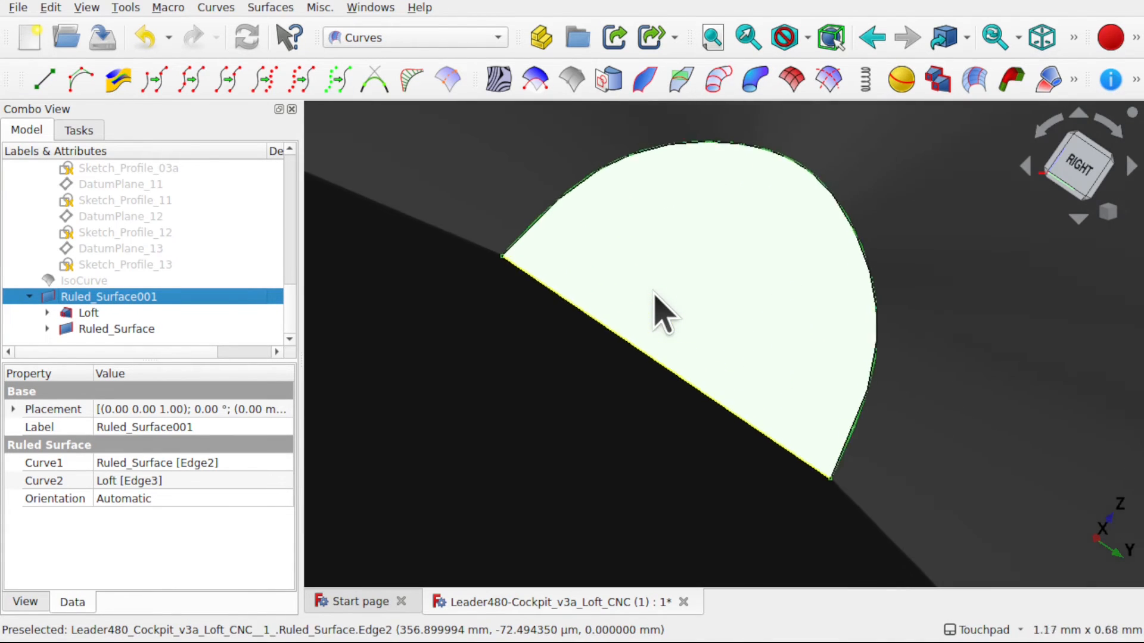
scroll(684, 322, down, 6)
scroll(683, 322, down, 7)
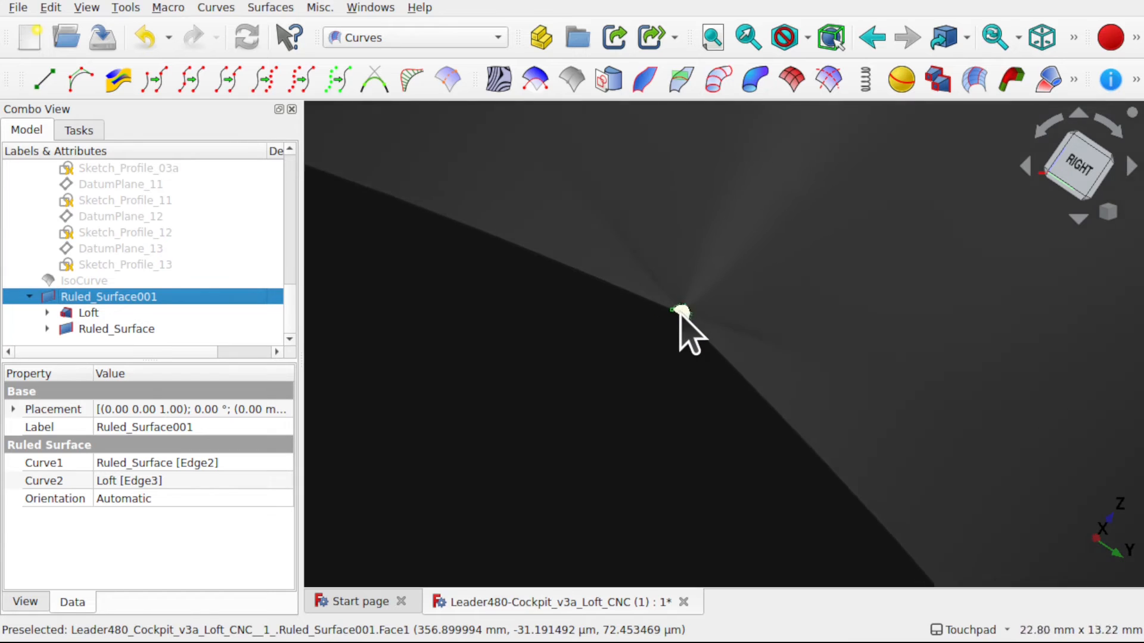
- Set the Solid property of Loft to true
scroll(683, 322, up, 7)
scroll(683, 321, down, 18)
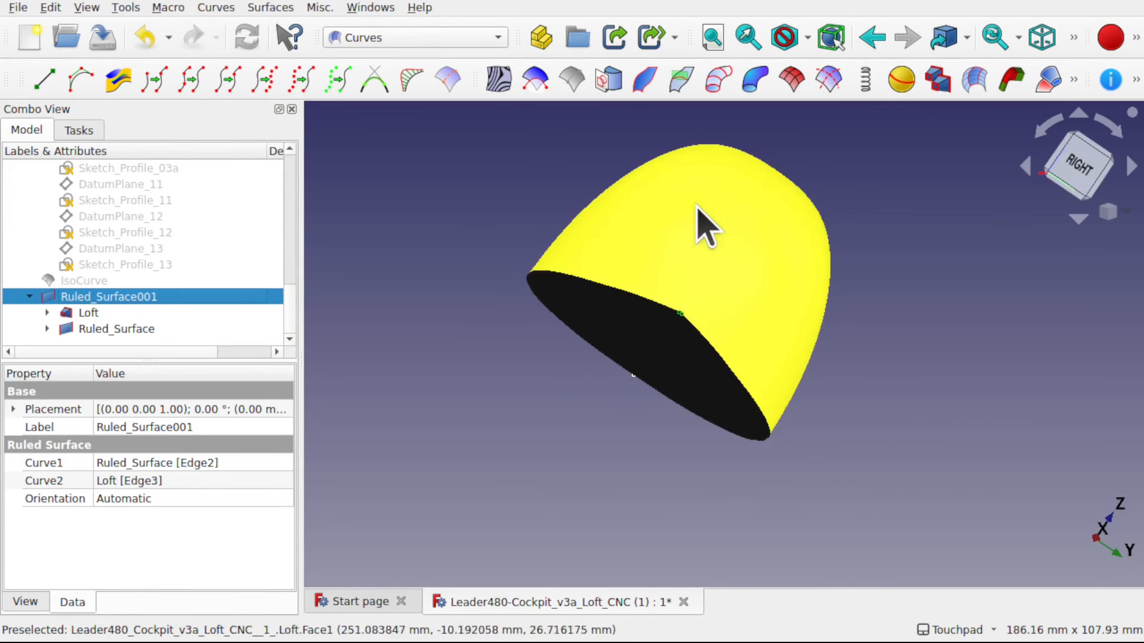
click(703, 224)
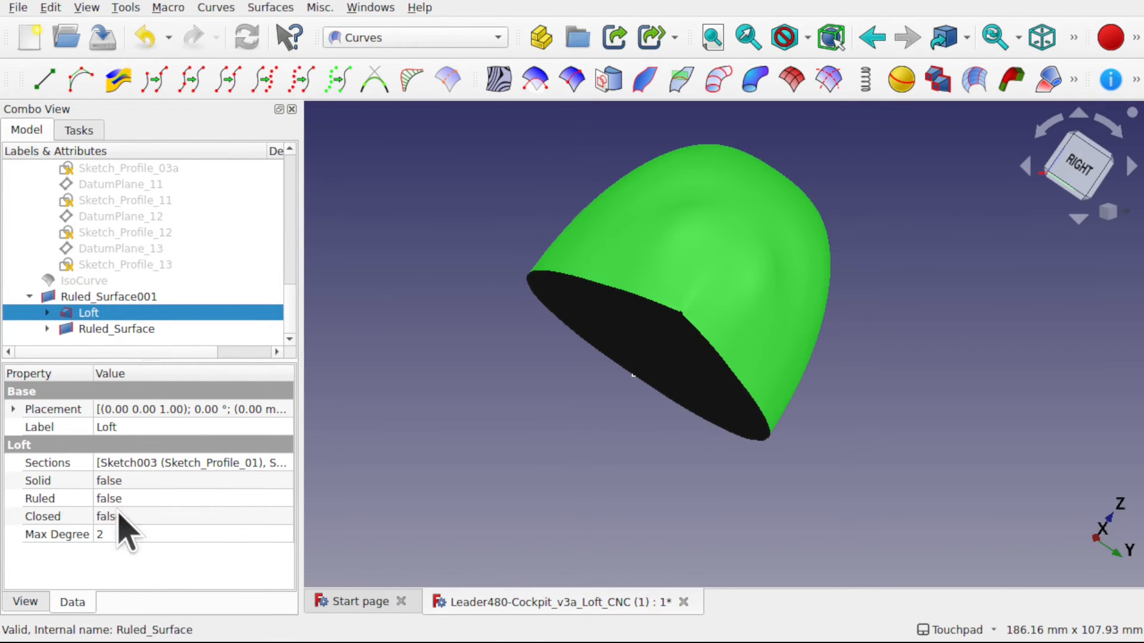
click(140, 482)
click(143, 483)
click(143, 502)
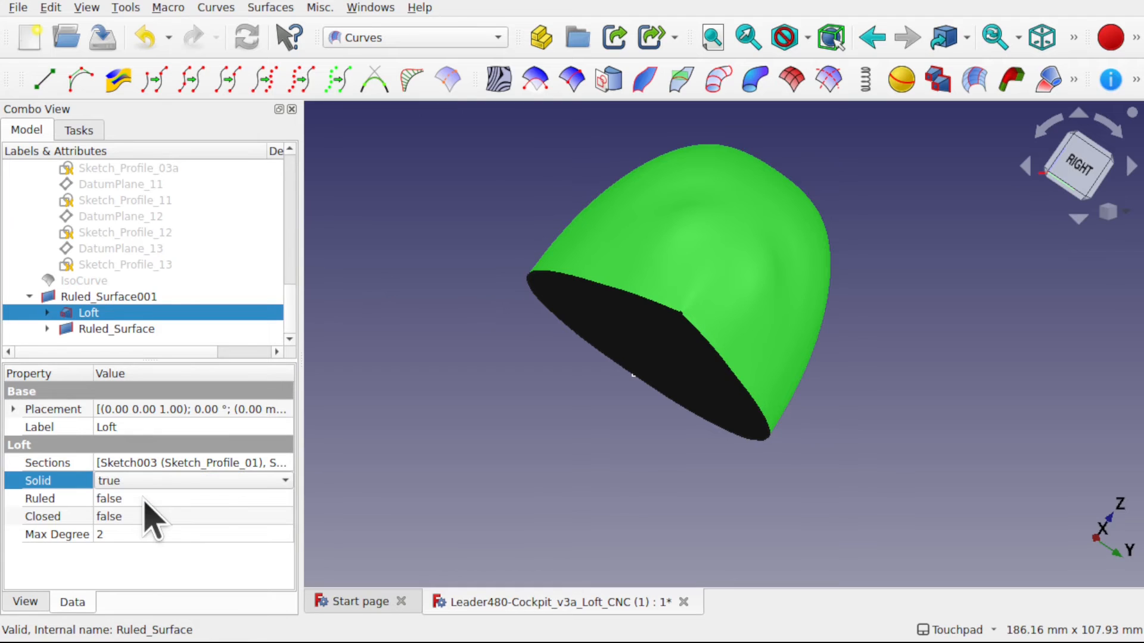
click(477, 321)
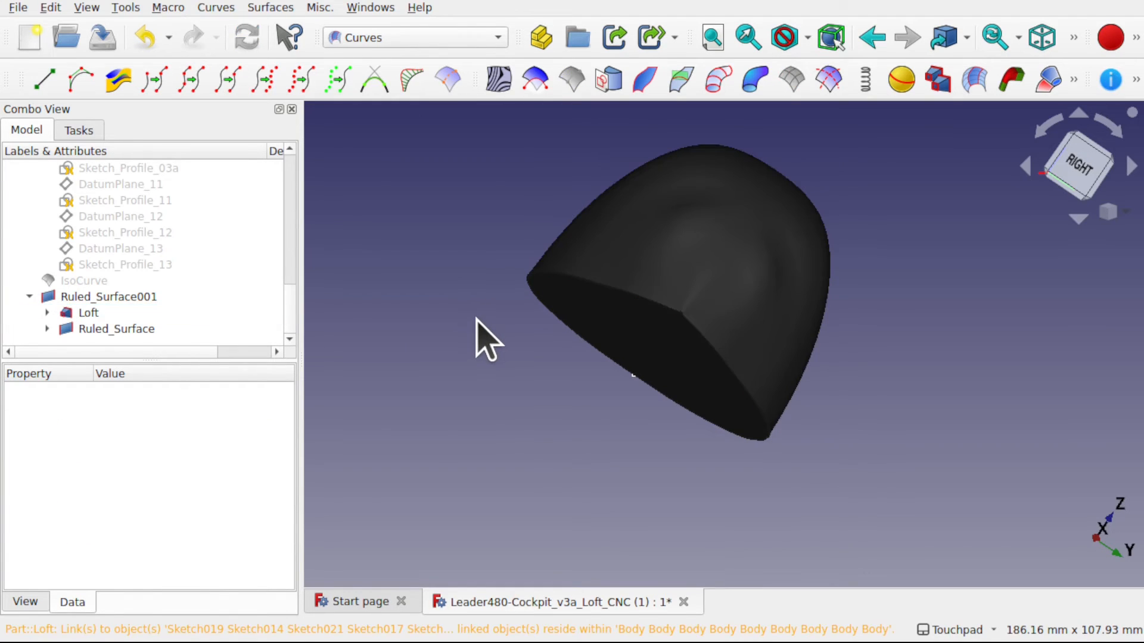
- Try to make a parametric solid from Ruled_Surface001, Loft and Ruled_Surface
click(120, 297)
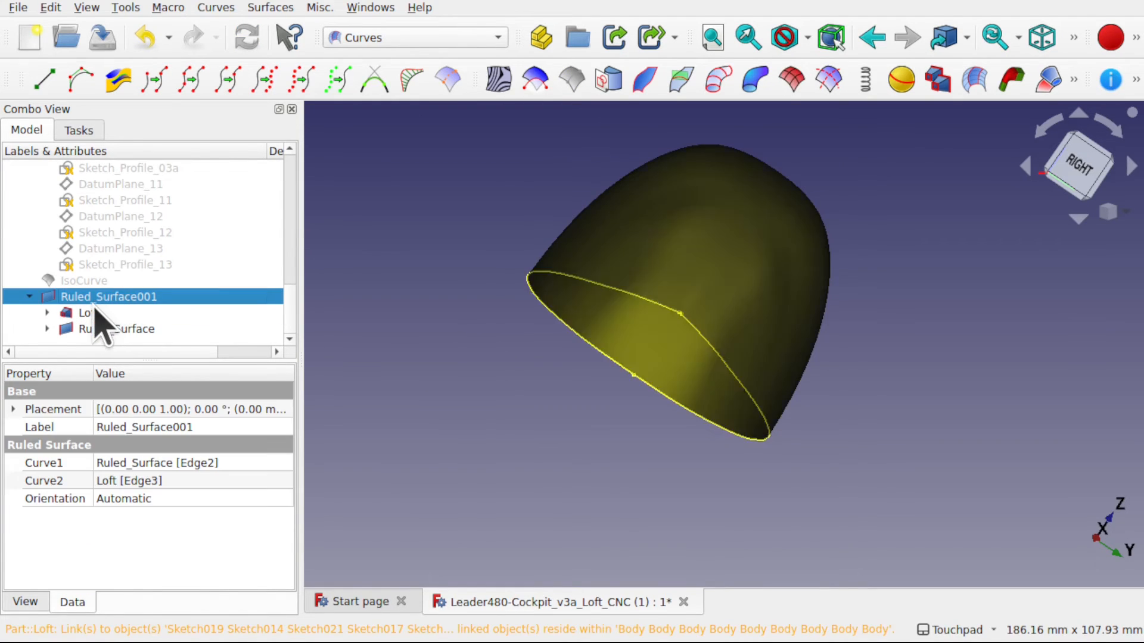
ctrl+click(125, 329)
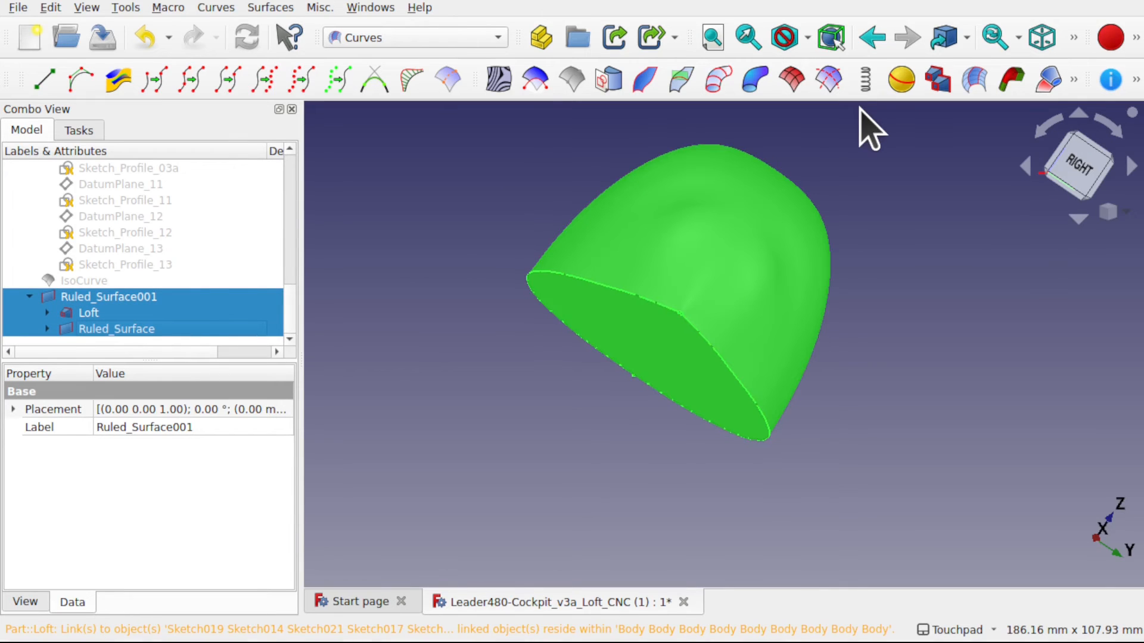
click(319, 7)
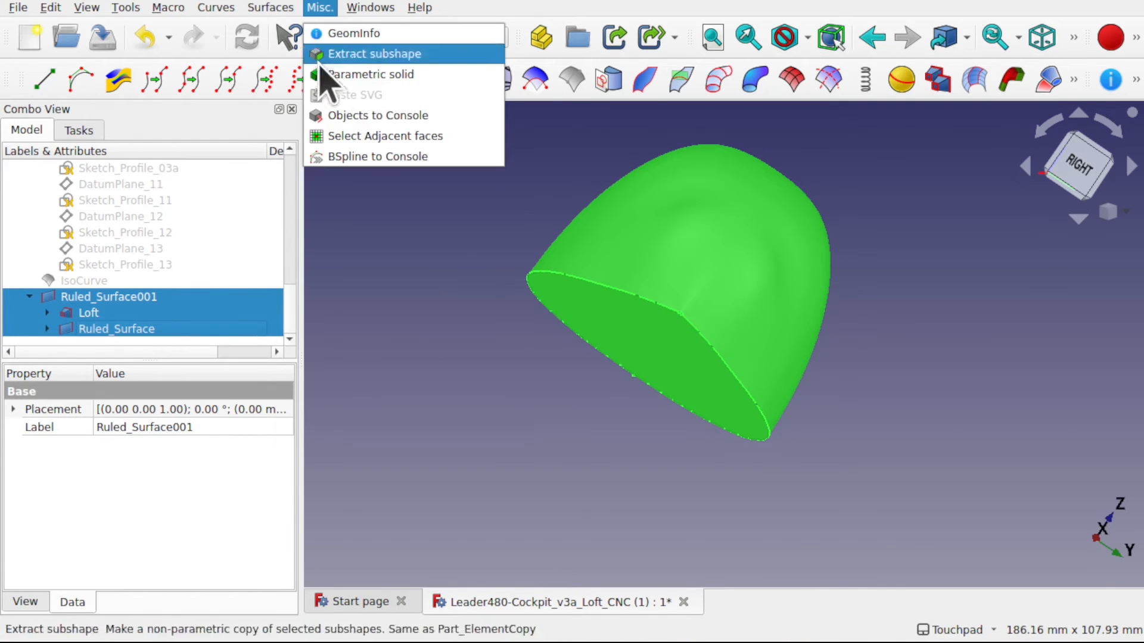
click(374, 76)
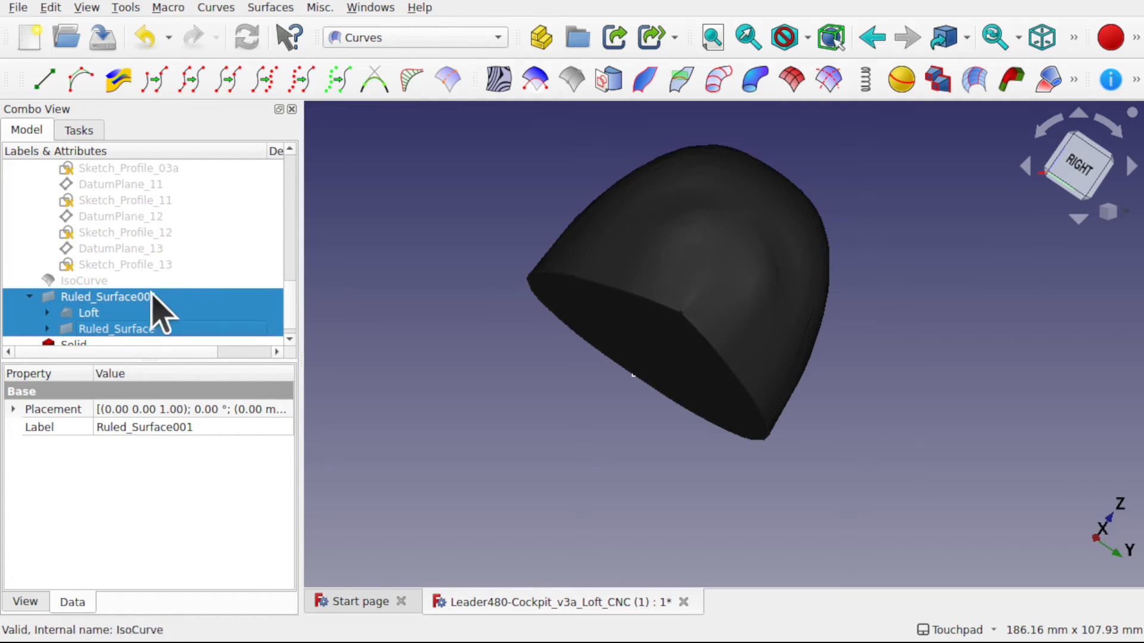
- Check the new Solid's shape status, delete the Solid, and make Loft and Ruled_Surface visible again
click(92, 343)
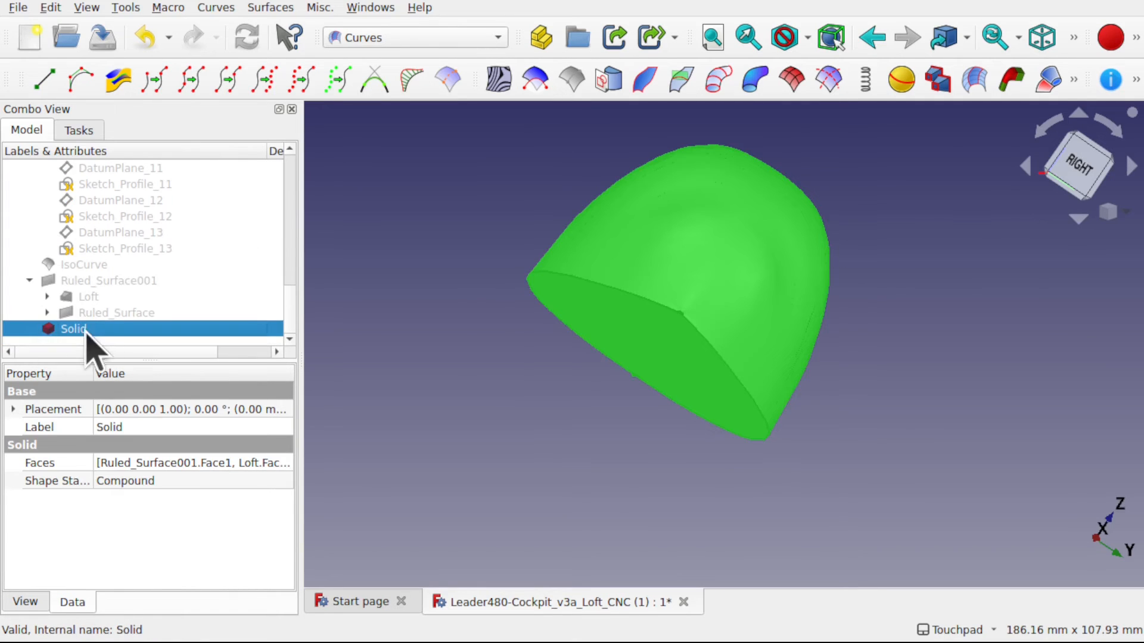
key(Delete)
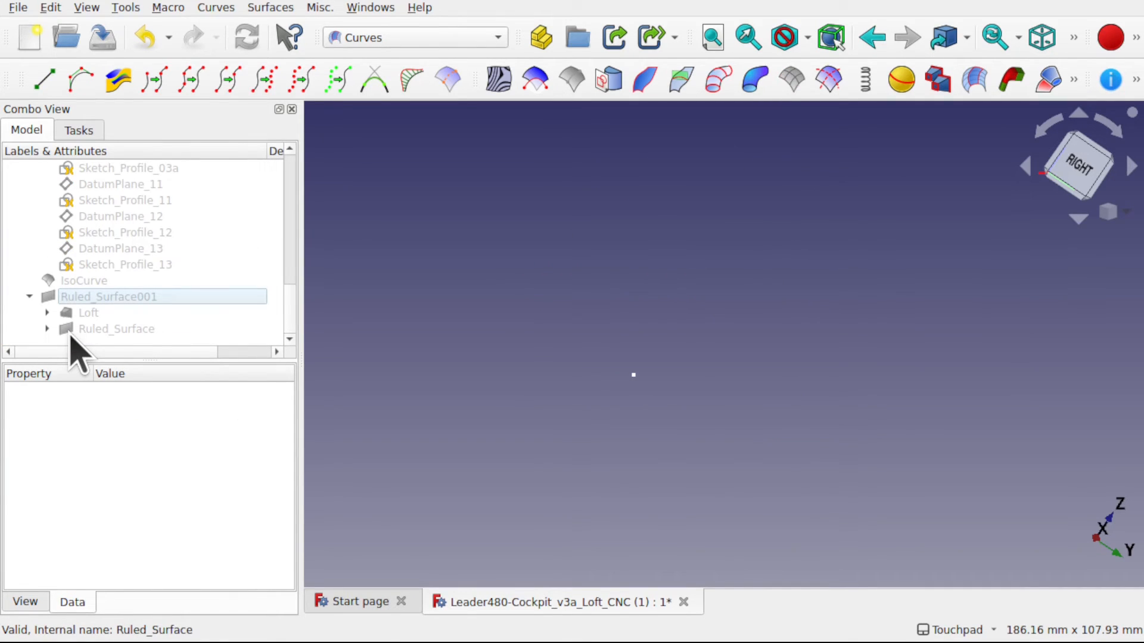
click(106, 312)
key(space)
click(105, 330)
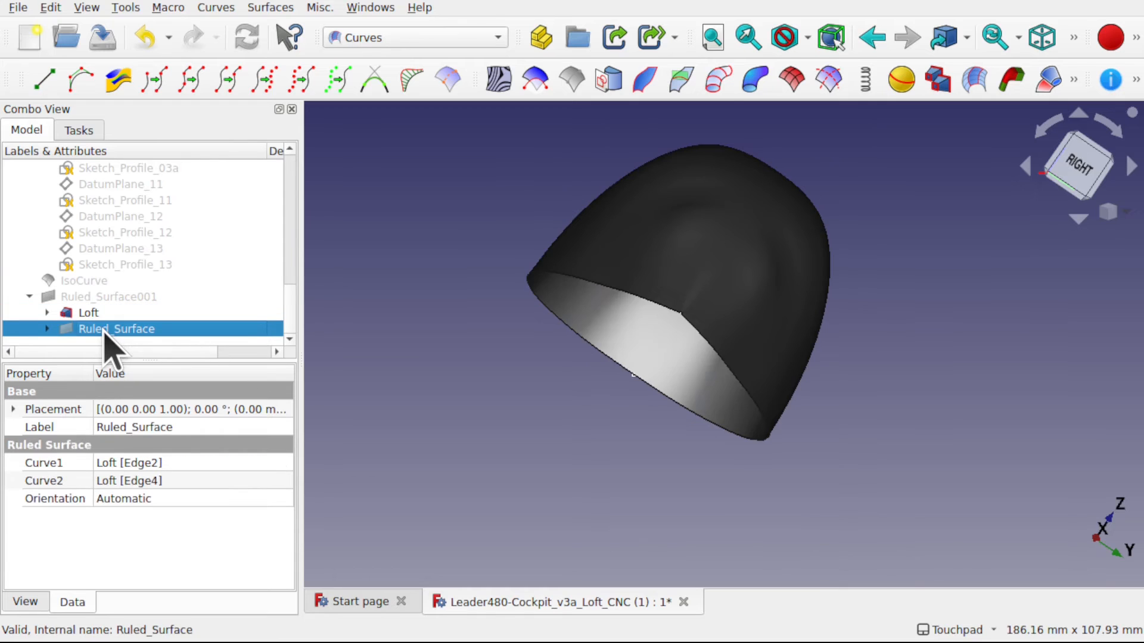
key(space)
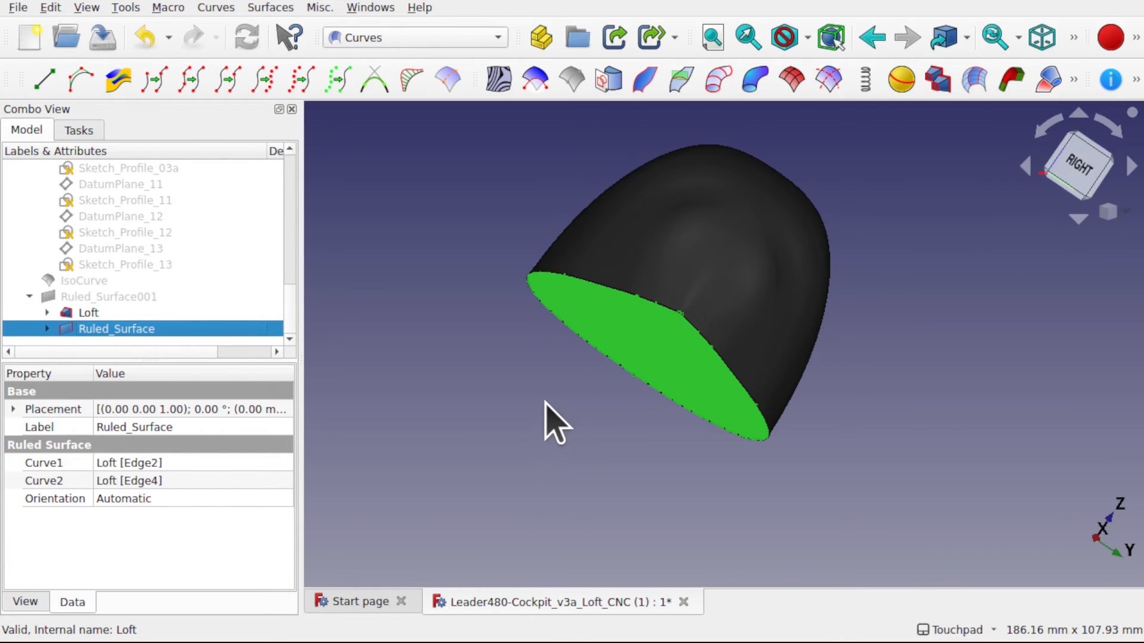
- Set the orientation of Ruled_Surface on the cockpit's base to Reversed
shift+drag(565, 397, 613, 363)
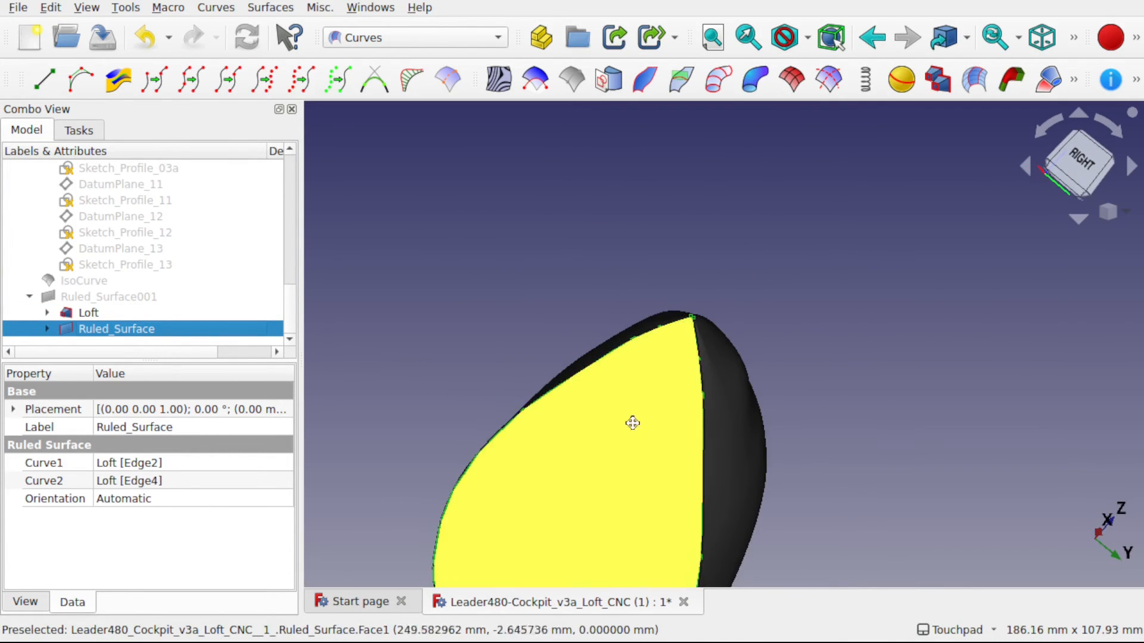
shift+drag(633, 423, 673, 286)
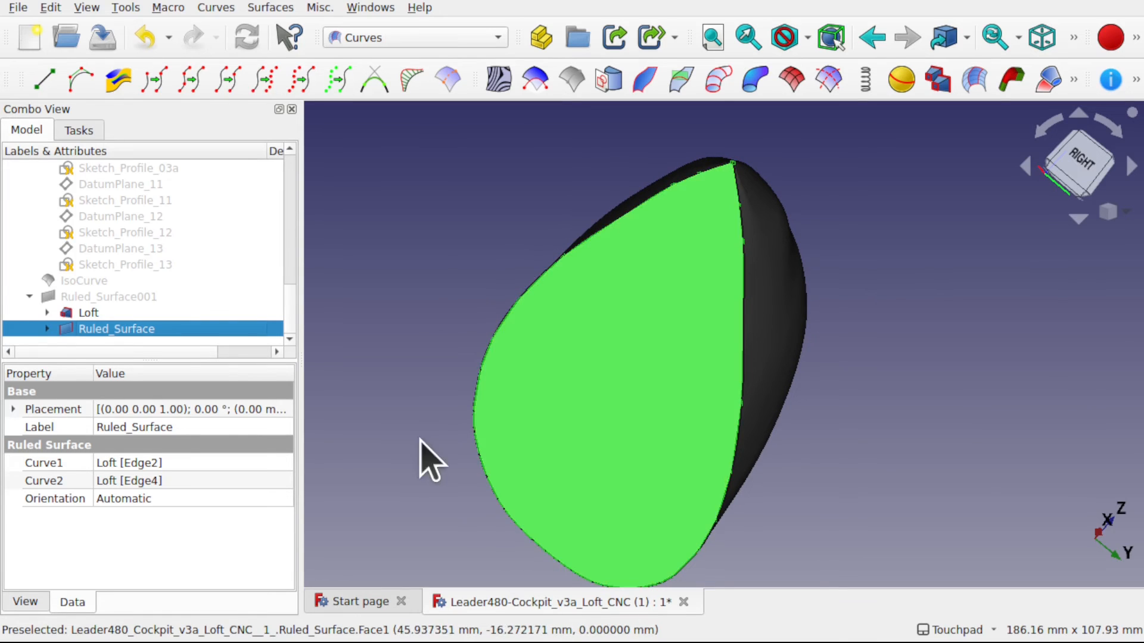
click(233, 498)
click(233, 498)
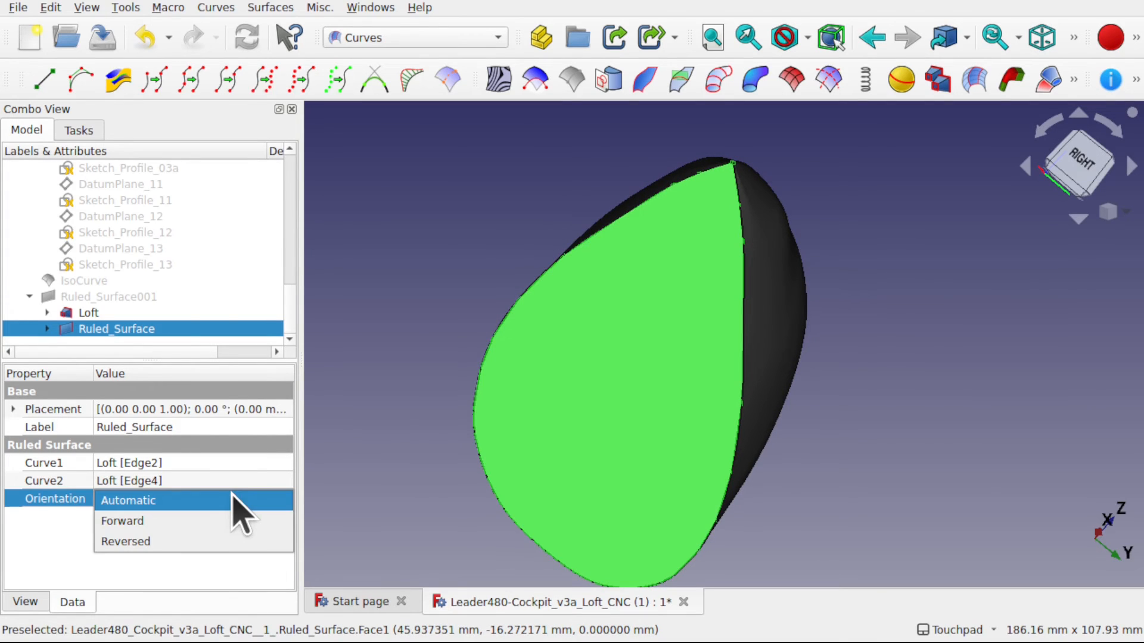
click(384, 424)
click(179, 498)
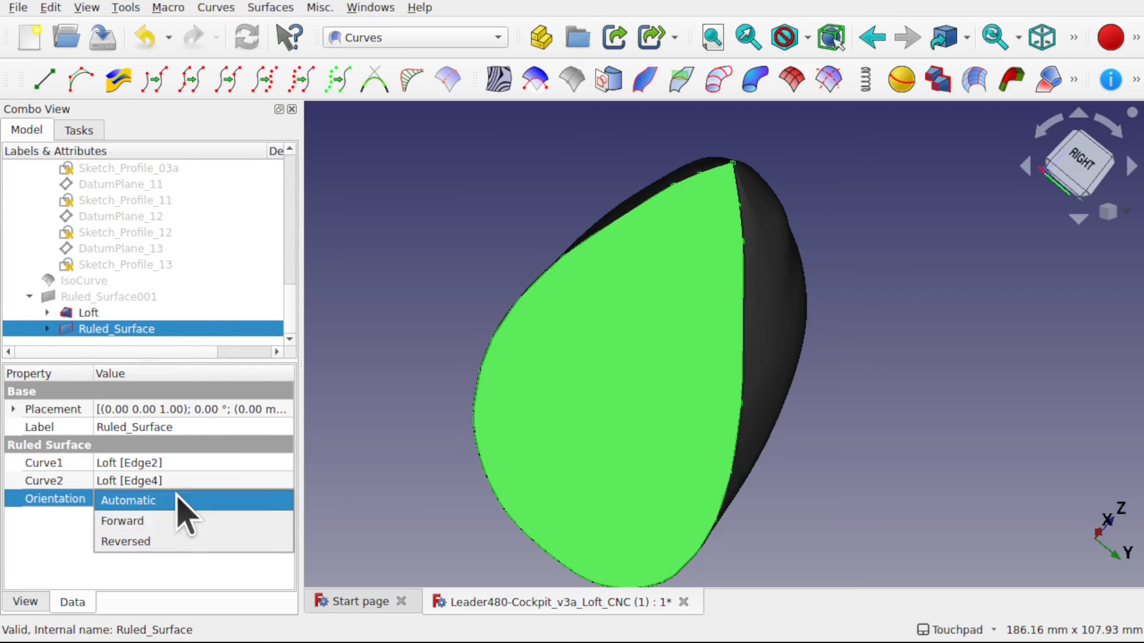
click(165, 539)
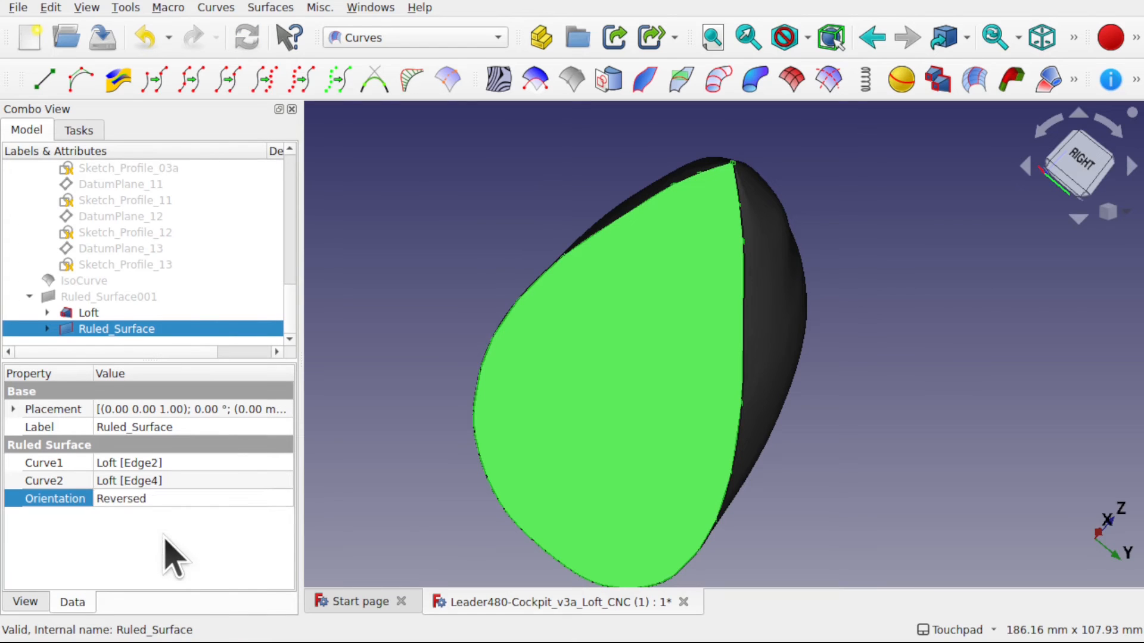
- Set the orientation of Ruled_Surface to Forward and inspect the base face from the nose to the tail tip
click(159, 499)
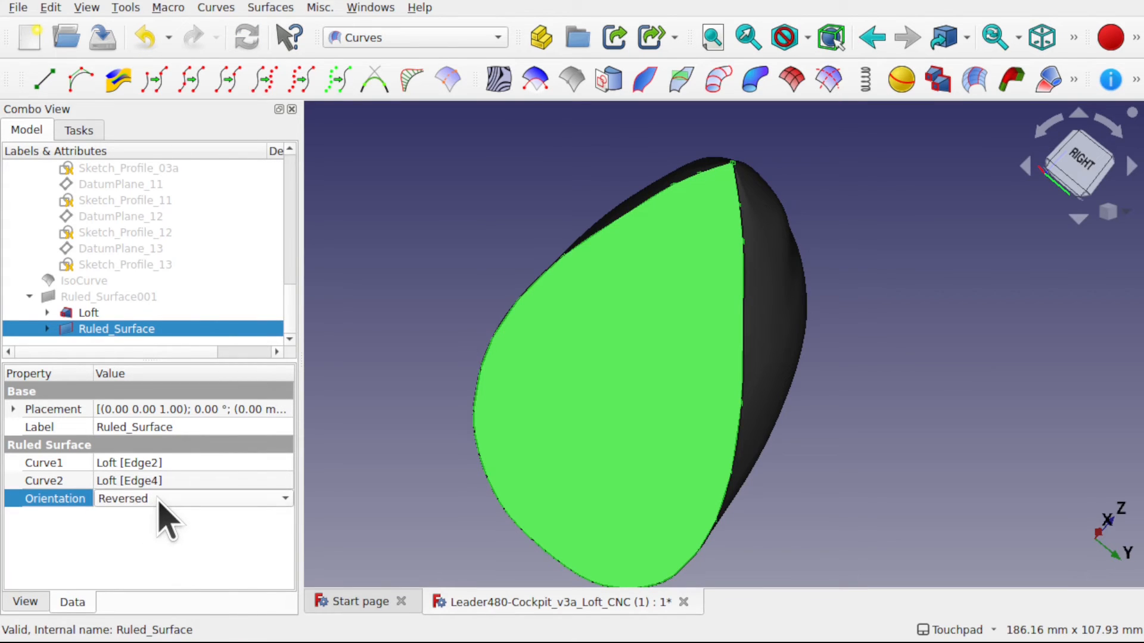
click(158, 500)
click(162, 479)
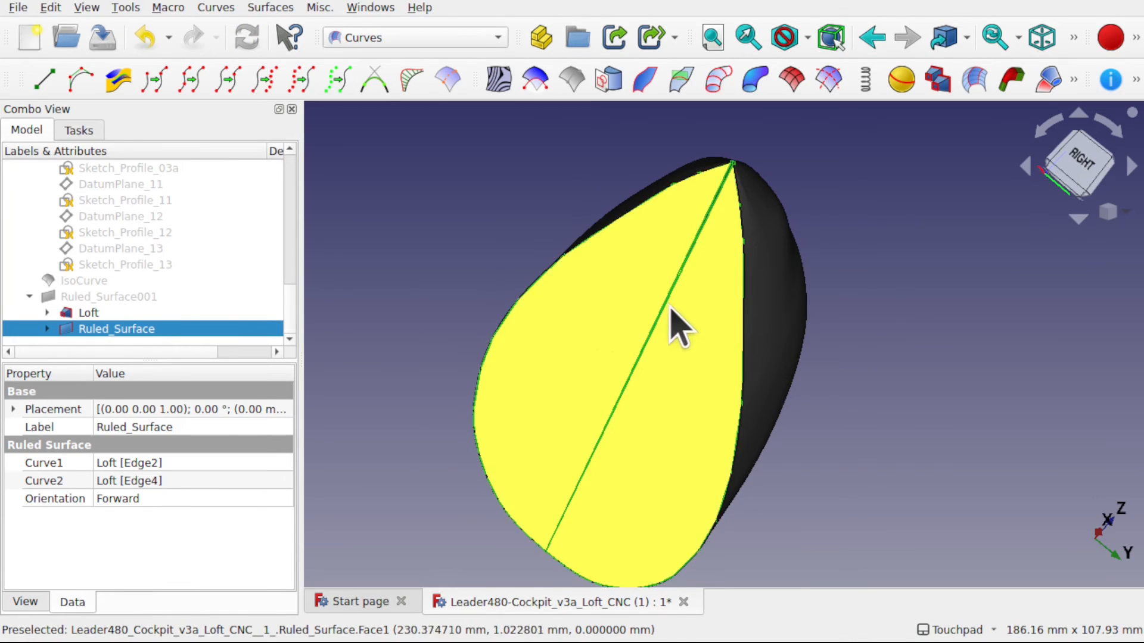
alt+drag(669, 306, 701, 317)
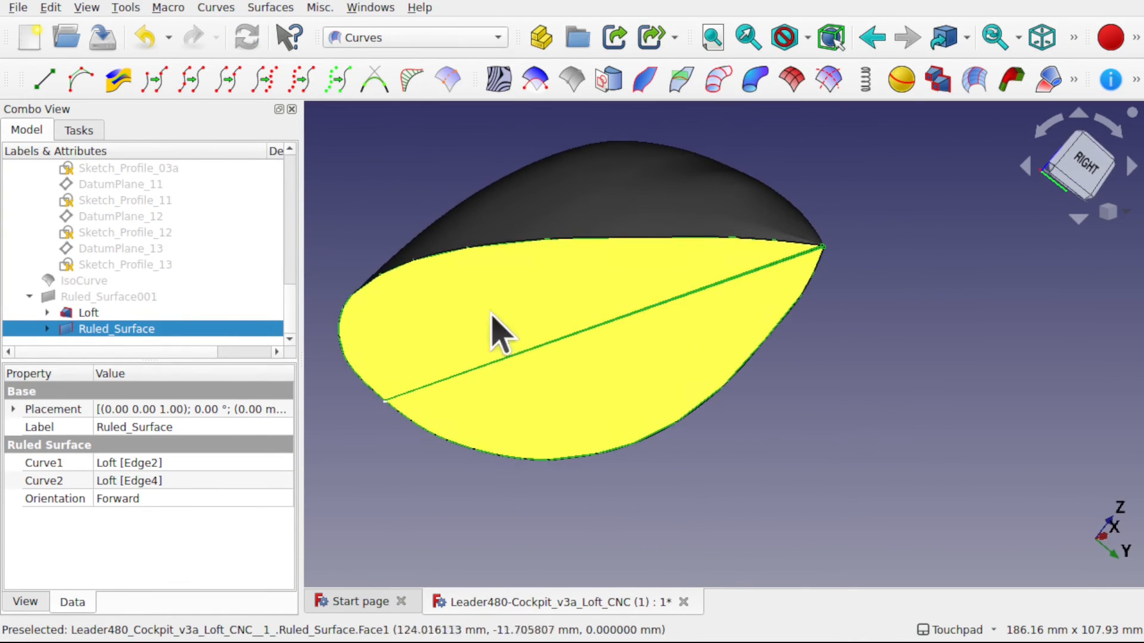
scroll(754, 269, up, 1)
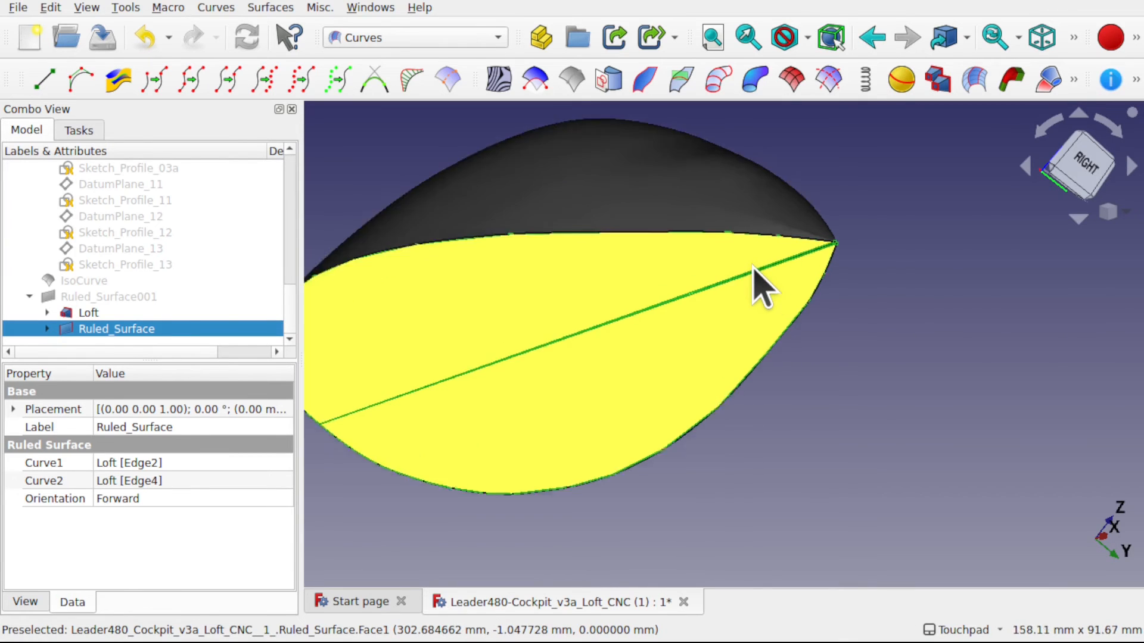
scroll(753, 269, up, 3)
scroll(753, 269, down, 4)
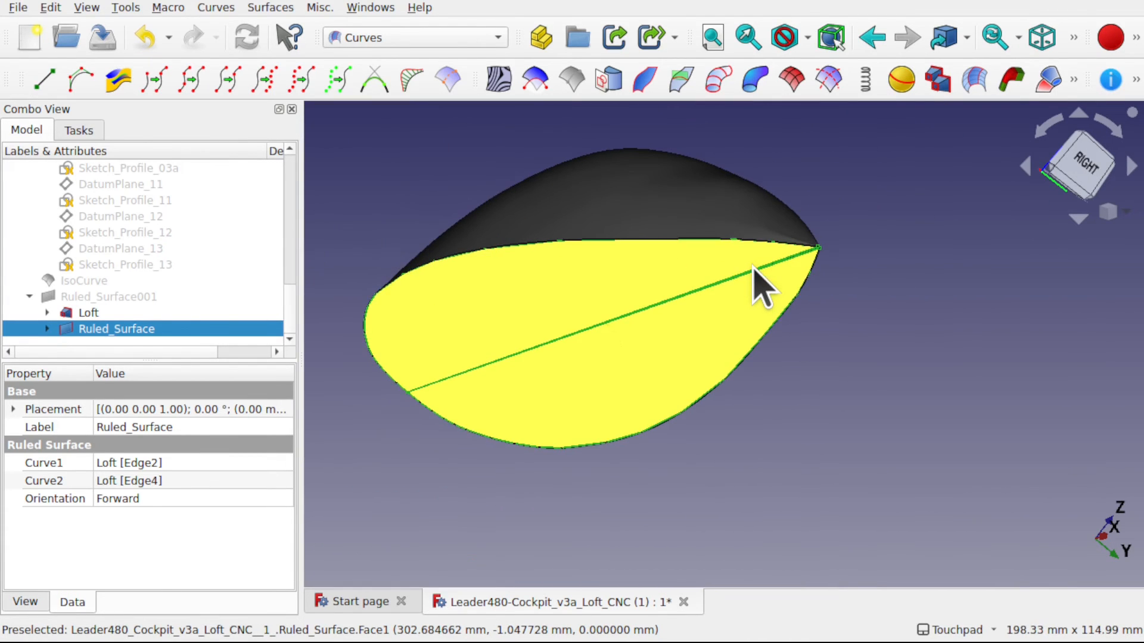
- Try the Reversed orientation on Ruled_Surface once more, and return it to Automatic
click(172, 496)
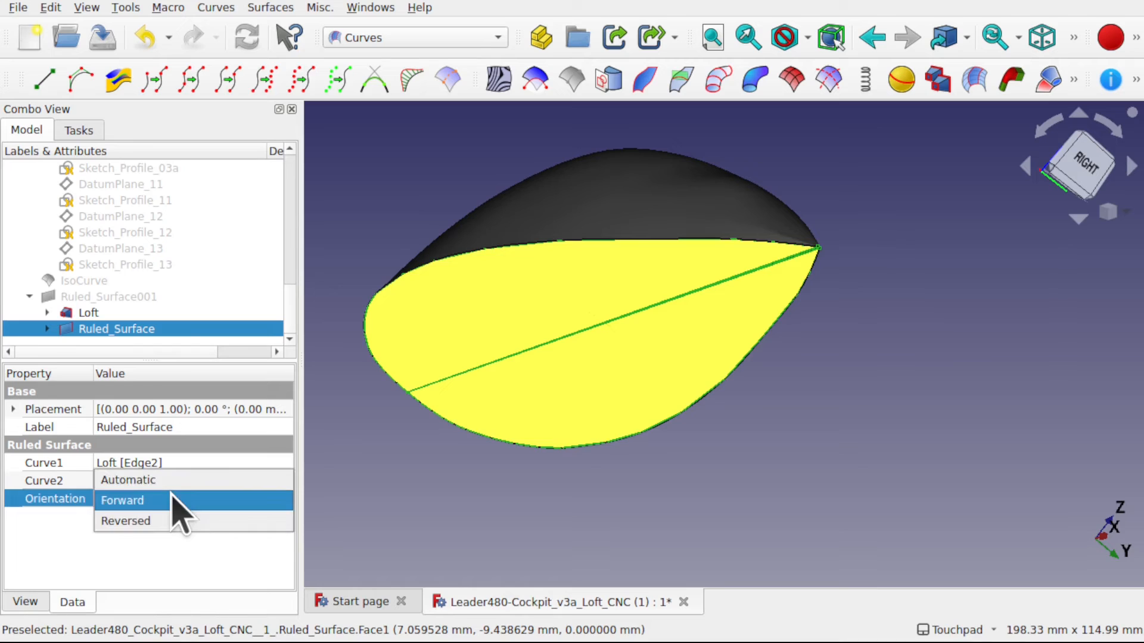
click(162, 519)
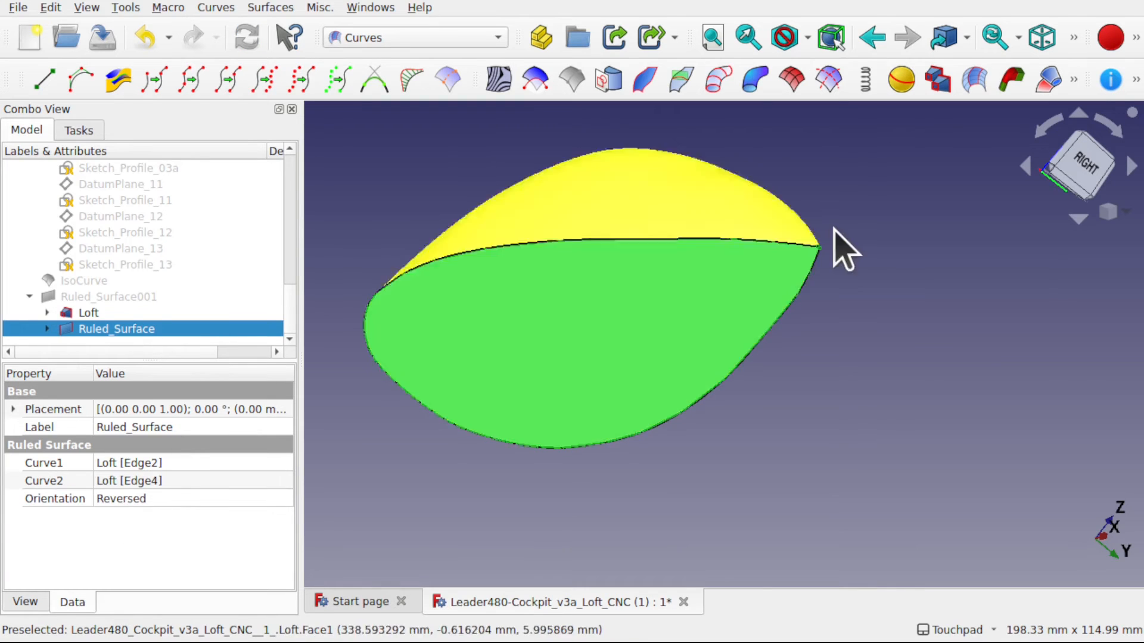
click(164, 498)
click(163, 498)
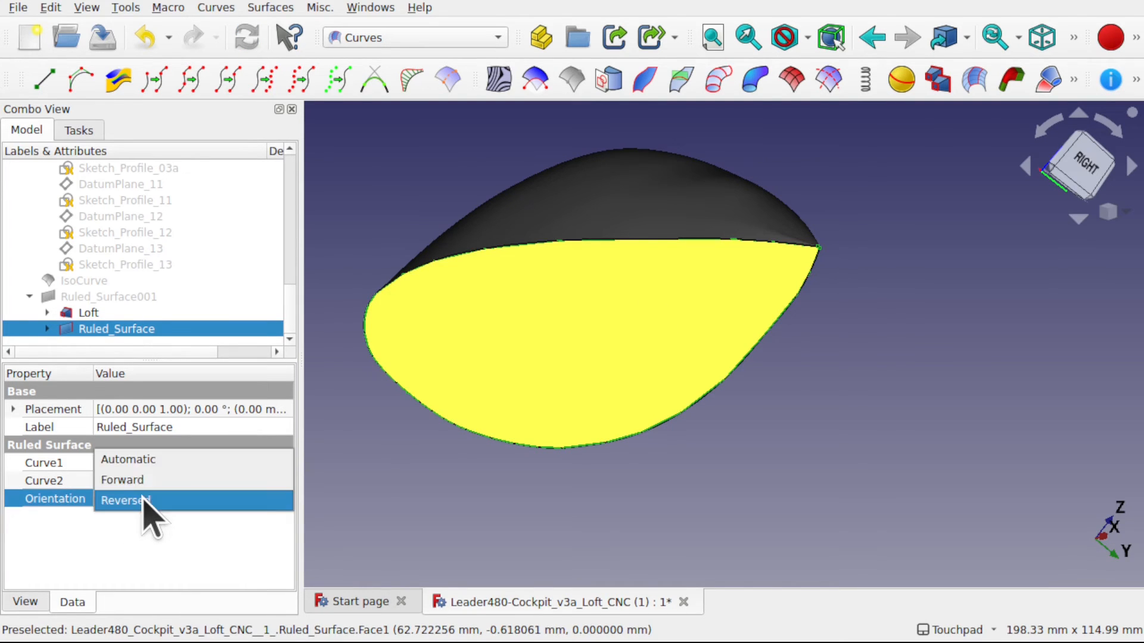
click(149, 467)
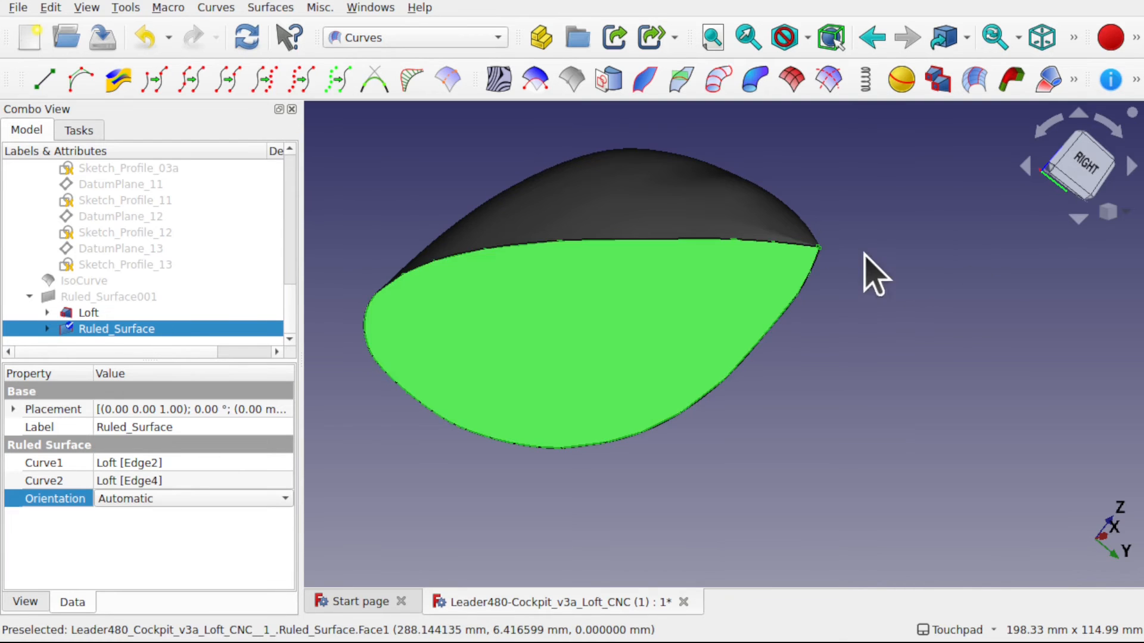
- Inspect the tail tip and set the Solid property of Loft to false
drag(868, 268, 723, 290)
scroll(721, 287, up, 10)
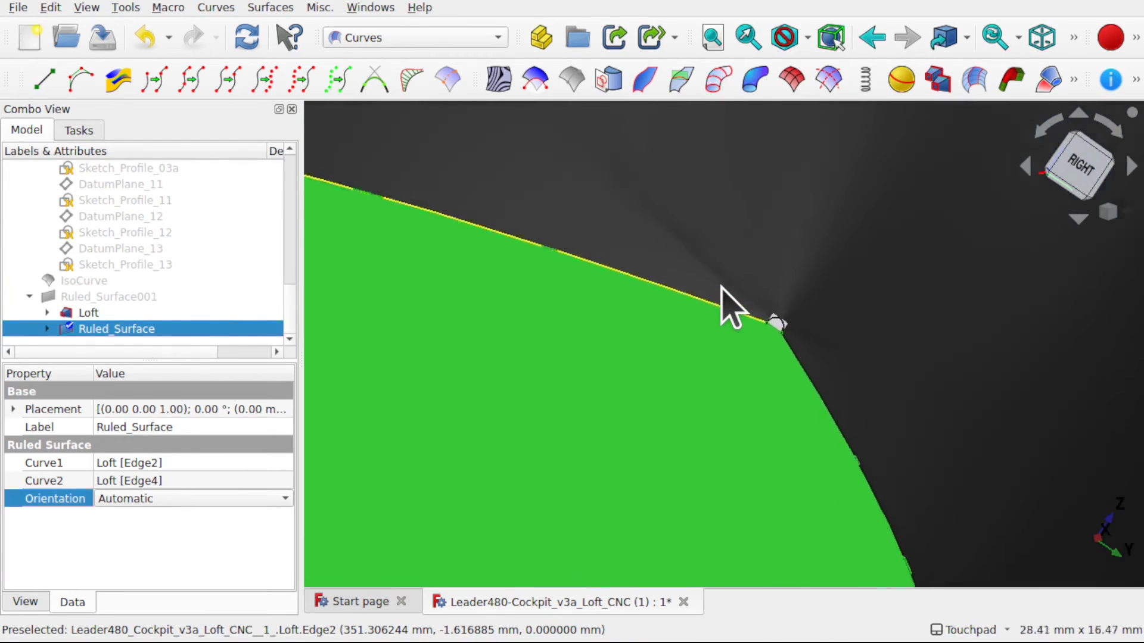
click(865, 406)
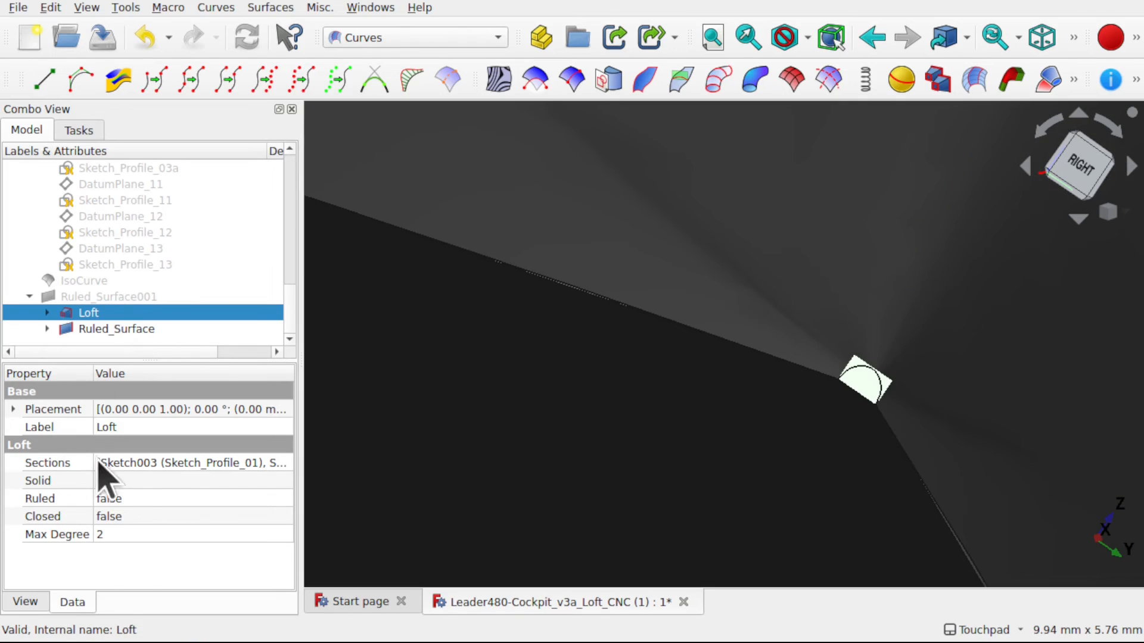
click(158, 479)
click(159, 481)
click(161, 462)
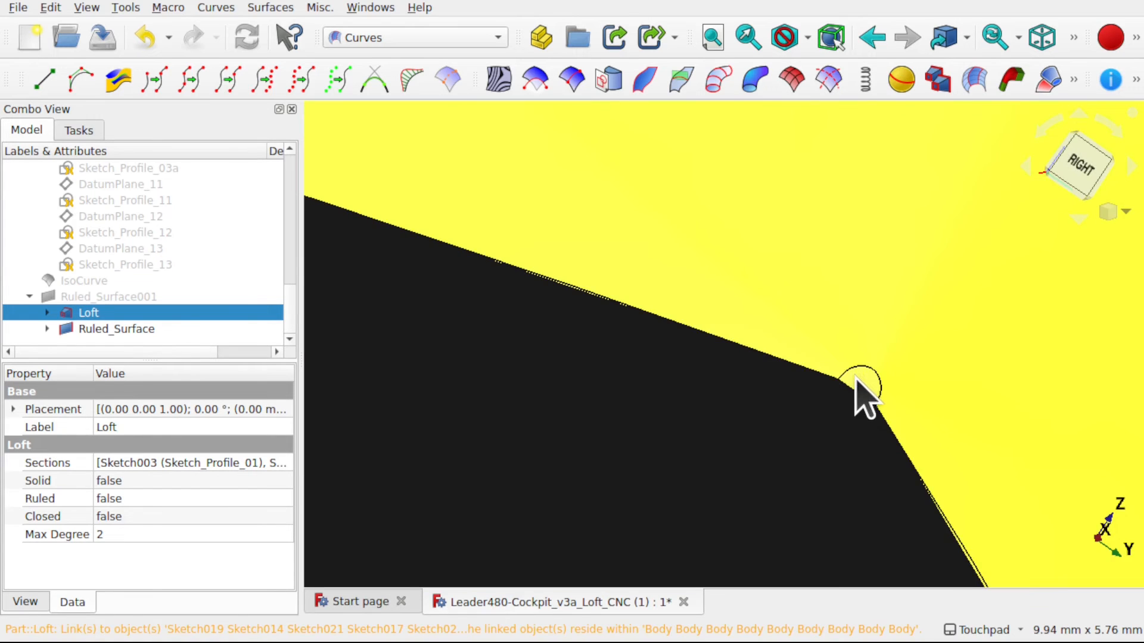
- Make the Ruled_Surface001 tail cap visible again and set its orientation to Forward
click(846, 386)
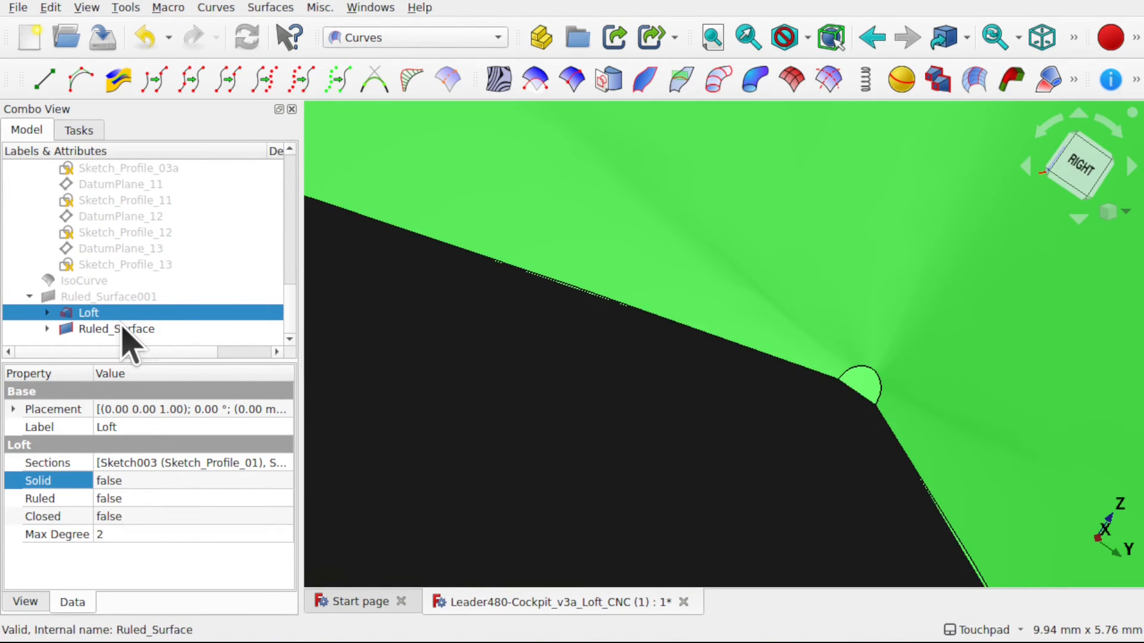
click(124, 329)
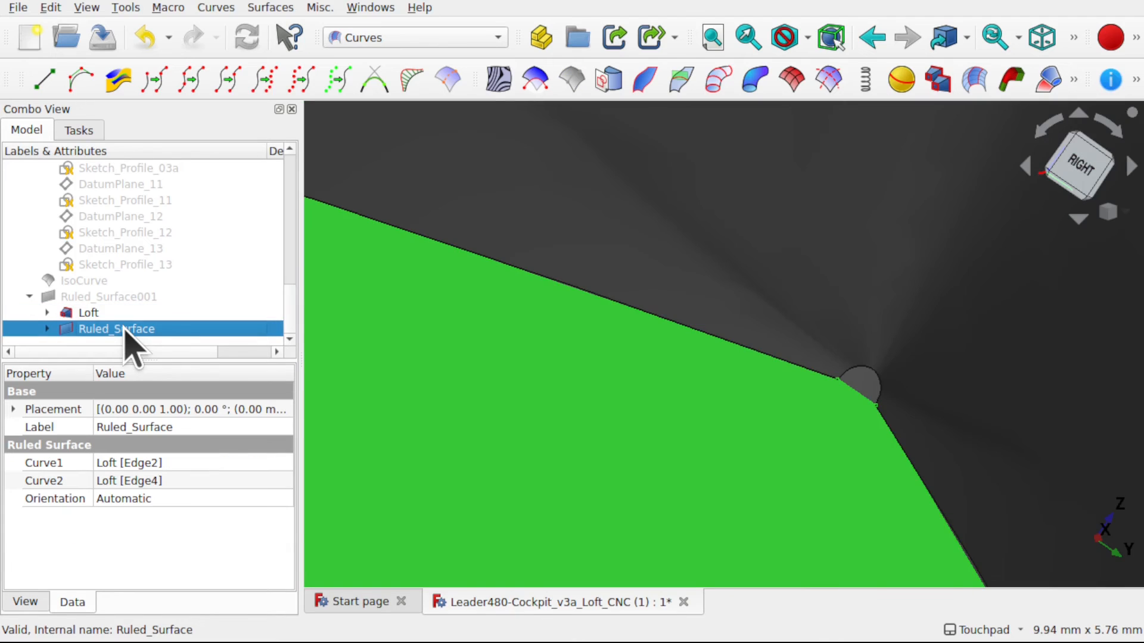
click(80, 299)
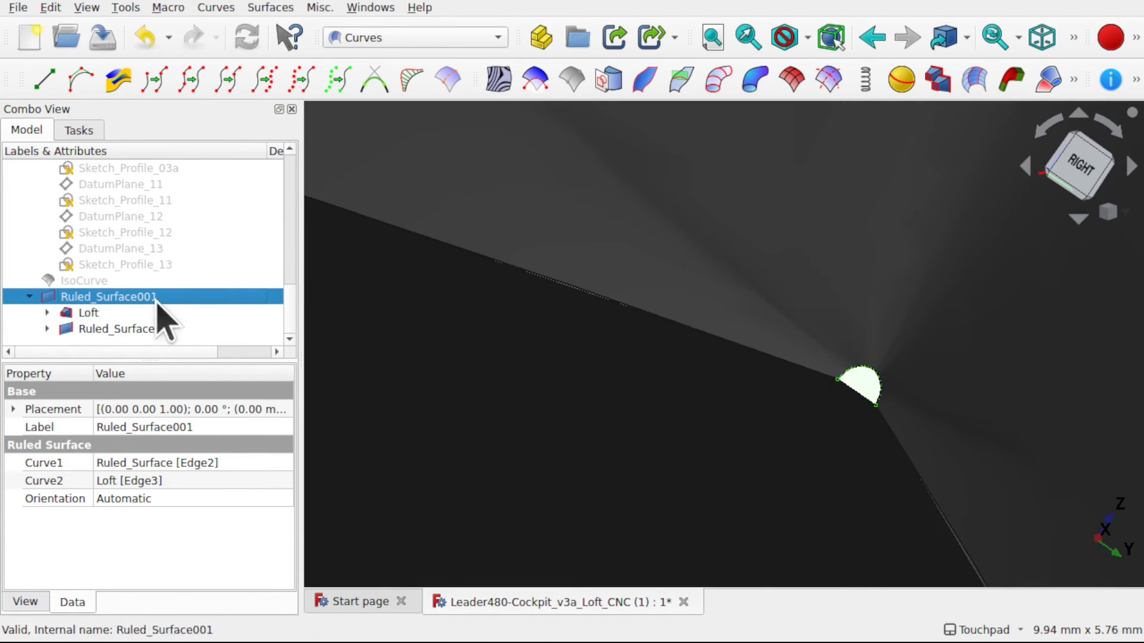
click(174, 501)
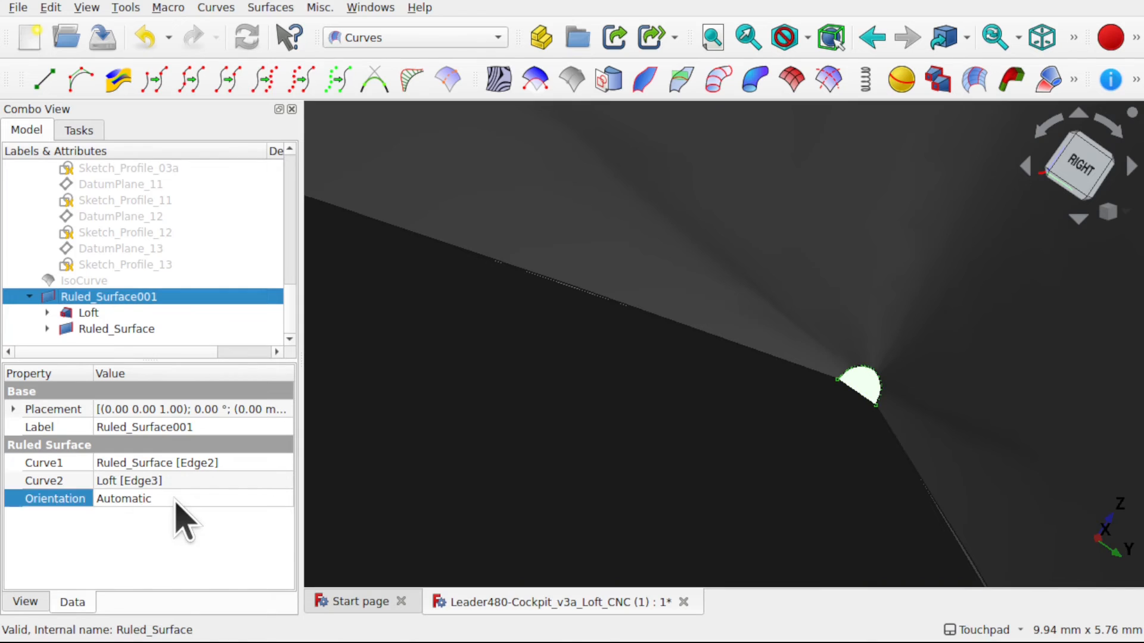
click(166, 520)
click(197, 481)
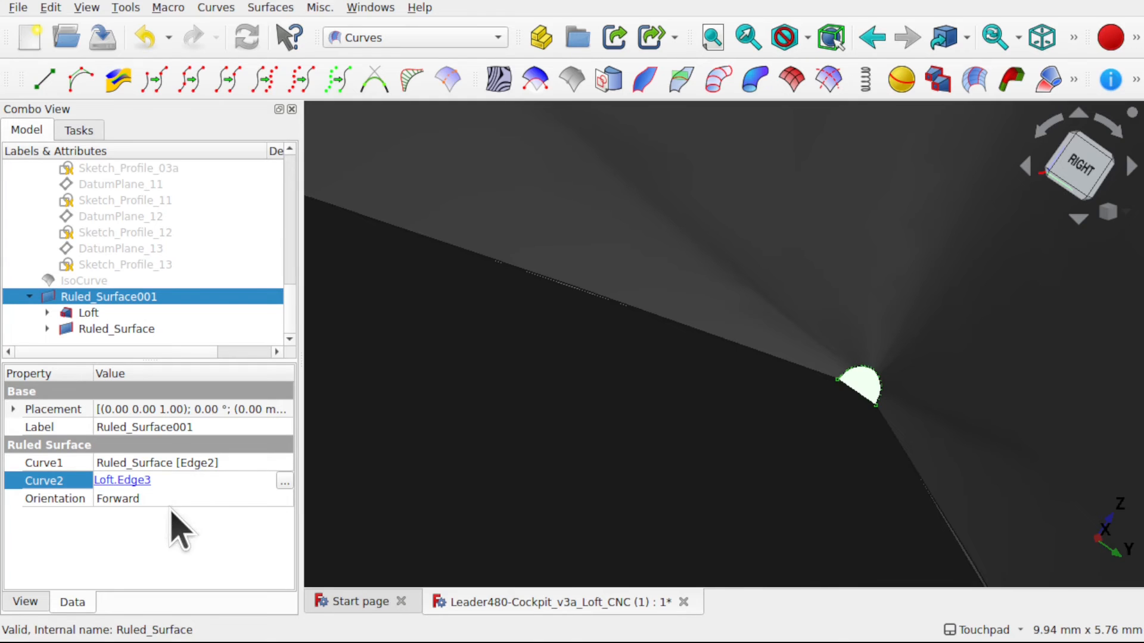
click(566, 456)
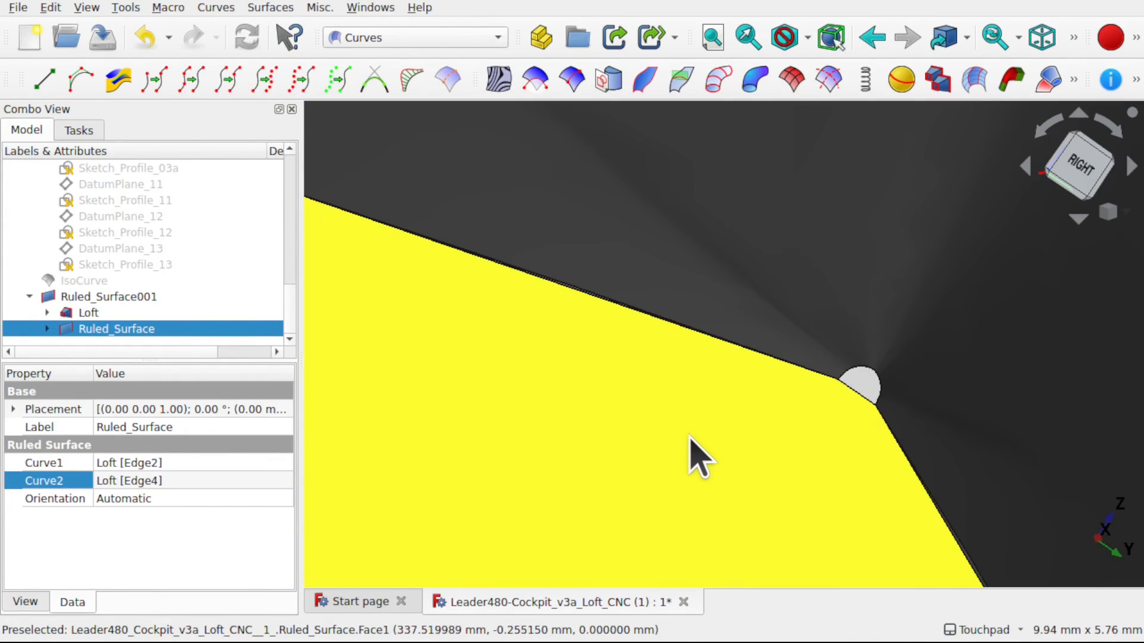
- Create a parametric solid from the Ruled_Surface base, the Ruled_Surface001 tail cap and the Loft
ctrl+click(863, 399)
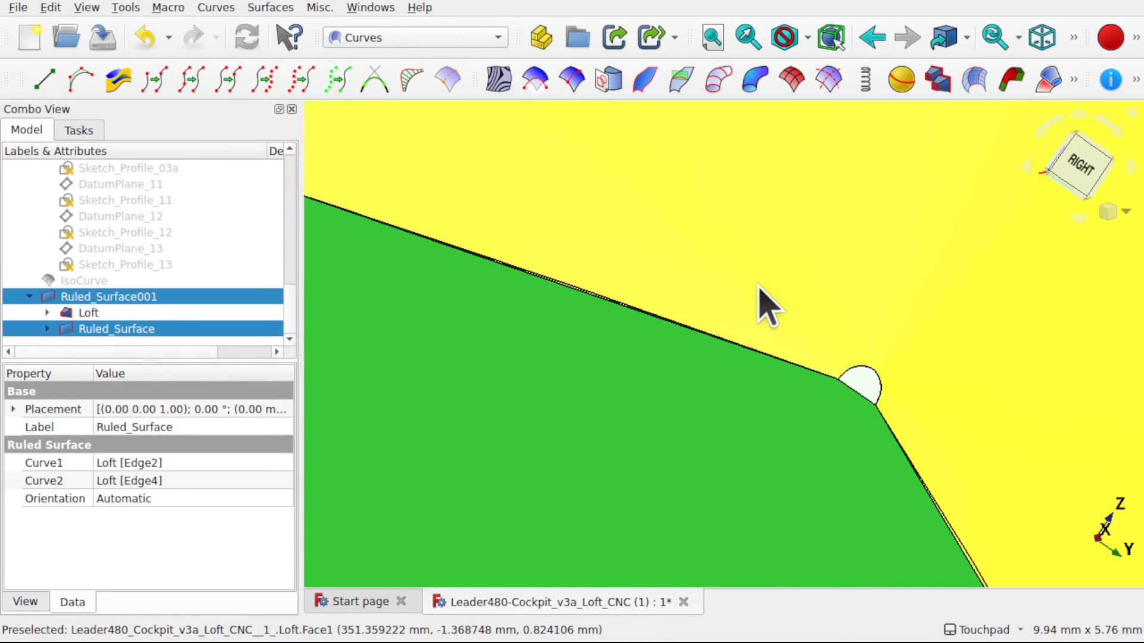
ctrl+click(758, 285)
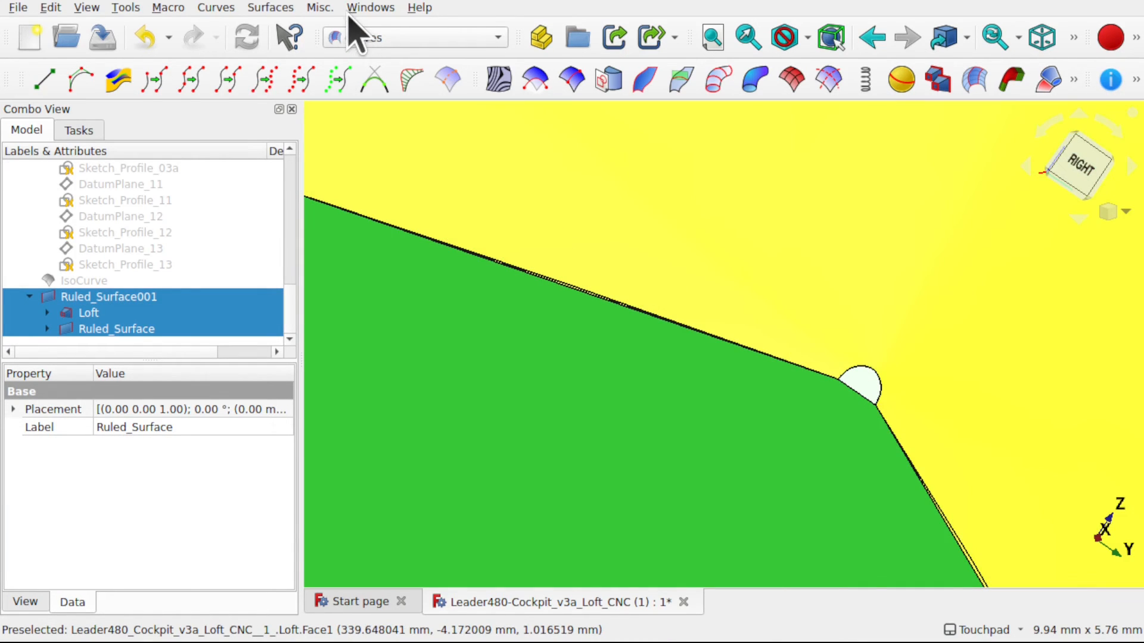
click(320, 8)
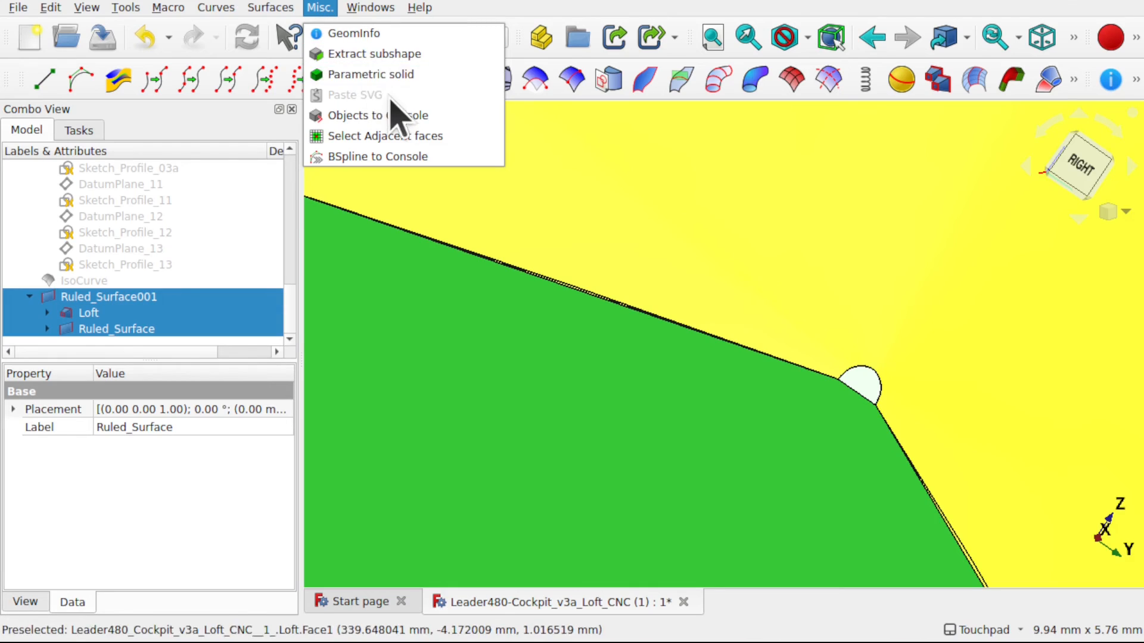
click(405, 75)
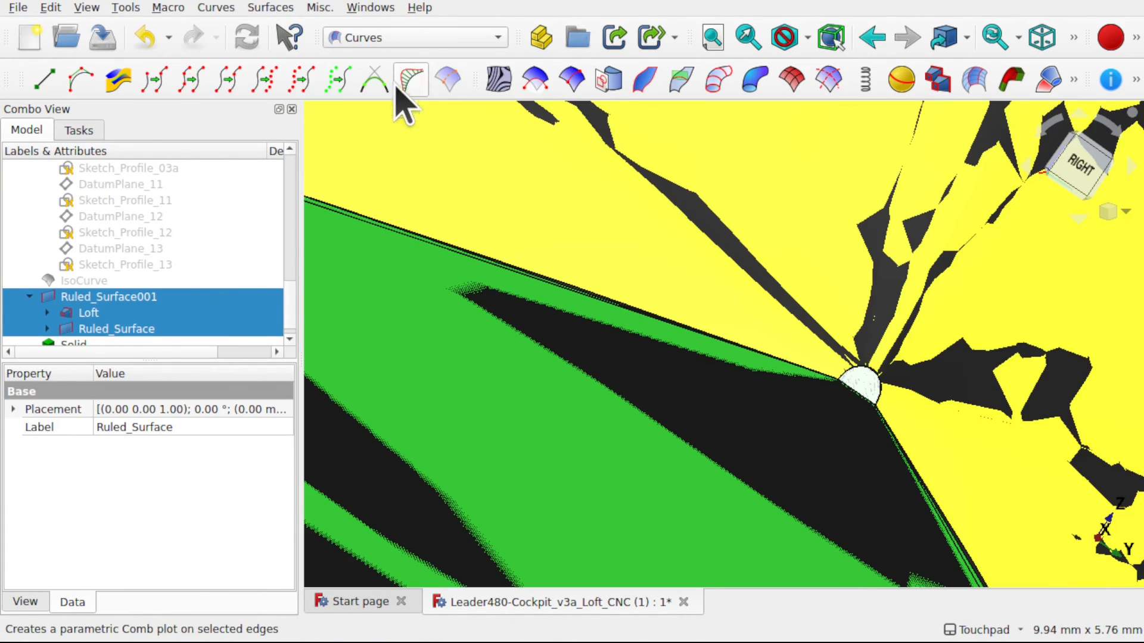
scroll(673, 411, down, 15)
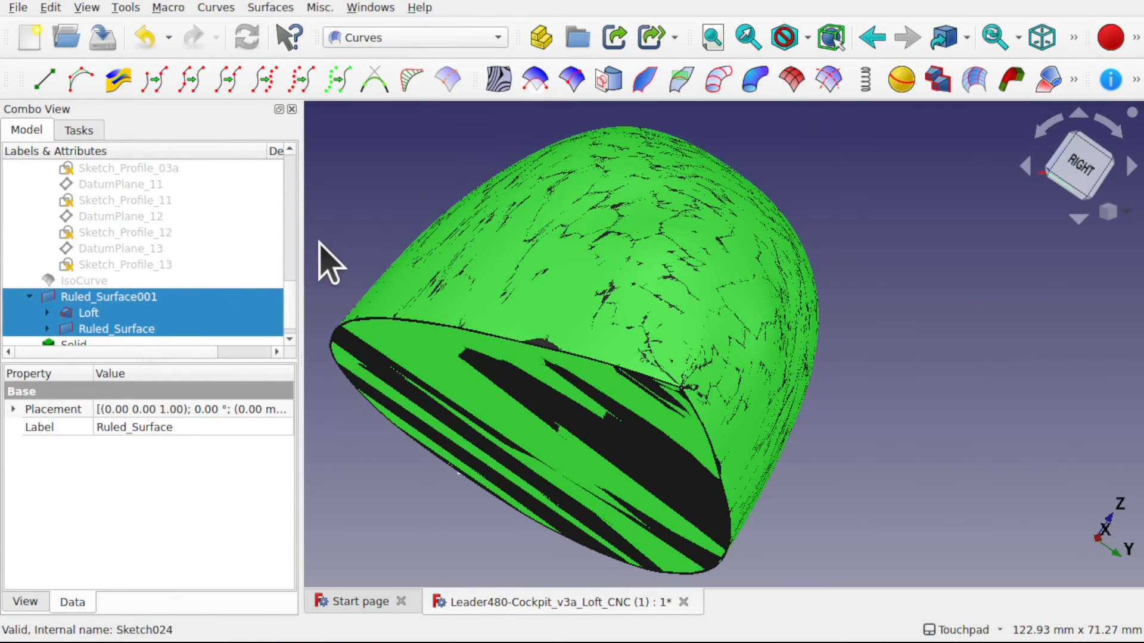
click(336, 232)
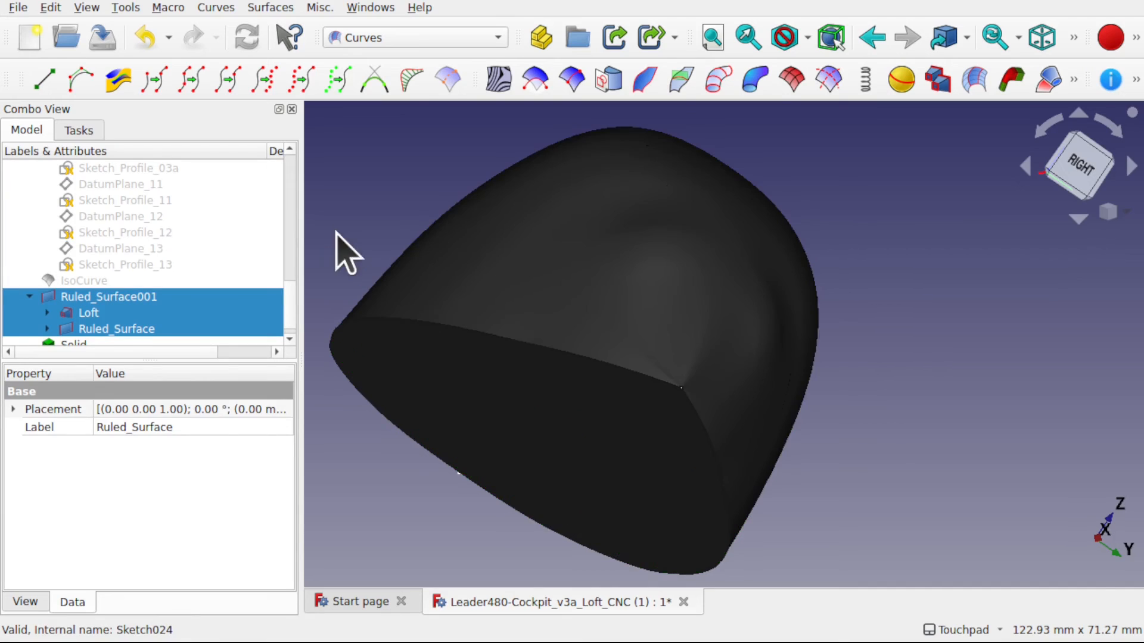
- Hide Ruled_Surface001, Loft and Ruled_Surface so that only the new solid is shown
click(117, 301)
click(106, 314)
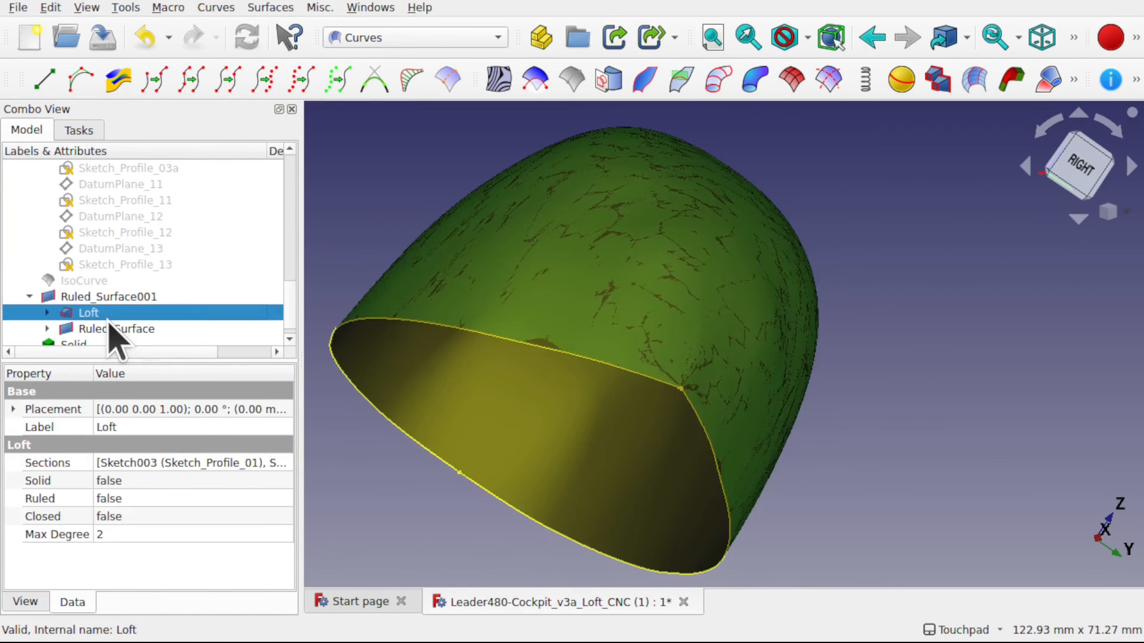
click(111, 299)
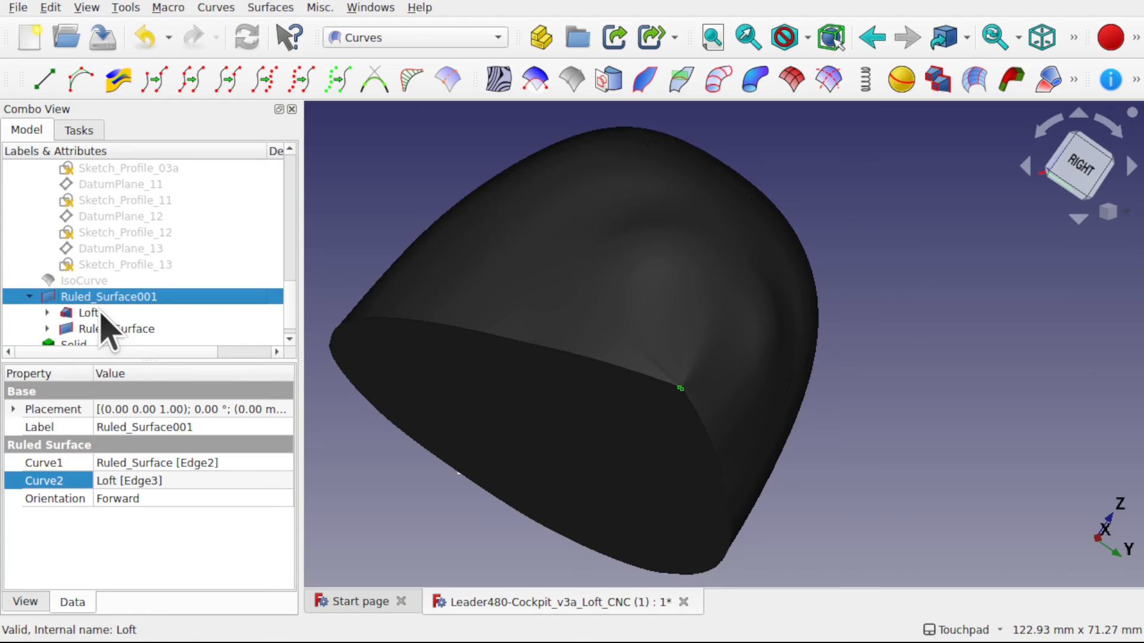
ctrl+click(100, 313)
ctrl+click(126, 329)
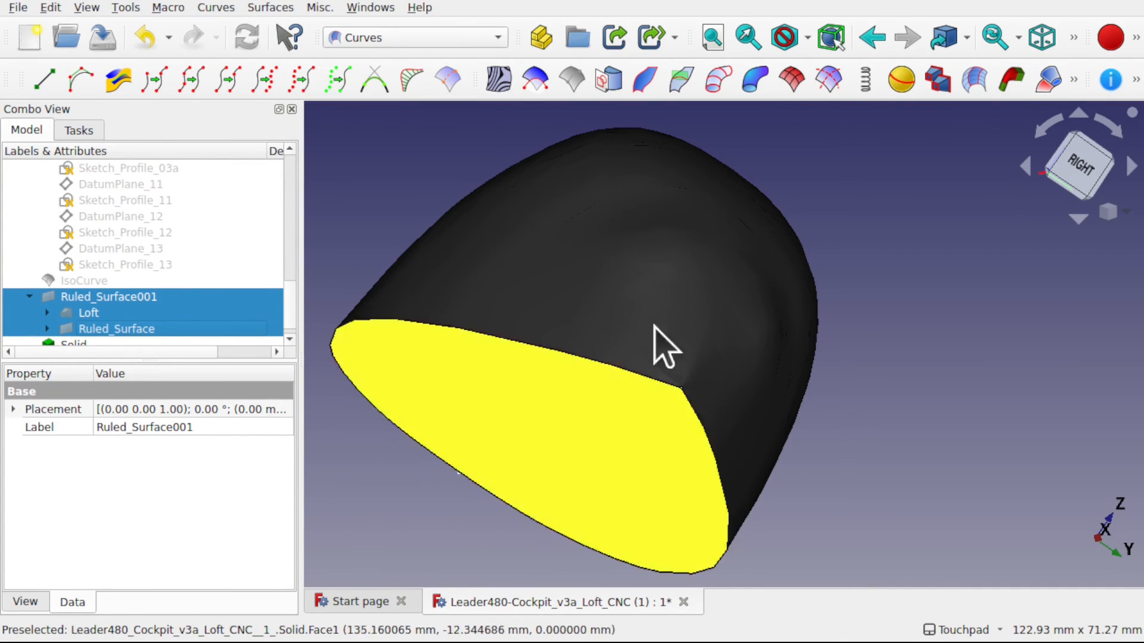
click(831, 305)
- Set the display Deviation of Solid to 0.05
alt+middle_drag(830, 305, 848, 467)
scroll(861, 330, down, 6)
alt+middle_drag(898, 396, 737, 288)
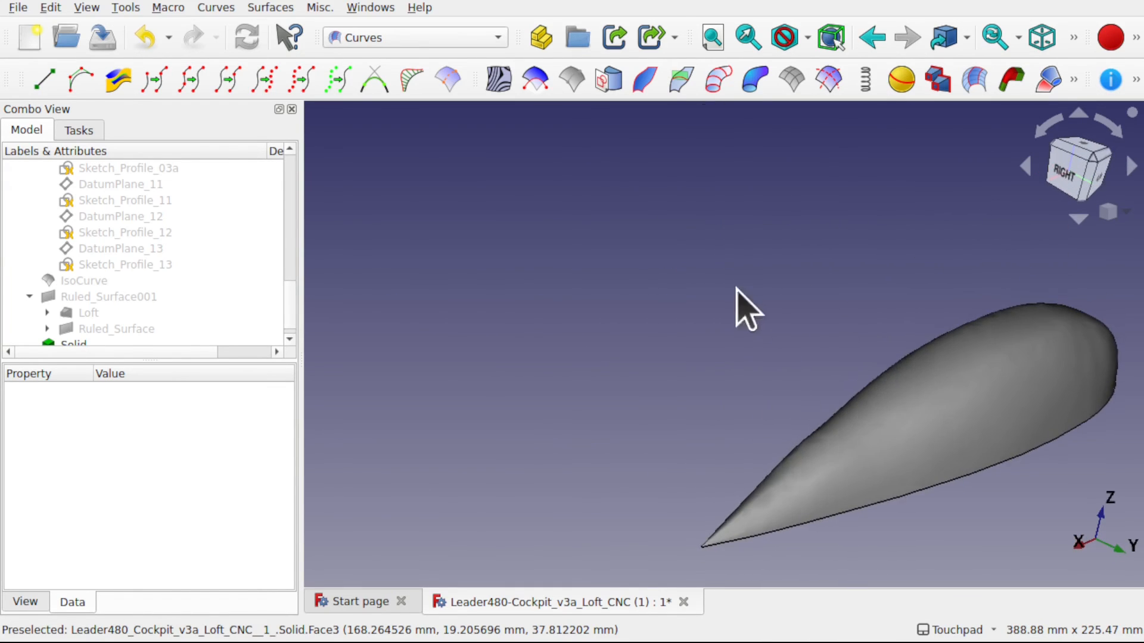
shift+middle_drag(865, 343, 702, 309)
click(777, 376)
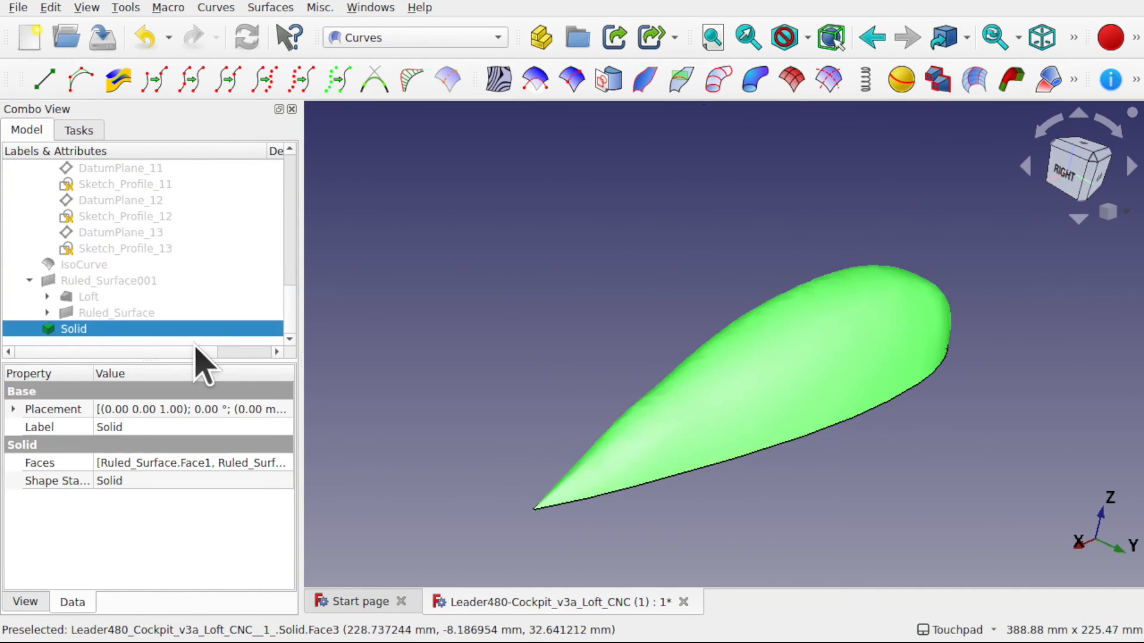
click(25, 602)
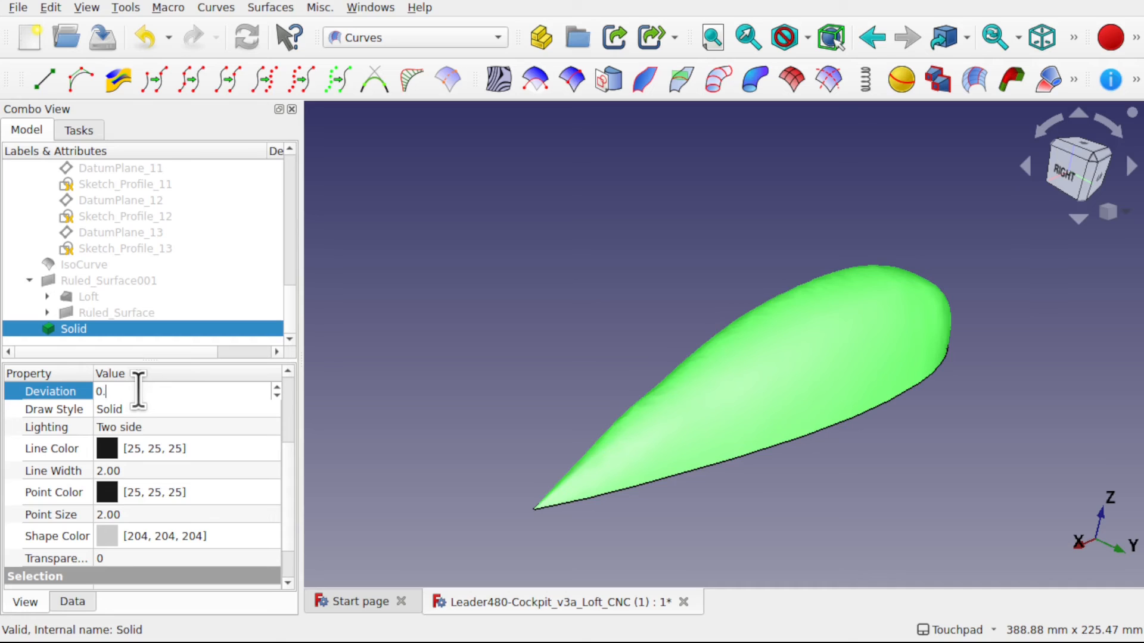
key(Return)
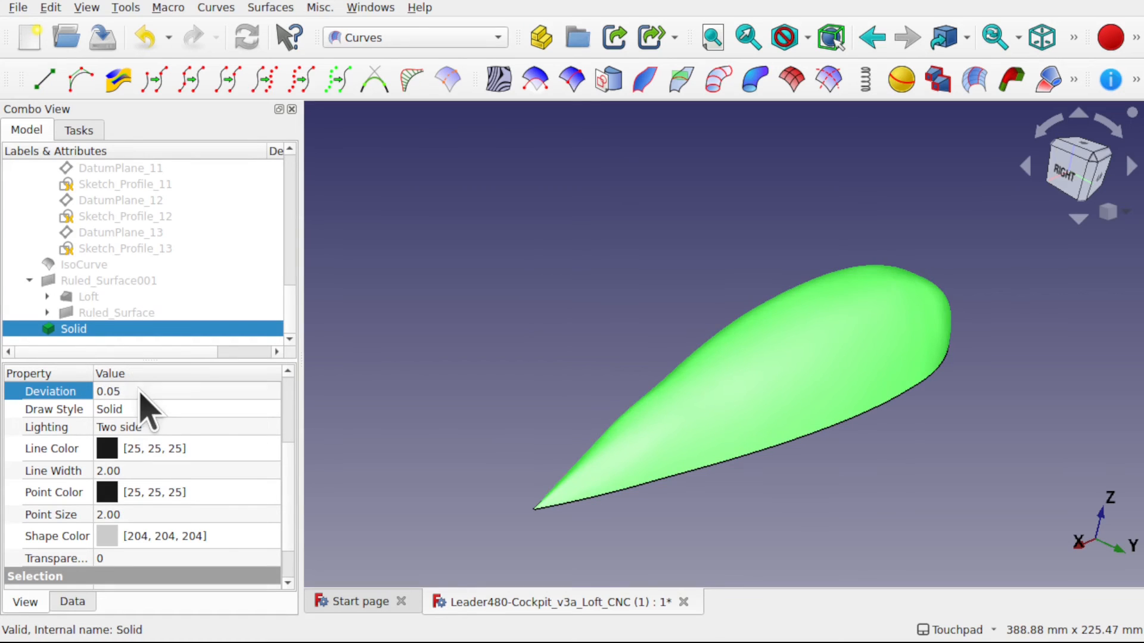
click(484, 359)
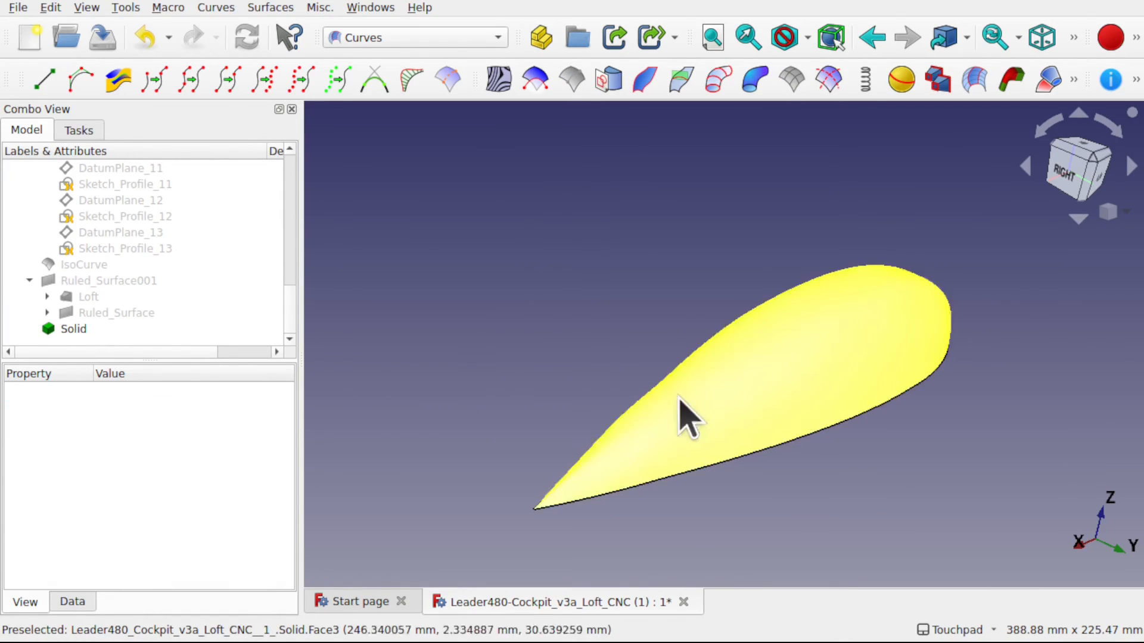
- Inspect the solid's surface from the tail and side, and review its data properties
shift+drag(701, 402, 673, 390)
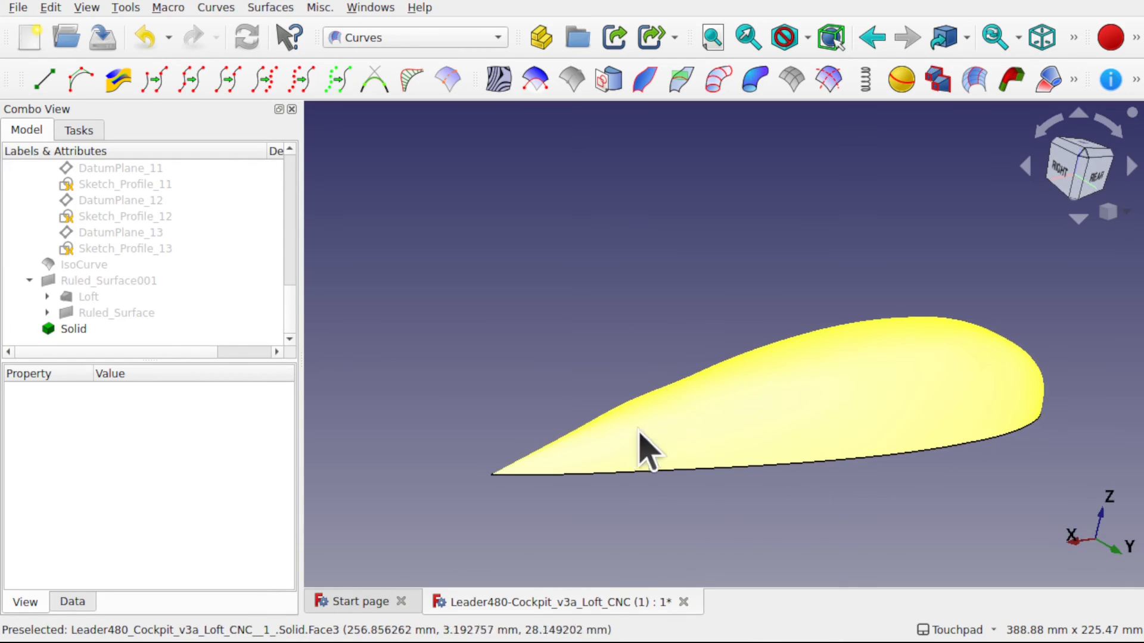
scroll(530, 499, up, 4)
scroll(520, 479, up, 1)
shift+drag(521, 480, 304, 448)
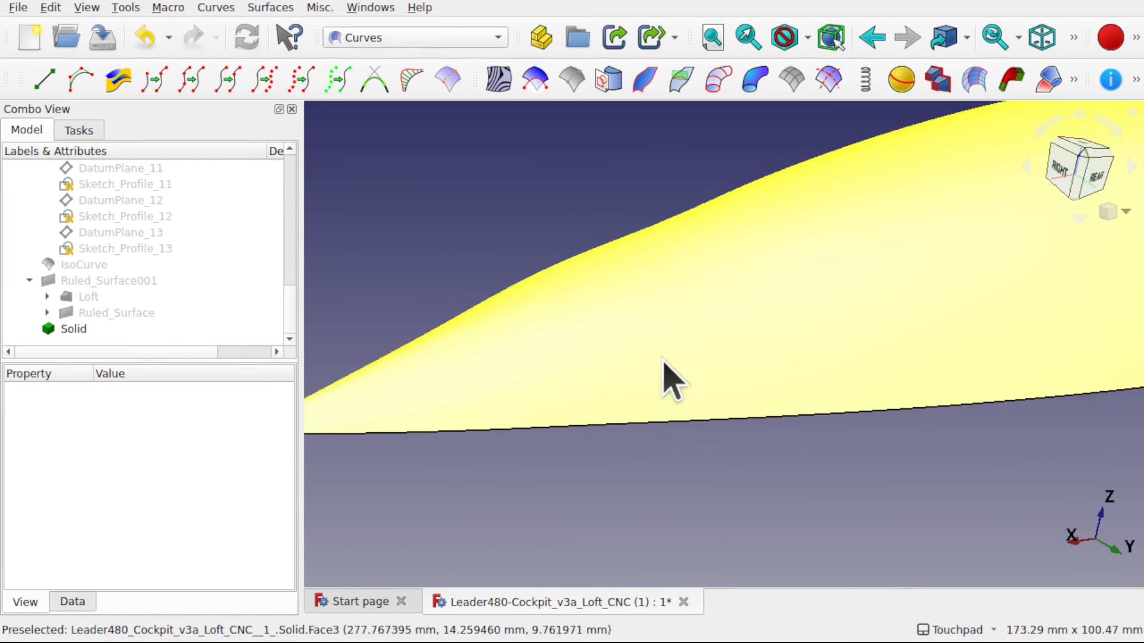
scroll(726, 339, down, 5)
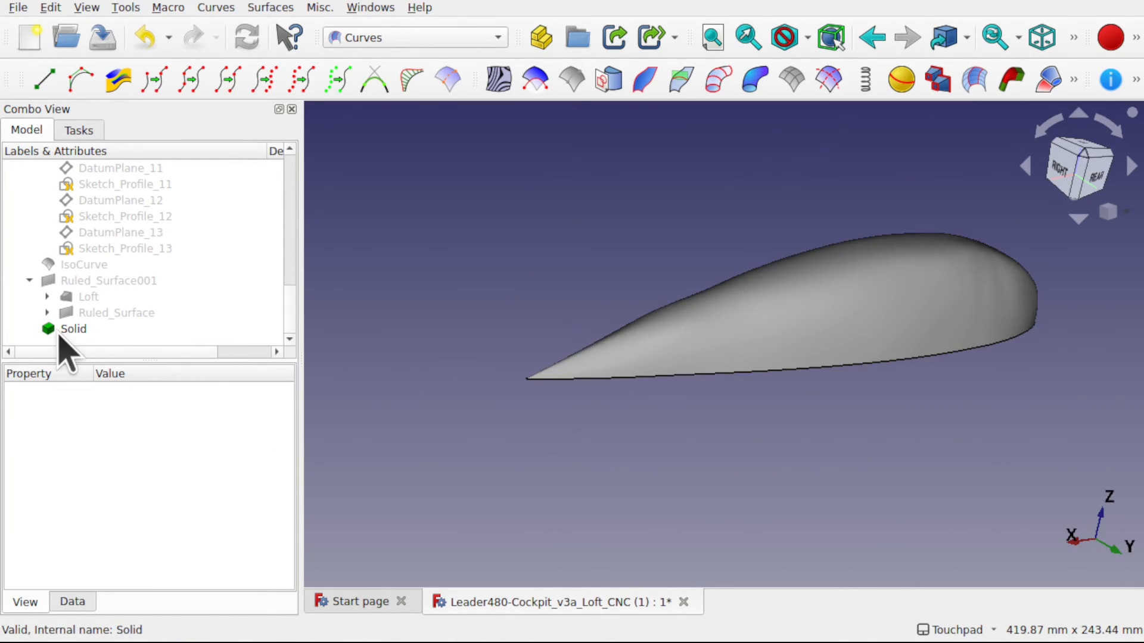
click(59, 332)
click(69, 603)
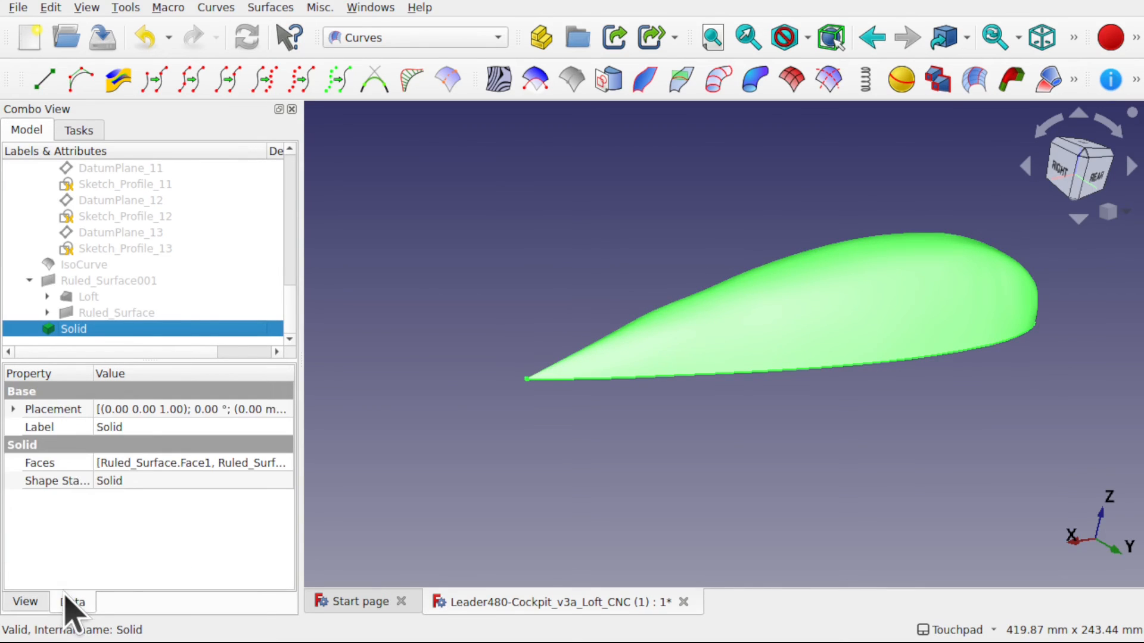
click(693, 456)
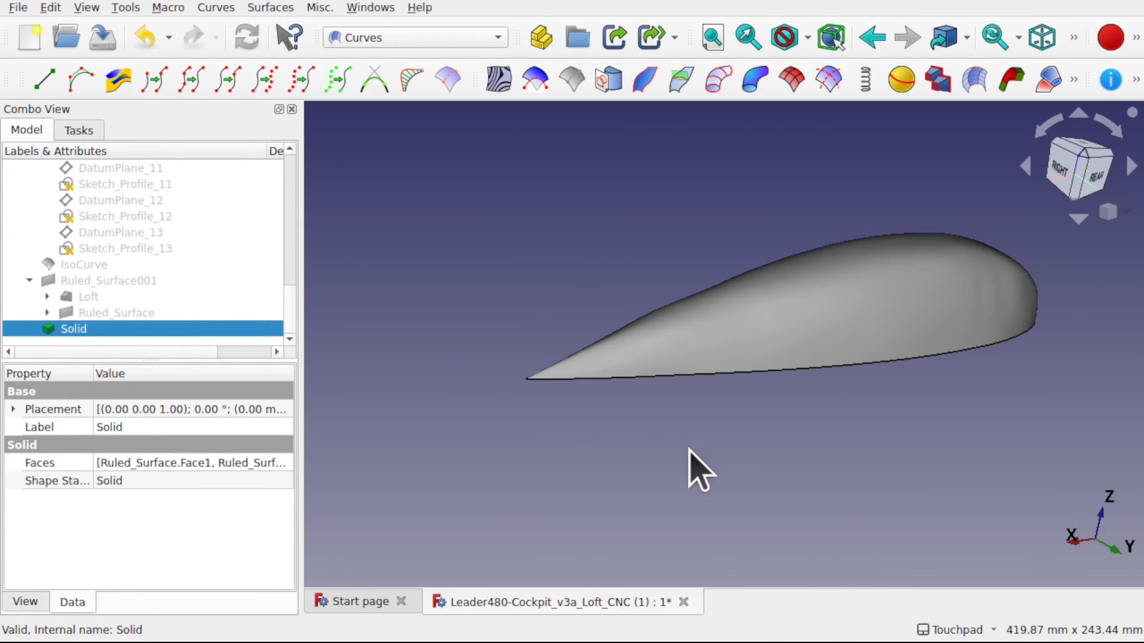
alt+drag(911, 400, 685, 436)
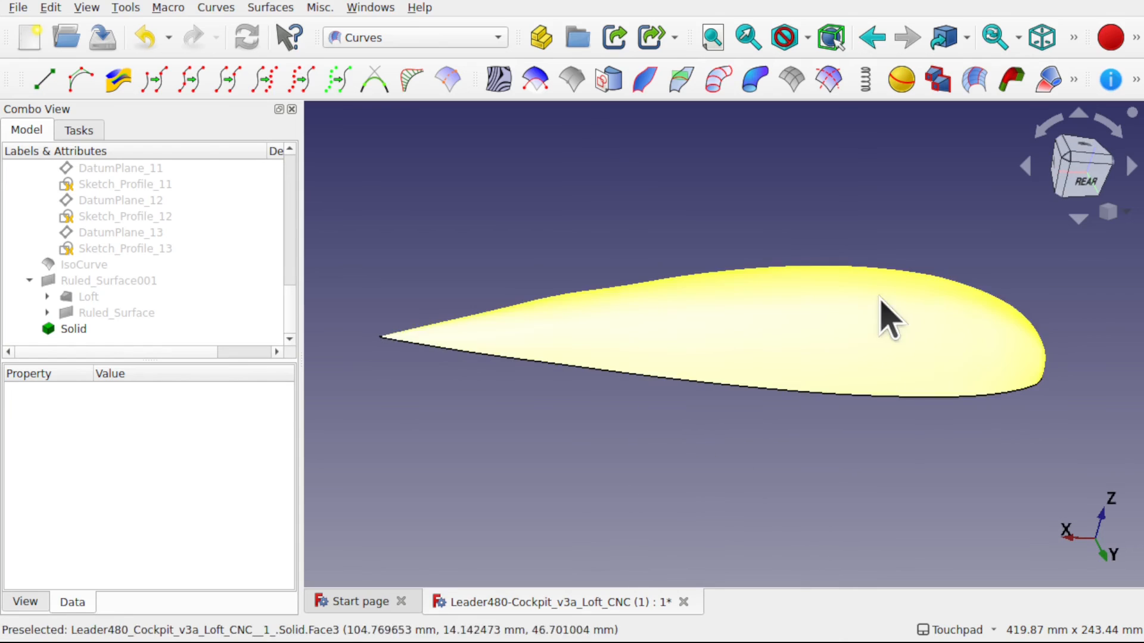
alt+drag(739, 185, 590, 270)
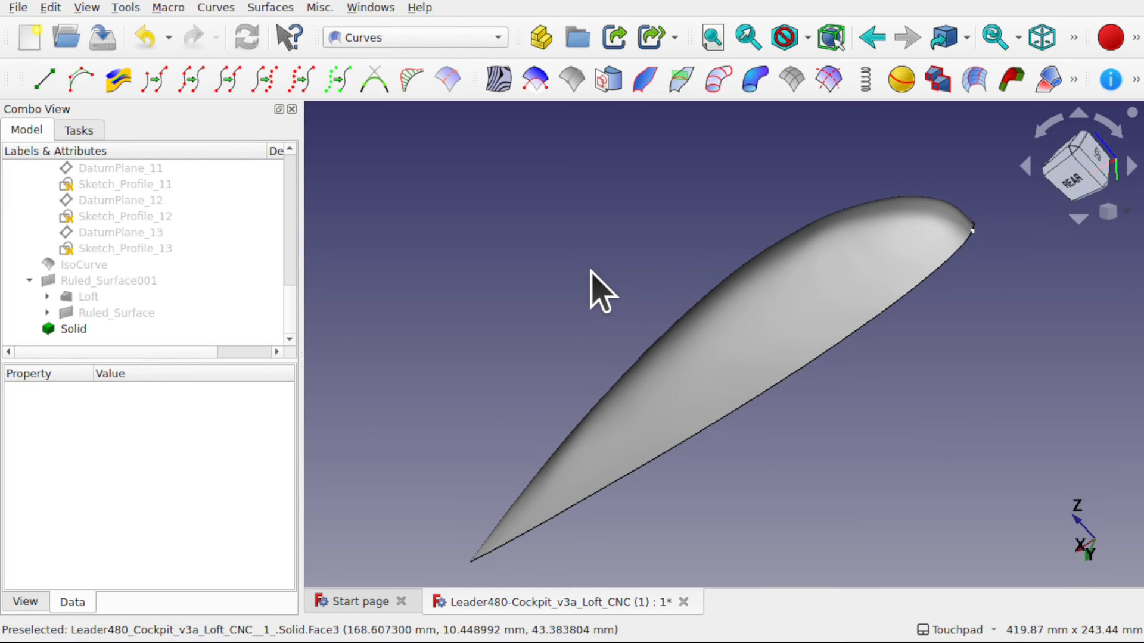
- Make Ruled_Surface, Loft and Ruled_Surface001 visible again
click(113, 312)
click(86, 298)
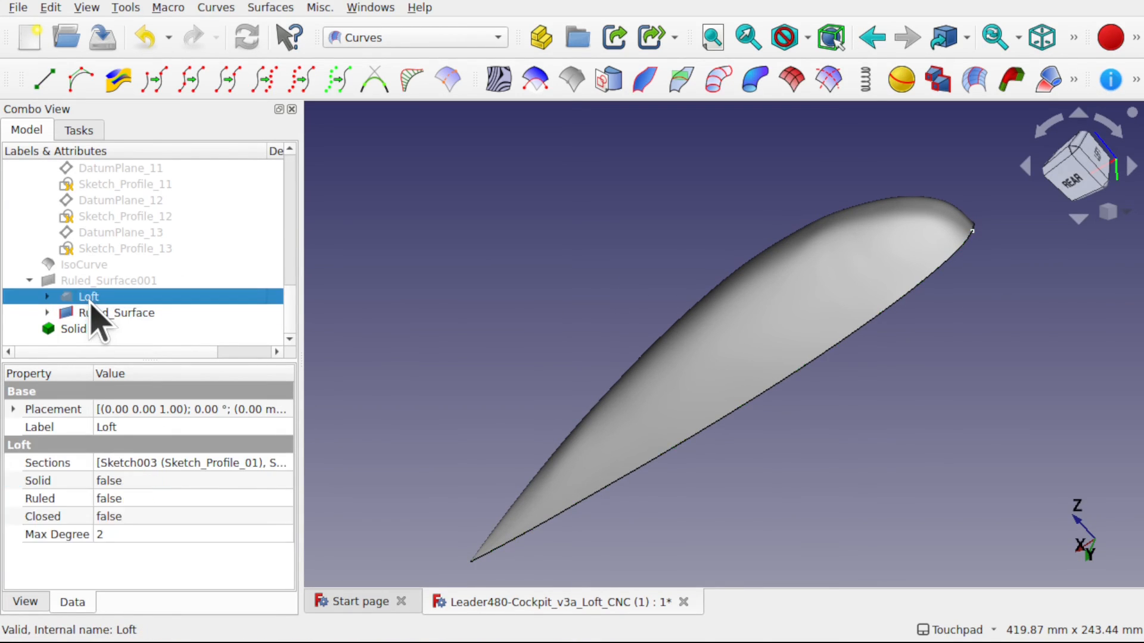
click(126, 271)
click(121, 275)
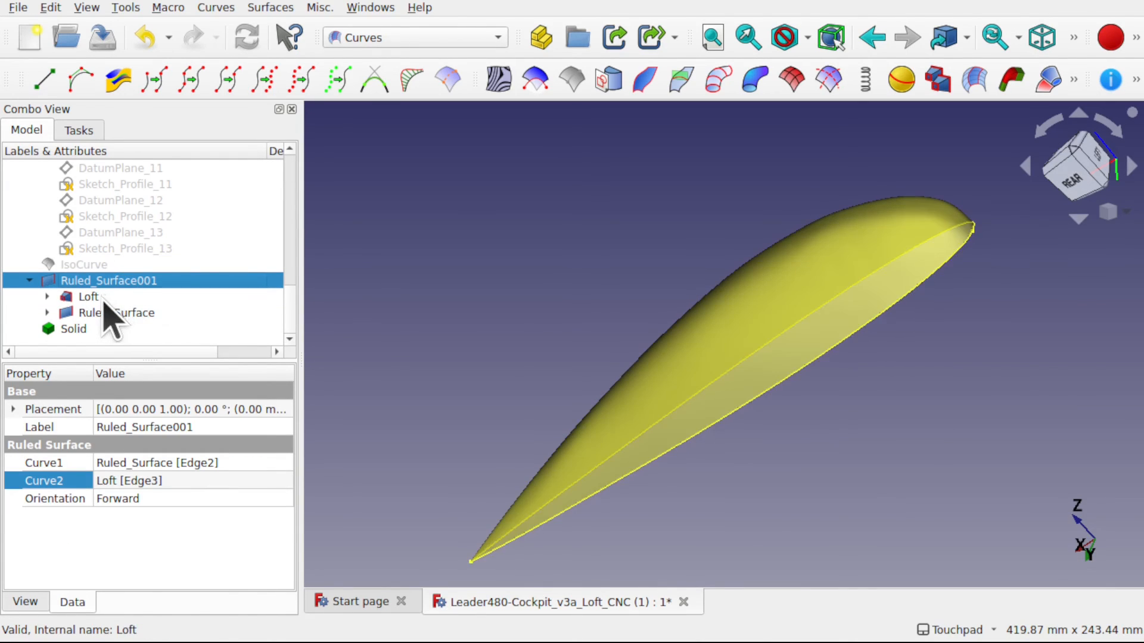
- Switch to the Part workbench and combine Ruled_Surface001, Loft and Ruled_Surface into a compound
click(395, 40)
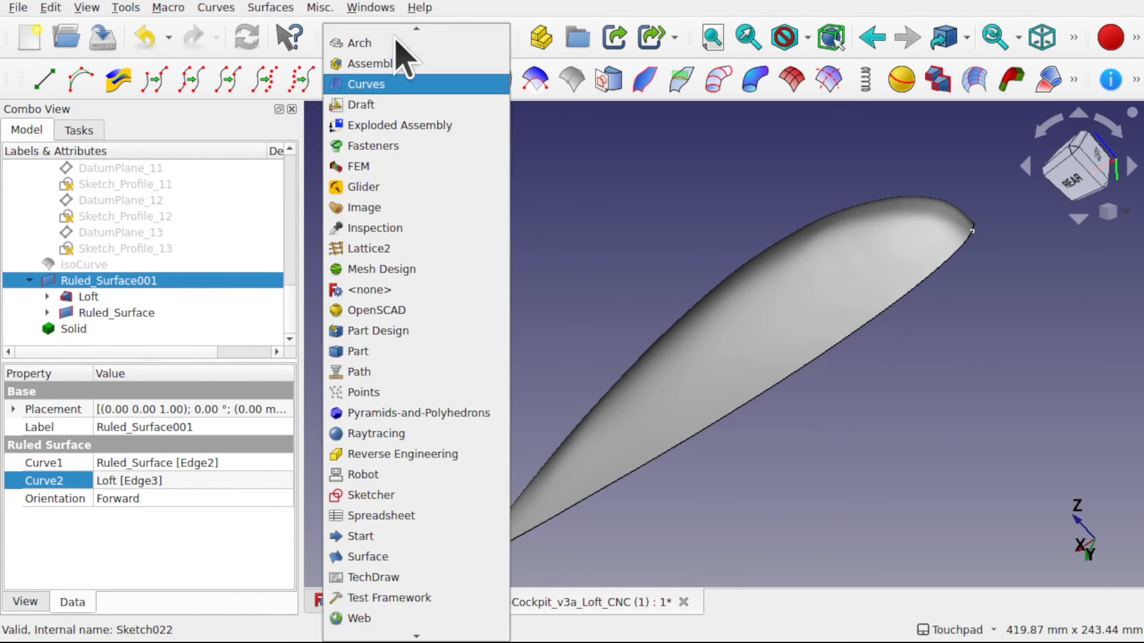
click(398, 348)
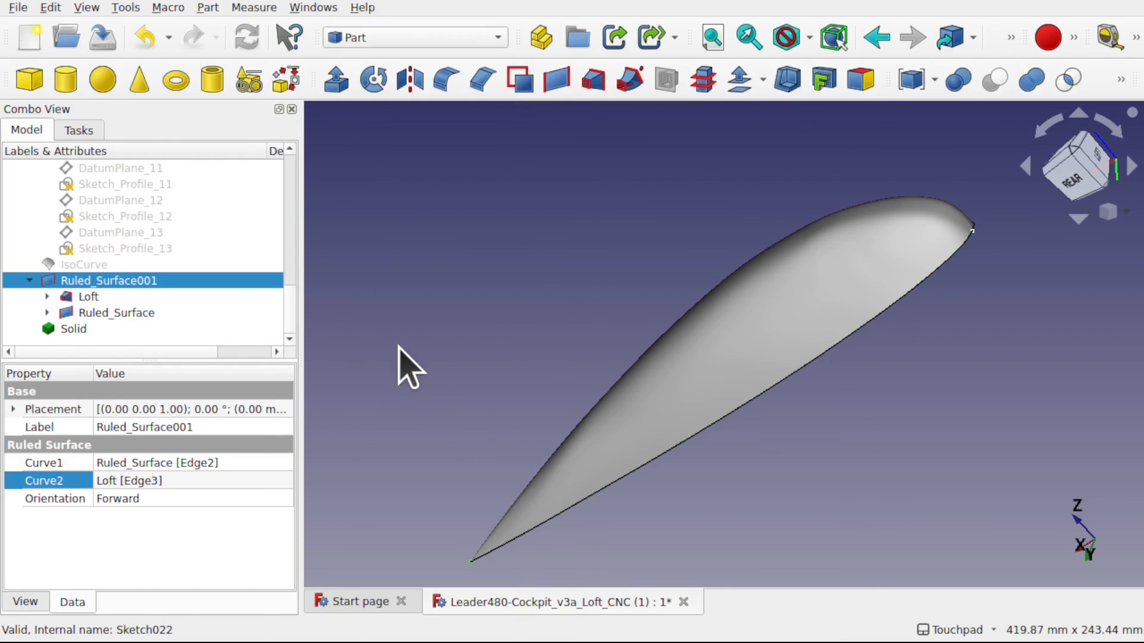
ctrl+click(102, 298)
ctrl+click(132, 313)
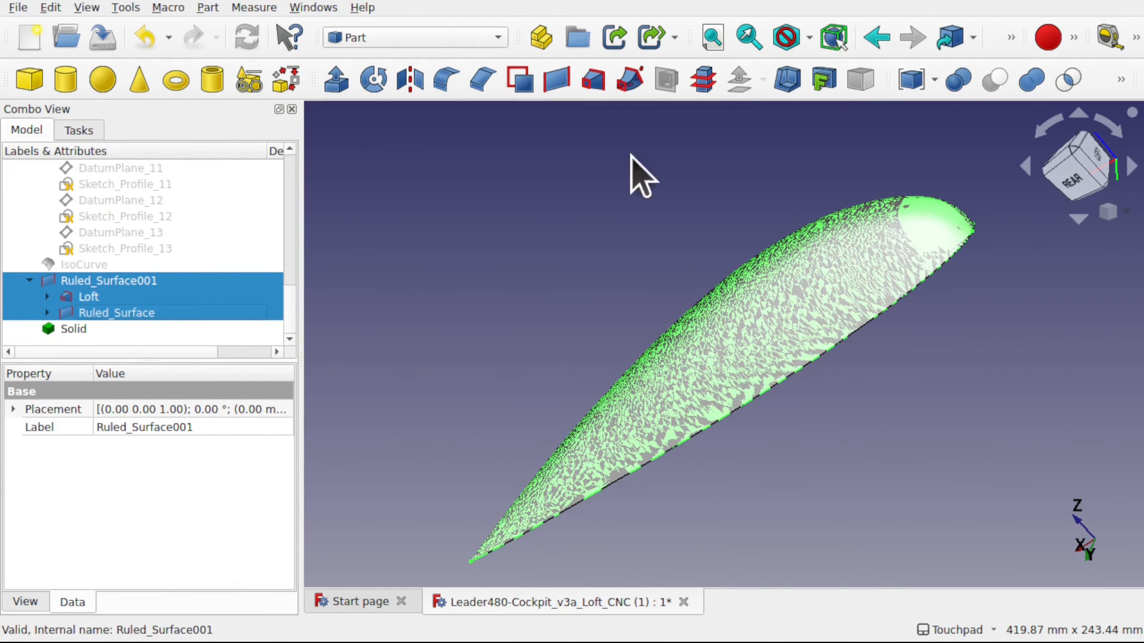
click(908, 81)
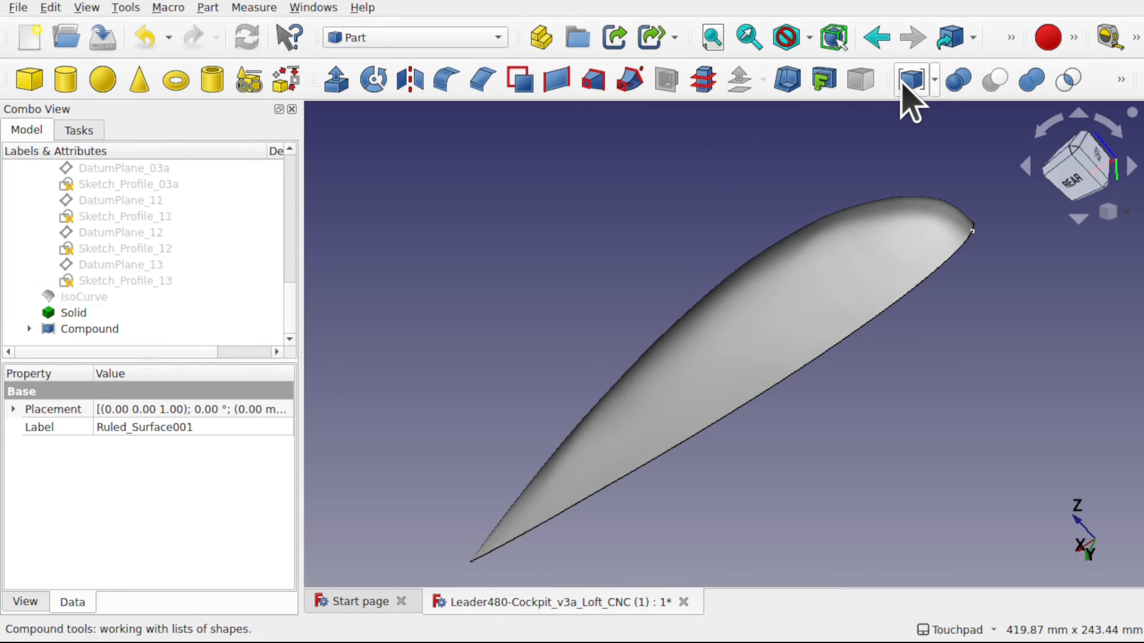
- Convert the compound of the three surfaces to a solid and select the result
click(87, 329)
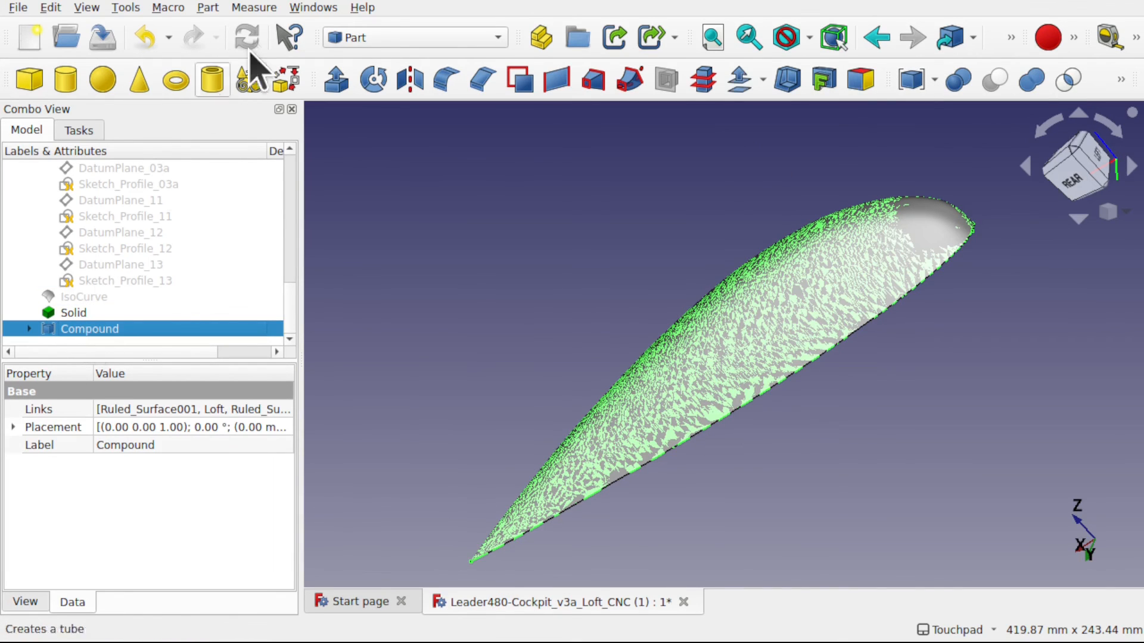
click(208, 7)
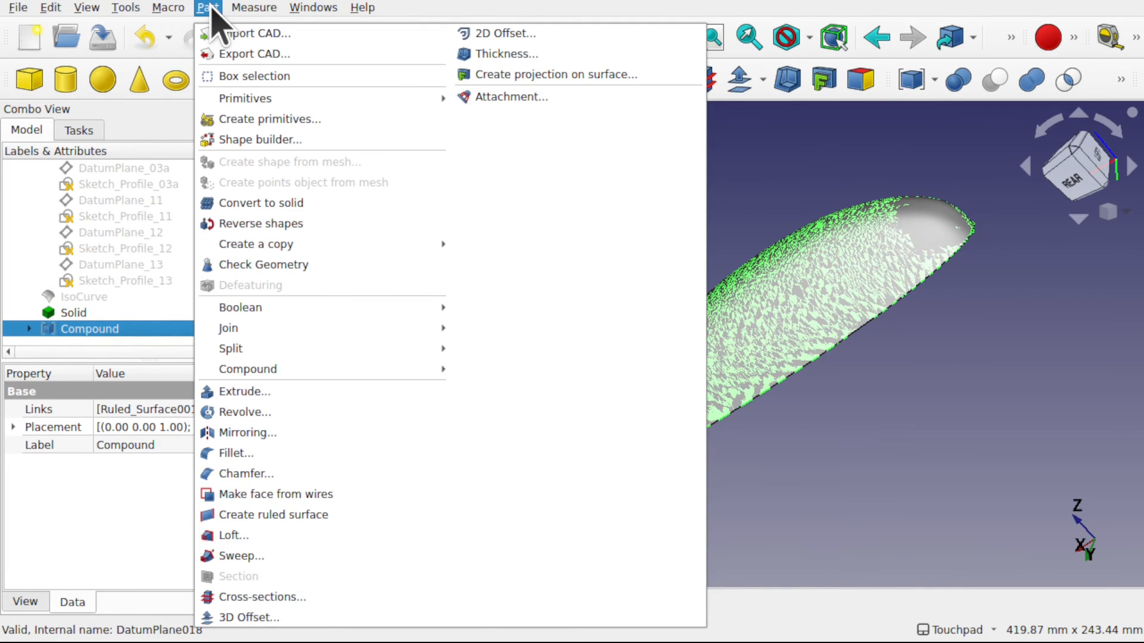
click(281, 203)
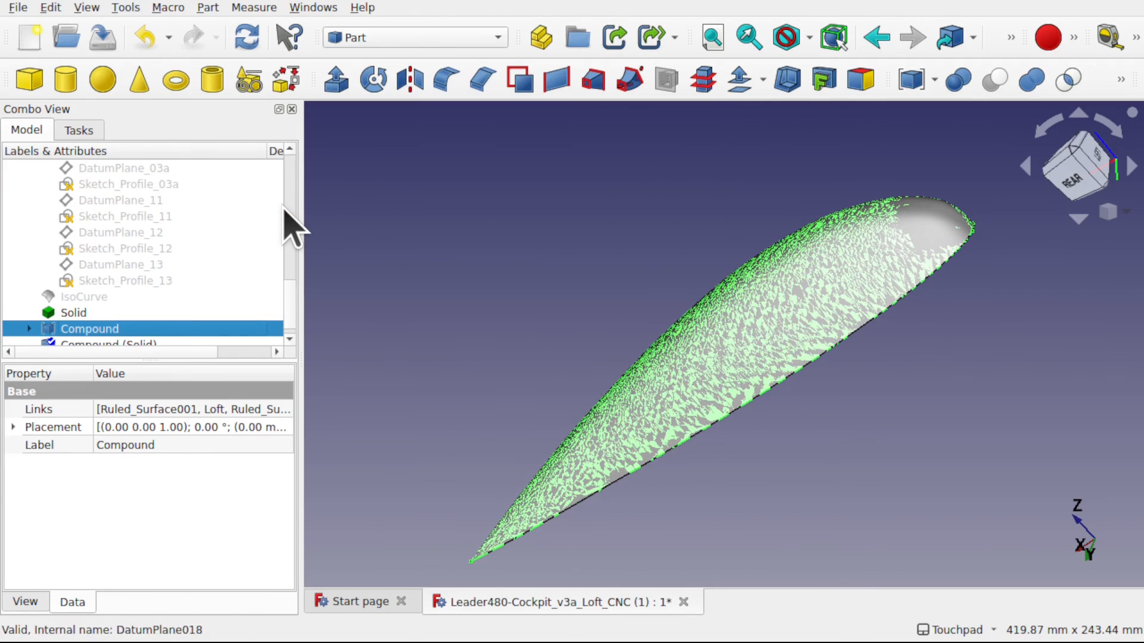
click(127, 343)
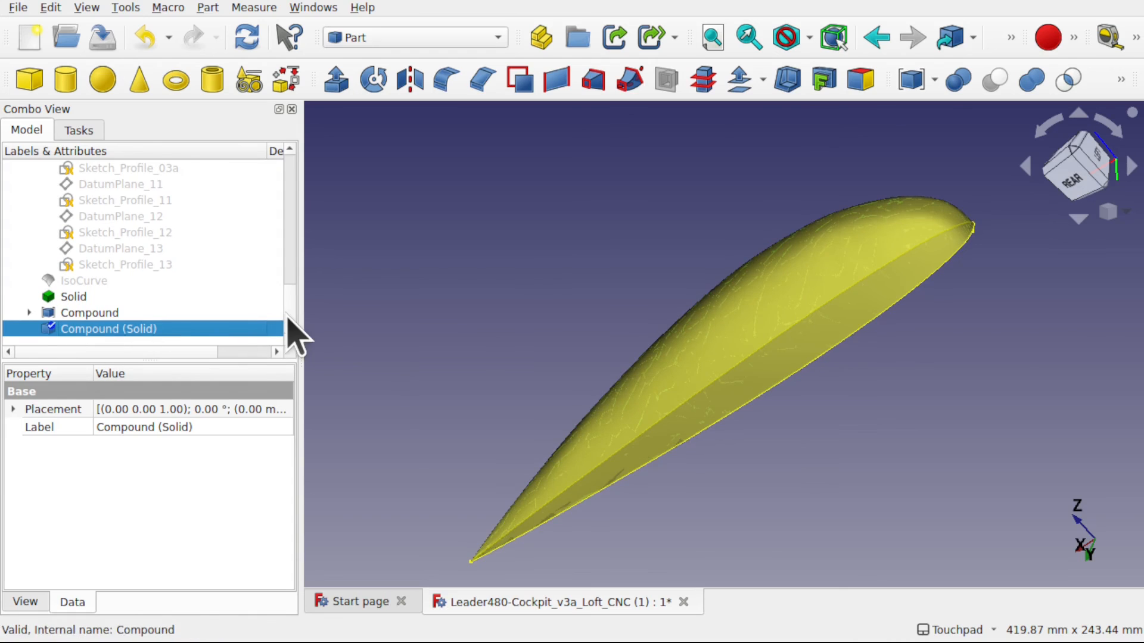
- Delete the Compound and the Compound (Solid) made from it
click(88, 313)
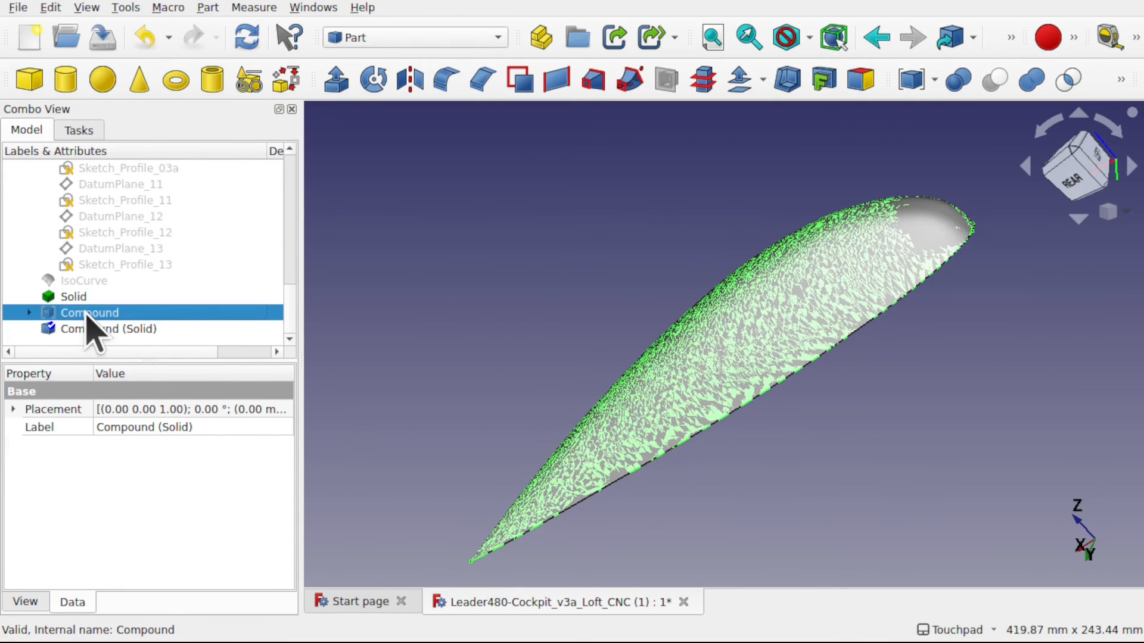
key(Delete)
click(130, 332)
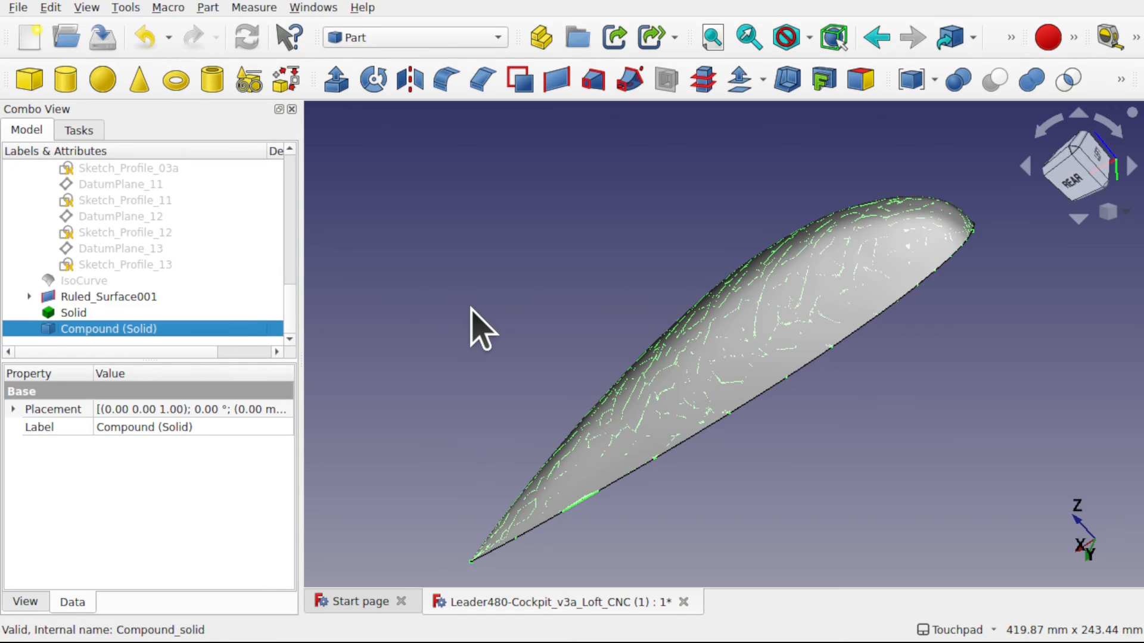
key(Delete)
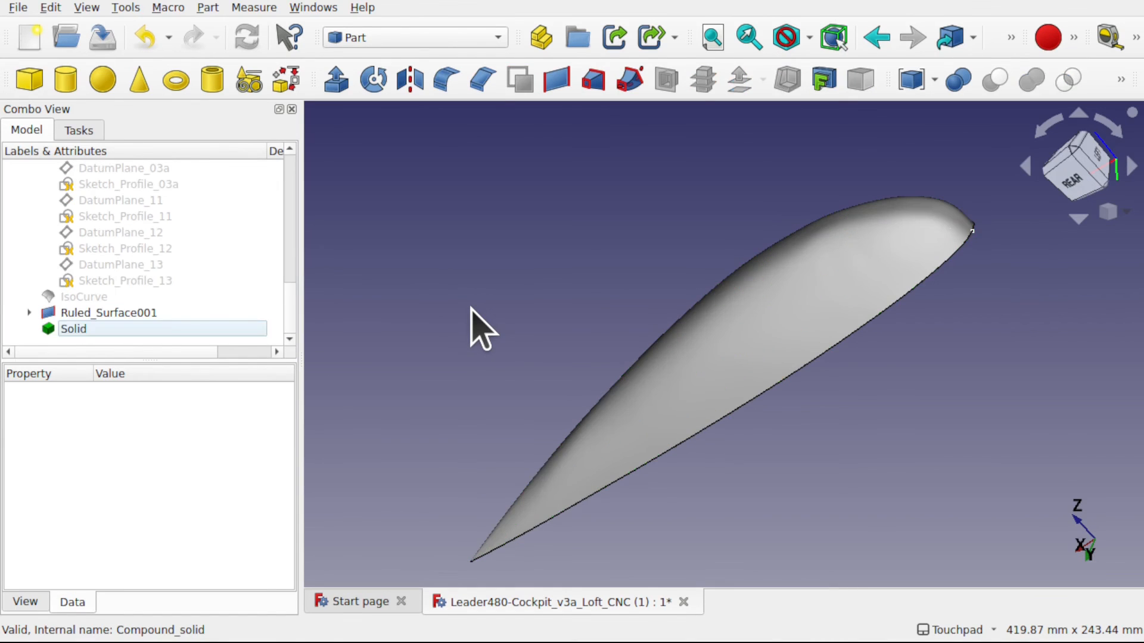
- Hide Ruled_Surface001 and the Loft and Ruled_Surface nested under it, leaving only the Solid displayed
click(72, 329)
click(109, 317)
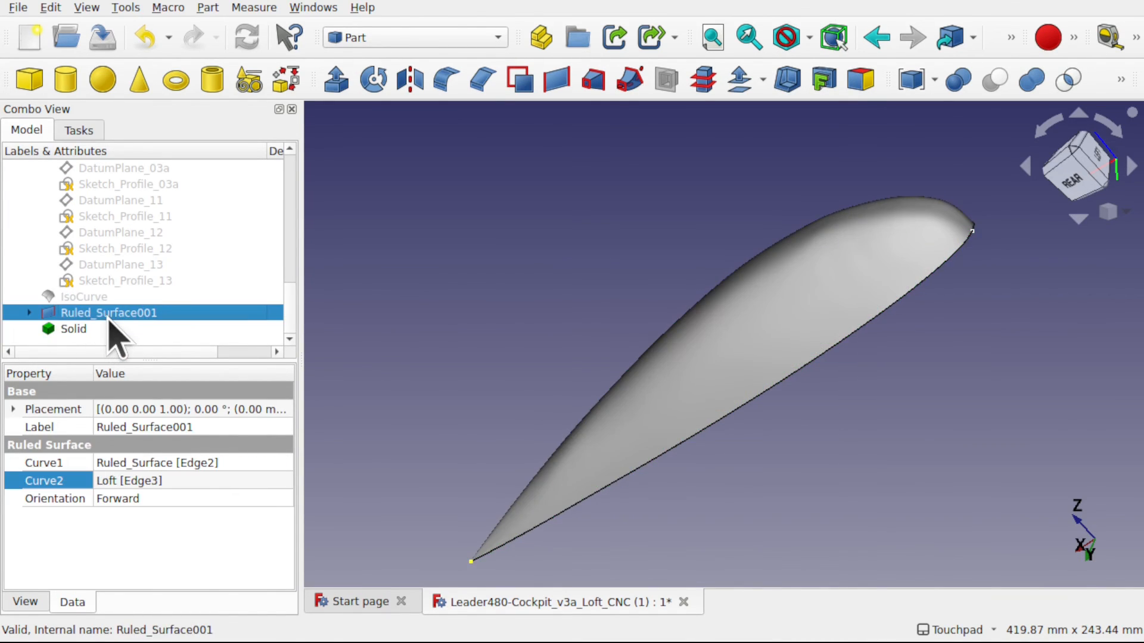
click(442, 286)
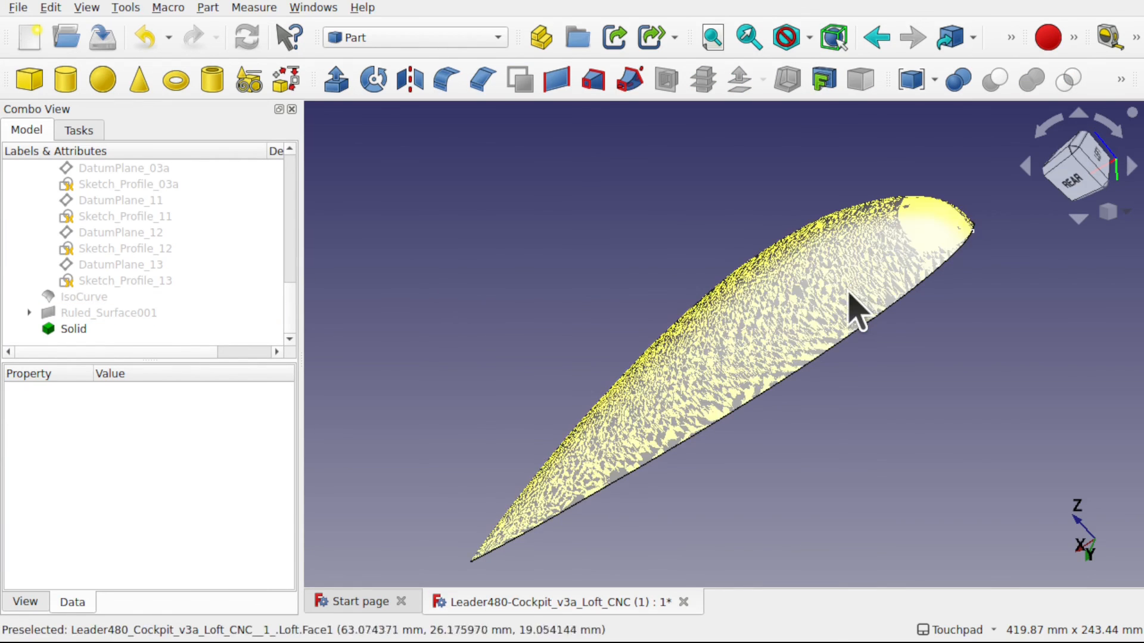
click(848, 285)
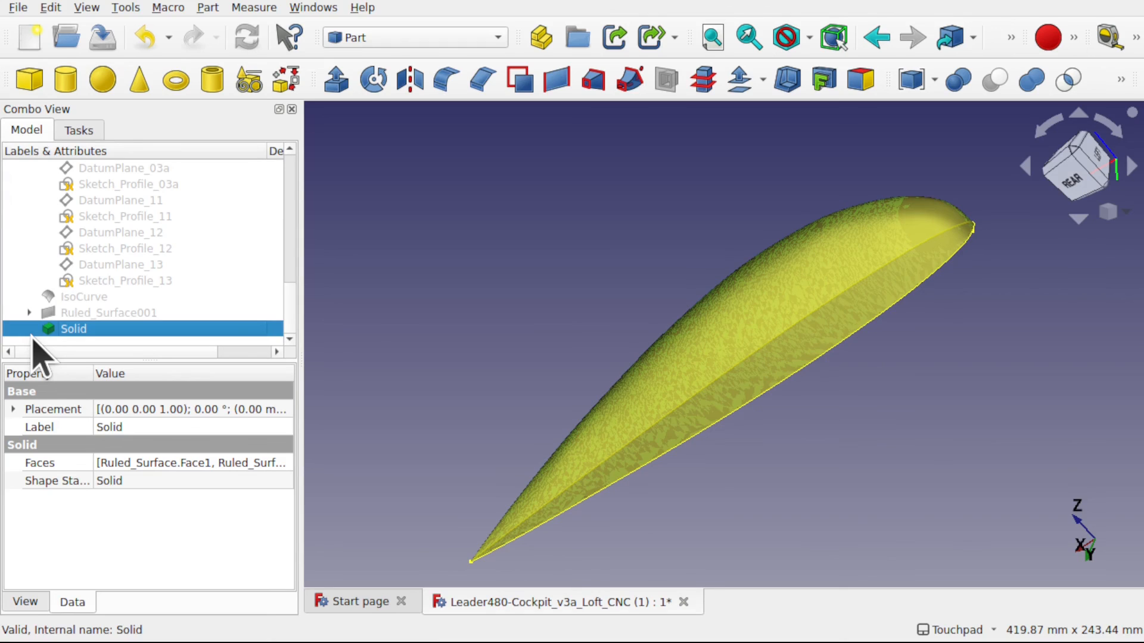
click(30, 313)
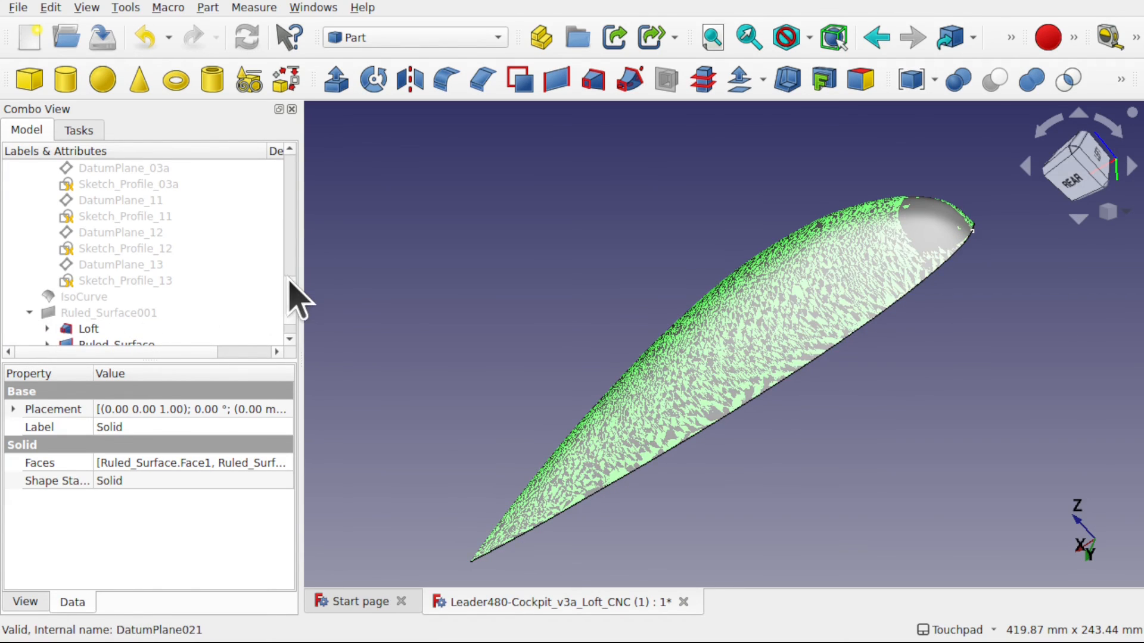
scroll(294, 316, down, 1)
click(105, 298)
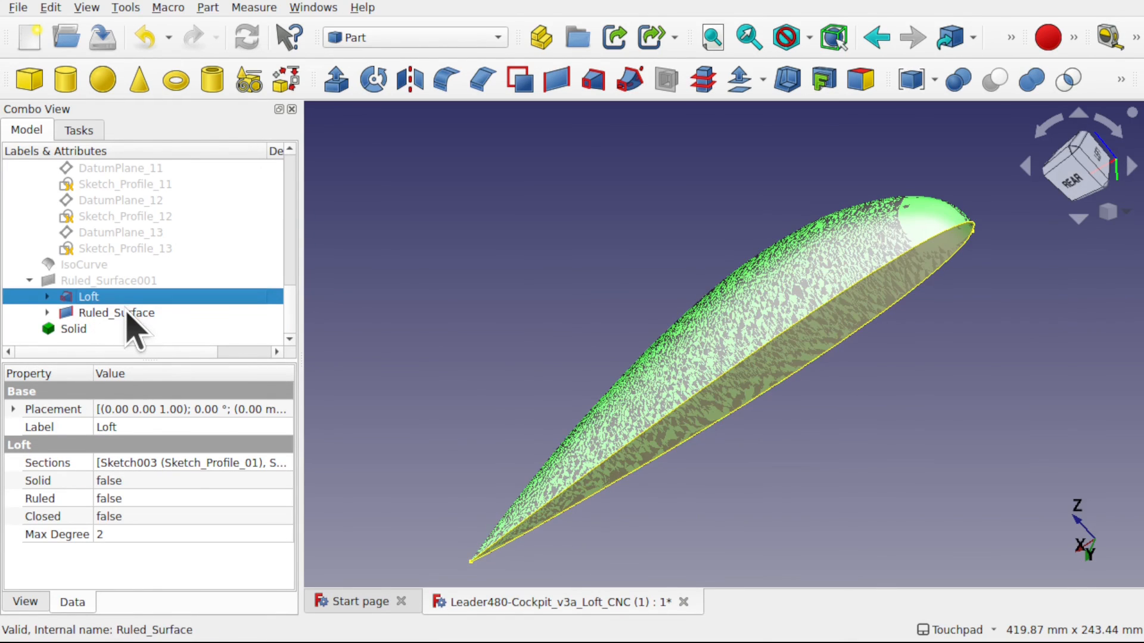
ctrl+click(127, 315)
key(space)
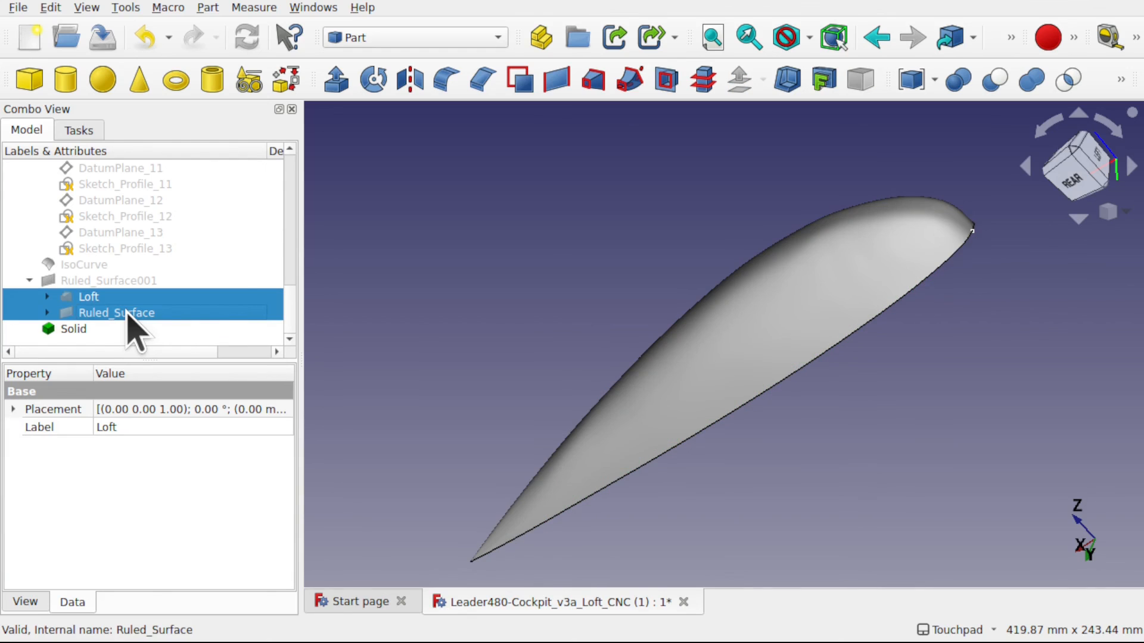
click(642, 233)
shift+drag(768, 266, 800, 335)
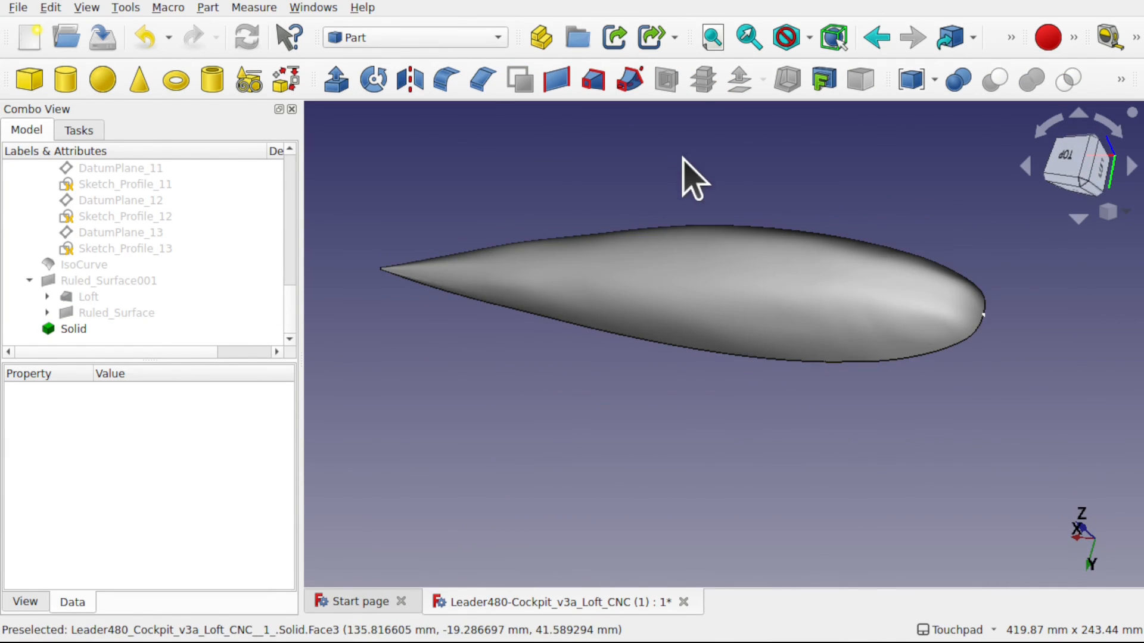
- Switch to the Curves workbench, examine the smoothness of the cockpit Solid with the Zebra Tool, and quit the tool
click(441, 43)
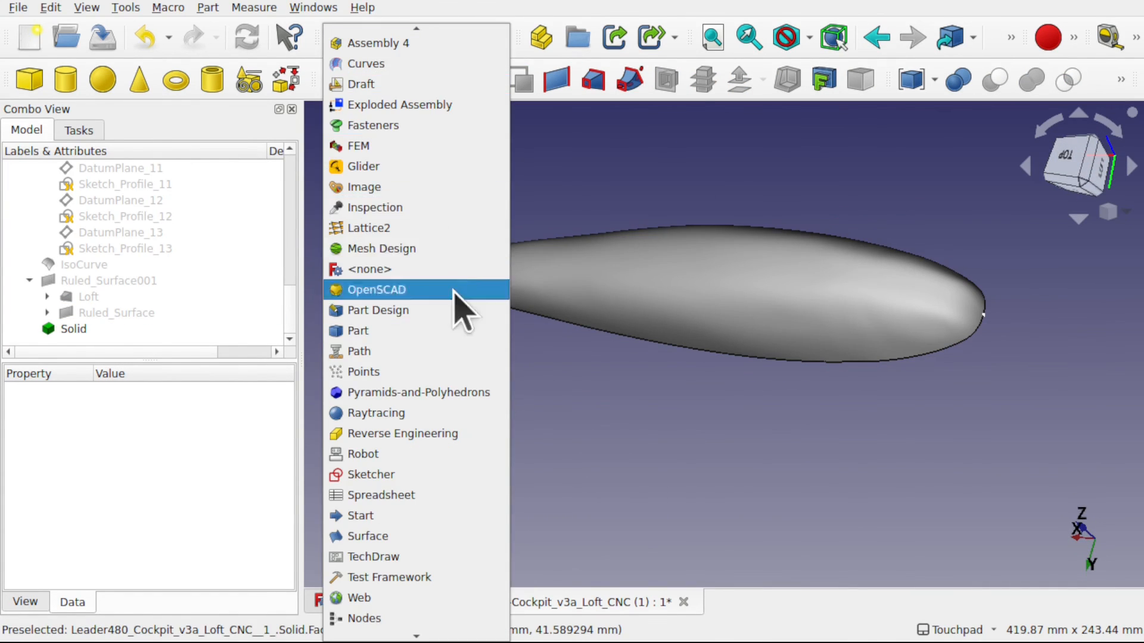
click(430, 65)
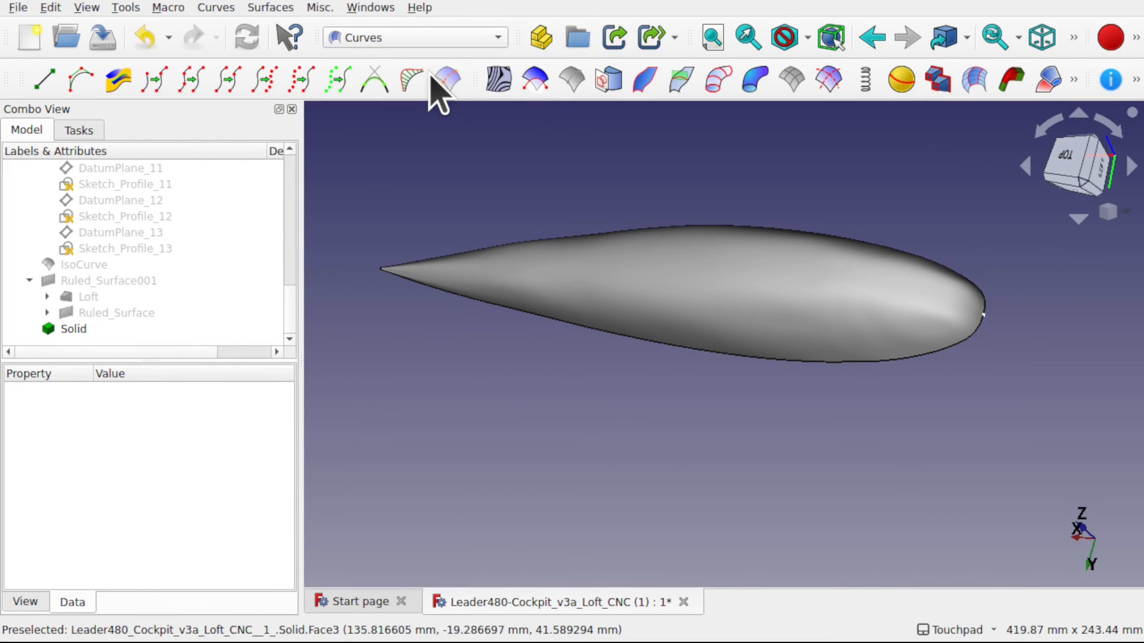
click(507, 87)
shift+drag(653, 400, 691, 302)
click(776, 20)
scroll(962, 273, up, 3)
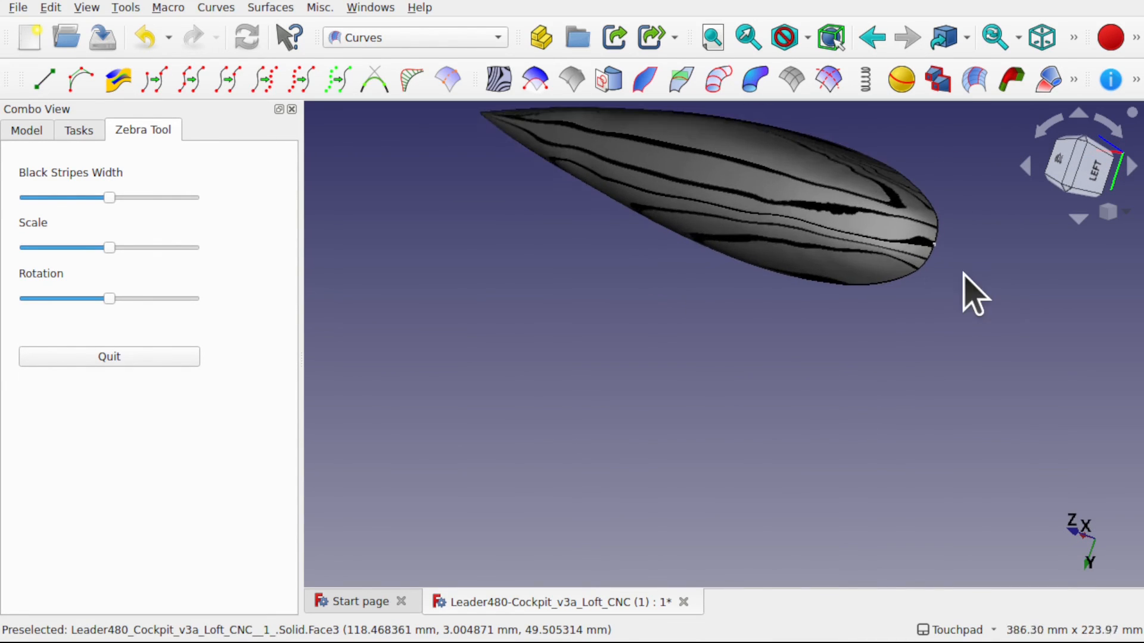
shift+drag(840, 286, 964, 224)
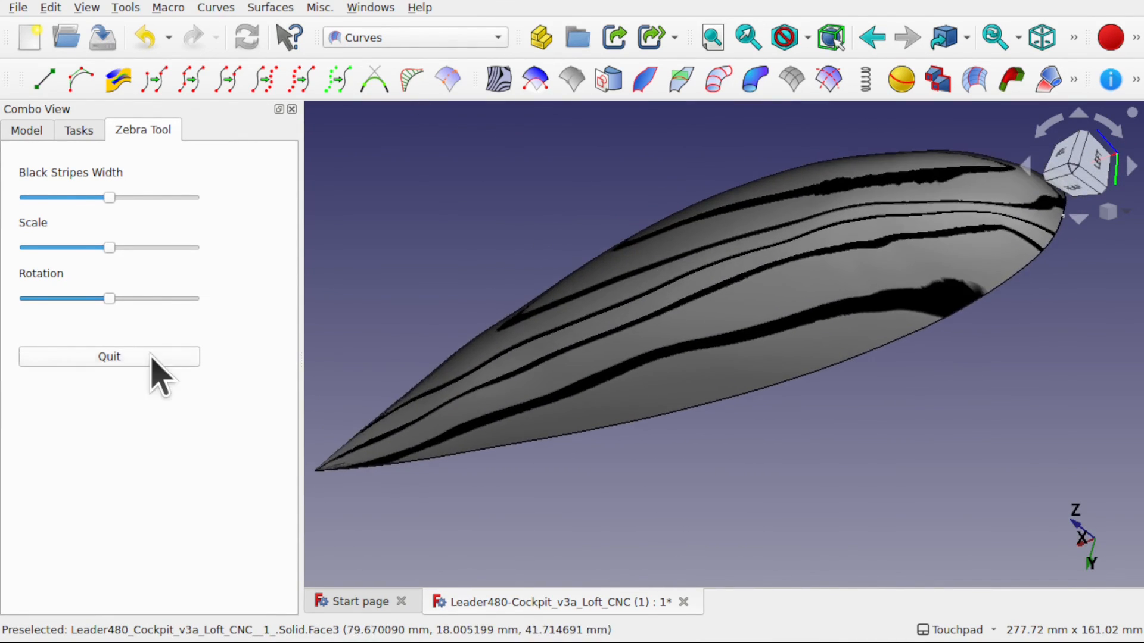
click(151, 357)
shift+drag(557, 391, 691, 370)
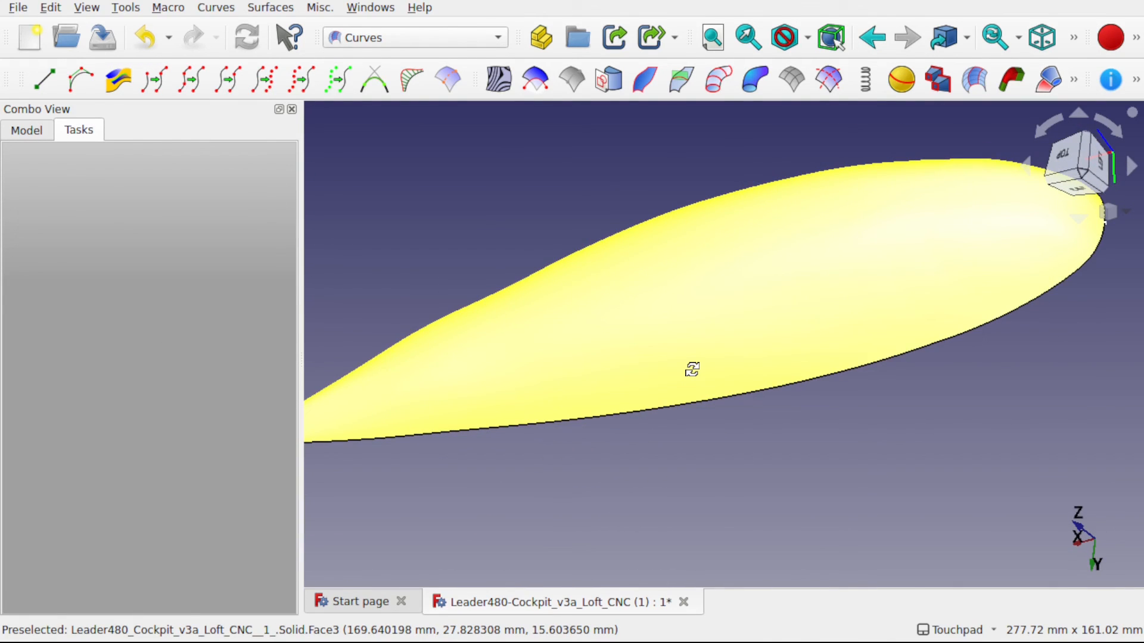